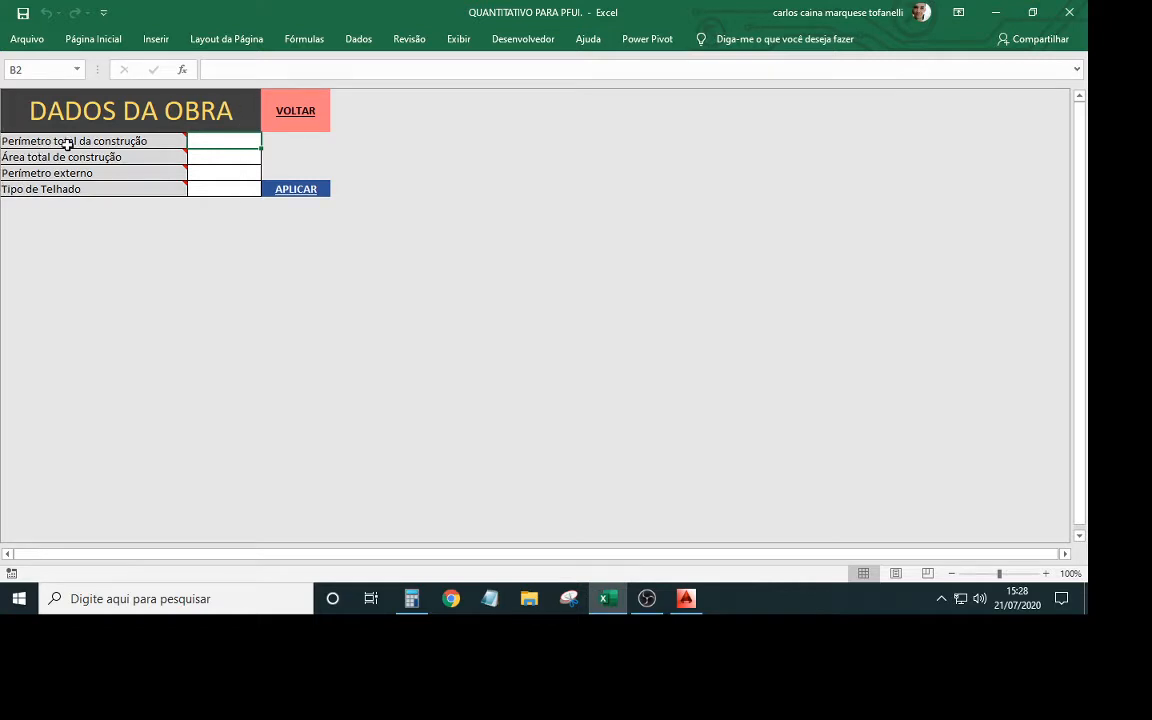
Read the notes on the DADOS DA OBRA fields, and return to the start sheet and reopen the form
mouse_move(92, 145)
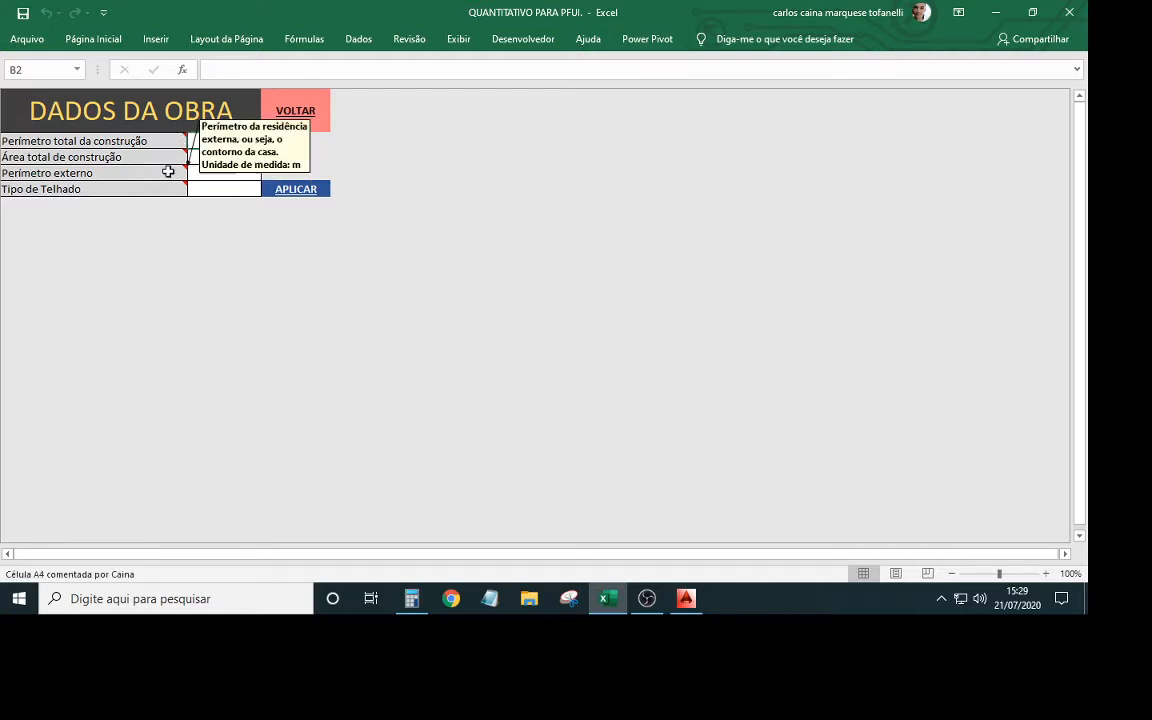
mouse_move(163, 143)
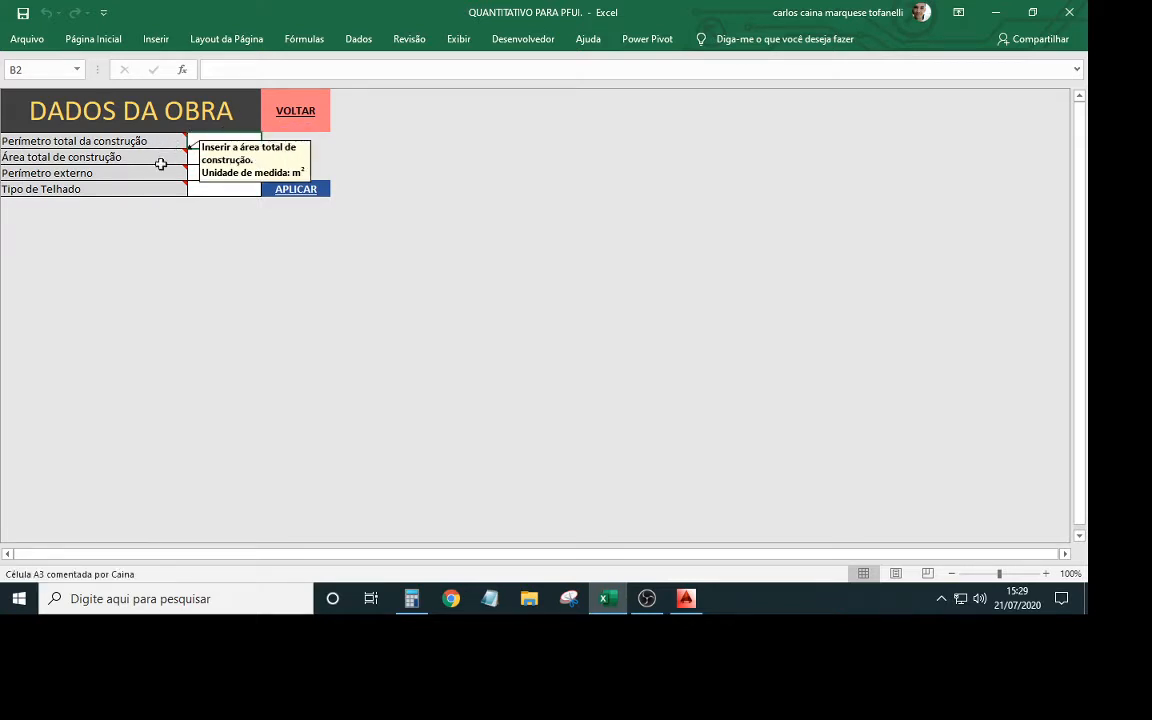
mouse_move(160, 189)
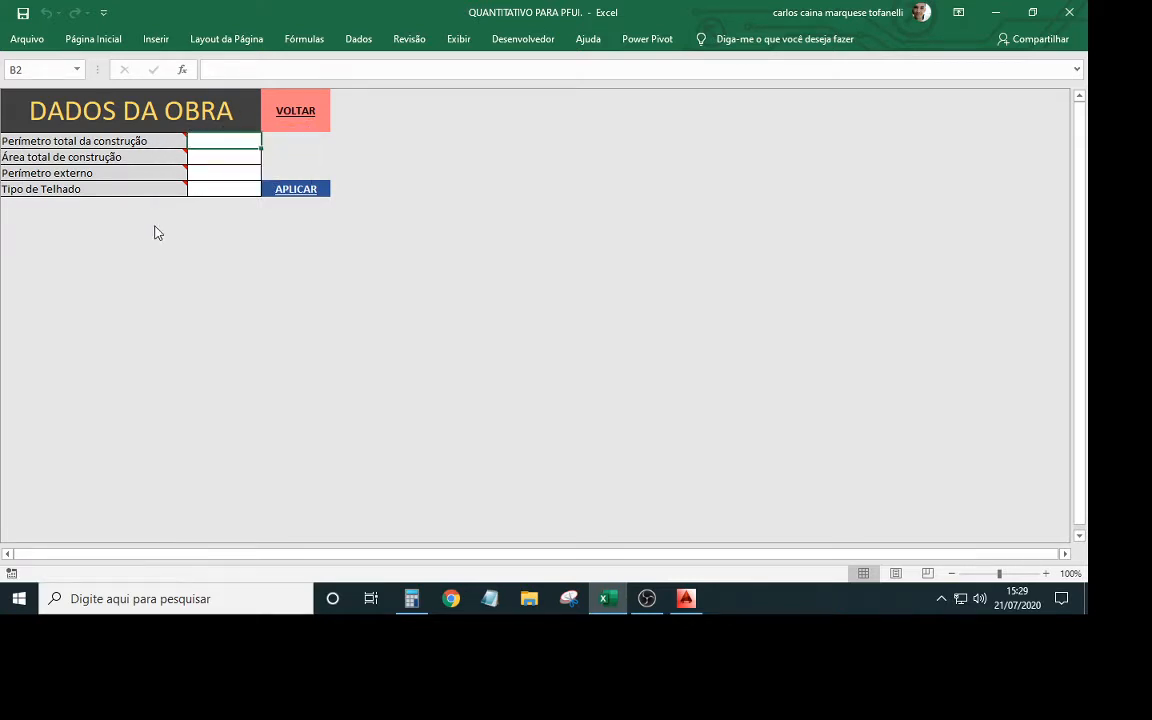
left_click(305, 117)
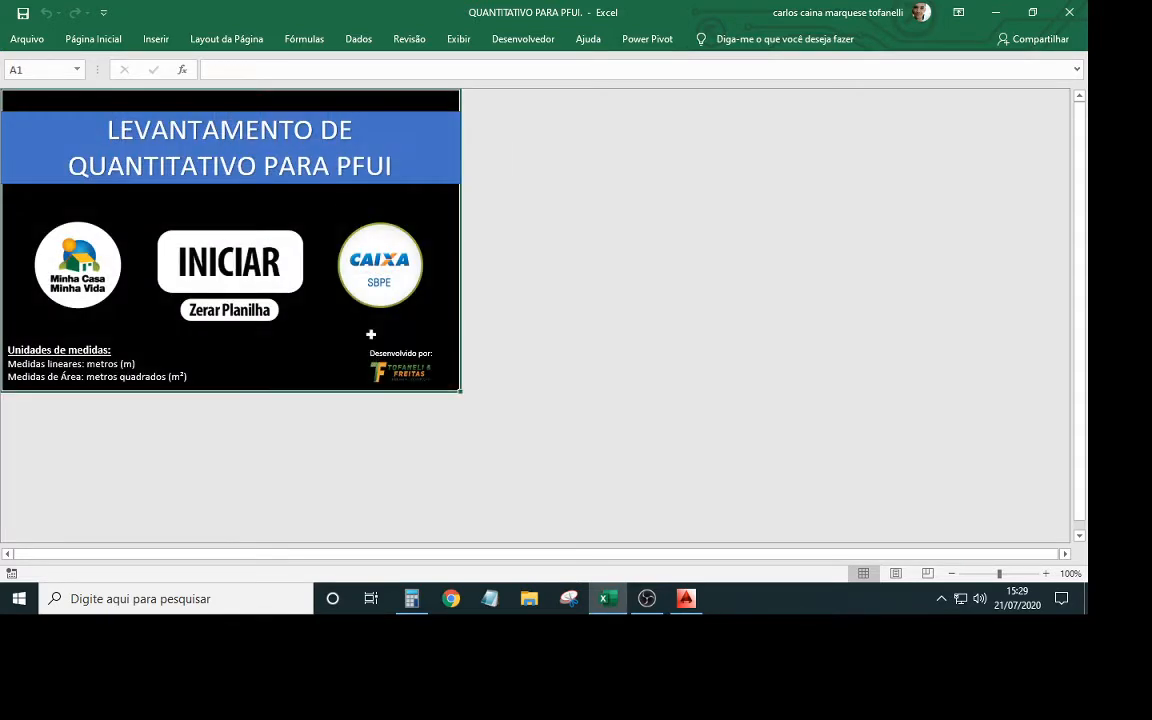
left_click(229, 253)
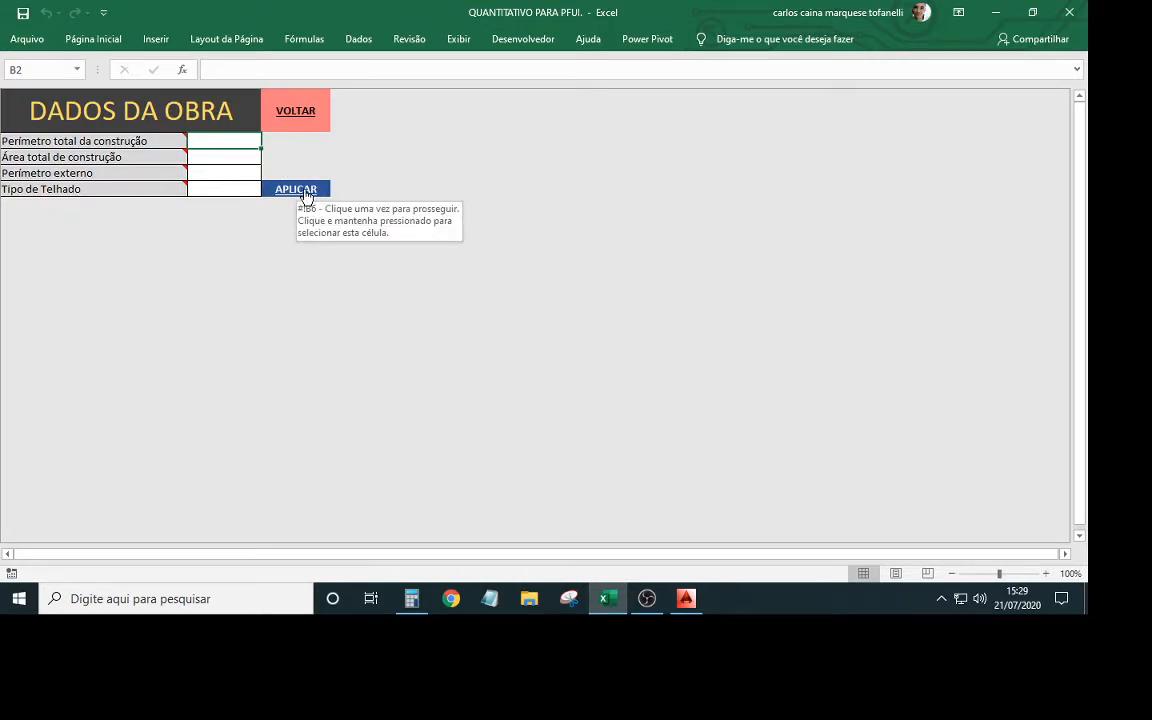
Try to apply the form without any data, and select the value cell for Perímetro total da construção
left_click(305, 190)
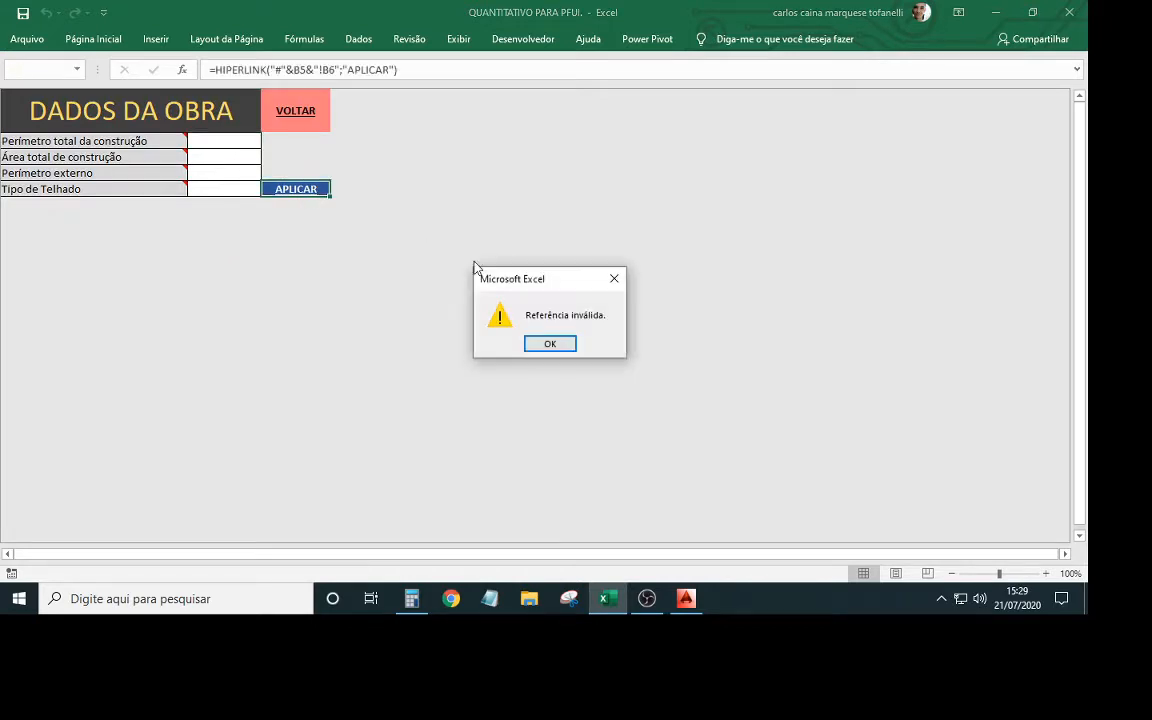
left_click(549, 345)
left_click(228, 188)
left_click(234, 156)
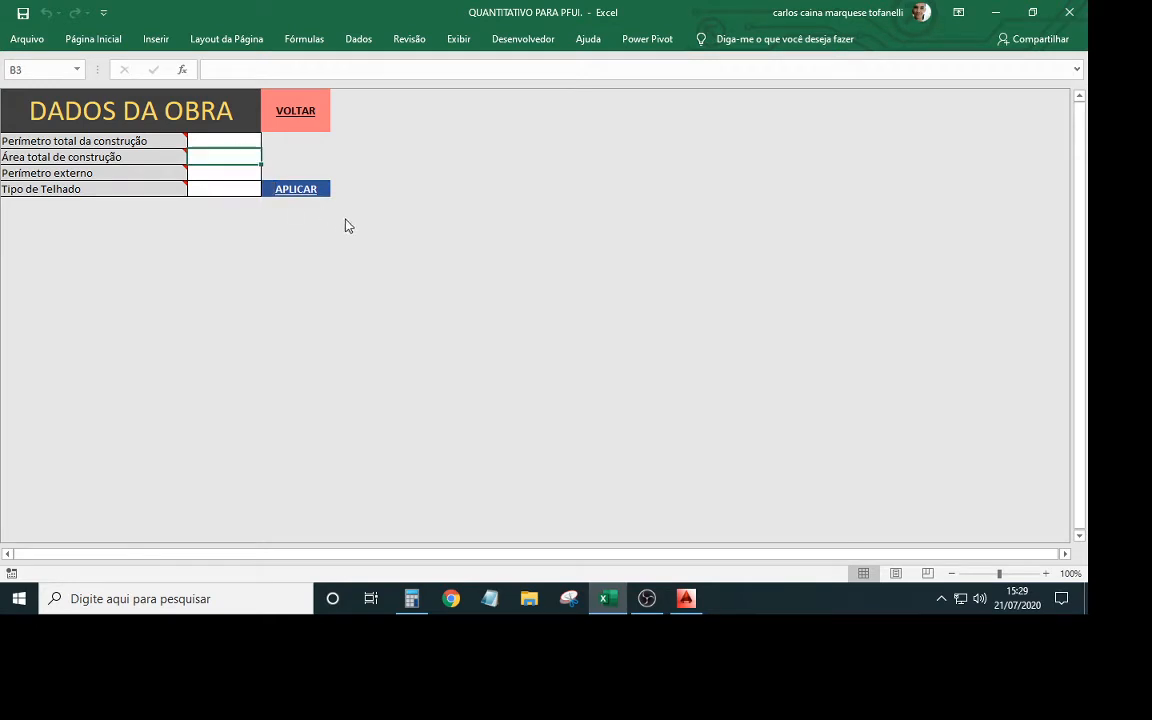
left_click(215, 139)
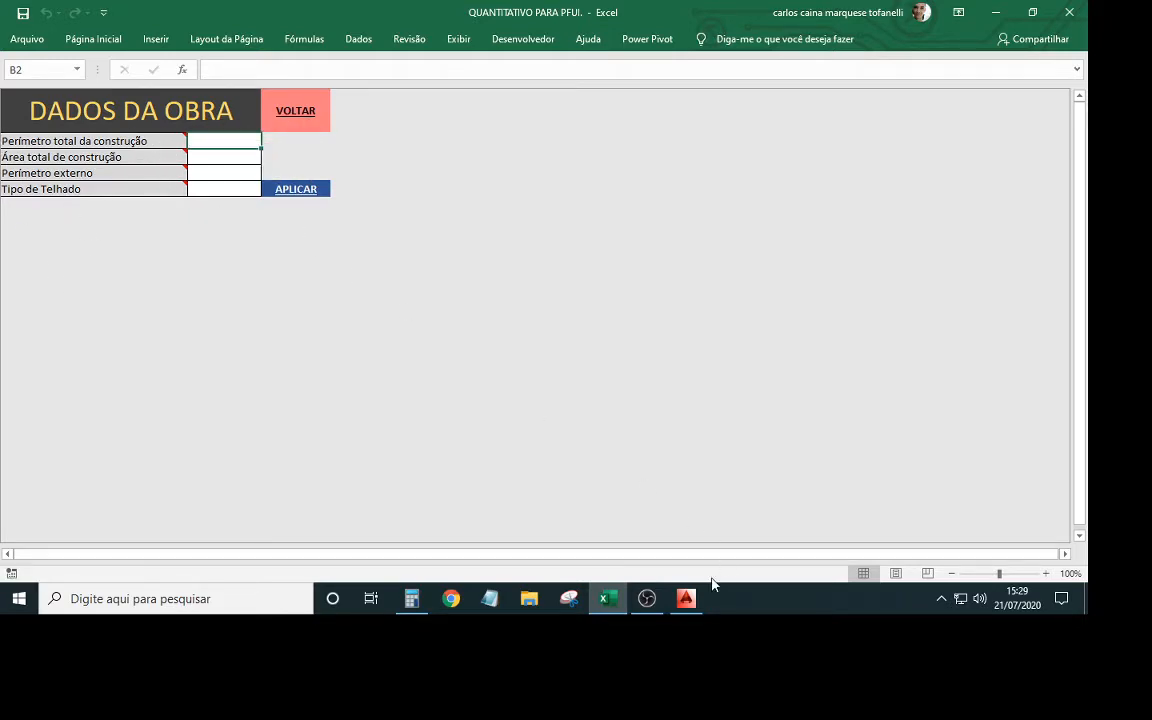
Switch to AutoCAD and examine the walls, rooms and existing dimensions of the floor plan in YASMIN.dwg
left_click(686, 598)
scroll(428, 270, "down", 3)
scroll(428, 270, "up", 5)
middle_click_drag(507, 403, 502, 392)
mouse_move(660, 421)
middle_mouse_down()
mouse_move(558, 382)
mouse_move(334, 329)
middle_mouse_up()
scroll(558, 382, "down", 2)
mouse_move(777, 336)
middle_mouse_down()
mouse_move(515, 295)
mouse_move(352, 296)
middle_mouse_up()
scroll(666, 321, "up", 2)
scroll(666, 321, "down", 2)
scroll(352, 347, "down", 2)
scroll(491, 270, "up", 3)
scroll(528, 299, "up", 2)
middle_click_drag(528, 299, 550, 411)
scroll(542, 420, "down", 2)
scroll(617, 409, "up", 2)
scroll(600, 394, "down", 2)
mouse_move(361, 381)
middle_mouse_down()
mouse_move(465, 357)
mouse_move(578, 353)
middle_mouse_up()
scroll(374, 333, "up", 2)
mouse_move(376, 352)
middle_mouse_down()
mouse_move(343, 369)
mouse_move(341, 385)
middle_mouse_up()
middle_click_drag(455, 424, 577, 469)
left_click(608, 598)
left_click(598, 597)
mouse_move(607, 502)
middle_mouse_down()
mouse_move(550, 490)
mouse_move(522, 453)
mouse_move(593, 485)
middle_mouse_up()
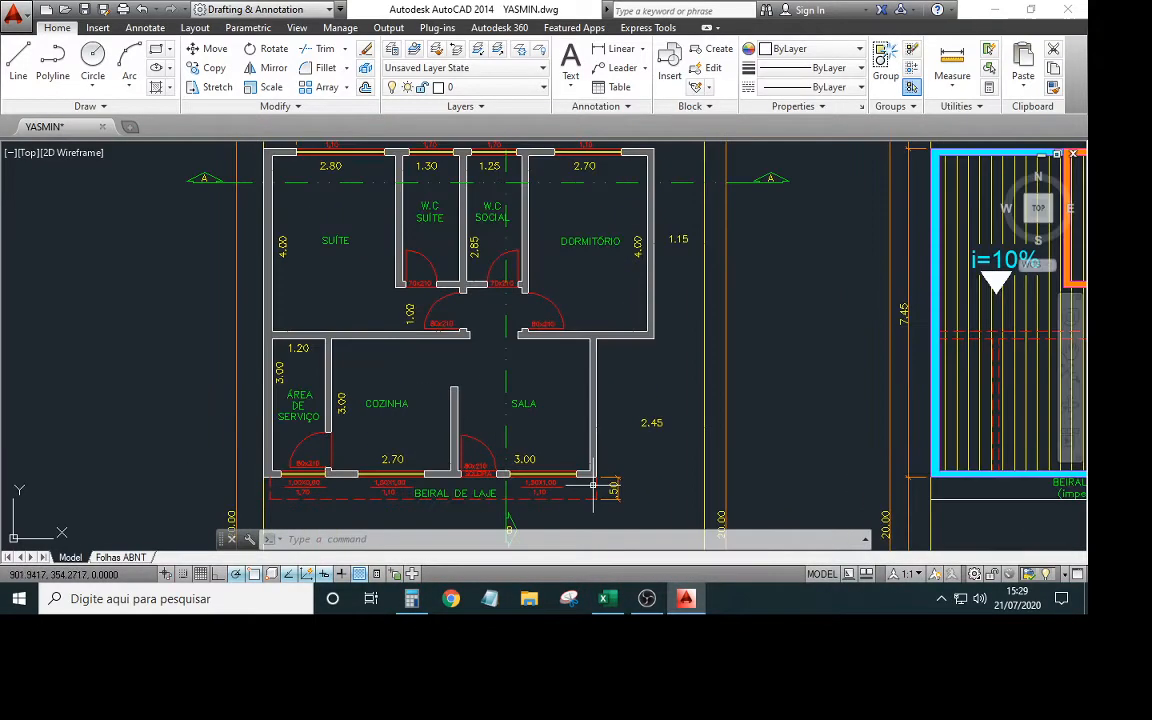
middle_click_drag(249, 245, 242, 298)
middle_click_drag(316, 369, 294, 261)
middle_click_drag(299, 372, 310, 440)
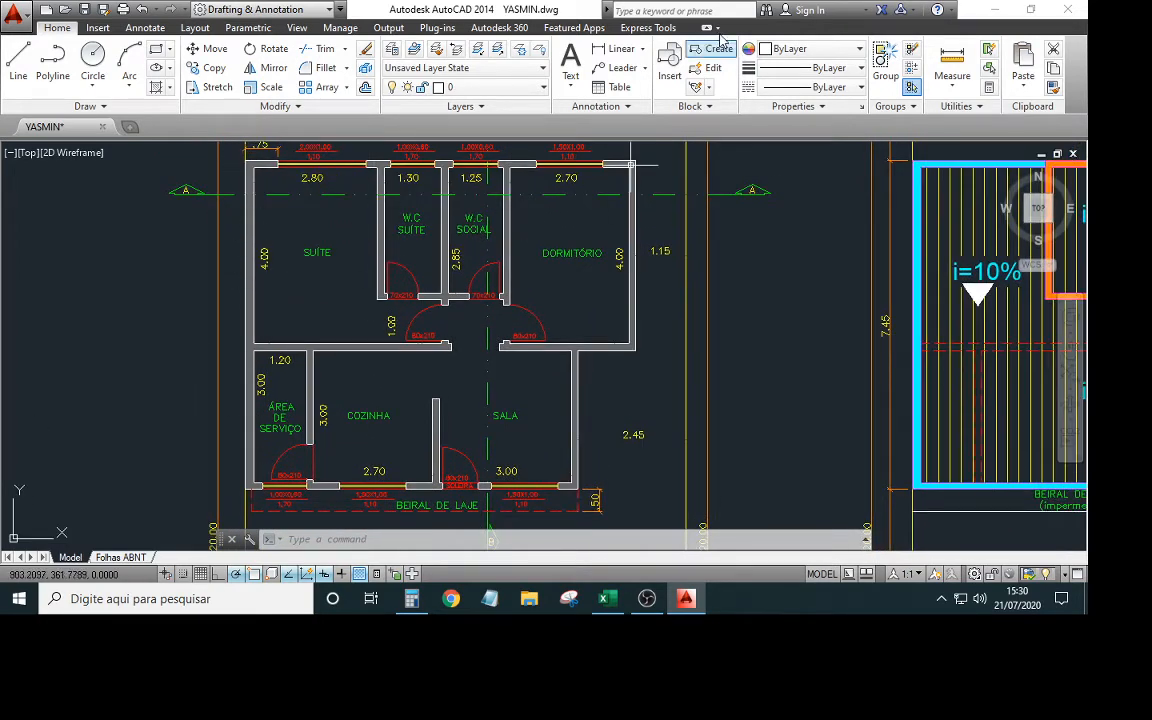
Add a horizontal linear dimension above the plan across the full outer wall from Suíte to Dormitório
left_click(614, 48)
middle_click_drag(502, 202, 485, 302)
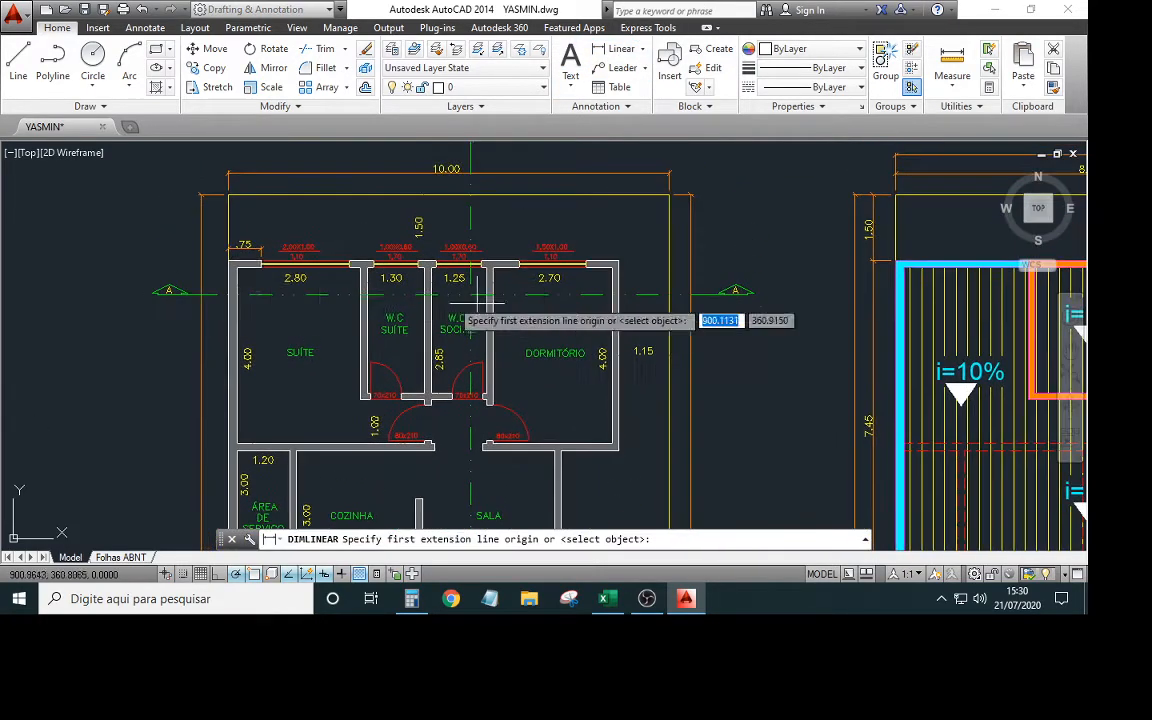
left_click(229, 261)
left_click(624, 262)
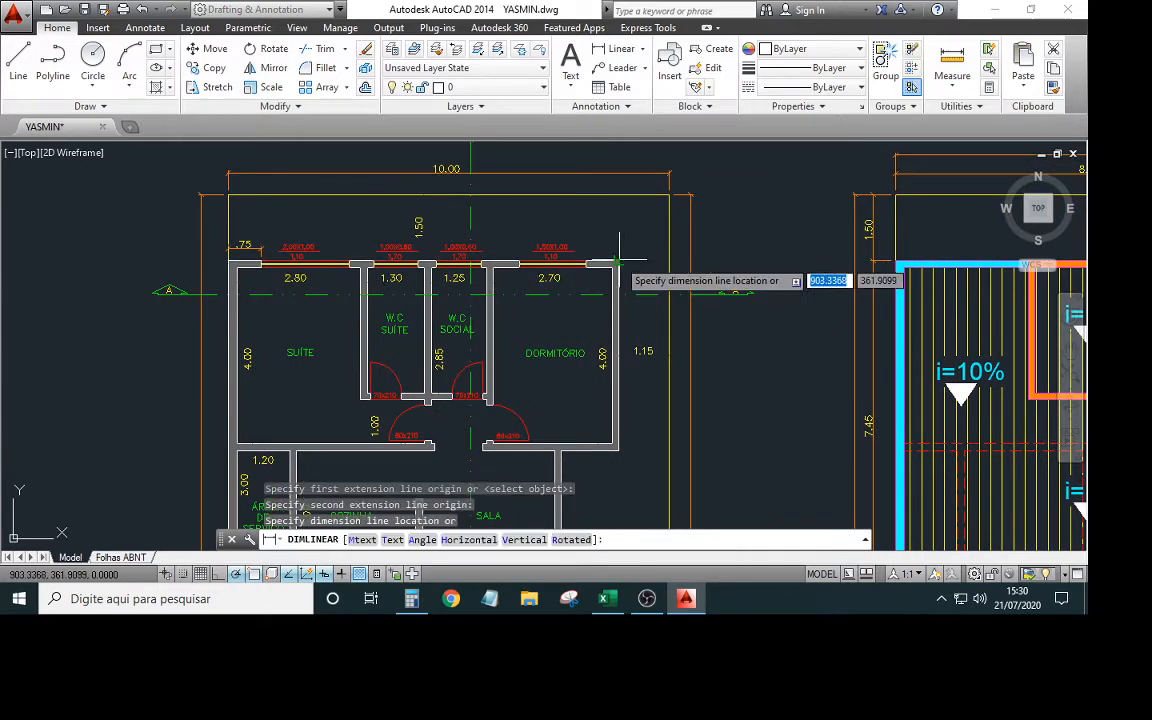
left_click(583, 213)
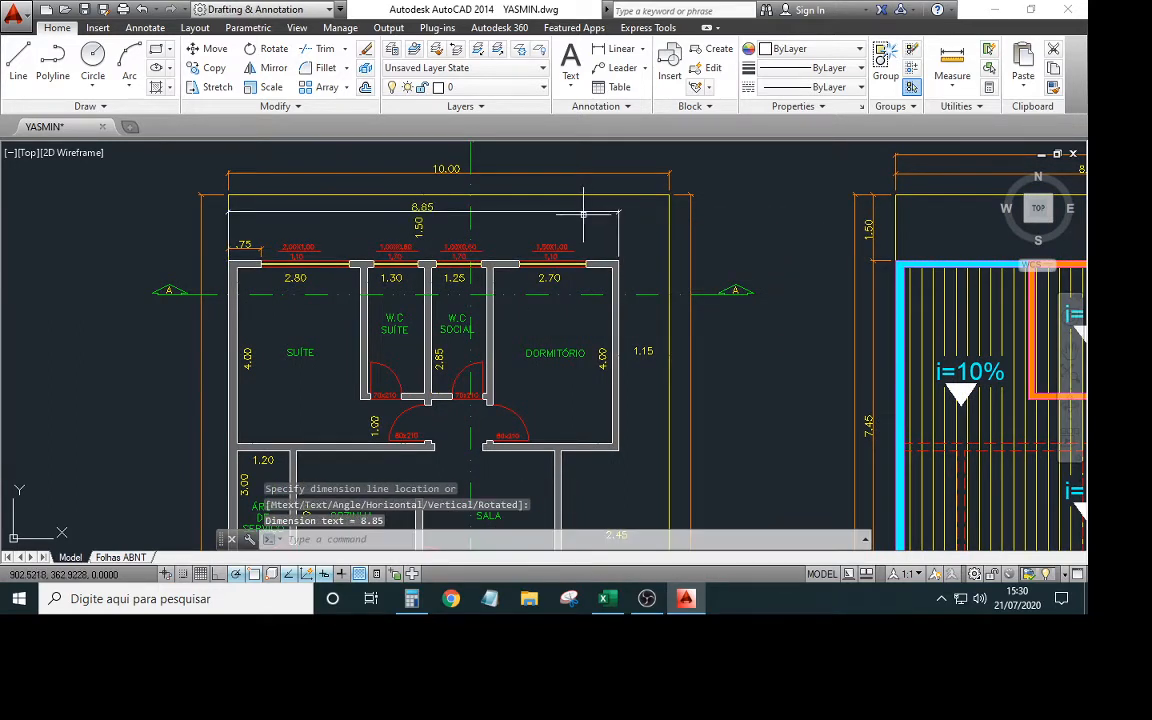
Add a vertical linear dimension outside the full-length outer wall running along Suíte and Área de Serviço
left_click(614, 48)
left_click(229, 262)
middle_click_drag(251, 530, 319, 400)
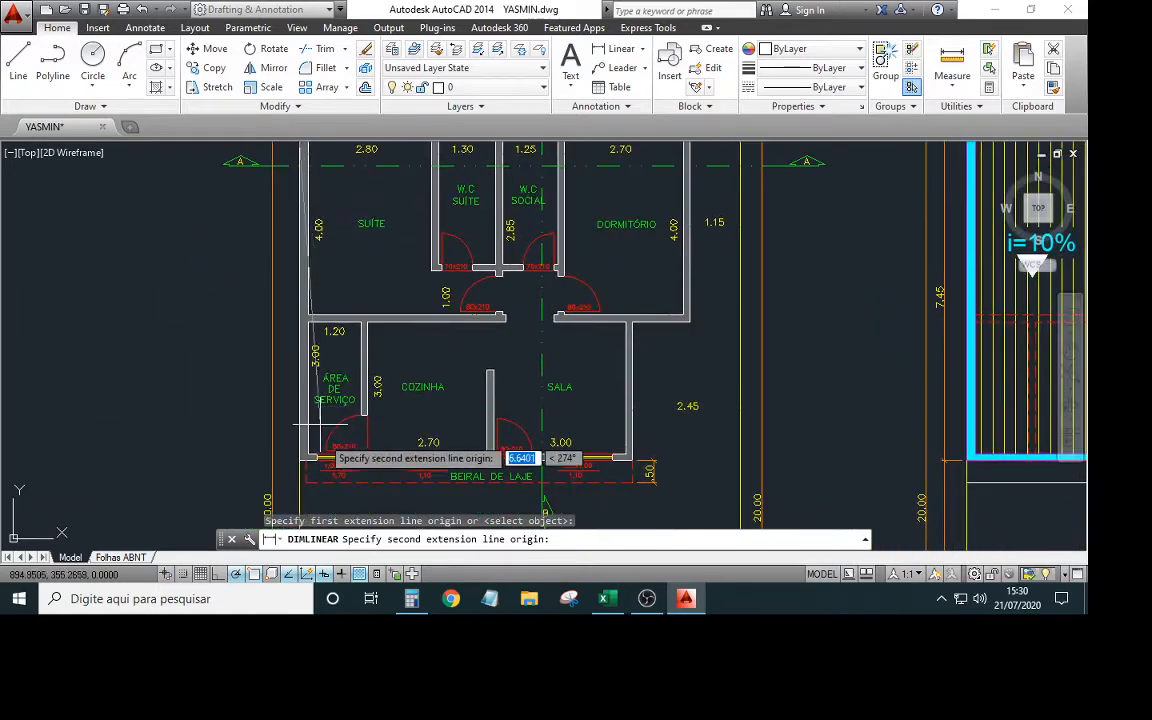
scroll(322, 440, "down", 2)
left_click(311, 452)
scroll(268, 412, "up", 2)
left_click(266, 411)
Add a horizontal linear dimension below the front outer wall, from the Área de Serviço corner to the Sala corner
scroll(490, 500, "up", 2)
middle_click_drag(247, 419, 229, 355)
key("space")
left_click(229, 355)
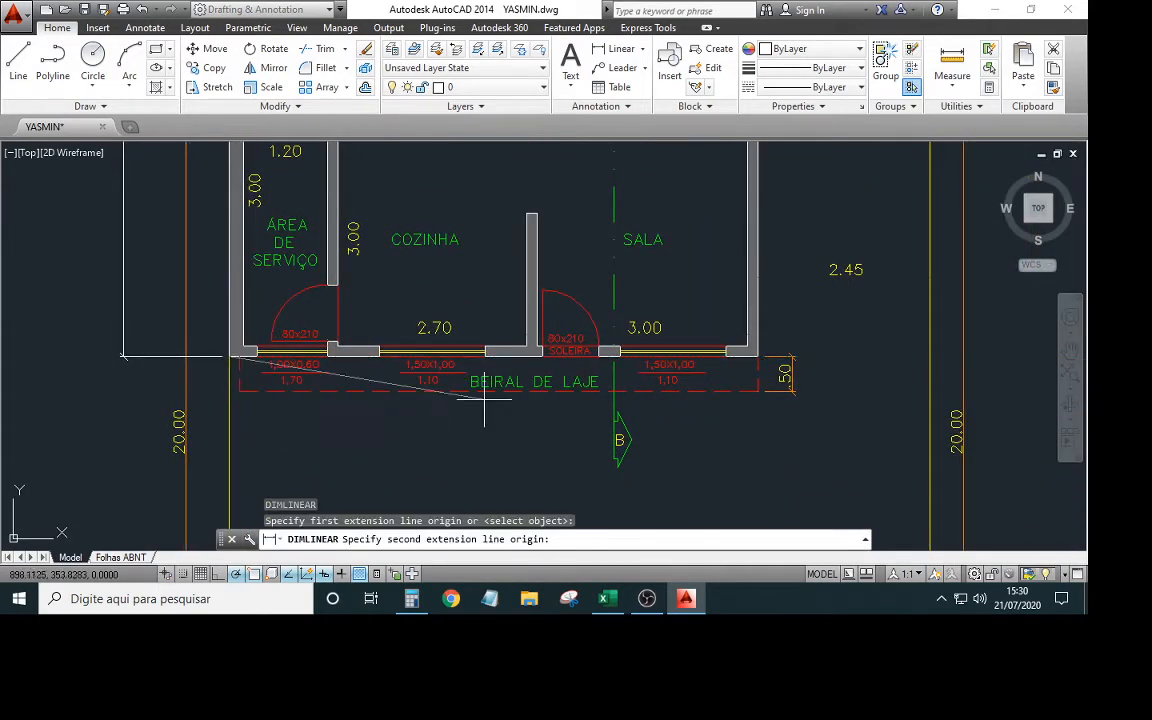
left_click(757, 352)
left_click(702, 455)
scroll(690, 460, "down", 3)
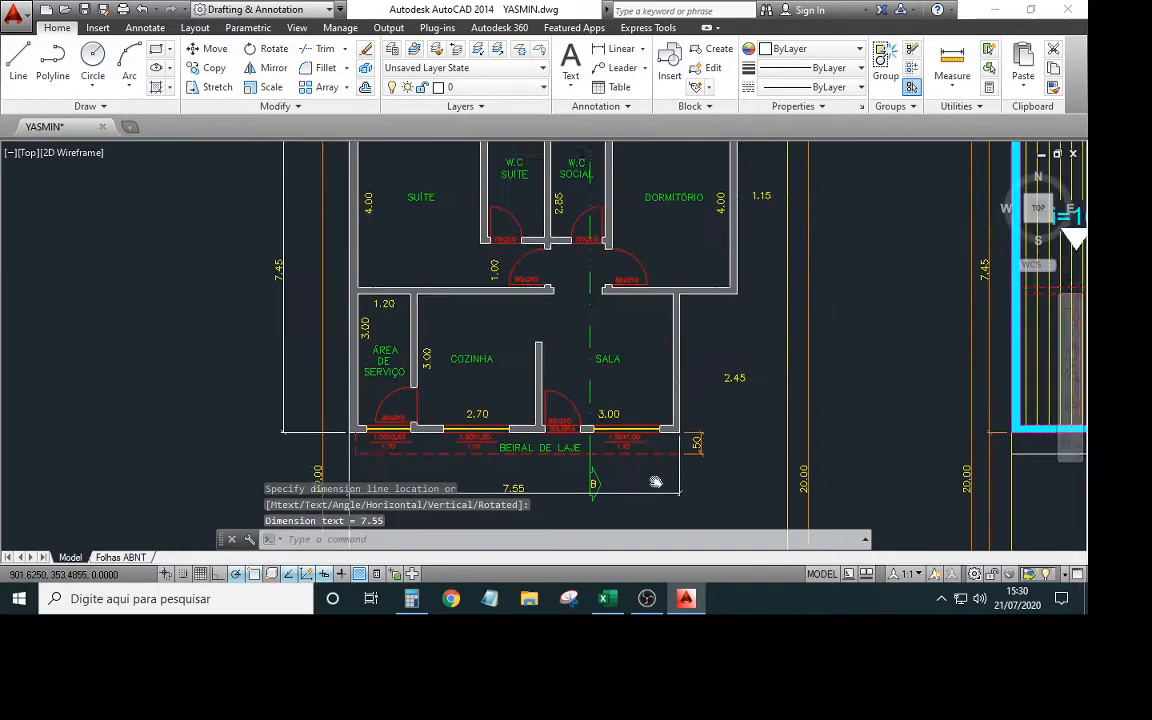
Add a vertical linear dimension beside the outer side wall of the Sala, from the front corner to the Dormitório wall
key("space")
left_click(667, 441)
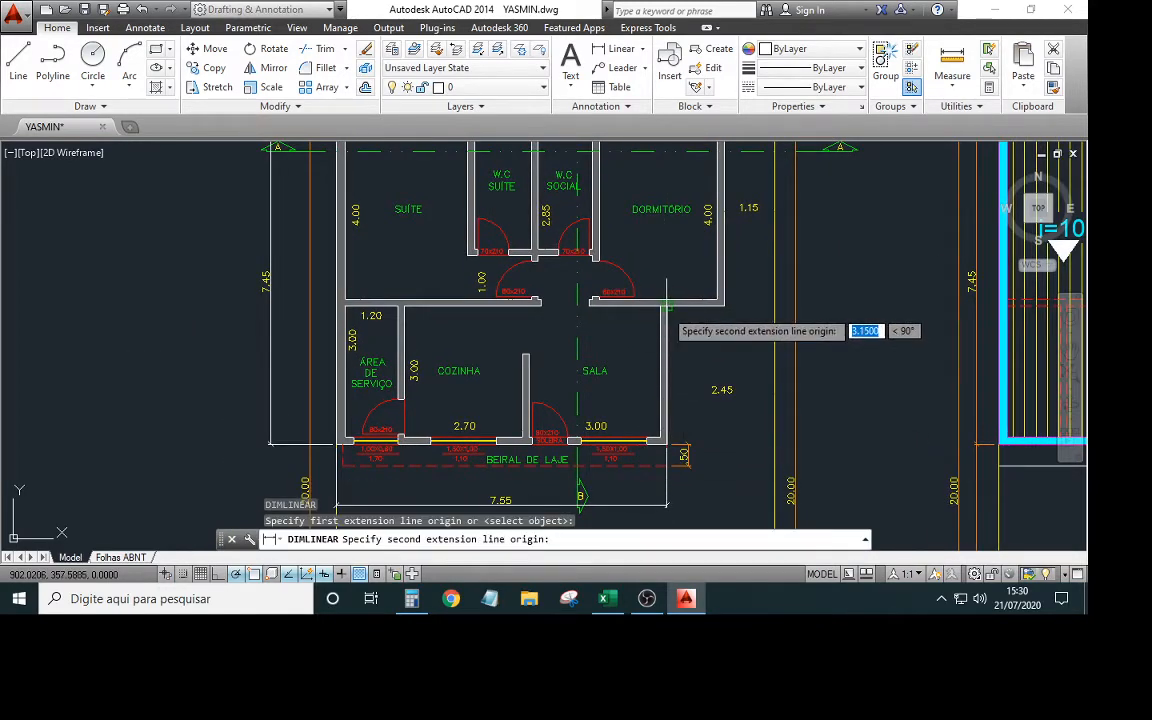
left_click(661, 304)
left_click(684, 368)
key("space")
left_click(661, 305)
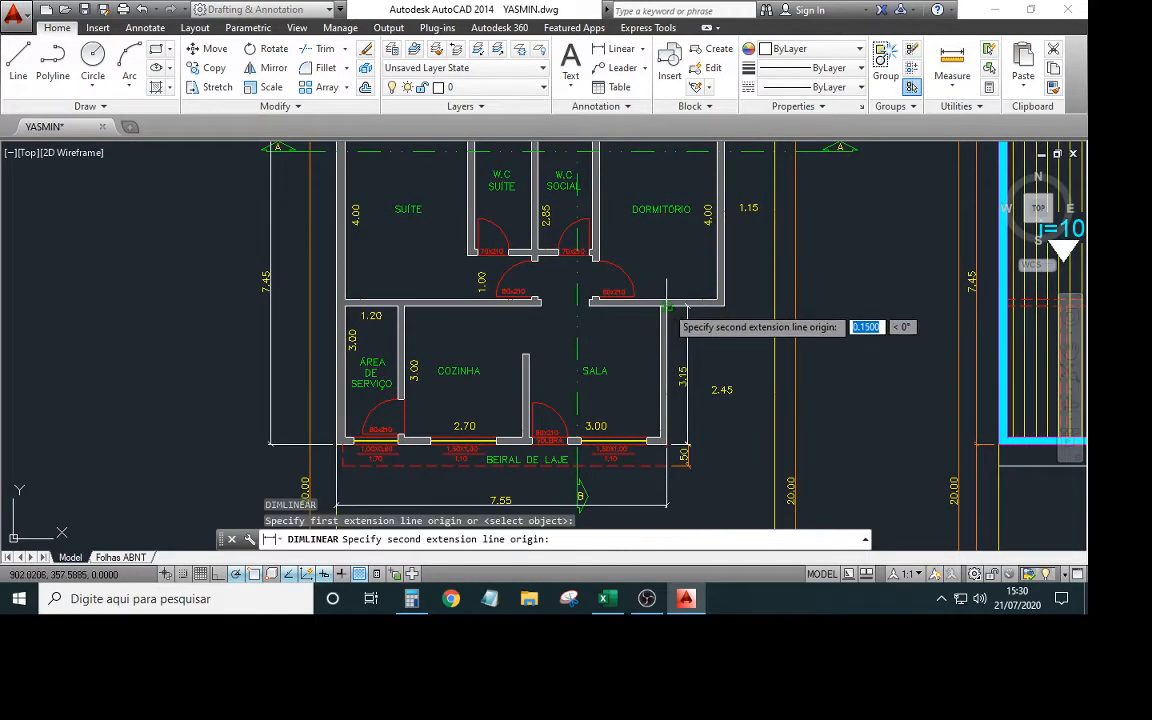
key("Escape")
Add a horizontal linear dimension to the short wall segment projecting from the Sala wall to the Dormitório's outer corner
key("space")
left_click(664, 303)
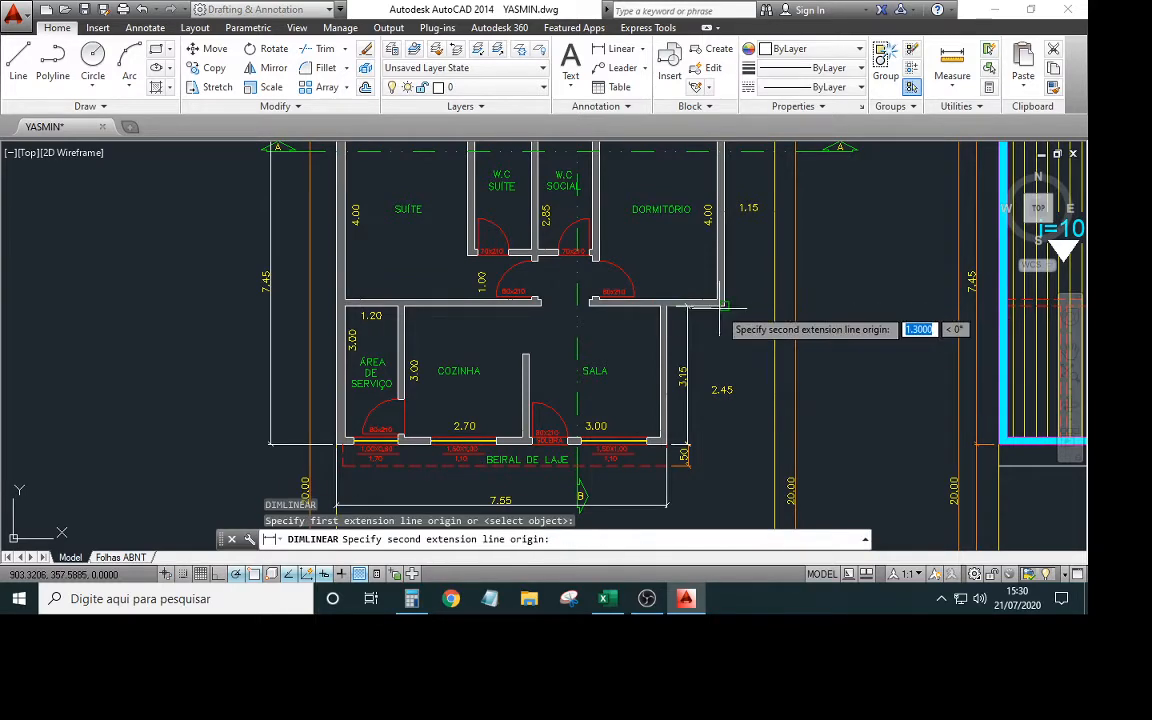
left_click(723, 306)
left_click(722, 316)
Add a vertical linear dimension outside the Dormitório's outer side wall
middle_click_drag(722, 316, 638, 415)
key("space")
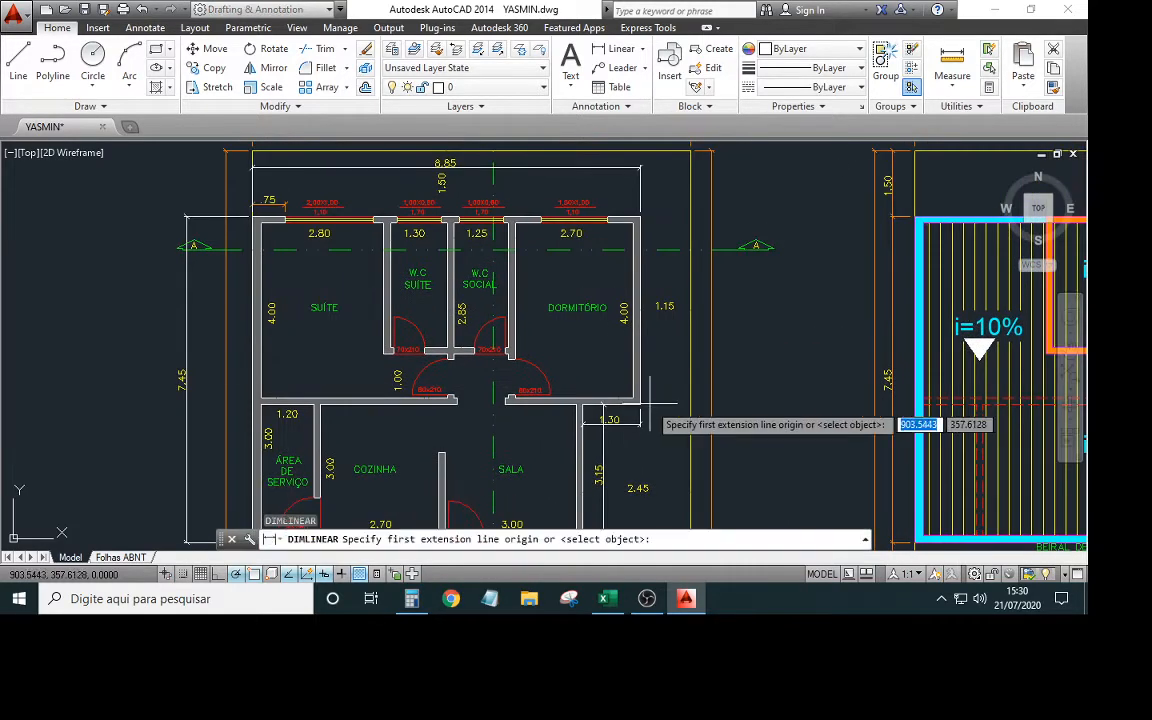
left_click(641, 400)
left_click(640, 217)
left_click(668, 240)
Add a vertical linear dimension along the wall between W.C Social and Dormitório, extending to the hallway's far wall
key("space")
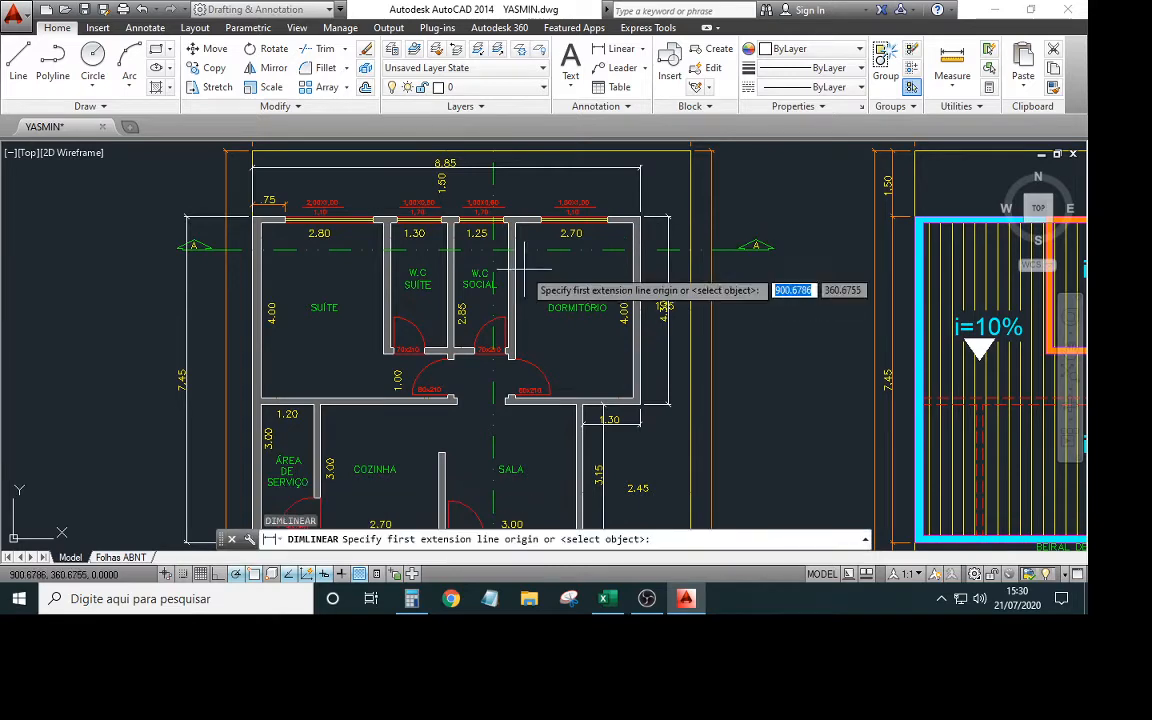
left_click(514, 221)
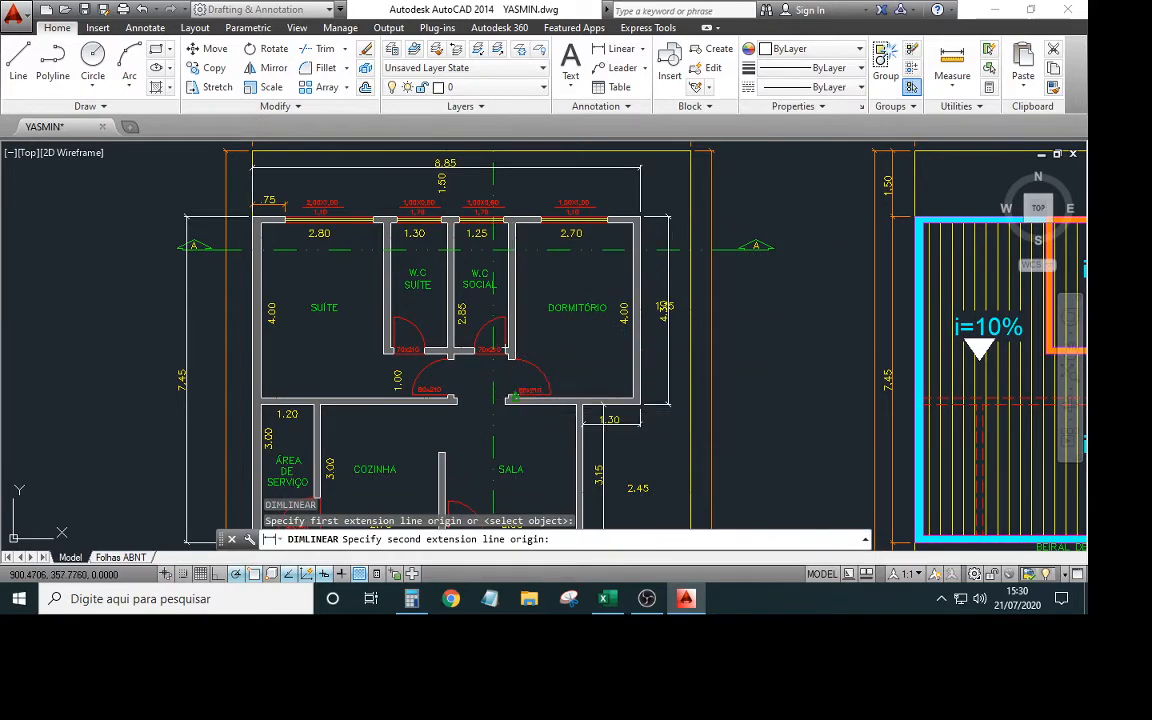
left_click(513, 396)
left_click(530, 334)
Add a vertical linear dimension along the wall between W.C Suíte and W.C Social, extending across the hallway
key("space")
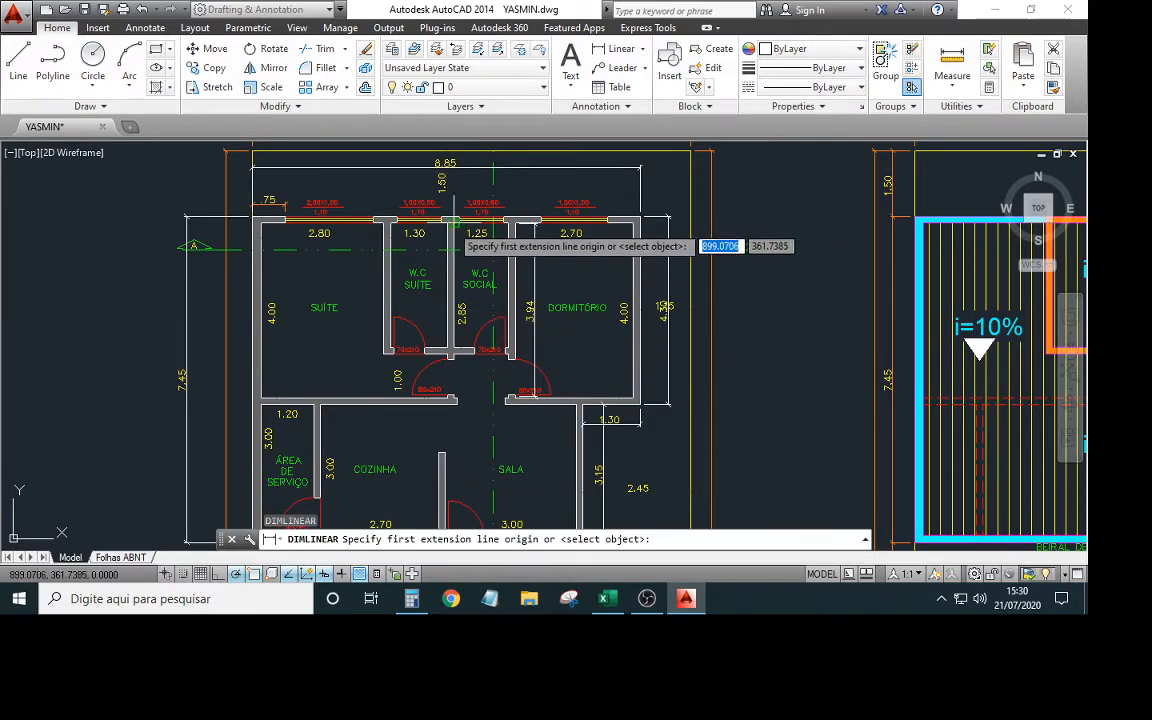
left_click(452, 222)
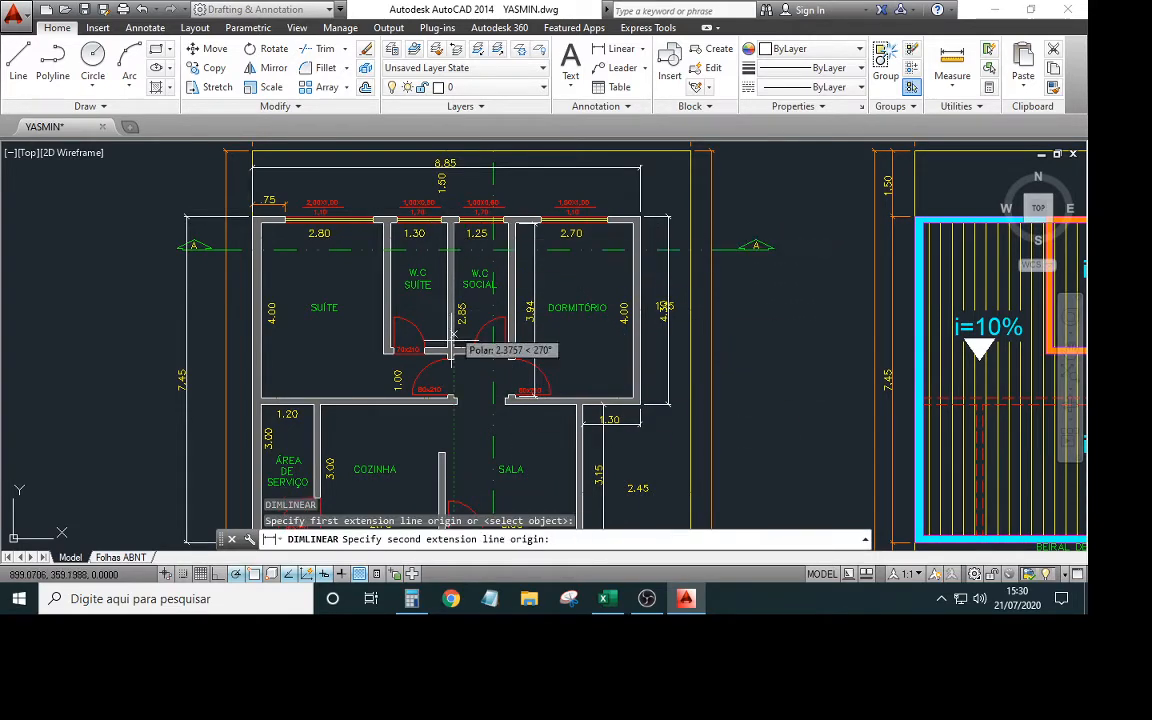
left_click(450, 398)
left_click(462, 372)
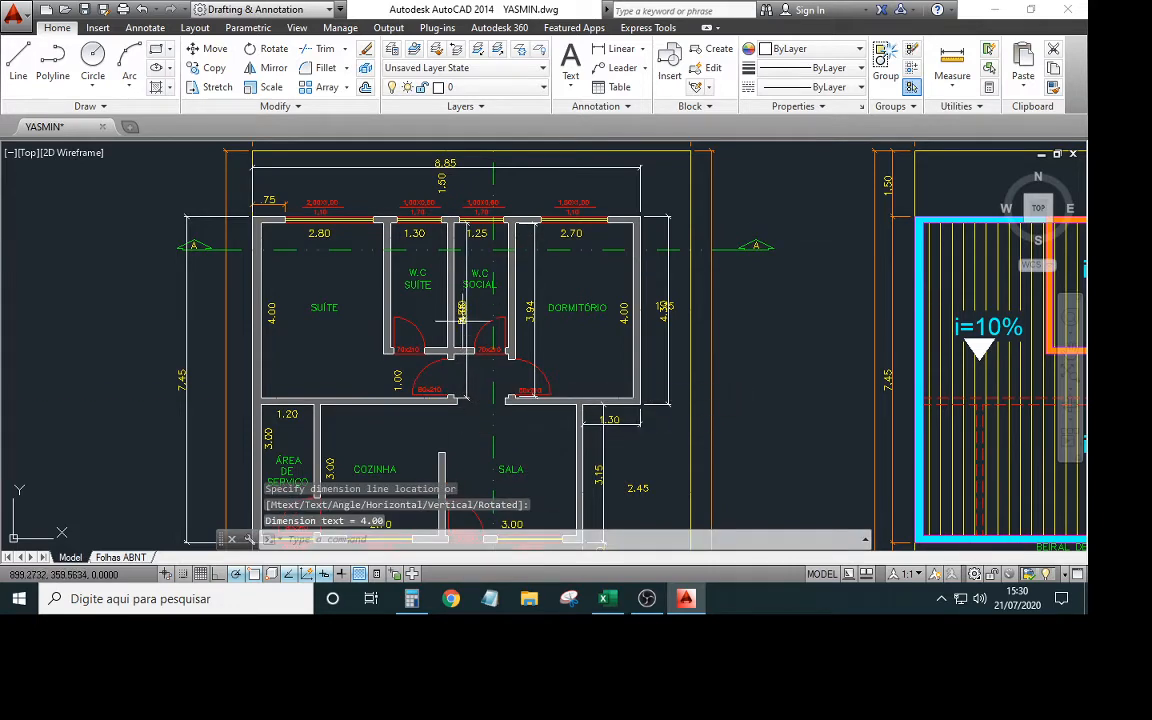
Delete the existing 2.85 dimension text overlapping the new dimension in W.C Social
scroll(462, 318, "up", 6)
left_click(432, 322)
key("Delete")
scroll(450, 329, "down", 5)
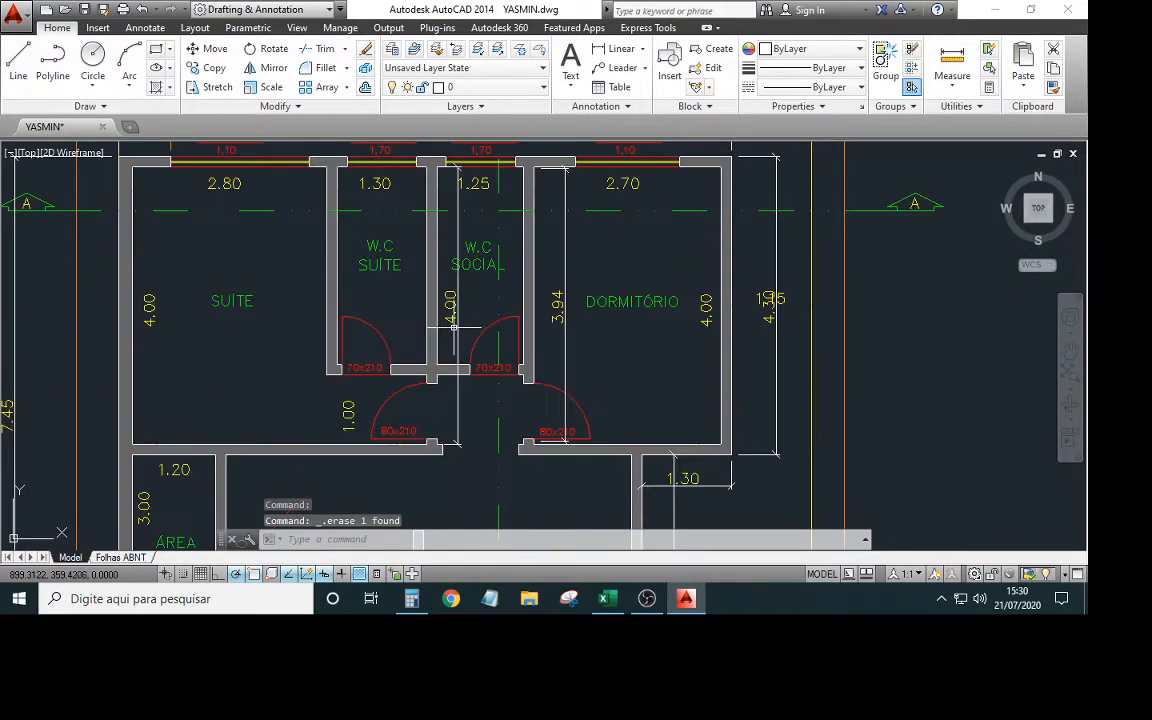
scroll(398, 221, "down", 2)
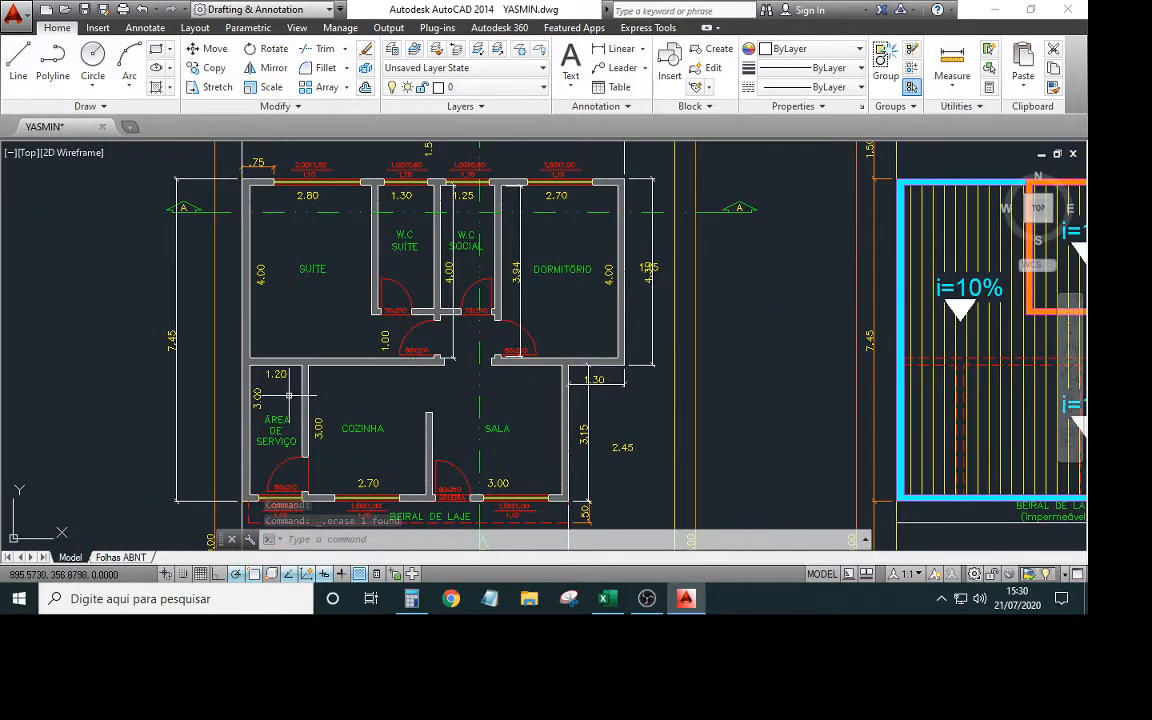
middle_click_drag(342, 253, 328, 231)
scroll(420, 361, "down", 2)
scroll(425, 341, "up", 2)
middle_click_drag(424, 340, 428, 360)
scroll(431, 360, "down", 2)
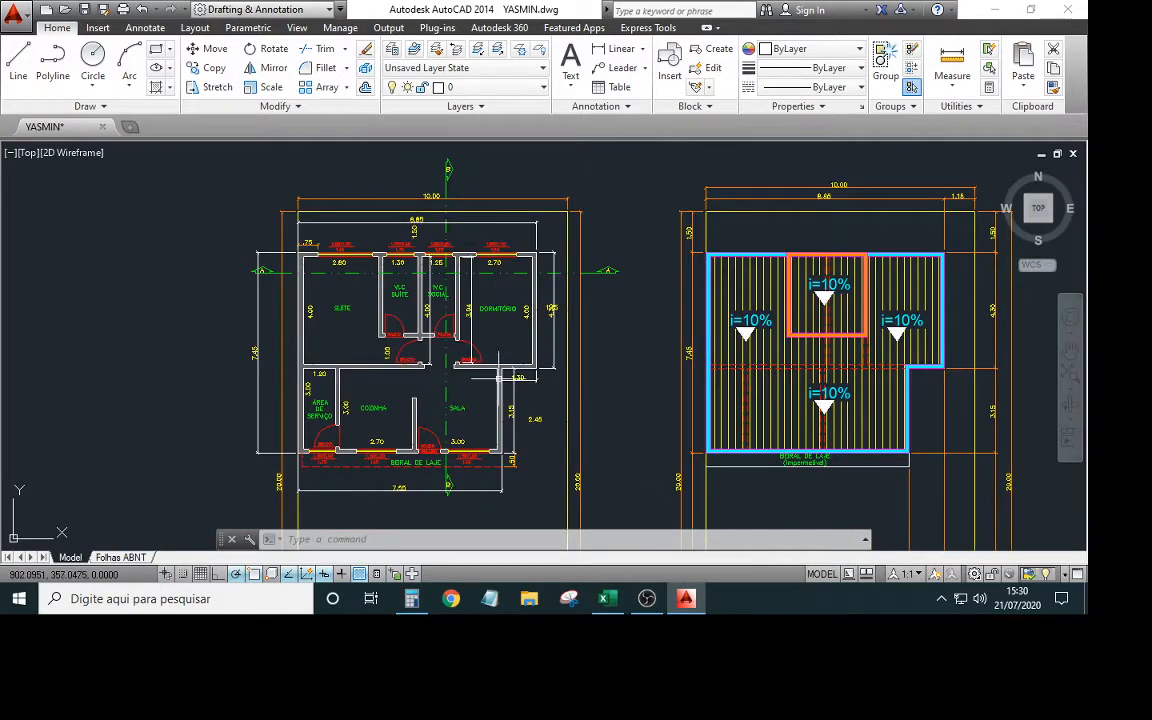
Switch to the Excel workbook and enter 62,15 as the Perímetro total da construção
left_click(610, 600)
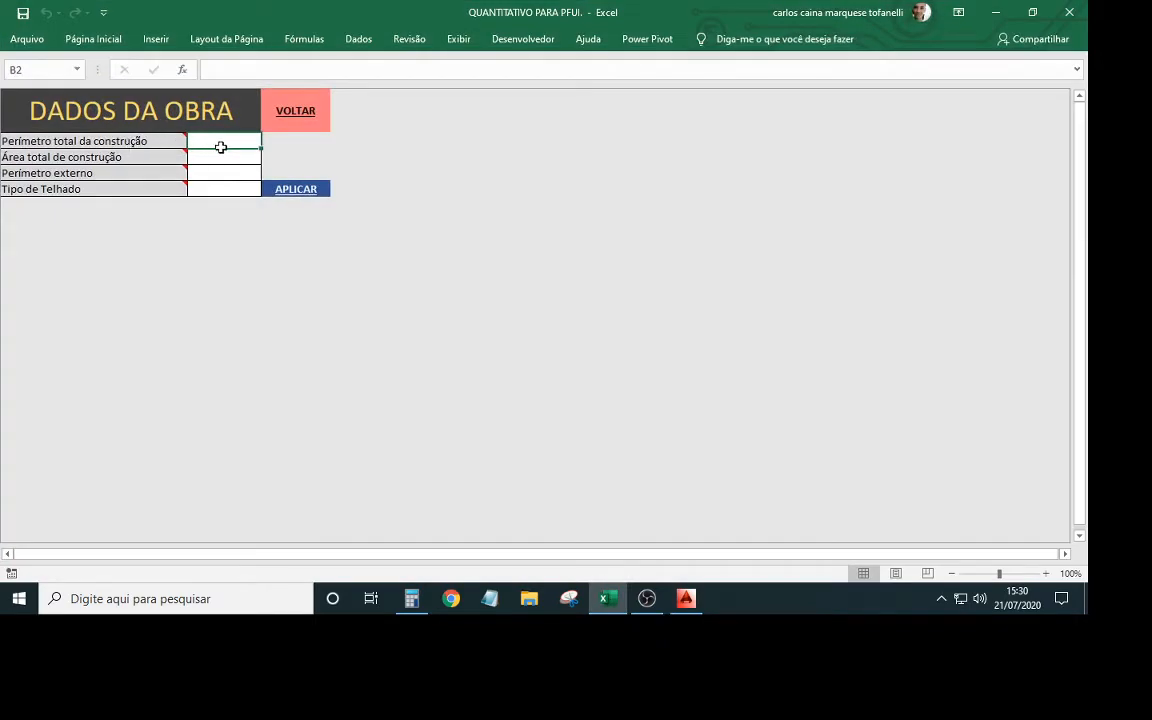
type("62,")
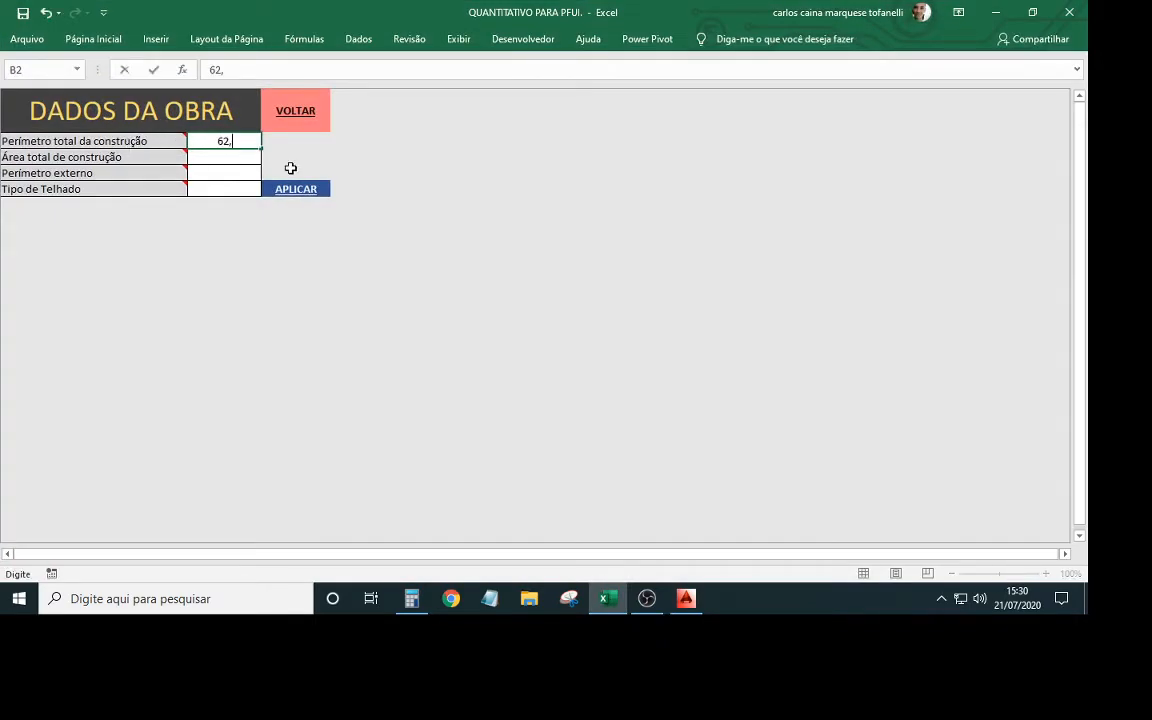
type("15")
key("Return")
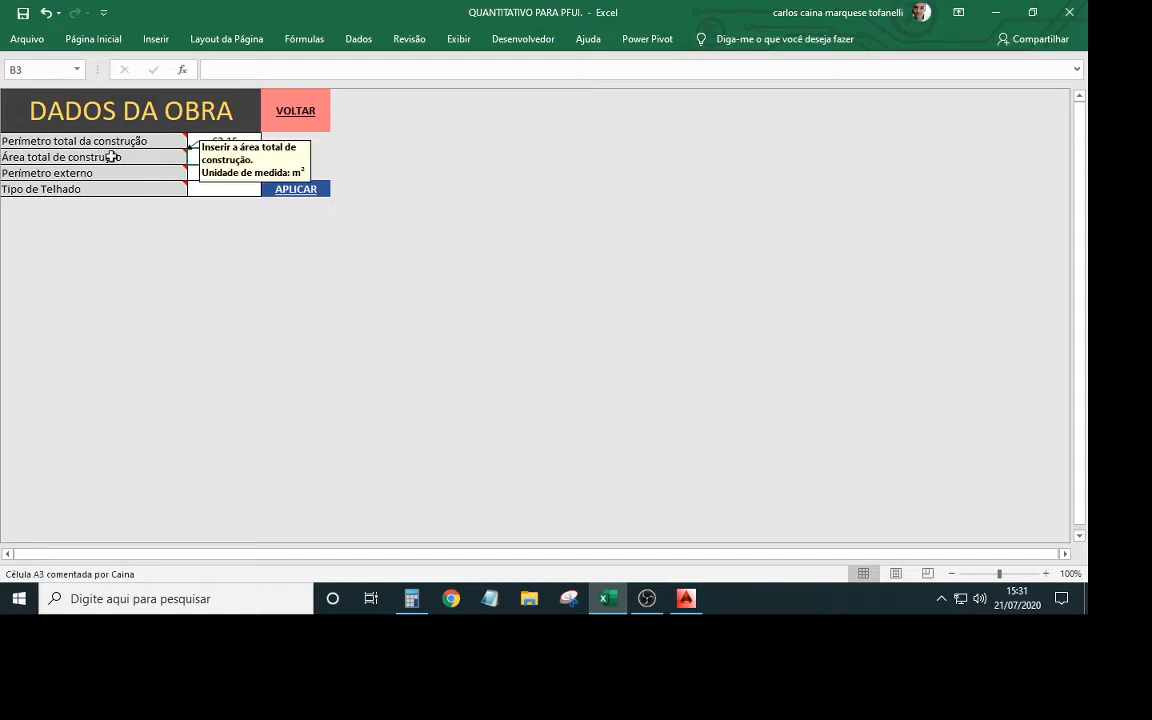
Check the note on Área total de construção and enter 61,84 as its value
mouse_move(173, 159)
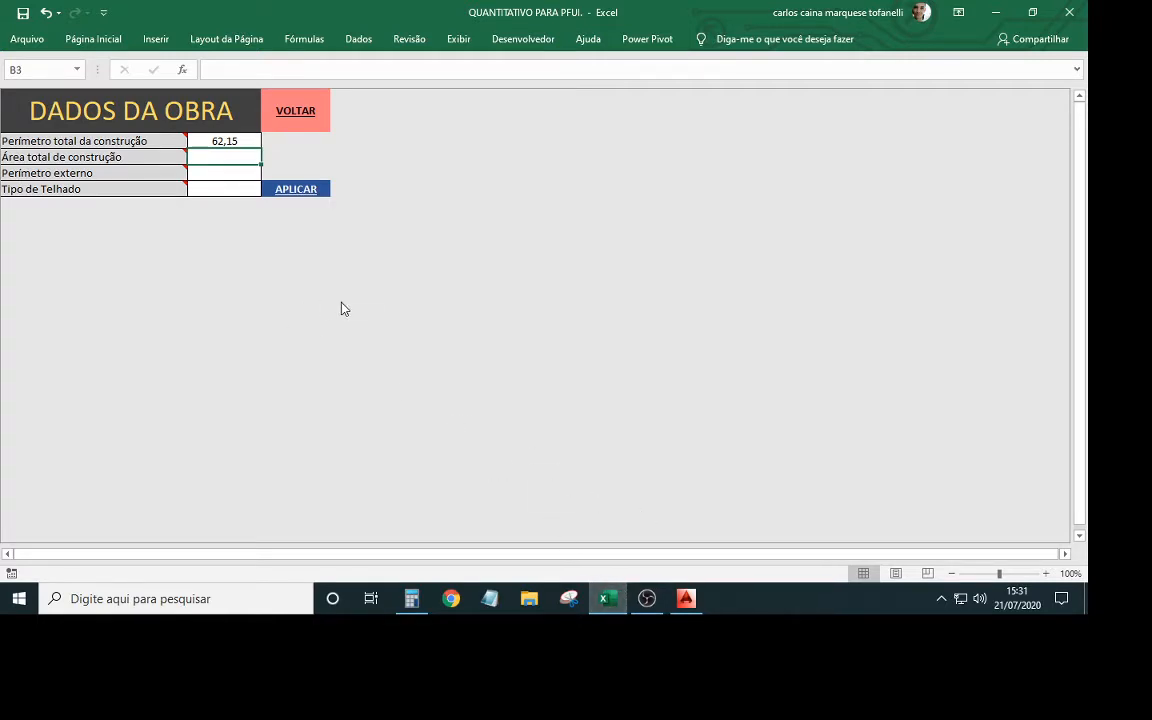
type("61,84")
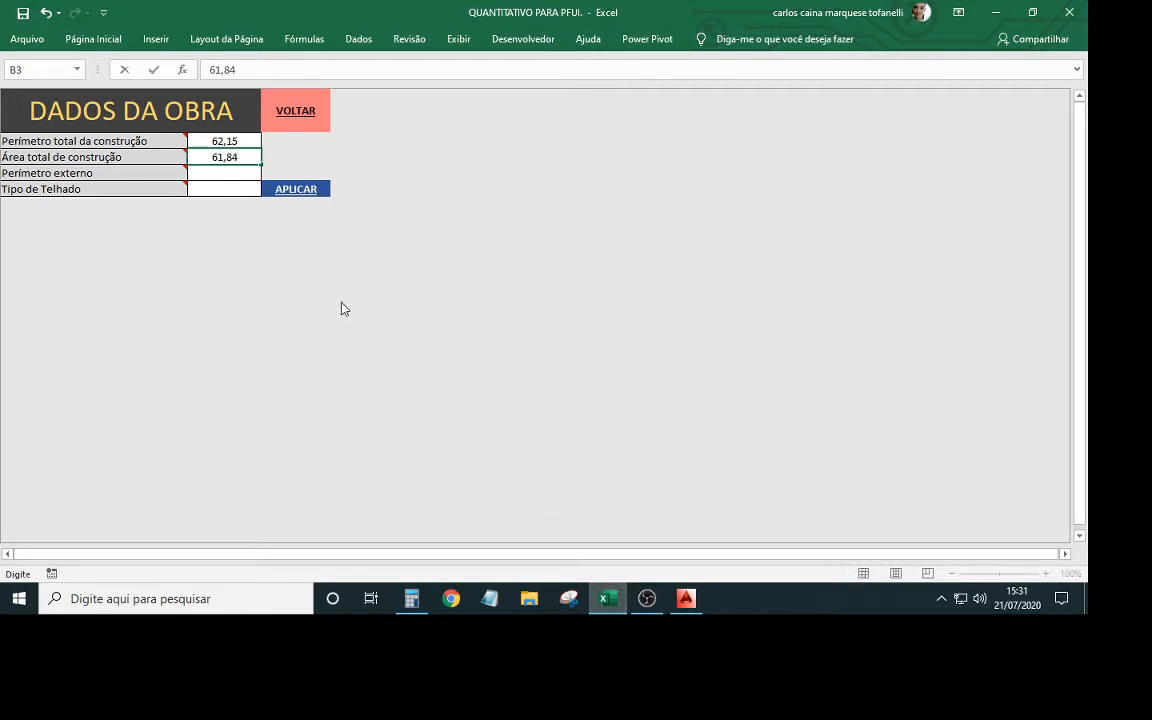
key("Return")
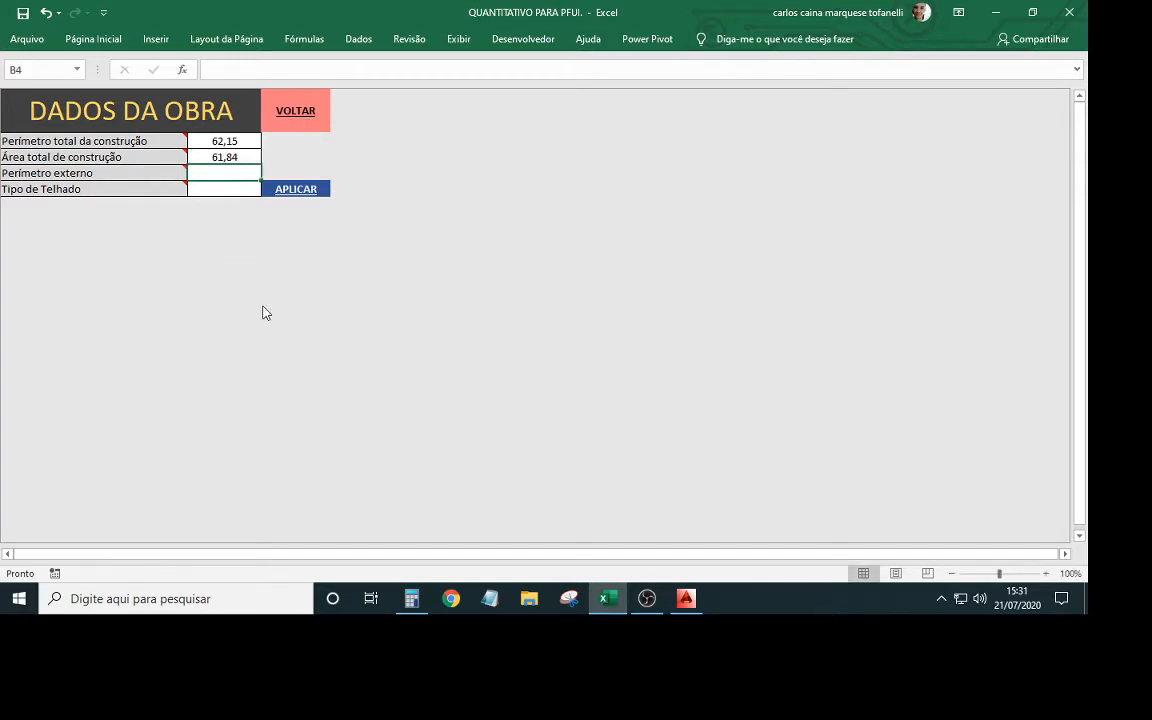
Switch to the AutoCAD drawing and delete the added overall dimensions above, left of and below the floor plan
left_click(686, 600)
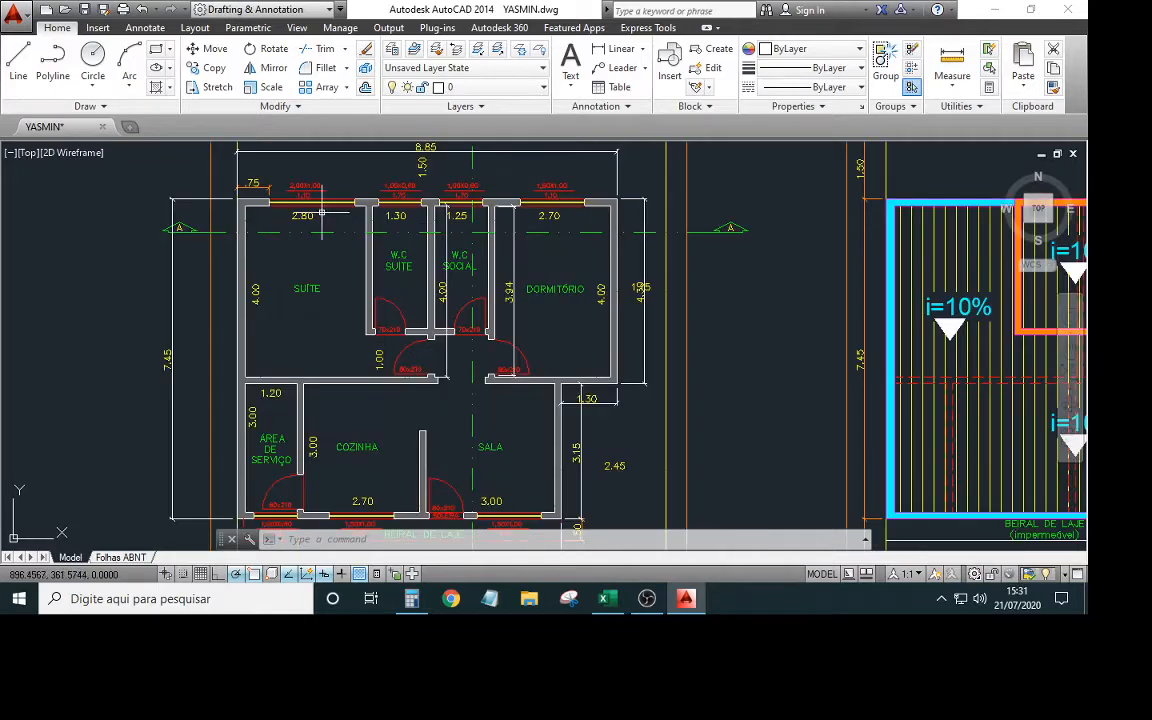
left_click(303, 158)
left_click(280, 145)
key("Delete")
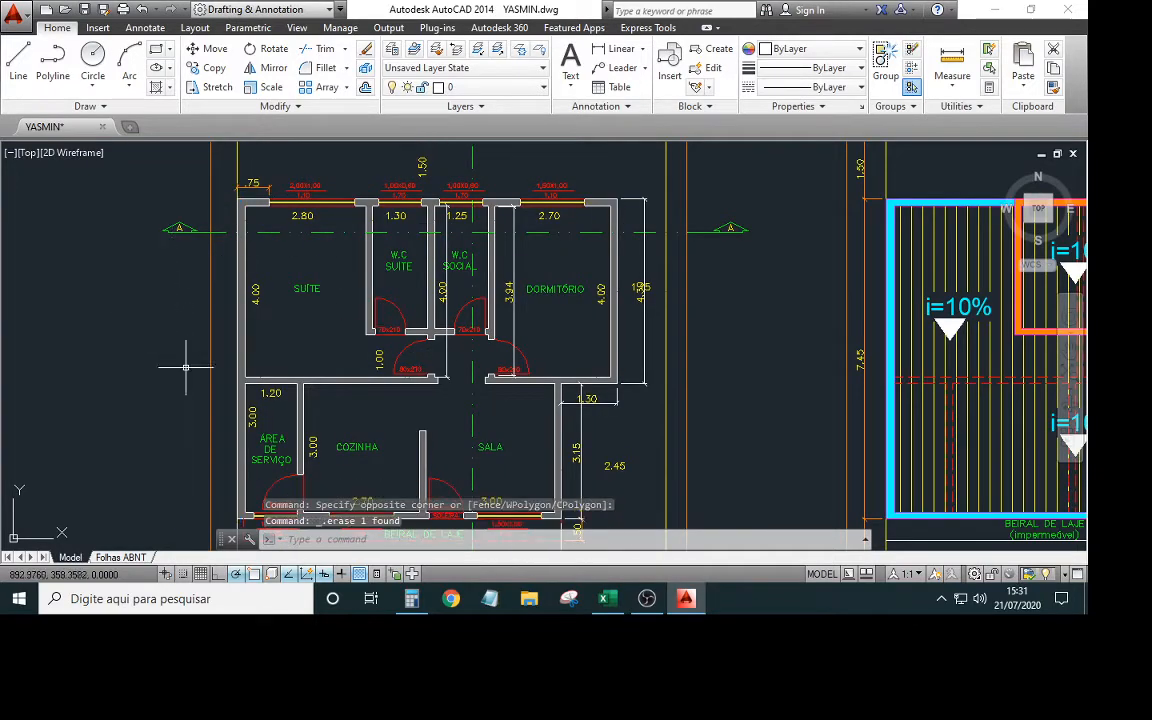
scroll(172, 350, "down", 2)
middle_click_drag(273, 503, 318, 419)
left_click(356, 425)
left_click(352, 399)
key("Delete")
Delete the added exterior dimensions along the stepped outline beside Sala and Dormitório
scroll(473, 330, "up", 4)
left_click(483, 282)
left_click(455, 246)
key("Delete")
middle_click_drag(535, 224, 507, 419)
left_click(549, 315)
left_click(519, 291)
key("Delete")
Delete the added vertical interior dimensions in Dormitório and W.C Social
scroll(492, 349, "down", 2)
middle_click_drag(480, 366, 509, 440)
scroll(450, 365, "up", 2)
left_click(420, 353)
left_click(399, 337)
key("Delete")
left_click(304, 310)
key("Delete")
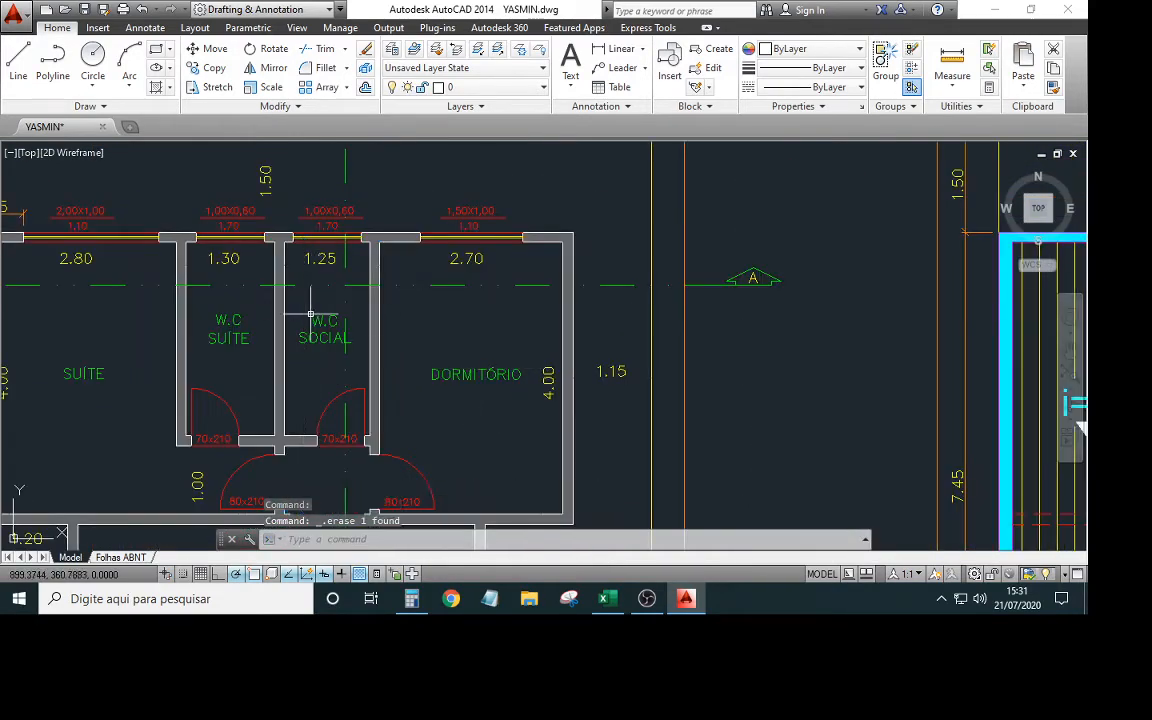
scroll(336, 338, "down", 2)
middle_click_drag(336, 338, 404, 287)
mouse_move(226, 311)
middle_mouse_down()
mouse_move(261, 234)
mouse_move(242, 247)
middle_mouse_up()
middle_click_drag(209, 158, 237, 230)
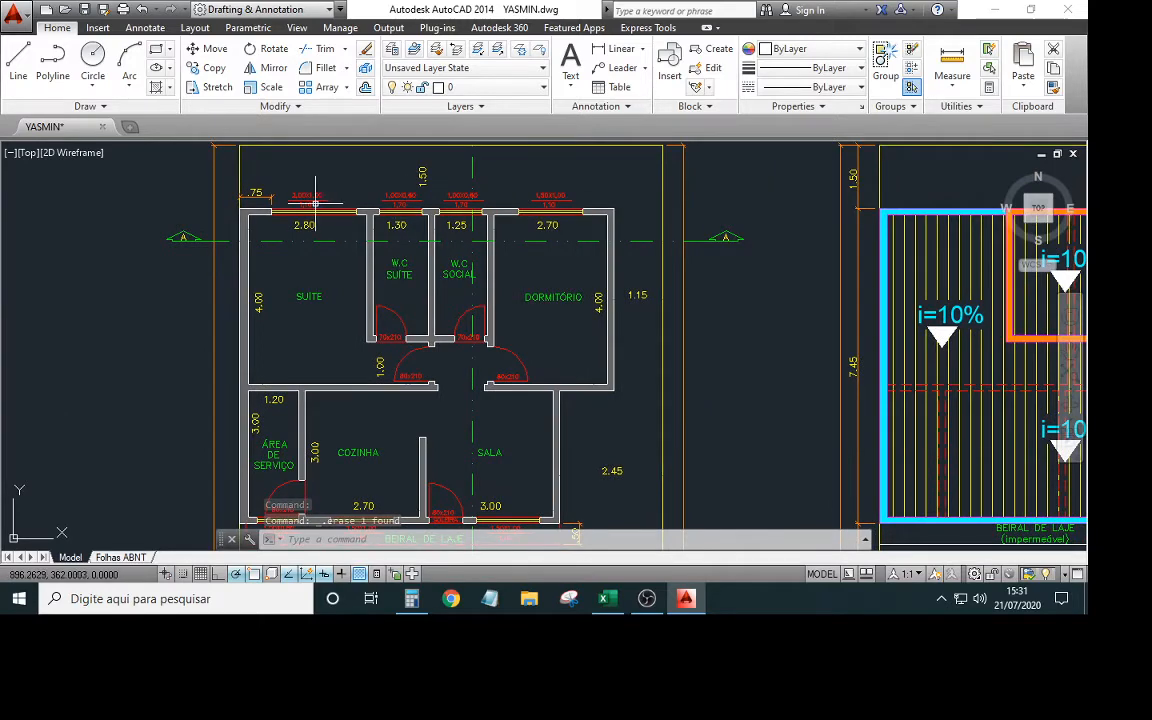
Add a horizontal linear dimension above the floor plan, spanning the outer wall from Suíte to Dormitório
middle_click_drag(425, 177, 420, 202)
left_click(618, 49)
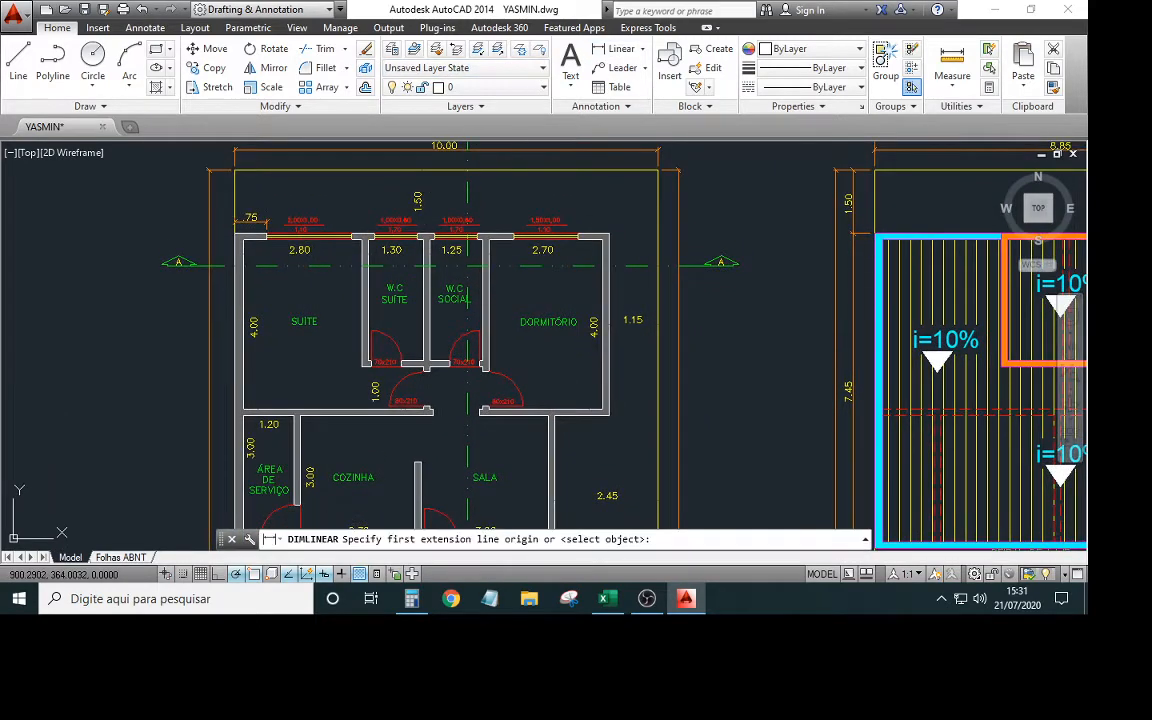
left_click(235, 234)
left_click(608, 234)
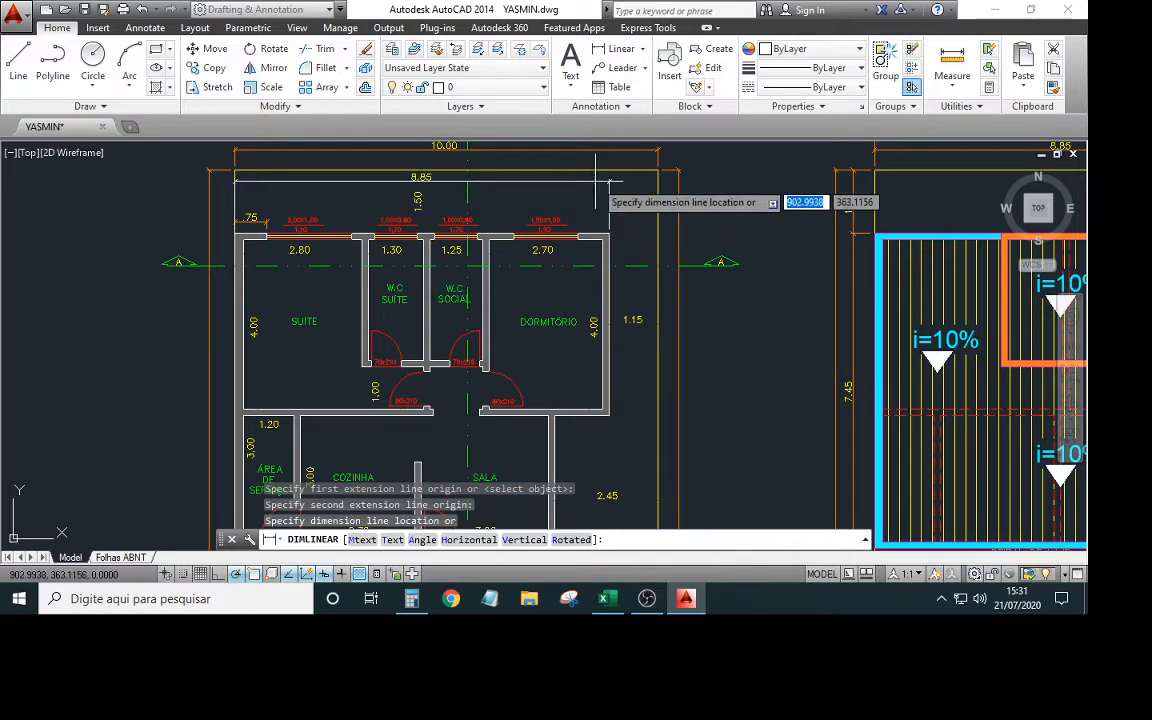
left_click(540, 183)
Dimension Dormitório's outer side wall vertically and the short wall offset between Dormitório and Sala horizontally
key("Return")
left_click(608, 234)
left_click(608, 413)
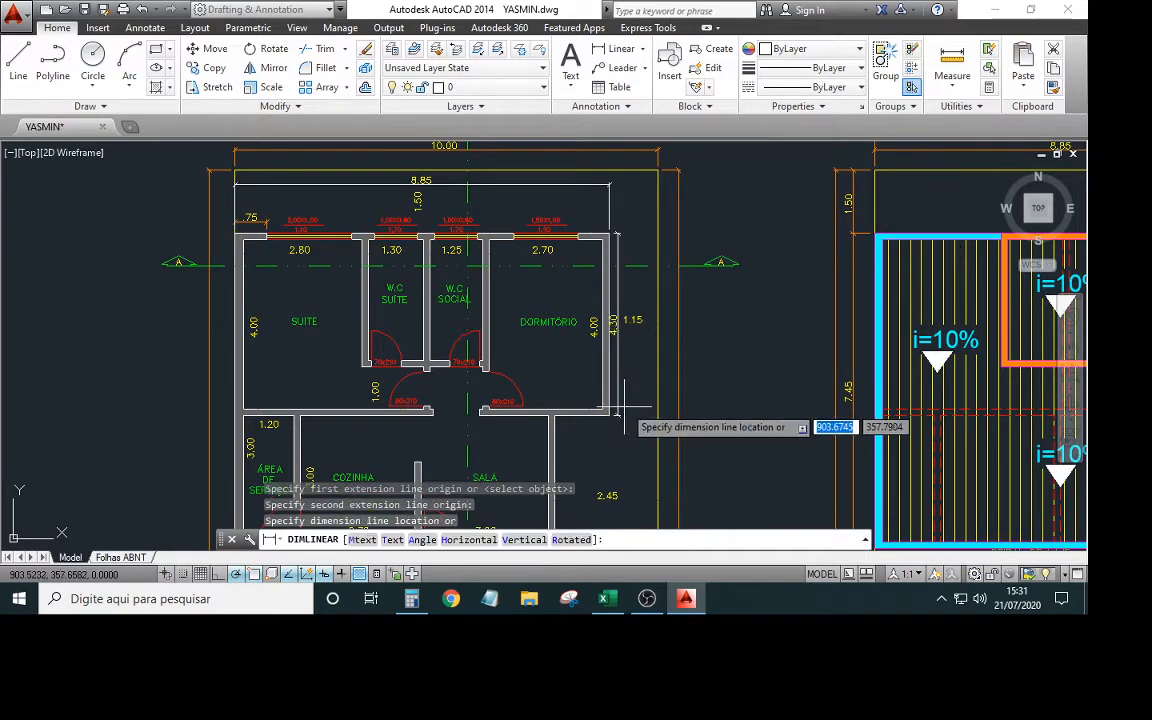
left_click(628, 401)
key("Return")
left_click(553, 413)
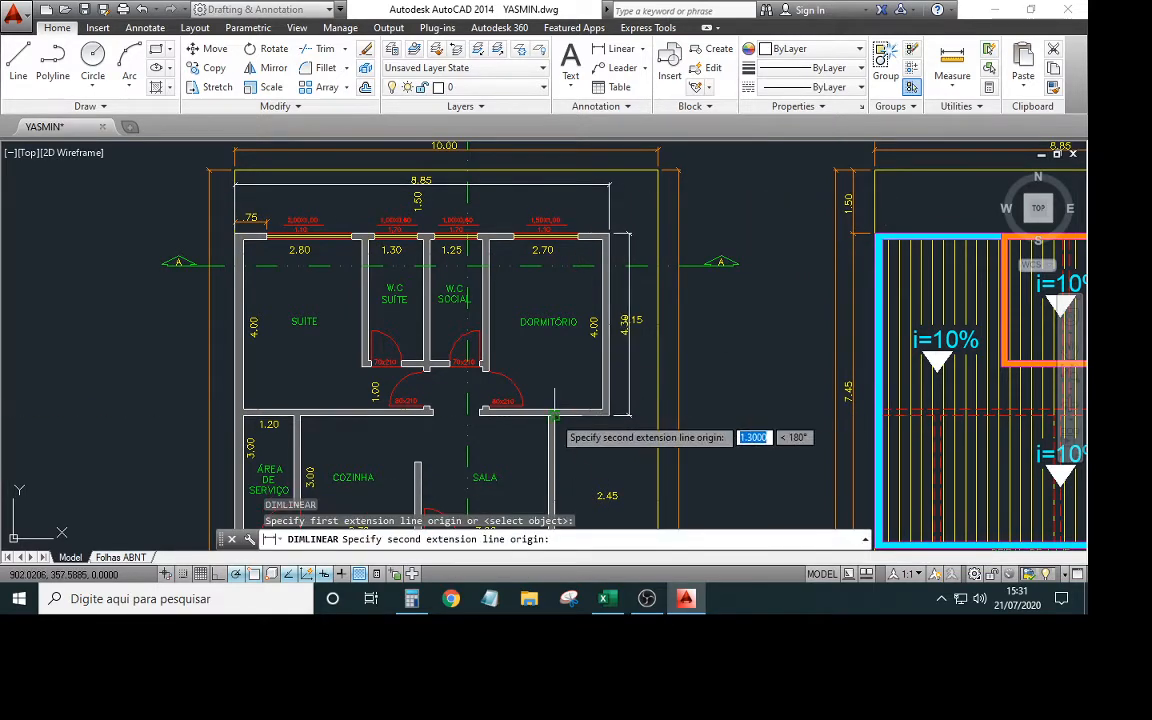
left_click(608, 413)
left_click(575, 436)
Add a vertical linear dimension along Sala's outer side wall, from the offset corner to the front corner
key("Return")
middle_click_drag(598, 470, 584, 368)
left_click(540, 312)
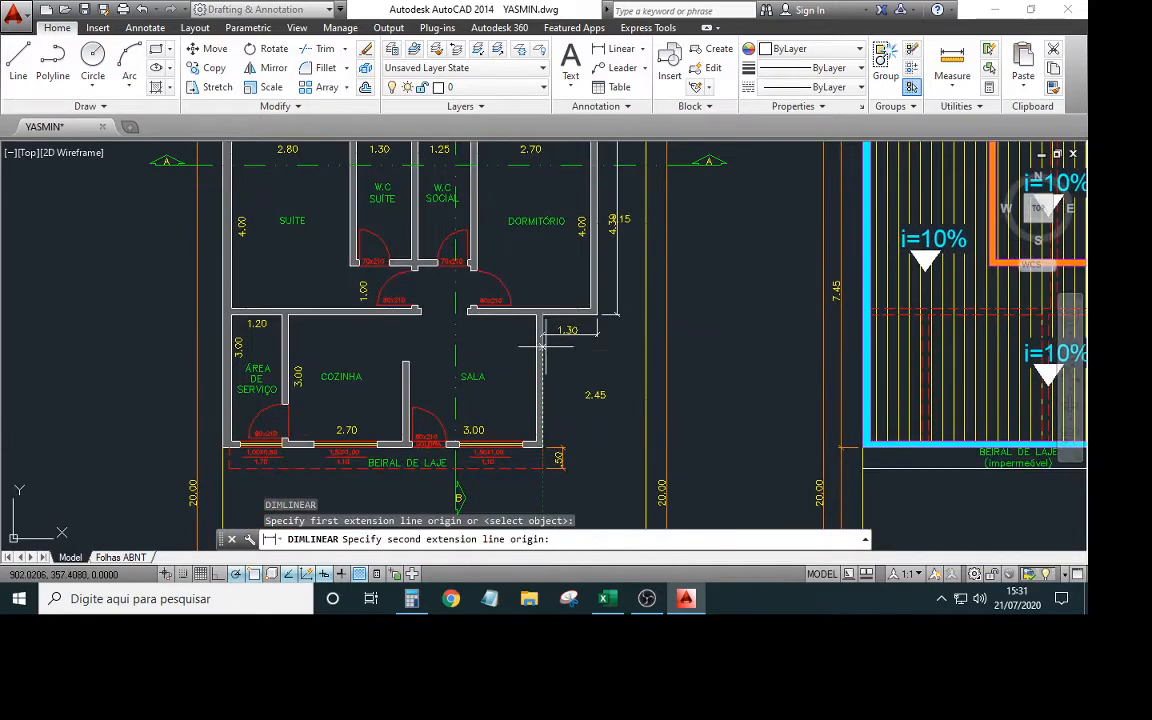
scroll(541, 447, "up", 2)
left_click(565, 452)
left_click(574, 440)
Add a horizontal linear dimension below the front wall, from Sala's outer corner to Área de Serviço's outer corner
key("Return")
scroll(595, 395, "up", 2)
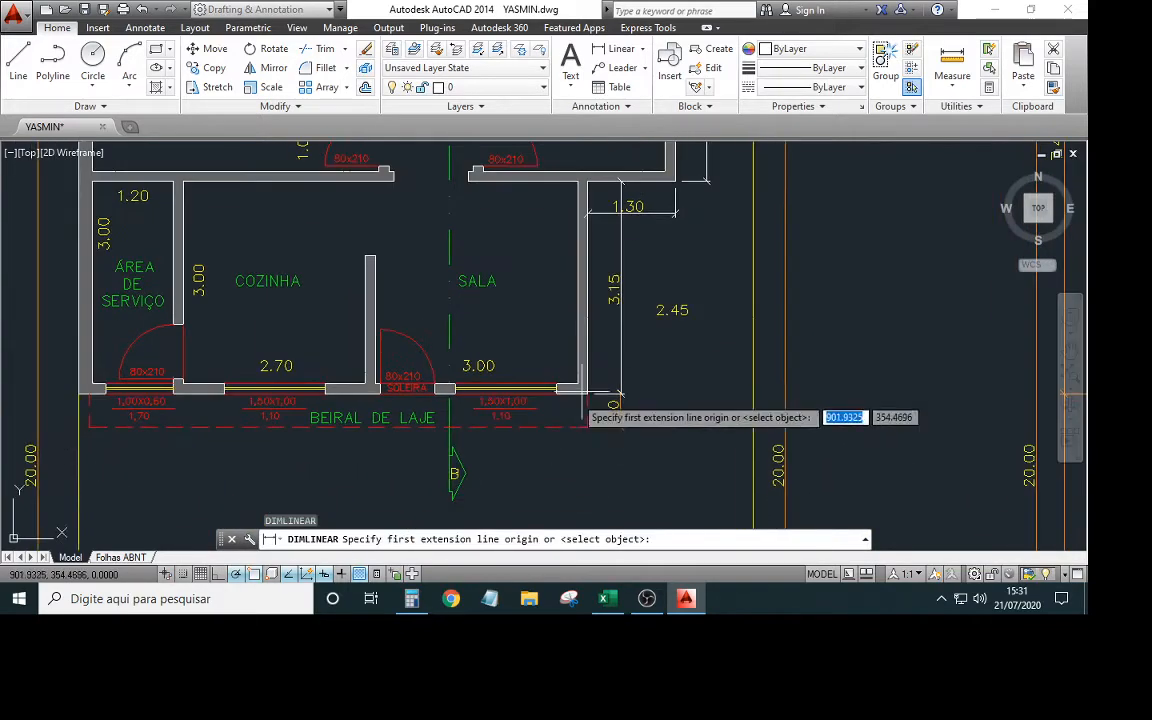
left_click(602, 385)
middle_click_drag(130, 412, 402, 369)
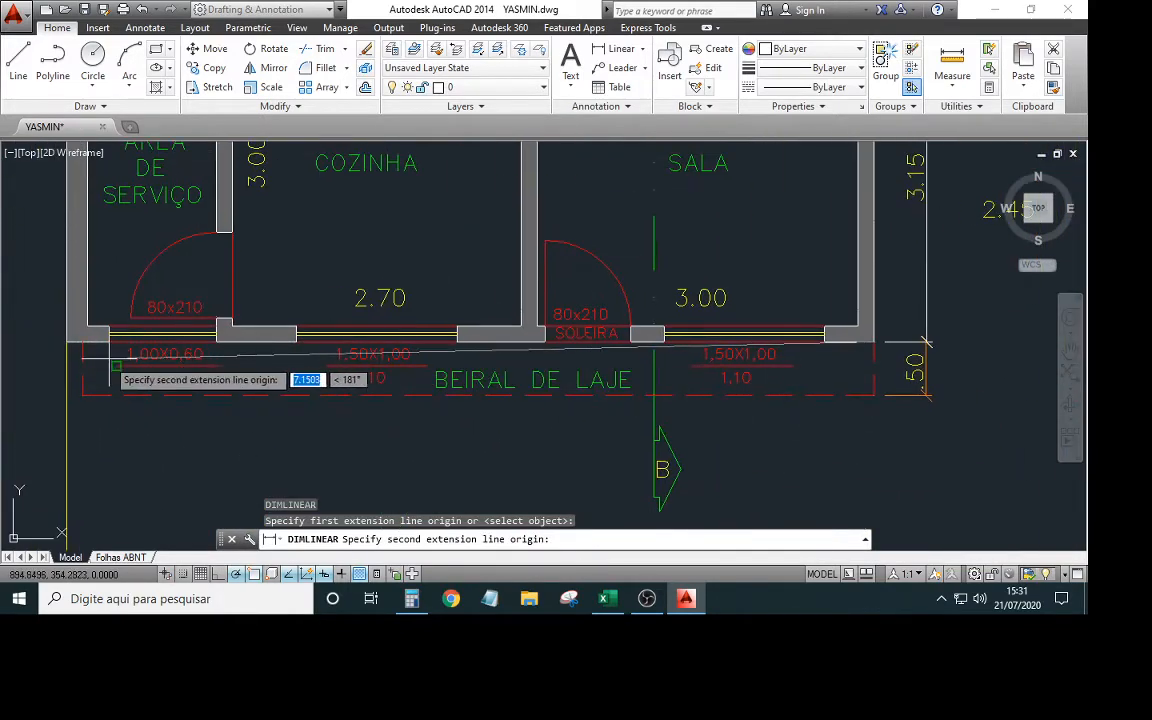
left_click(65, 342)
left_click(200, 448)
scroll(200, 398, "down", 3)
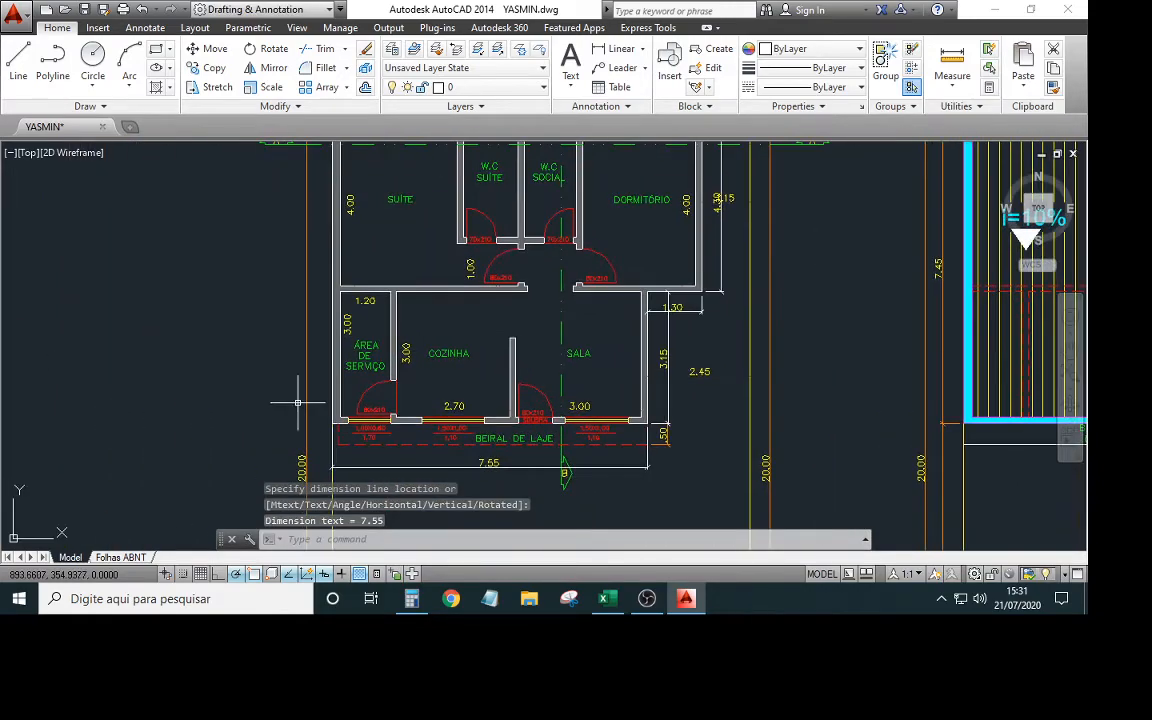
Add a vertical linear dimension along the full outer wall beside Suíte and Área de Serviço
scroll(327, 425, "up", 2)
key("Return")
left_click(340, 427)
middle_click_drag(326, 230, 338, 310)
scroll(399, 430, "down", 4)
scroll(404, 312, "up", 3)
left_click(404, 326)
left_click(350, 420)
scroll(338, 310, "down", 2)
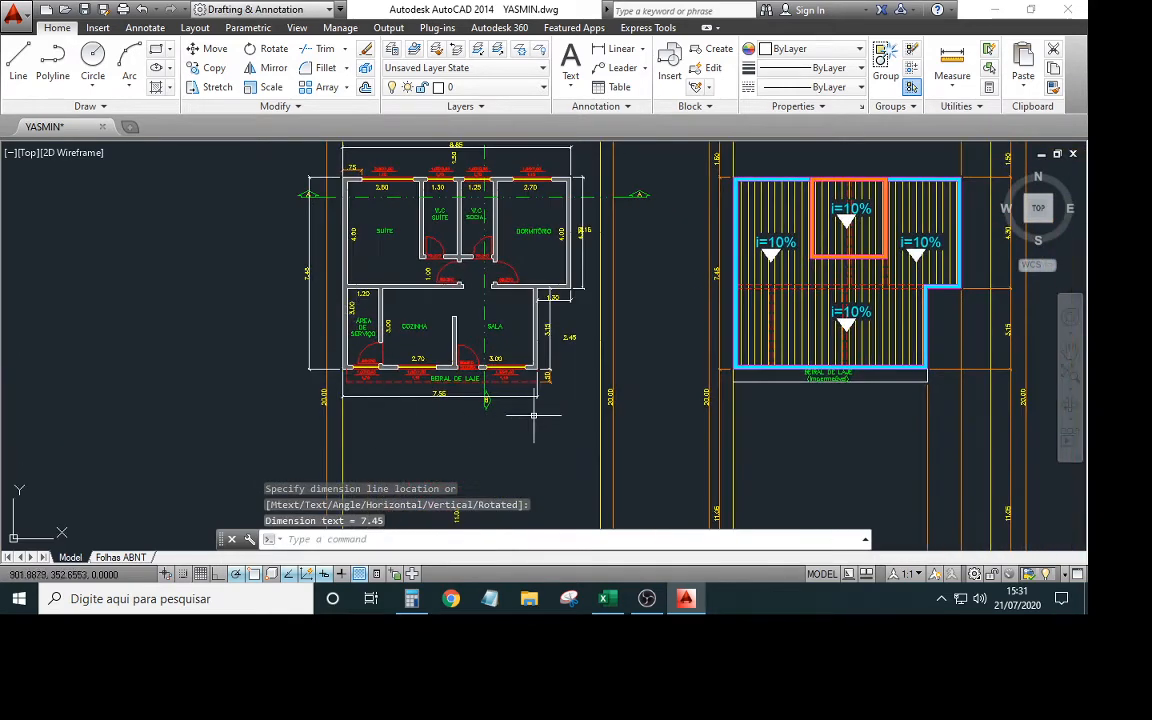
Switch to the Excel workbook and enter 32,60 as the Perímetro externo
left_click(604, 598)
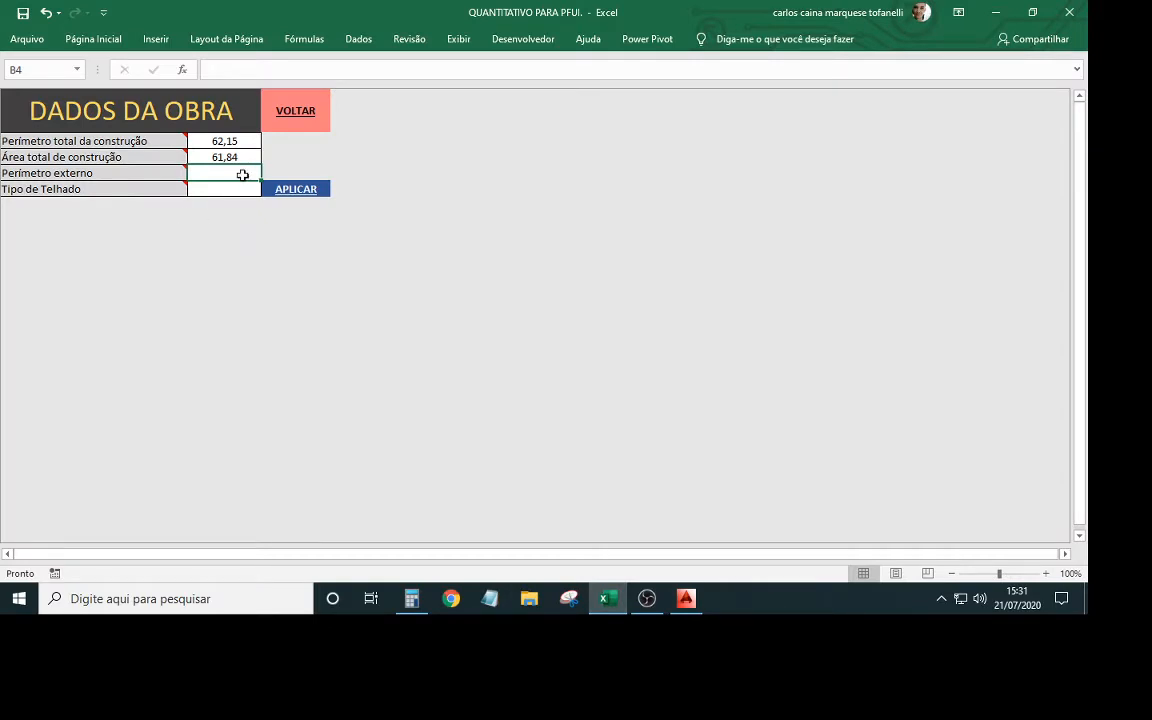
type("3")
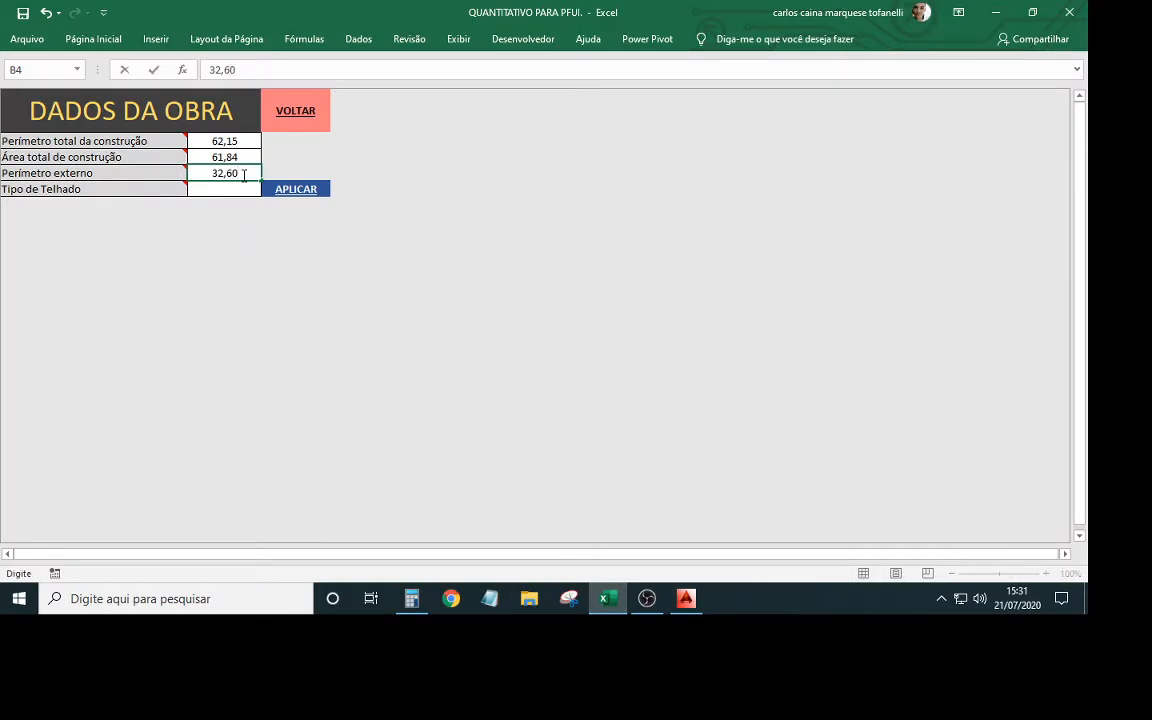
type("2,60")
key("Return")
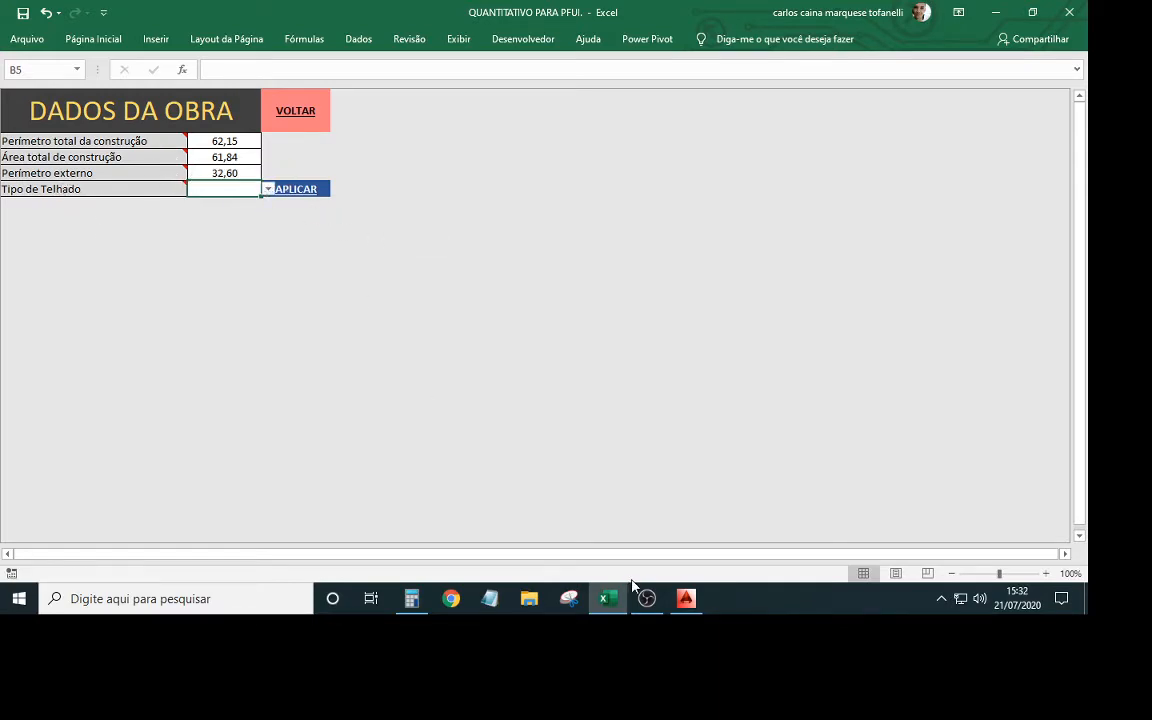
Switch to the AutoCAD drawing and examine the façade, sections and roof plan for the roof type
left_click(687, 602)
mouse_move(576, 298)
middle_mouse_down()
mouse_move(602, 311)
mouse_move(150, 267)
middle_mouse_up()
scroll(418, 246, "down", 3)
scroll(646, 258, "up", 4)
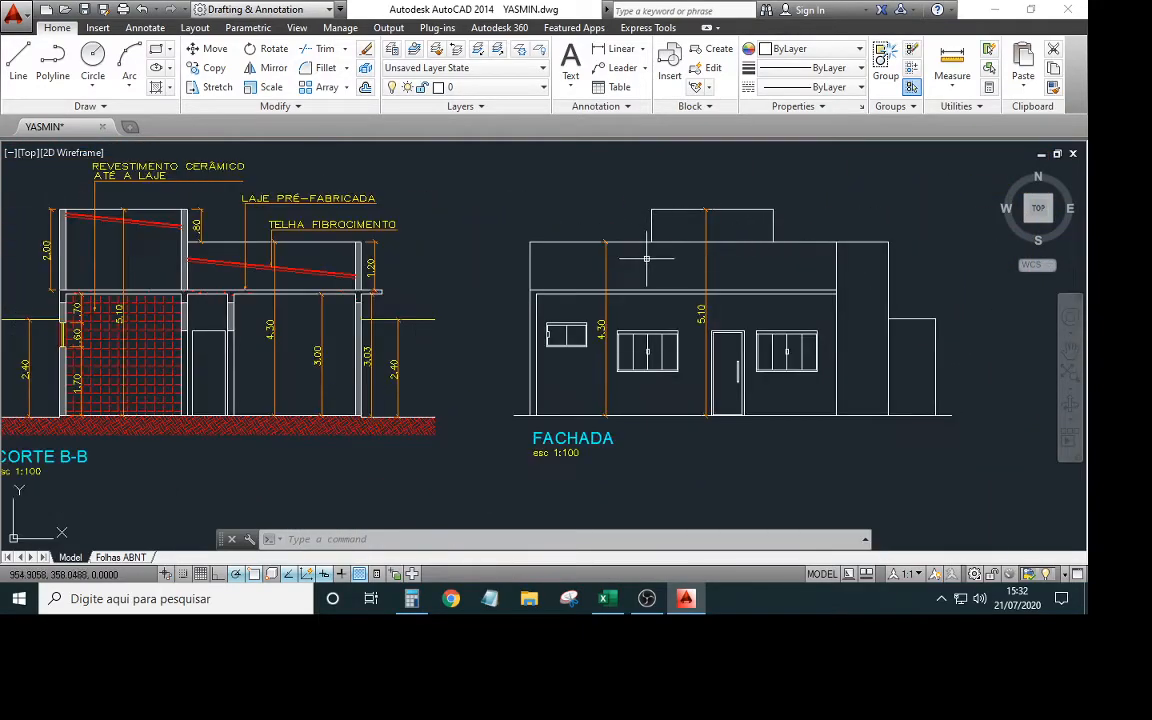
scroll(602, 257, "down", 2)
middle_click_drag(602, 257, 928, 264)
mouse_move(452, 292)
middle_mouse_down()
mouse_move(758, 288)
mouse_move(893, 304)
middle_mouse_up()
middle_click_drag(335, 294, 564, 324)
scroll(564, 323, "up", 2)
middle_click_drag(441, 371, 359, 427)
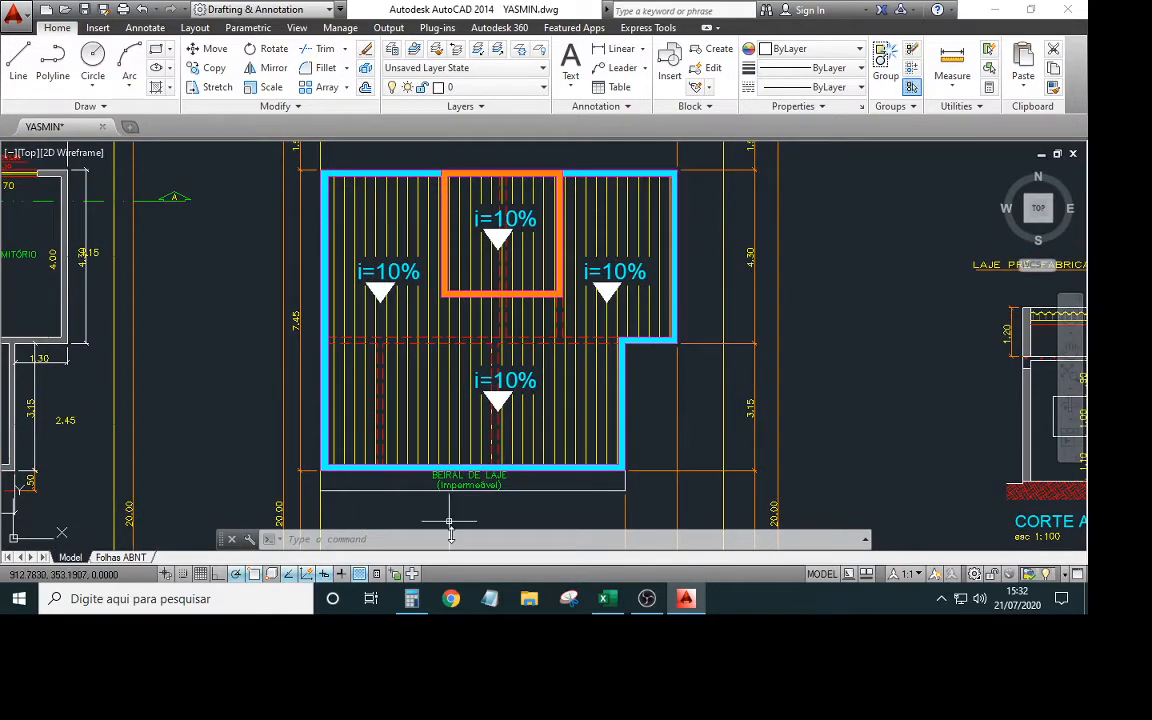
Return to the Excel workbook, set Tipo de Telhado to Caixote and apply the choice
left_click(605, 599)
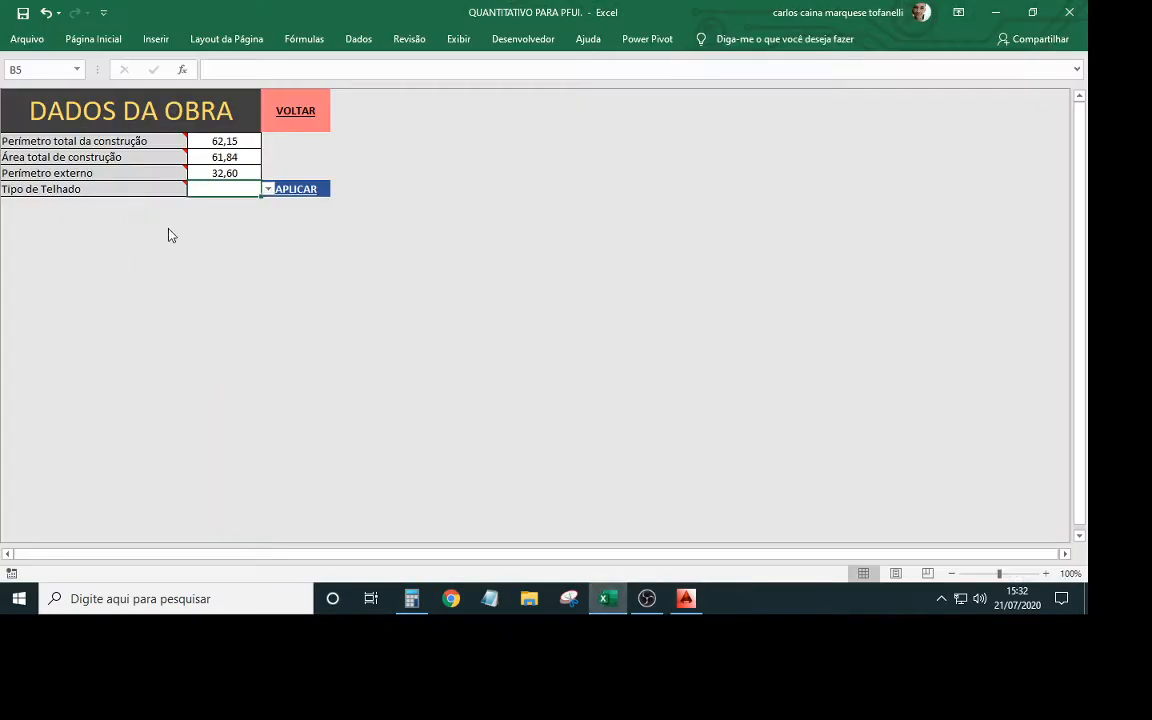
left_click(267, 190)
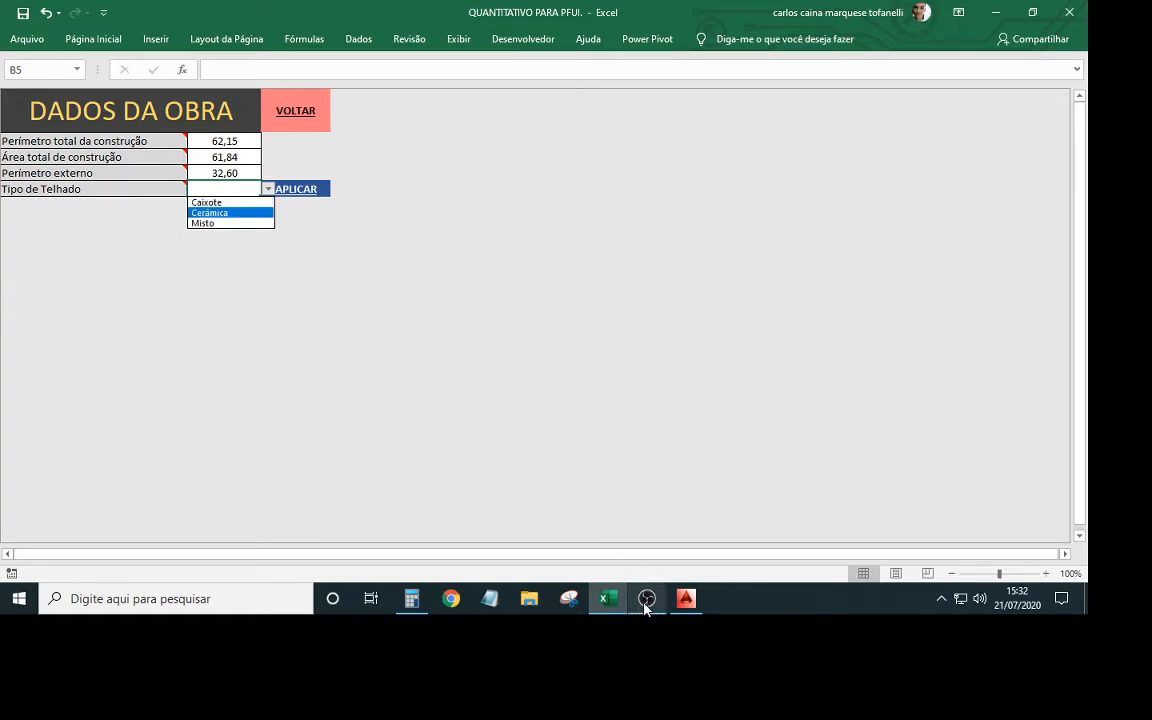
left_click(233, 203)
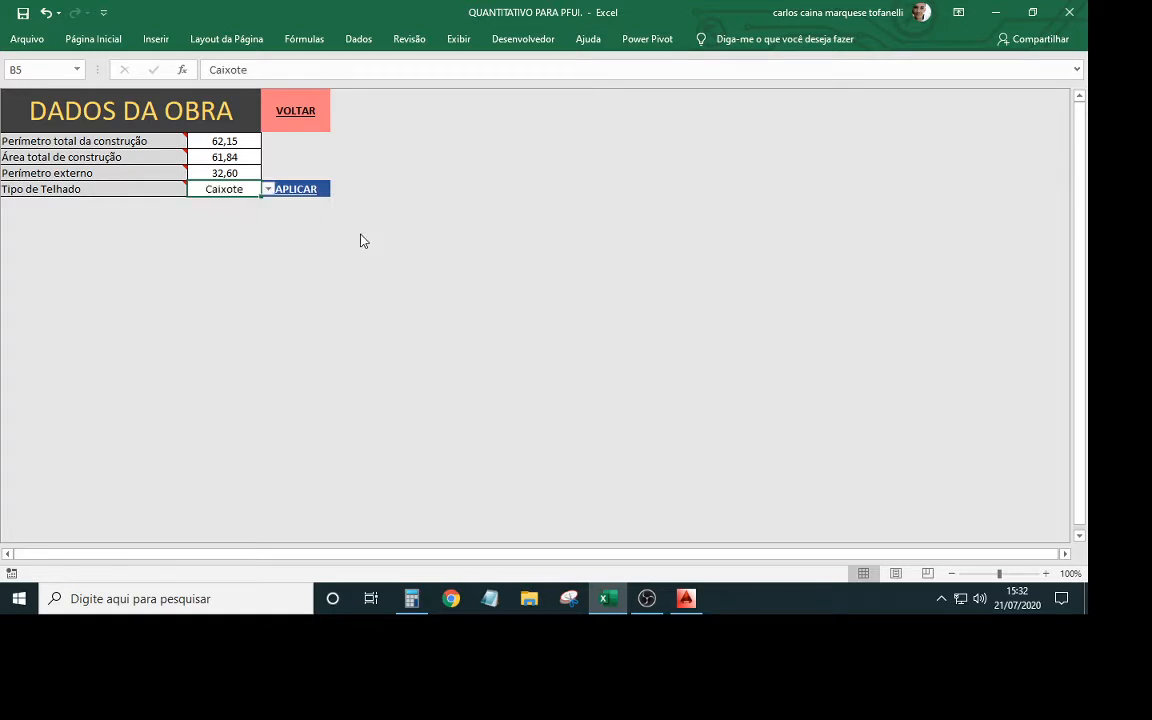
left_click(298, 190)
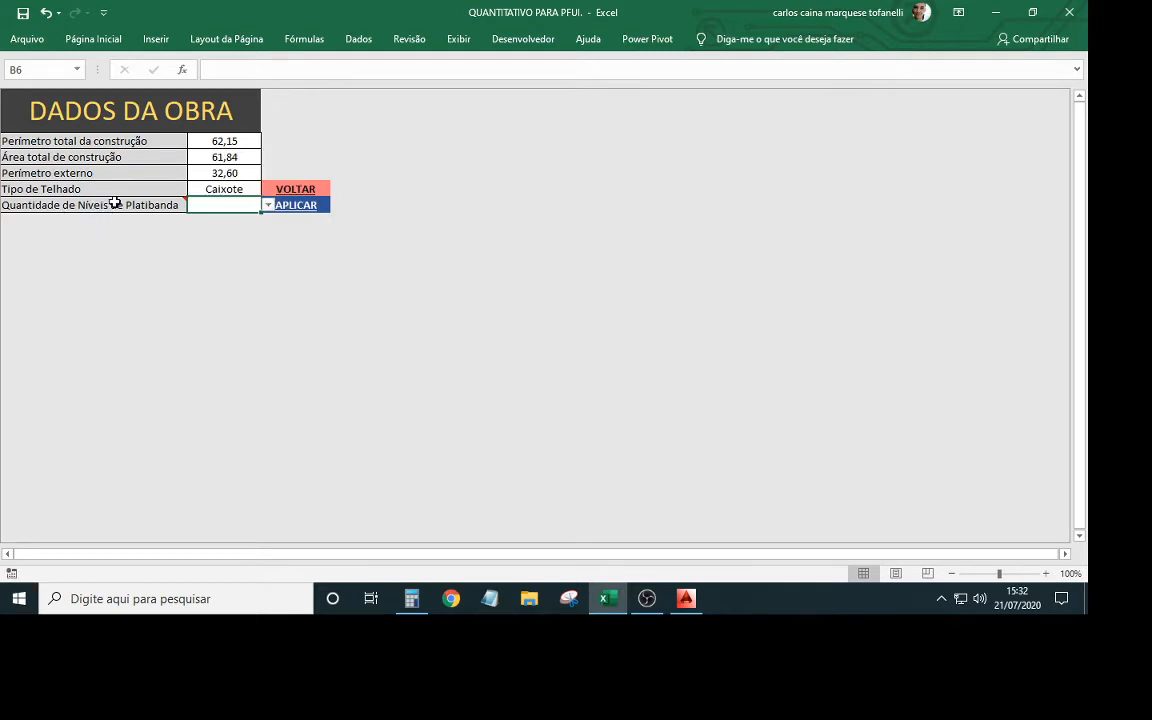
Switch to the AutoCAD drawing and examine the cyan and orange parapet outlines on the roof plan
mouse_move(115, 203)
left_click(690, 606)
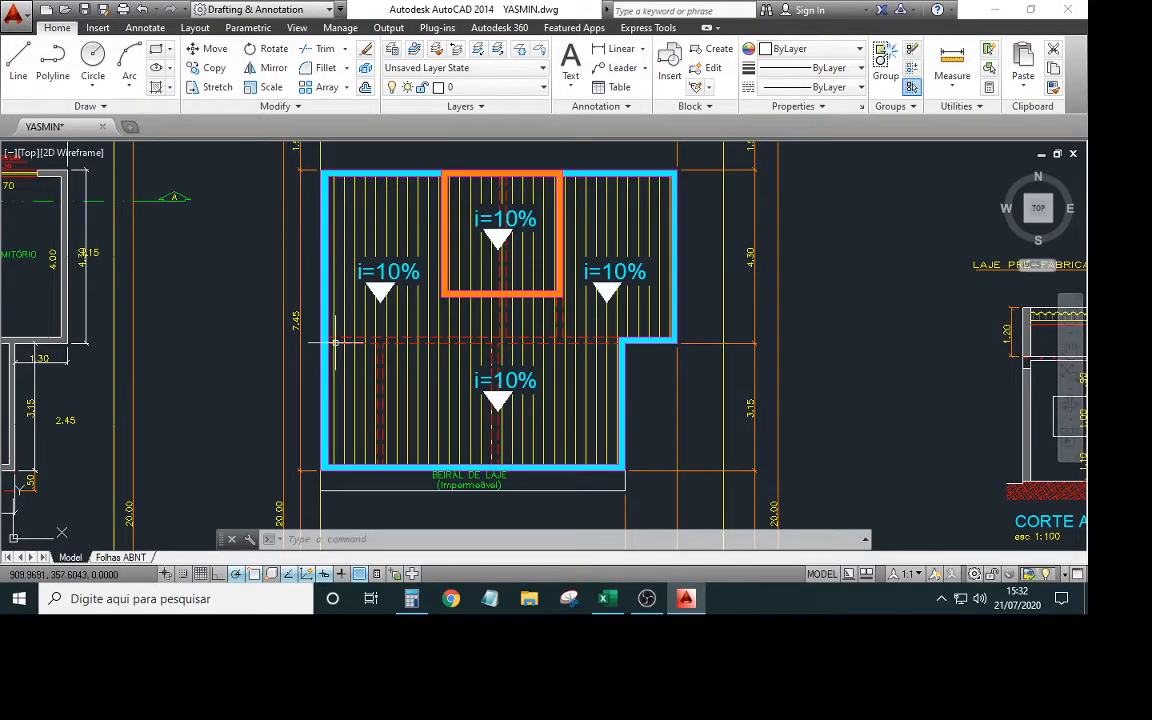
scroll(300, 240, "down", 3)
scroll(300, 230, "up", 3)
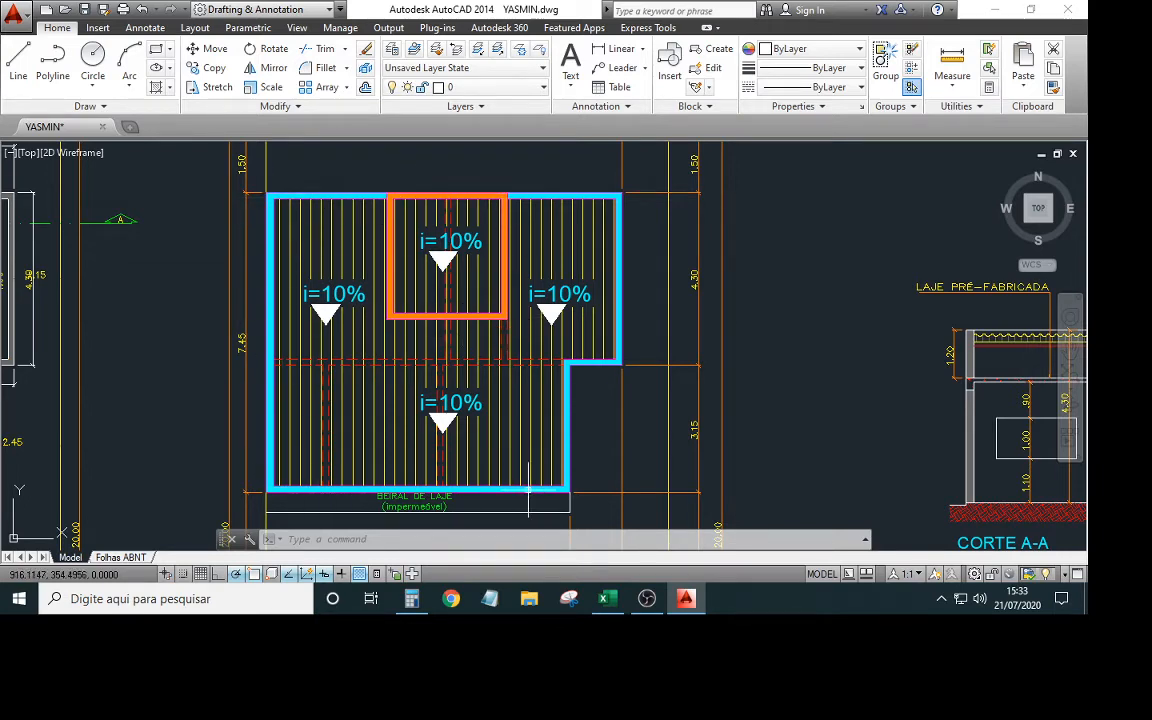
scroll(547, 411, "down", 4)
scroll(547, 411, "up", 3)
scroll(463, 258, "down", 2)
Examine the parapet levels and heights in Corte A-A and Corte B-B, returning to the roof plan
middle_click_drag(463, 258, 40, 270)
scroll(445, 312, "up", 2)
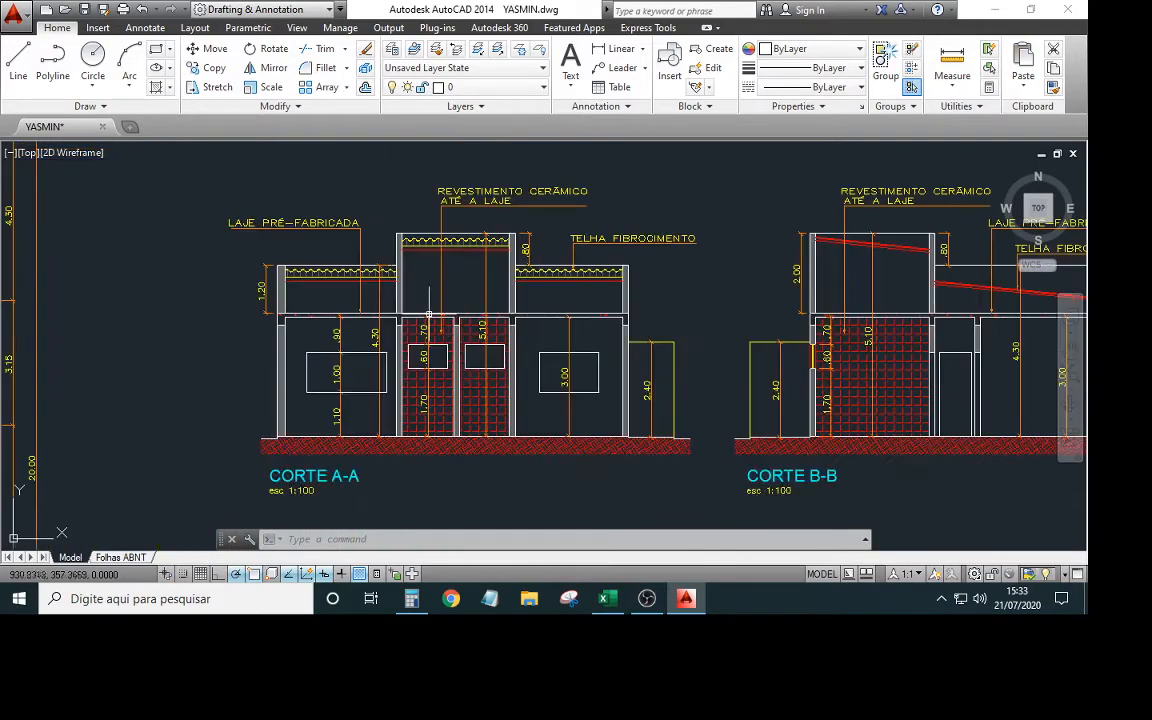
scroll(273, 313, "up", 2)
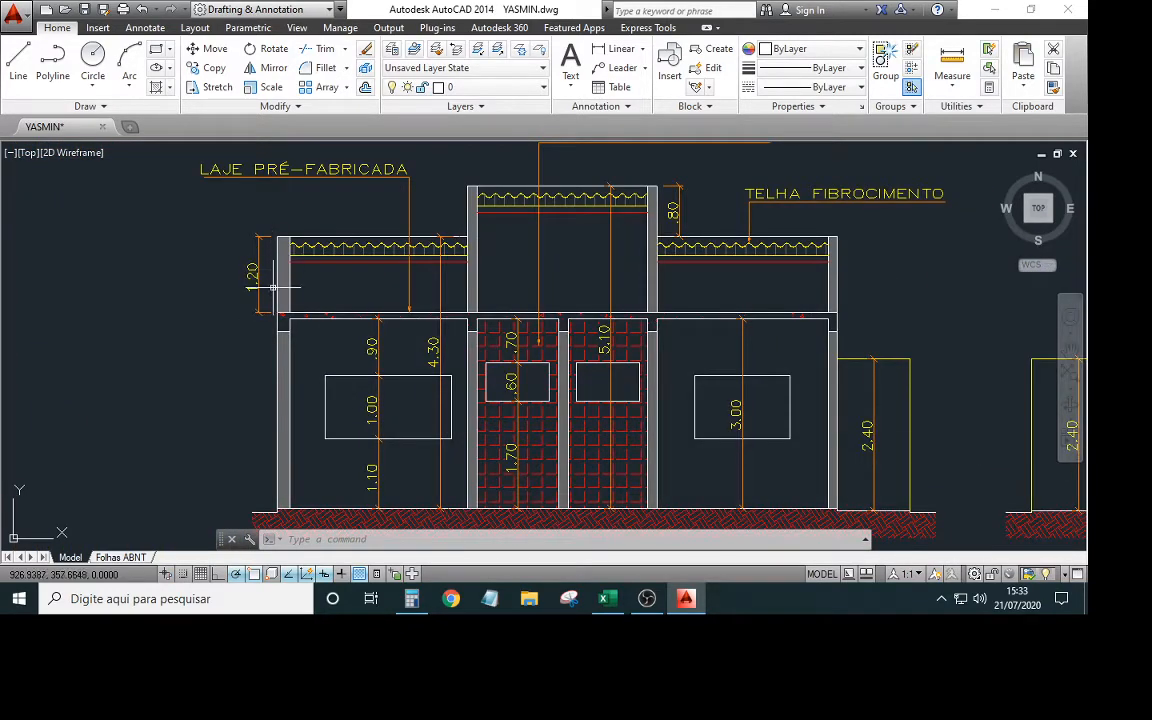
middle_click_drag(341, 236, 316, 275)
middle_click_drag(464, 343, 306, 320)
scroll(600, 346, "down", 2)
middle_click_drag(600, 346, 160, 320)
scroll(321, 300, "up", 3)
middle_click_drag(303, 329, 316, 402)
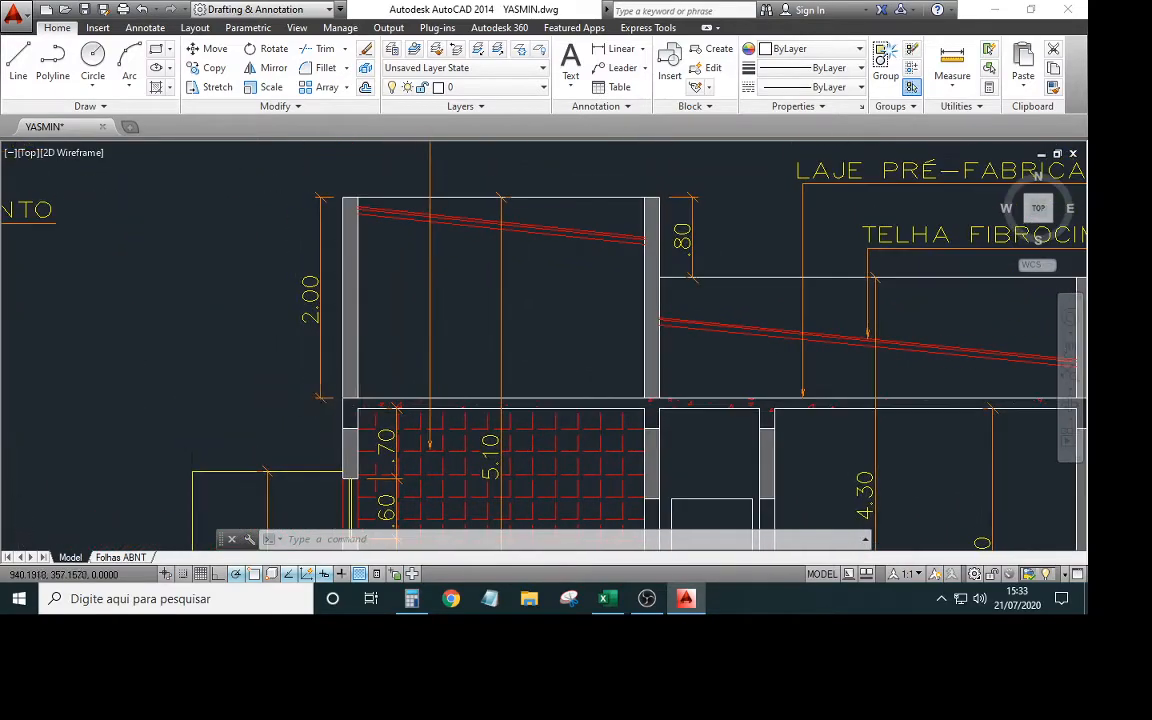
scroll(264, 354, "down", 3)
scroll(264, 354, "down", 2)
middle_click_drag(264, 354, 756, 333)
middle_click_drag(96, 340, 358, 329)
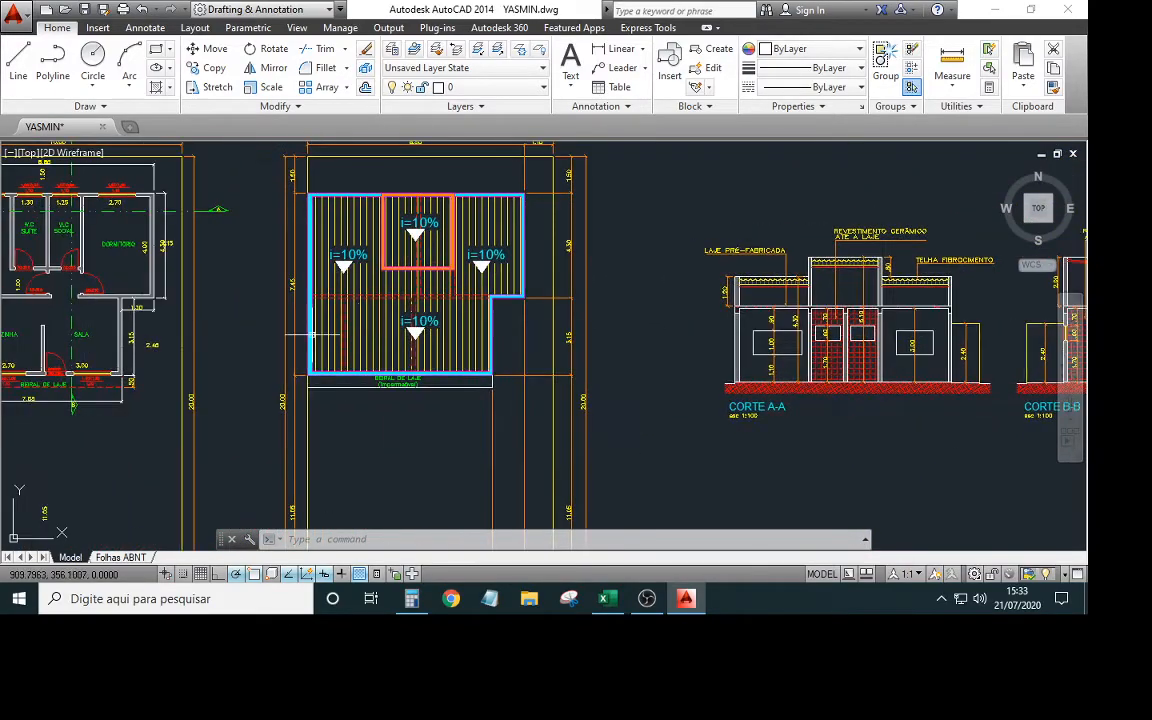
Switch to the Excel workbook, set Quantidade de Níveis de Platibanda to 2 and apply it
left_click(608, 604)
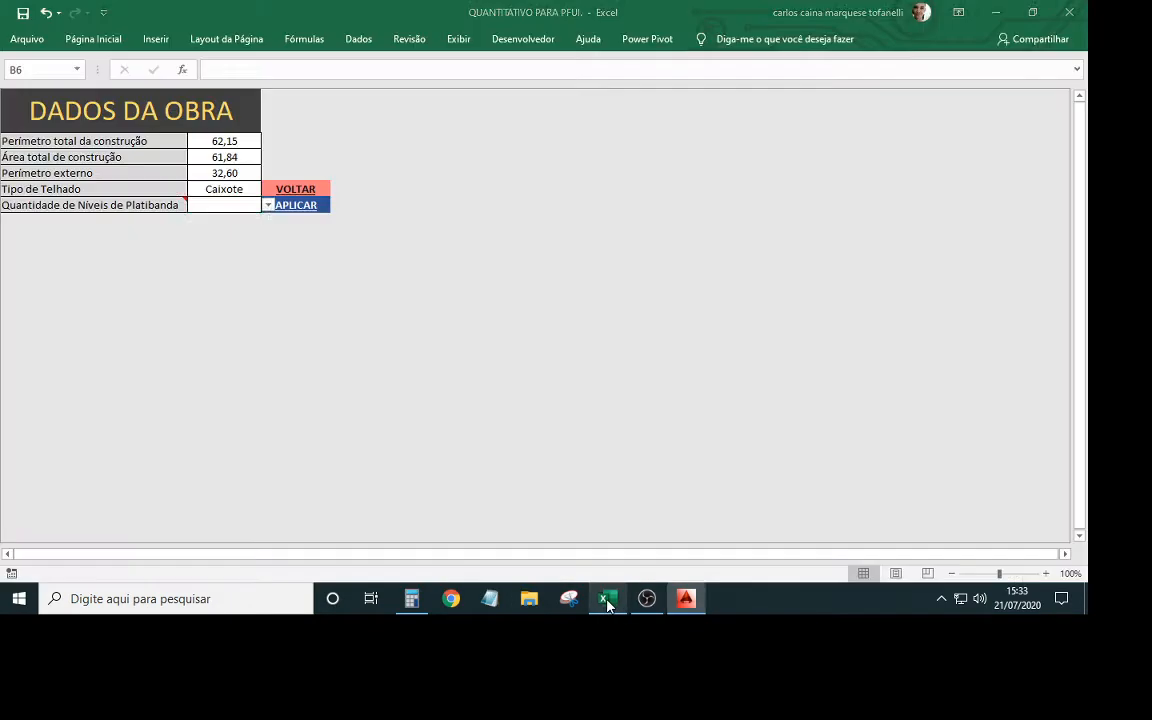
left_click(268, 206)
left_click(233, 231)
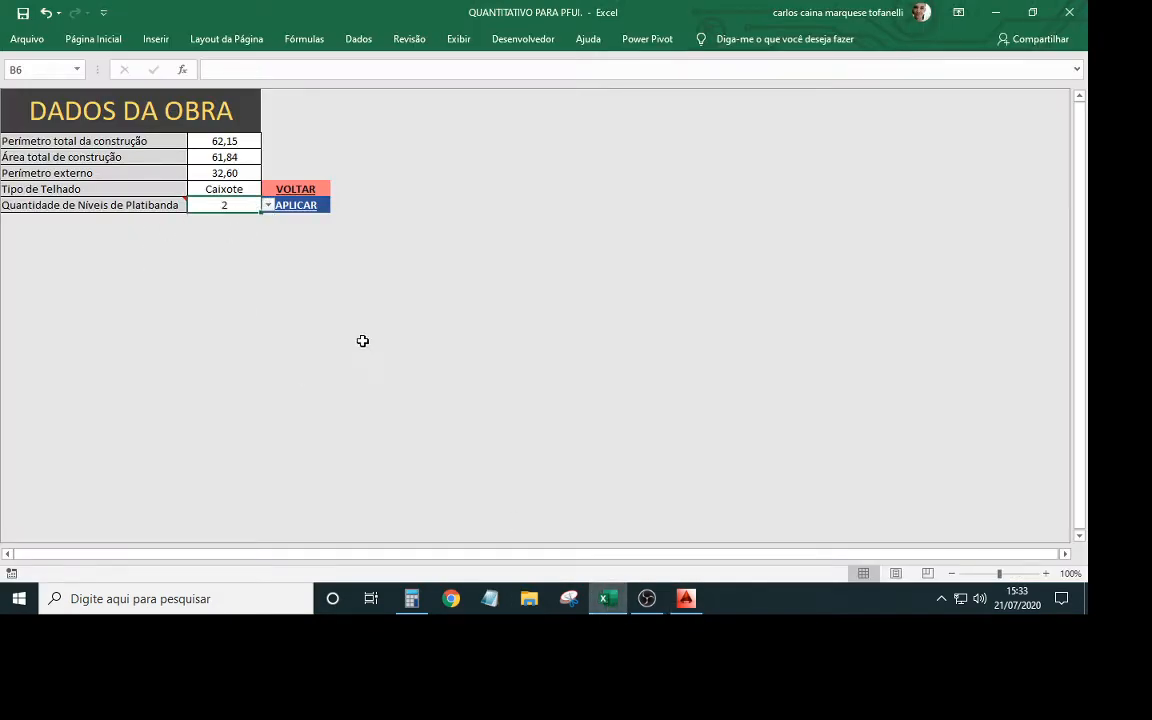
left_click(307, 210)
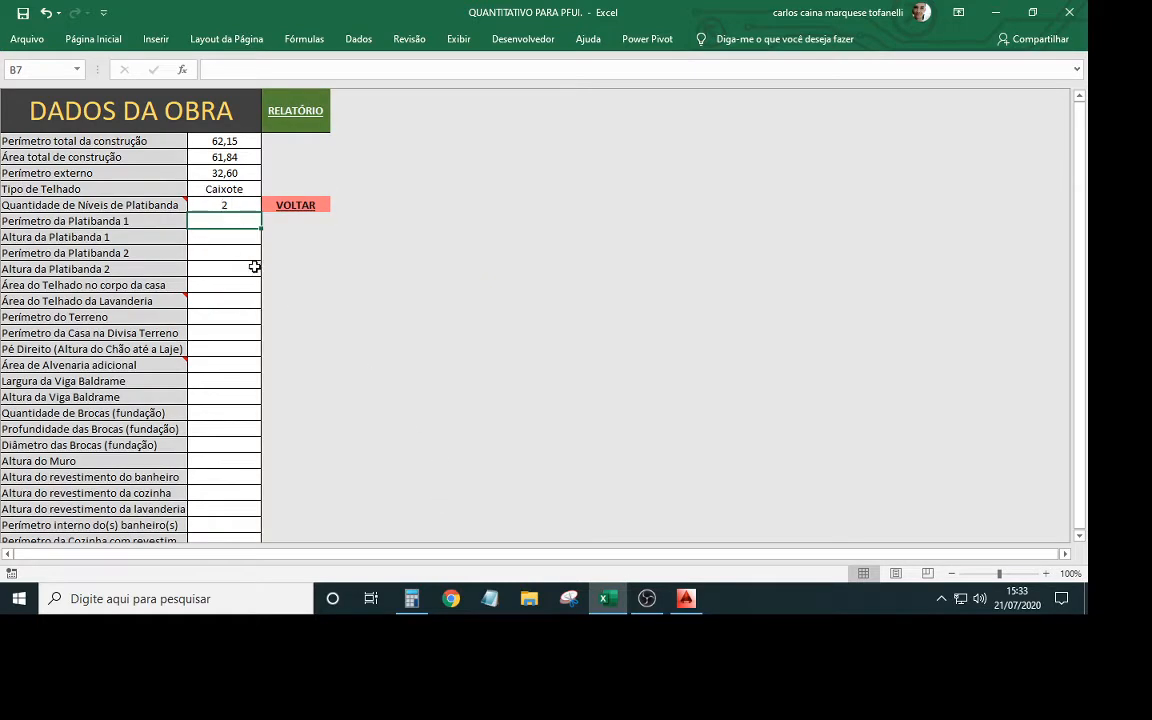
Look over the form's parapet rows and the remaining fields that need values
left_click(143, 222)
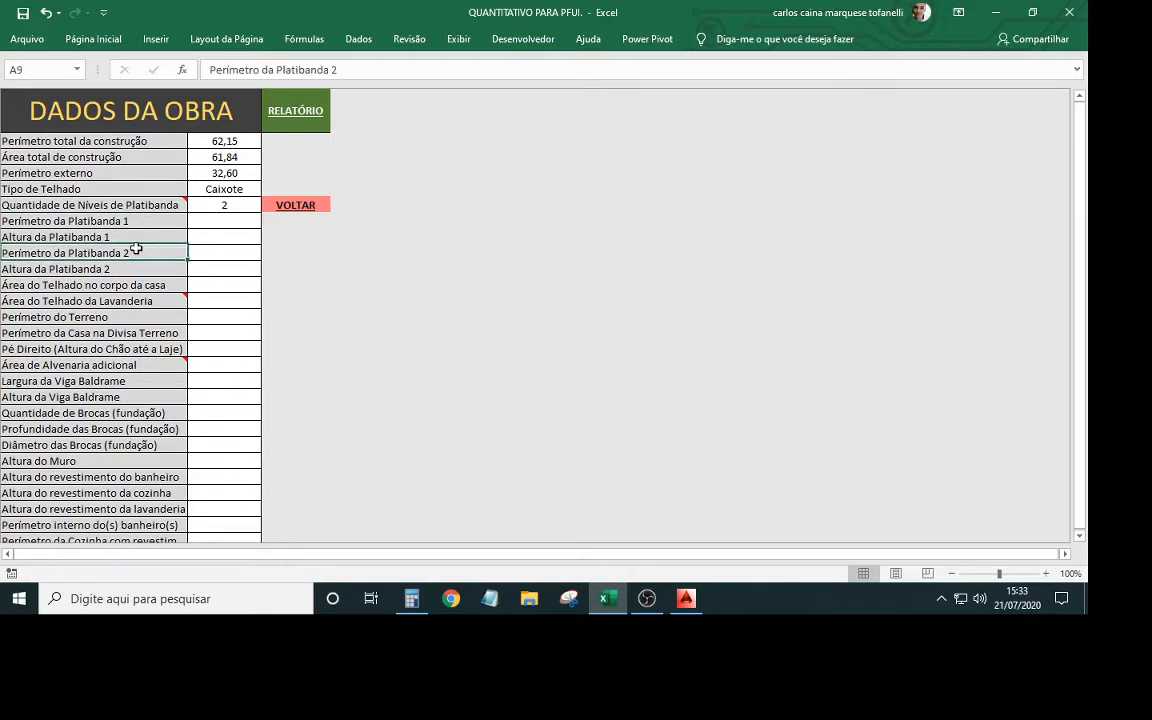
scroll(153, 320, "down", 2)
scroll(153, 328, "up", 2)
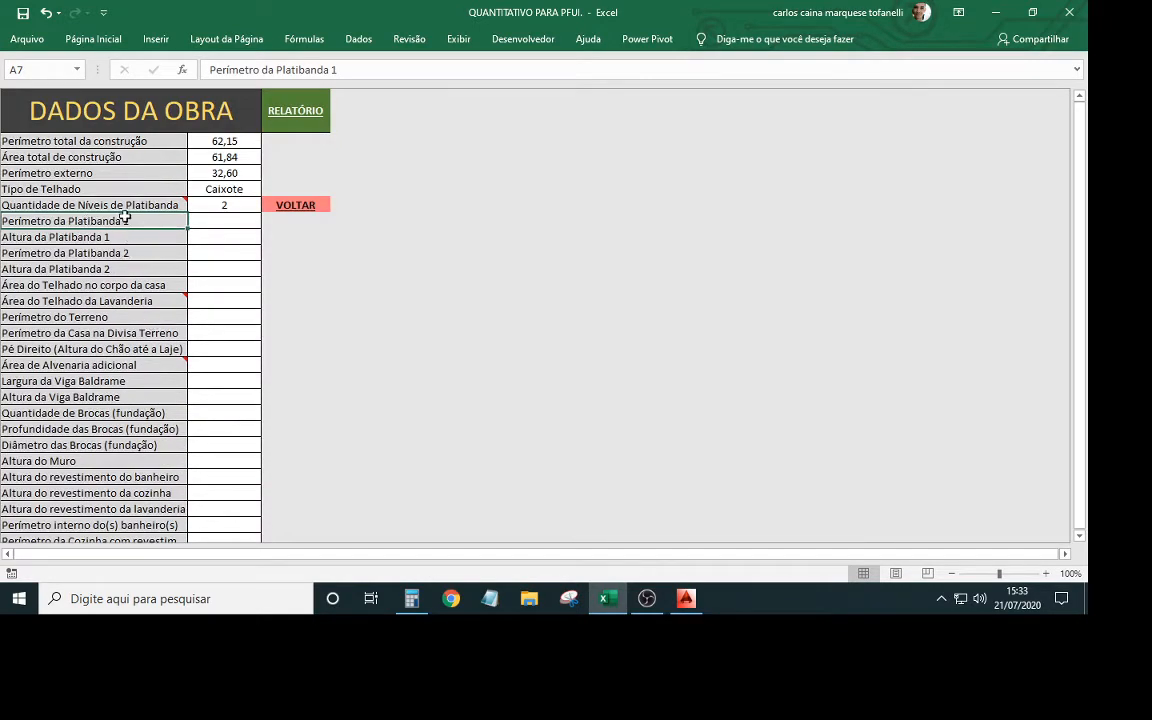
Switch to the AutoCAD drawing and add a linear dimension along the cyan parapet's upper edge, from its left corner to the orange parapet
left_click(687, 602)
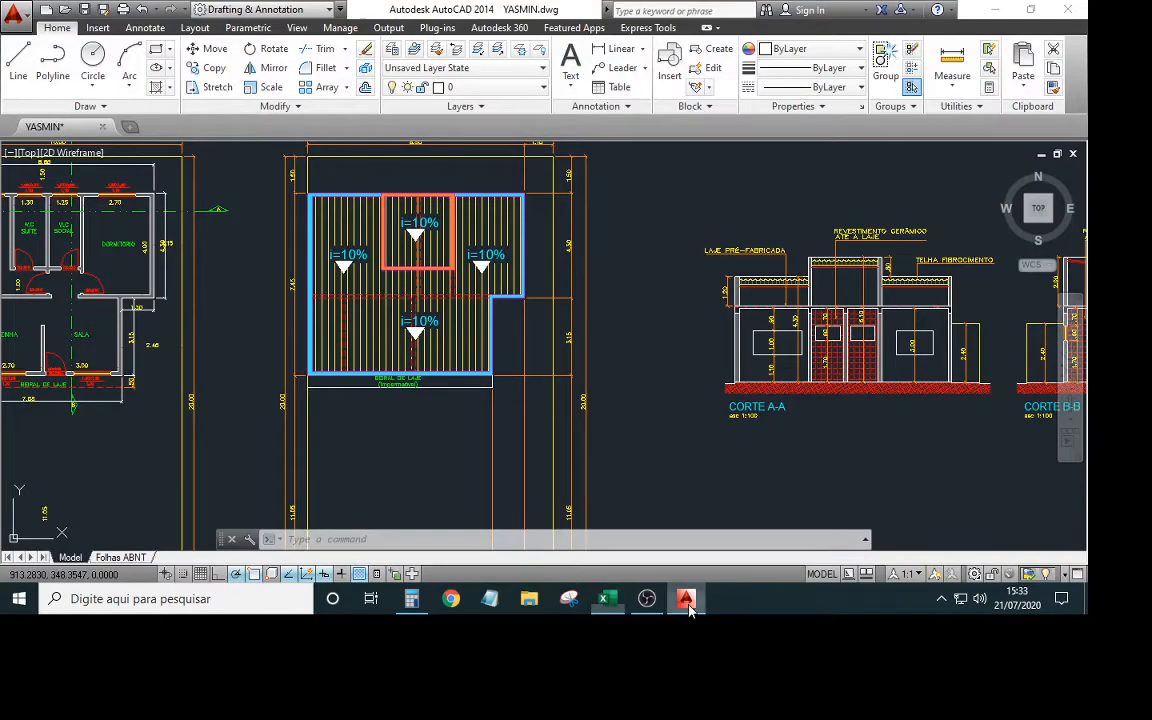
scroll(381, 267, "up", 5)
scroll(343, 217, "down", 7)
scroll(400, 240, "up", 5)
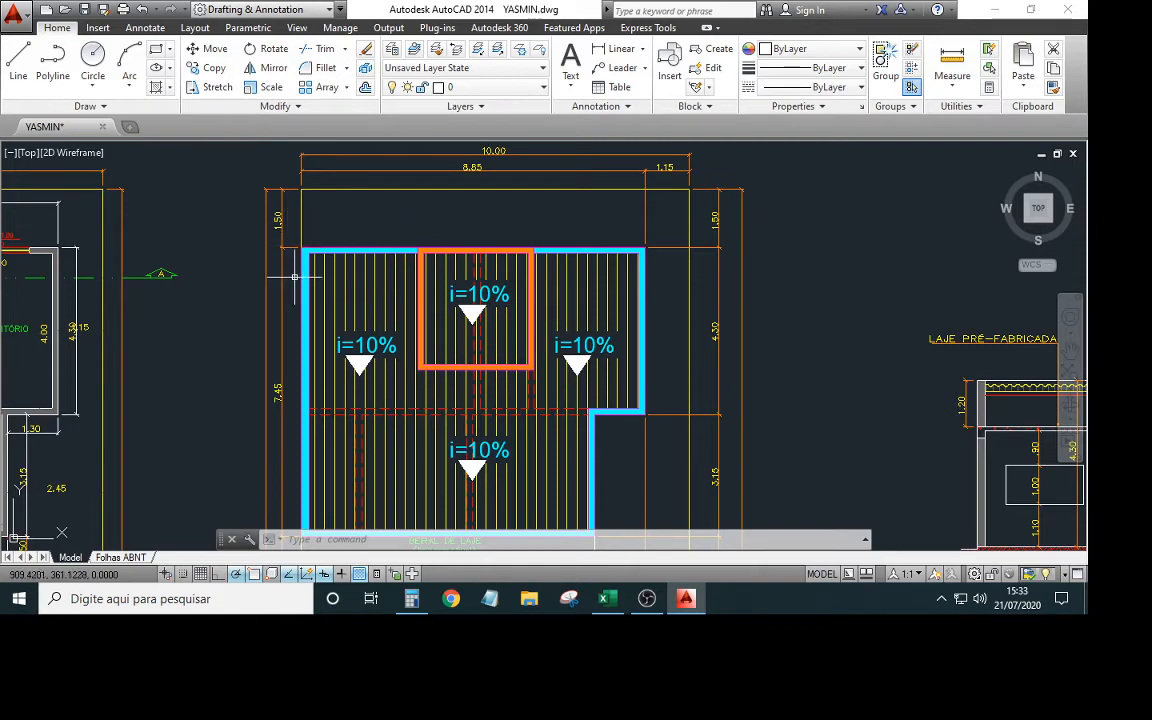
scroll(264, 300, "down", 3)
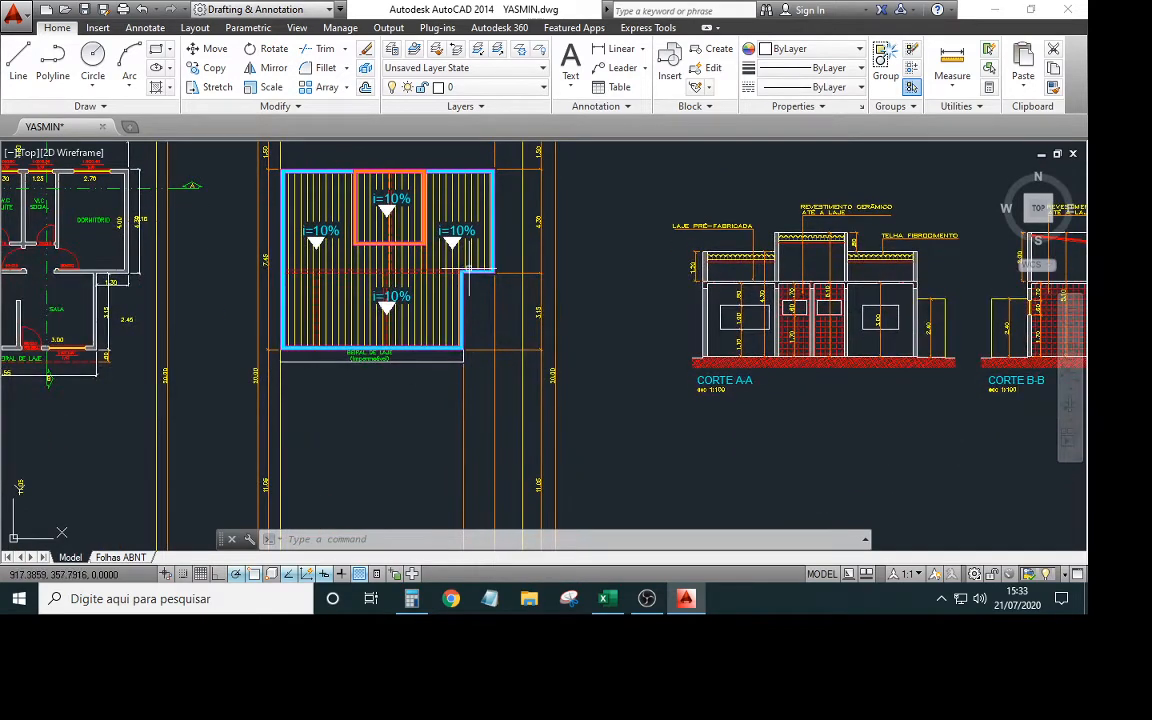
scroll(288, 214, "up", 2)
middle_click_drag(300, 150, 302, 217)
left_click(615, 48)
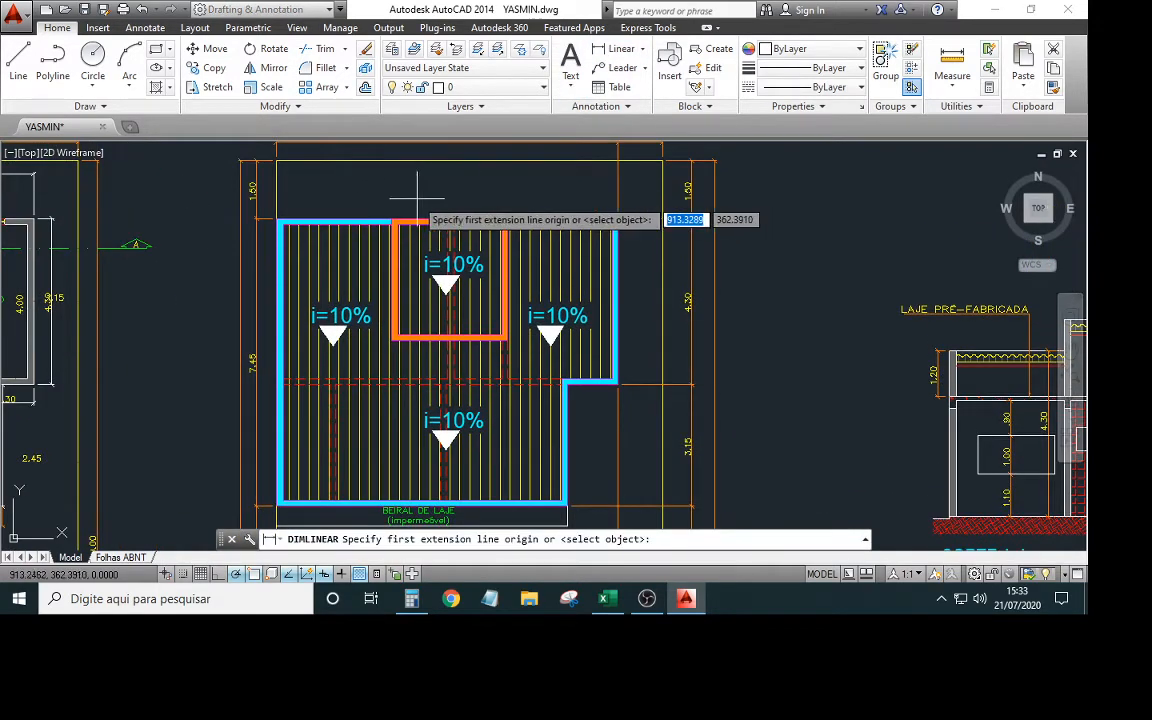
left_click(393, 221)
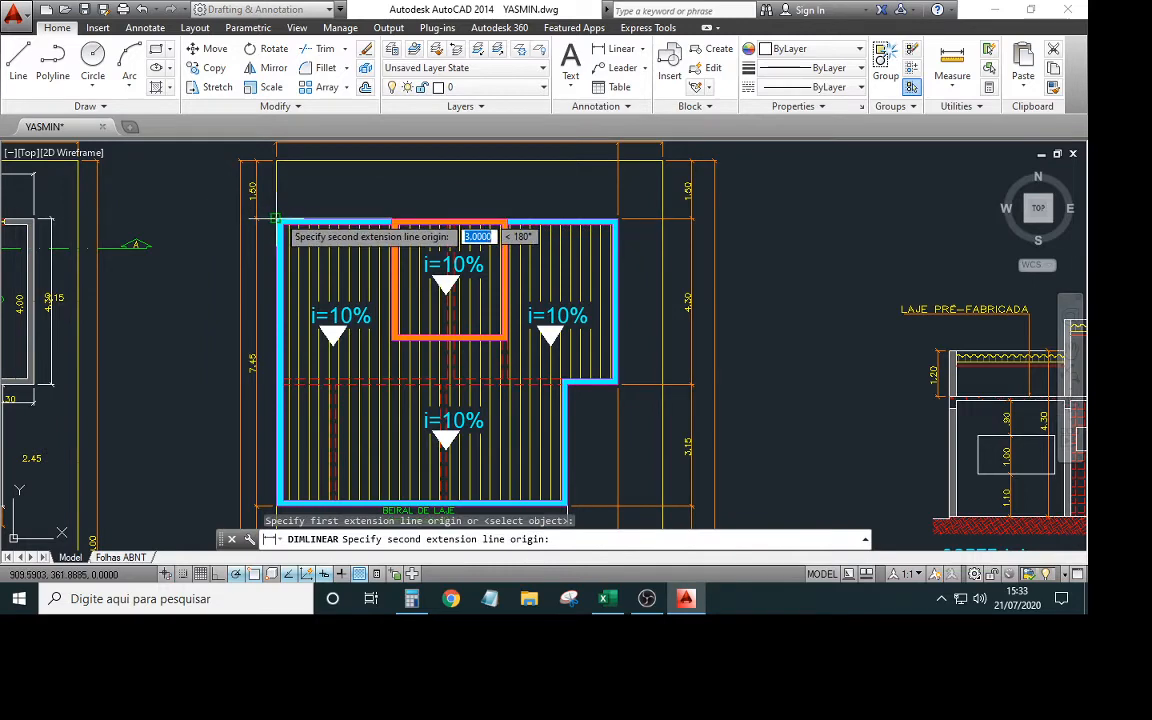
left_click(277, 218)
left_click(335, 203)
Add a vertical linear dimension along the full left side of the cyan parapet on the roof plan
left_click(615, 48)
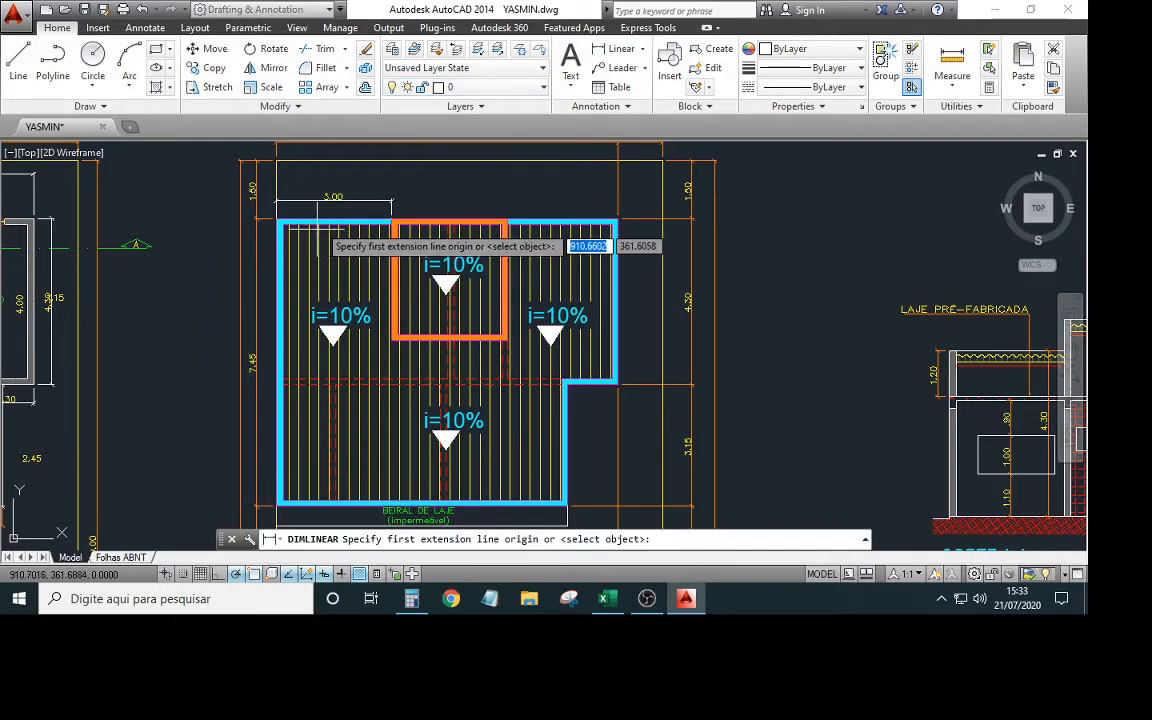
left_click(281, 222)
scroll(279, 500, "up", 2)
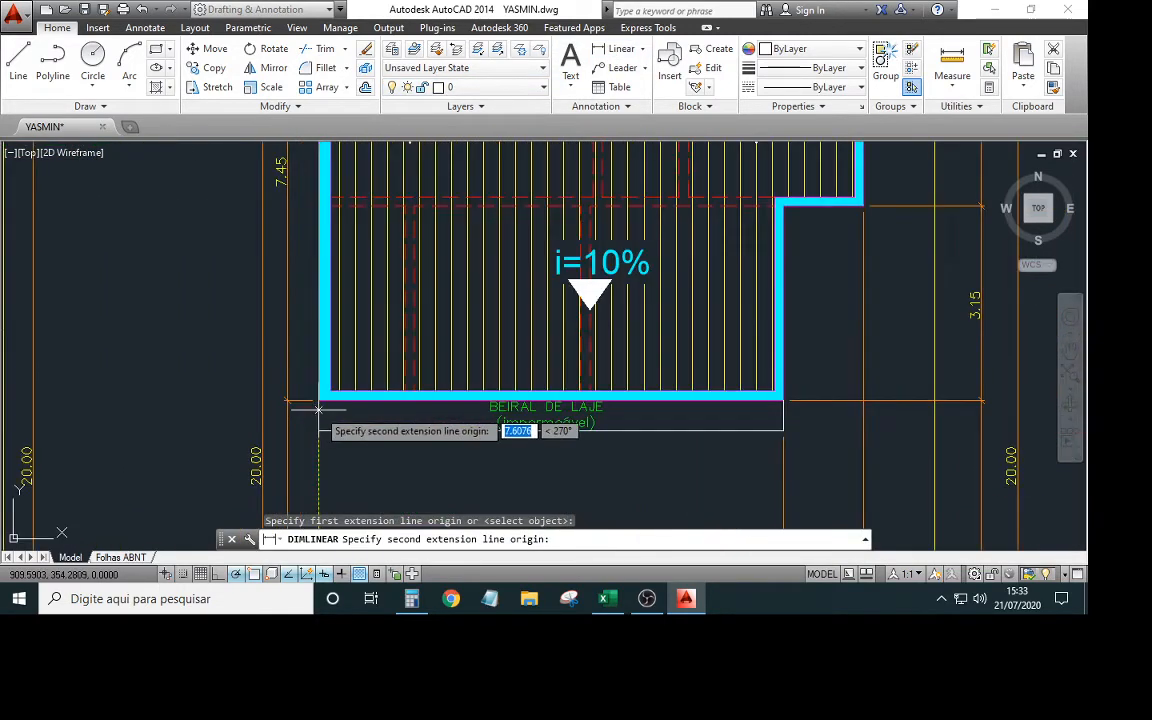
left_click(320, 396)
left_click(218, 370)
Add a horizontal linear dimension along the cyan parapet's lower edge, placed below the Beiral de Laje
scroll(321, 402, "up", 2)
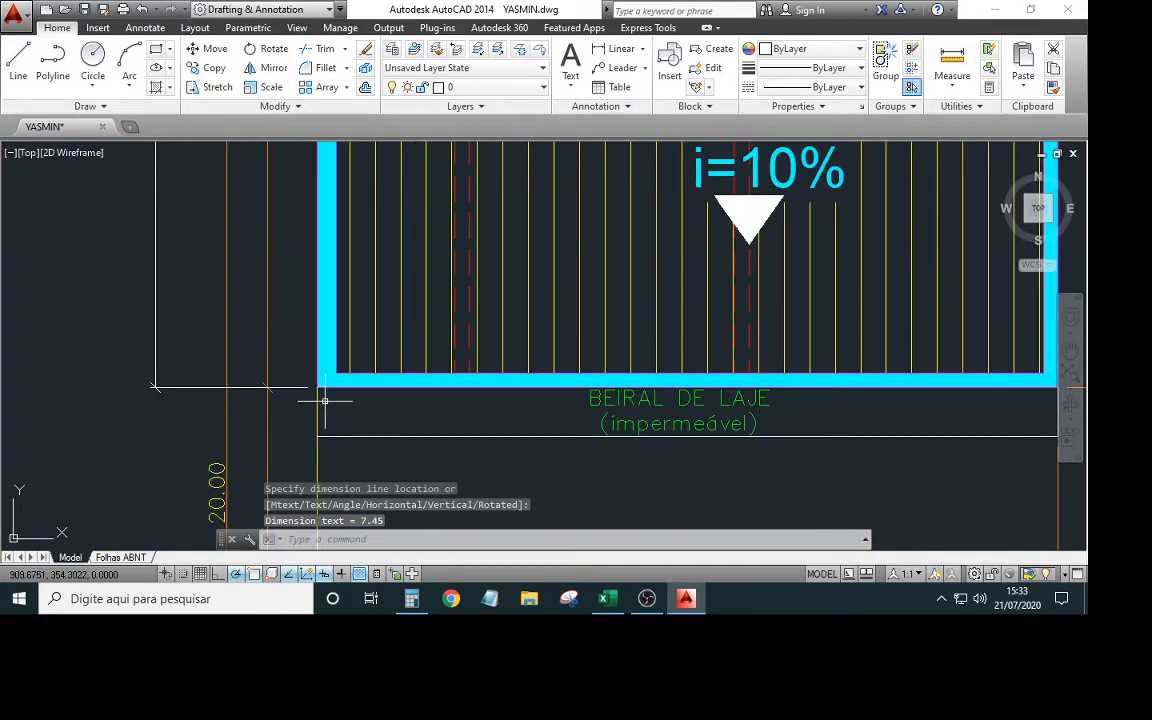
key("Return")
left_click(316, 388)
scroll(445, 386, "down", 4)
scroll(493, 388, "up", 4)
left_click(493, 388)
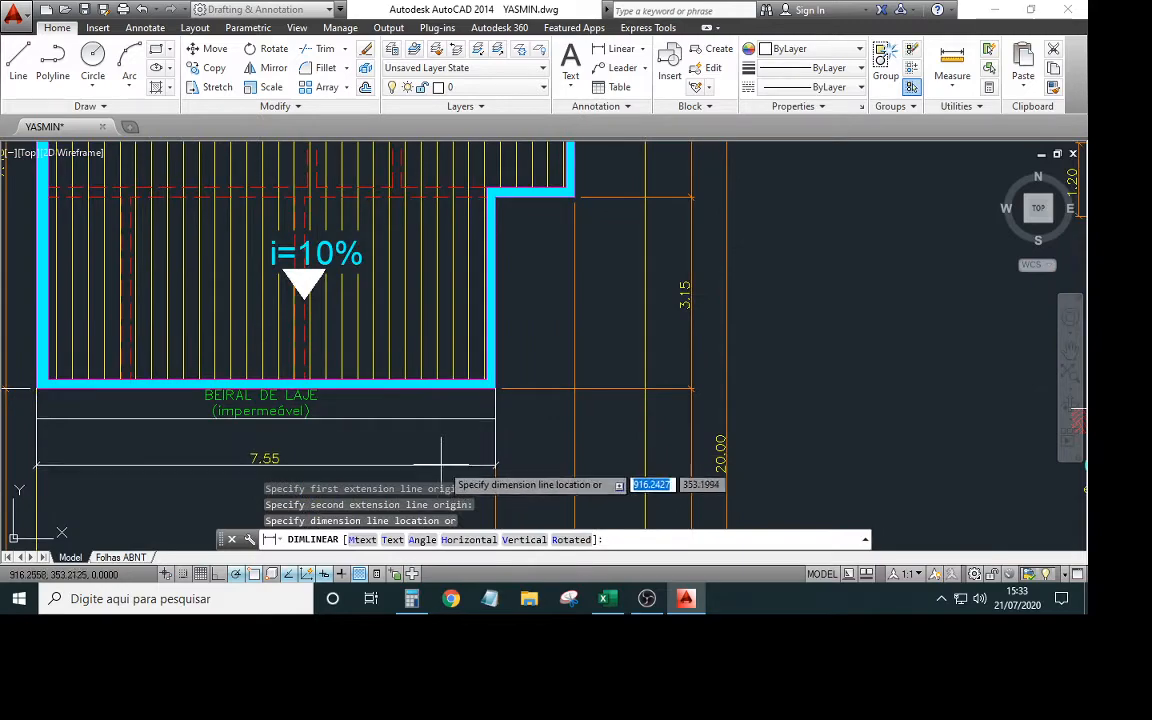
left_click(470, 470)
Add a vertical linear dimension to the cyan parapet's lower right side, from the bottom corner up to the recess
scroll(470, 470, "down", 4)
scroll(170, 340, "up", 4)
scroll(188, 270, "down", 3)
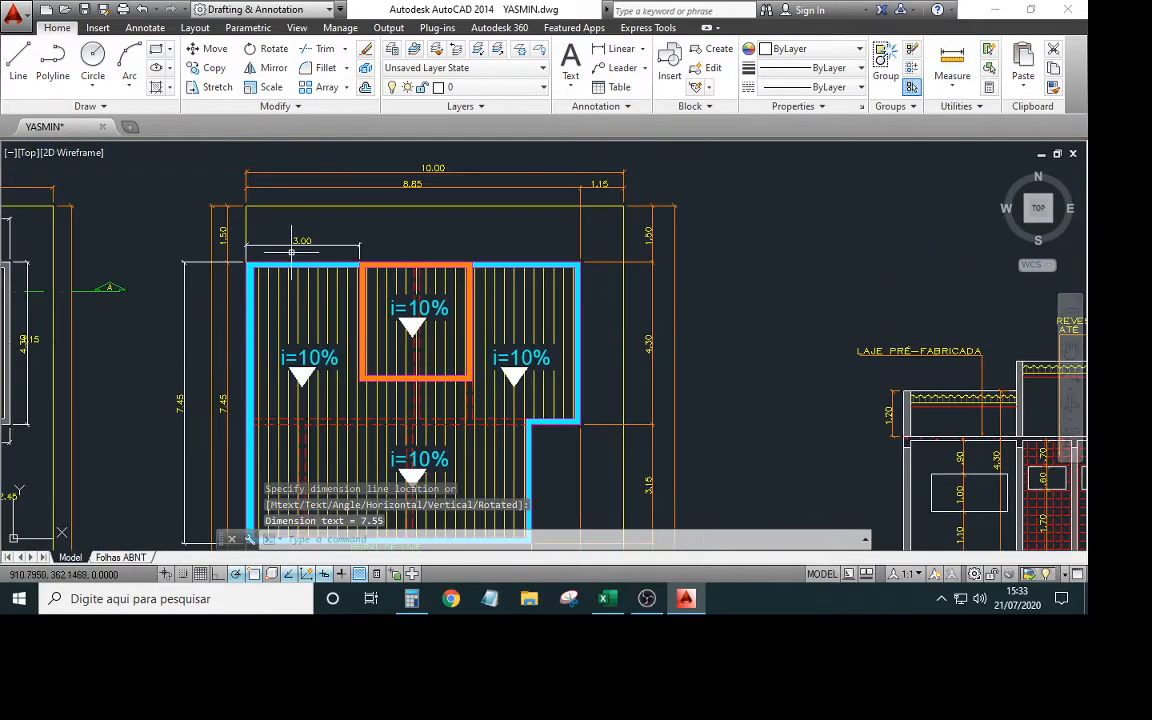
scroll(381, 342, "up", 1)
scroll(422, 380, "down", 3)
scroll(450, 424, "up", 5)
key("Return")
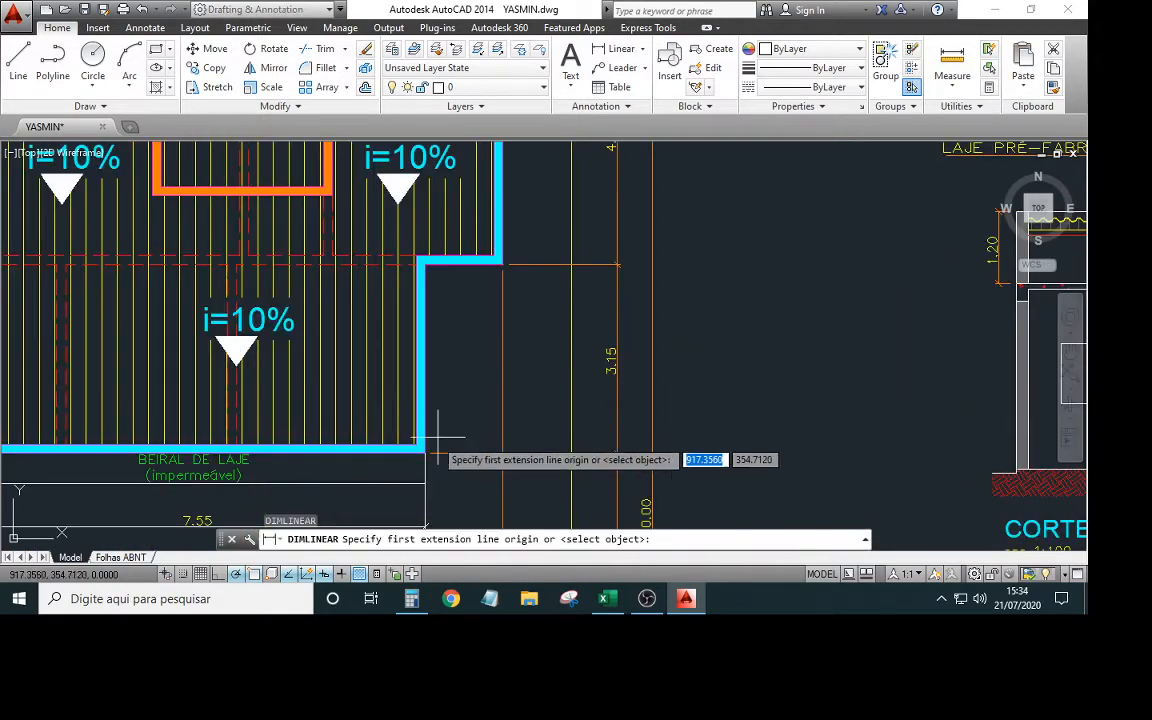
left_click(425, 448)
left_click(425, 265)
left_click(458, 318)
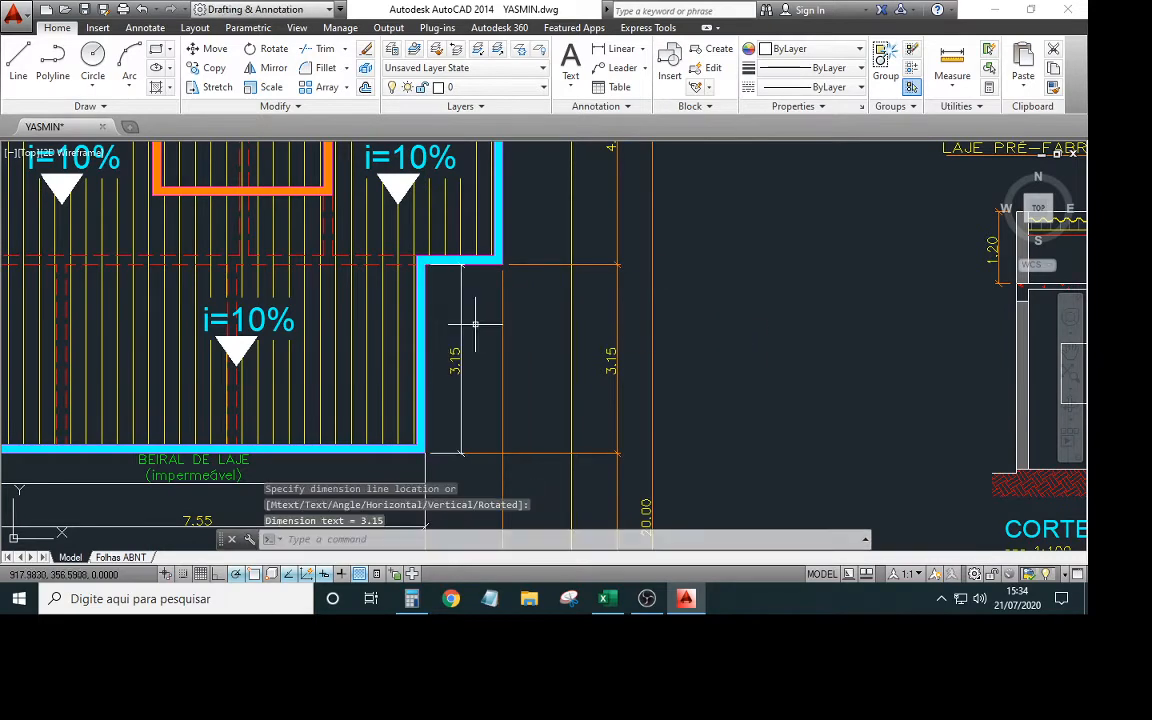
Add a linear dimension along the cyan parapet's upper edge, from the orange parapet to its right corner
scroll(458, 318, "down", 3)
scroll(418, 372, "up", 3)
key("Return")
middle_click_drag(491, 368, 492, 415)
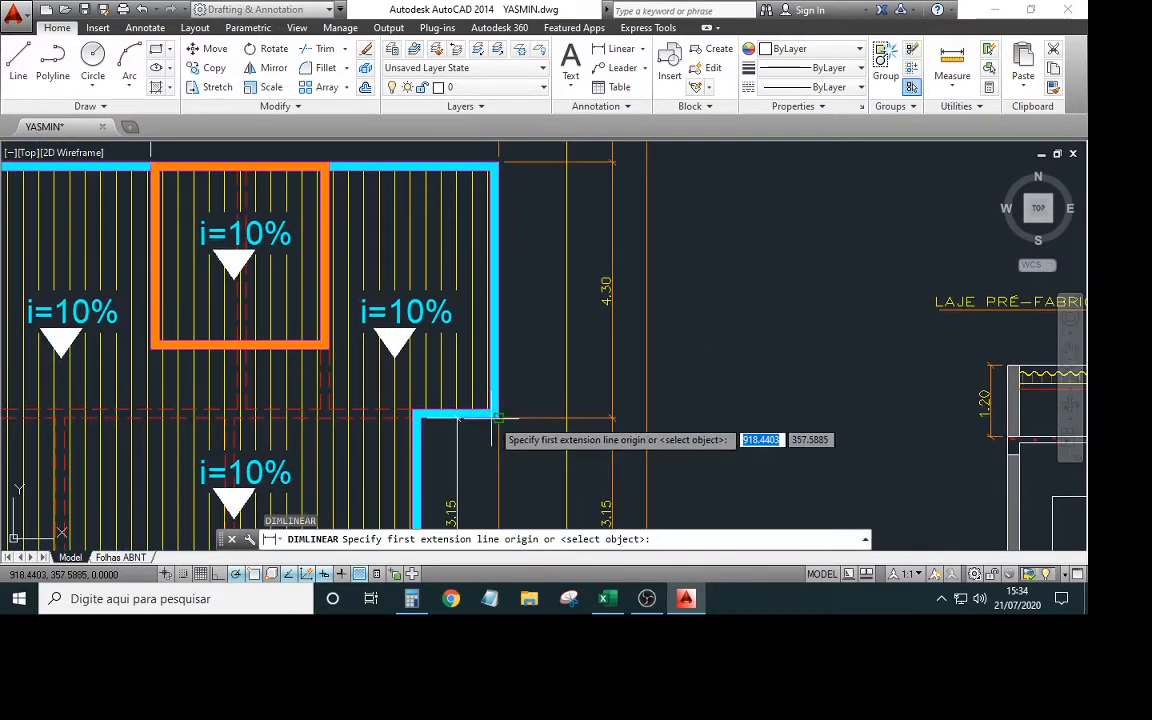
middle_click_drag(511, 263, 510, 341)
scroll(430, 300, "down", 2)
scroll(400, 290, "up", 4)
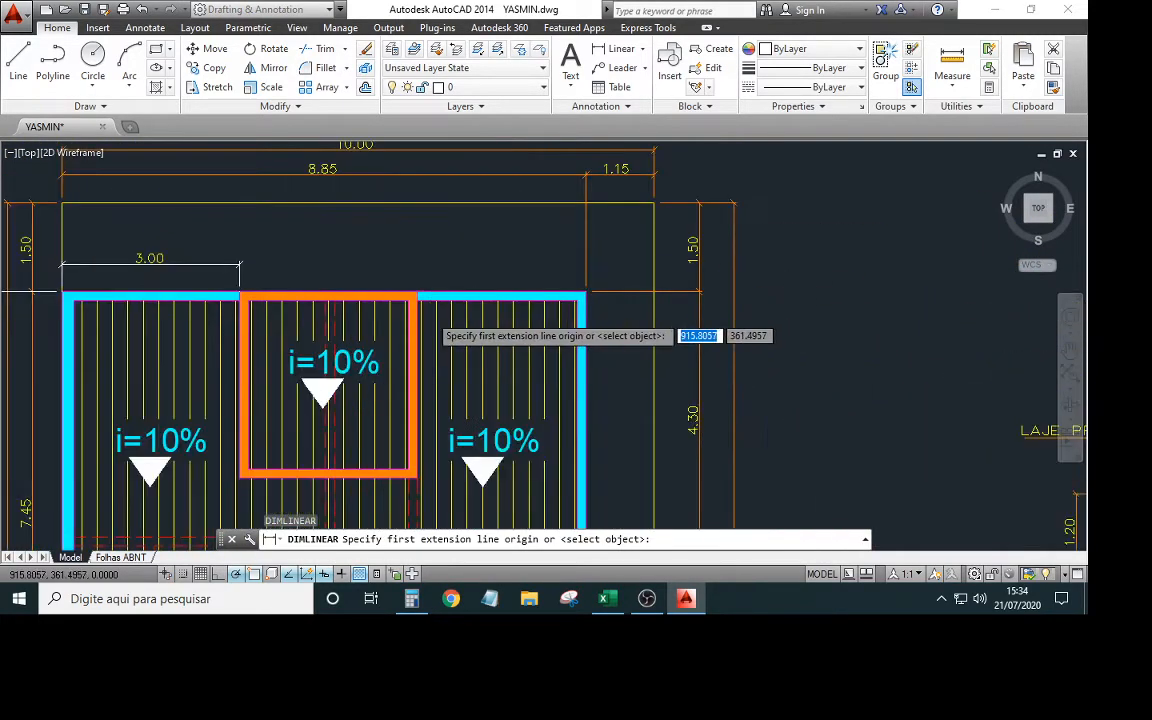
left_click(418, 280)
left_click(674, 281)
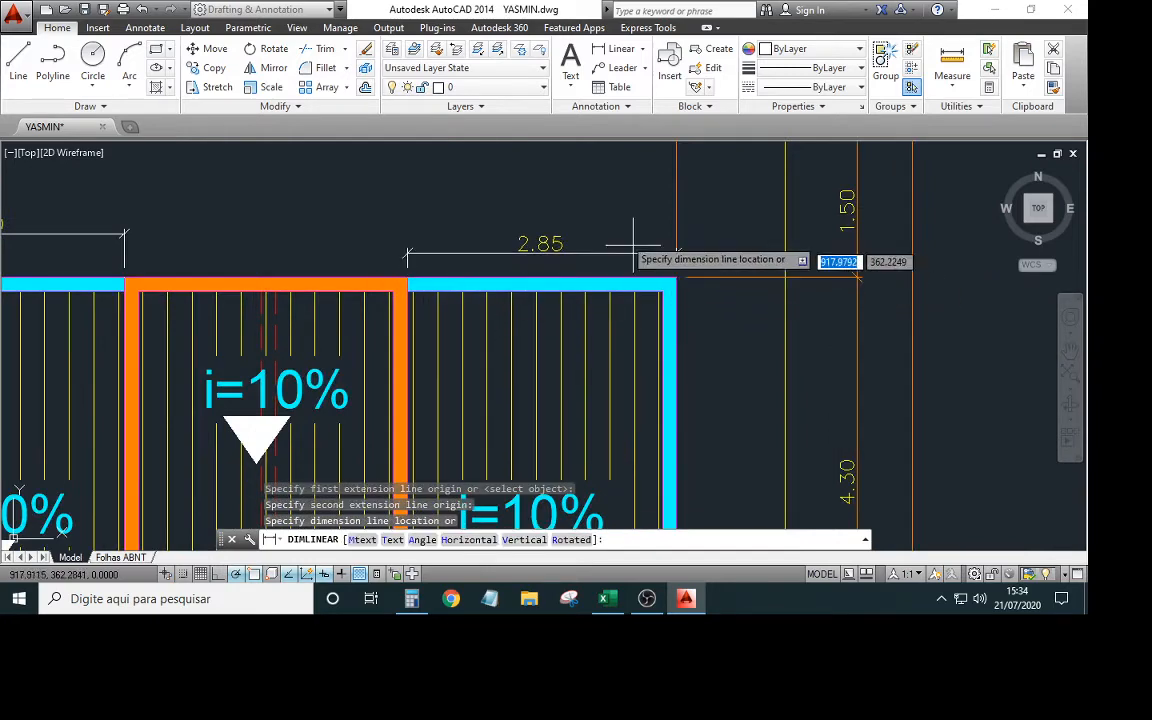
left_click(630, 233)
scroll(545, 438, "down", 2)
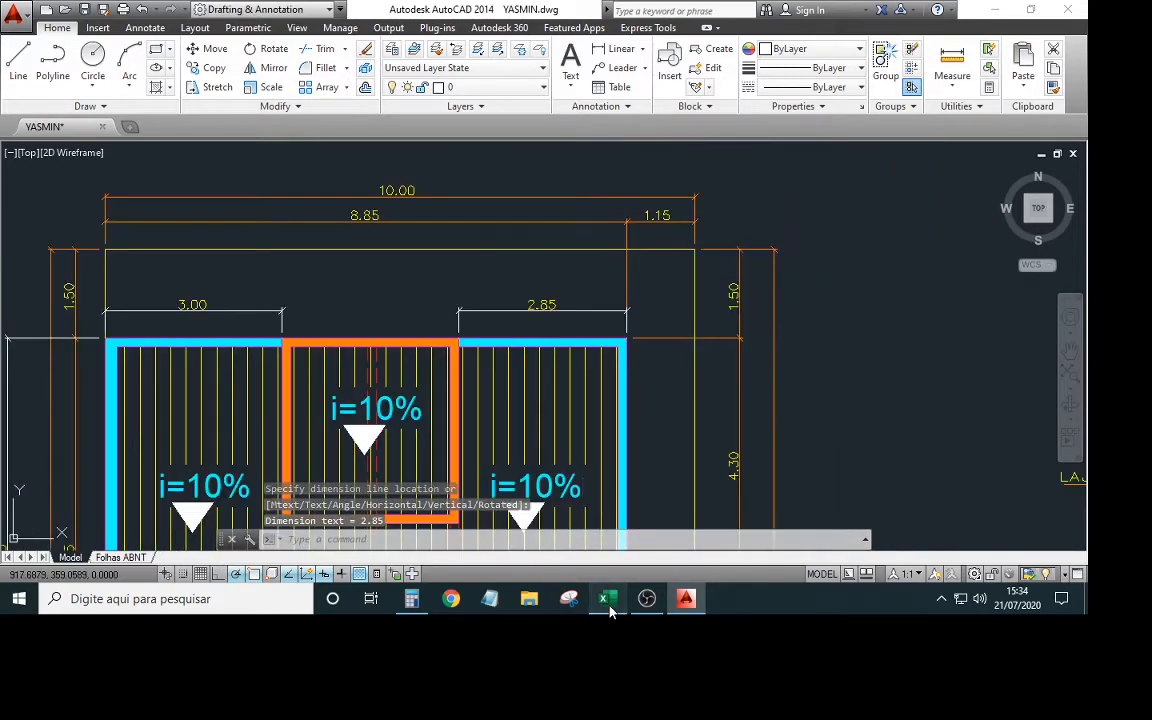
Switch to the Excel workbook and set Perímetro da Platibanda 1 to 29,60
left_click(606, 602)
left_click(229, 218)
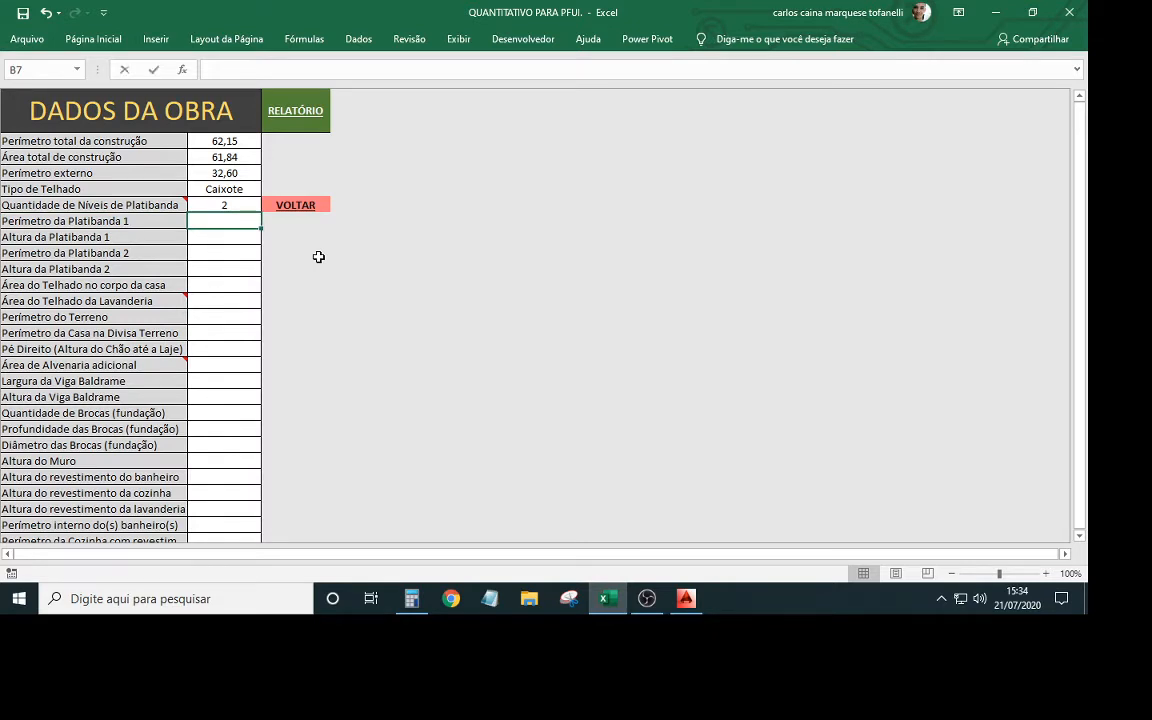
type("2")
key("Return")
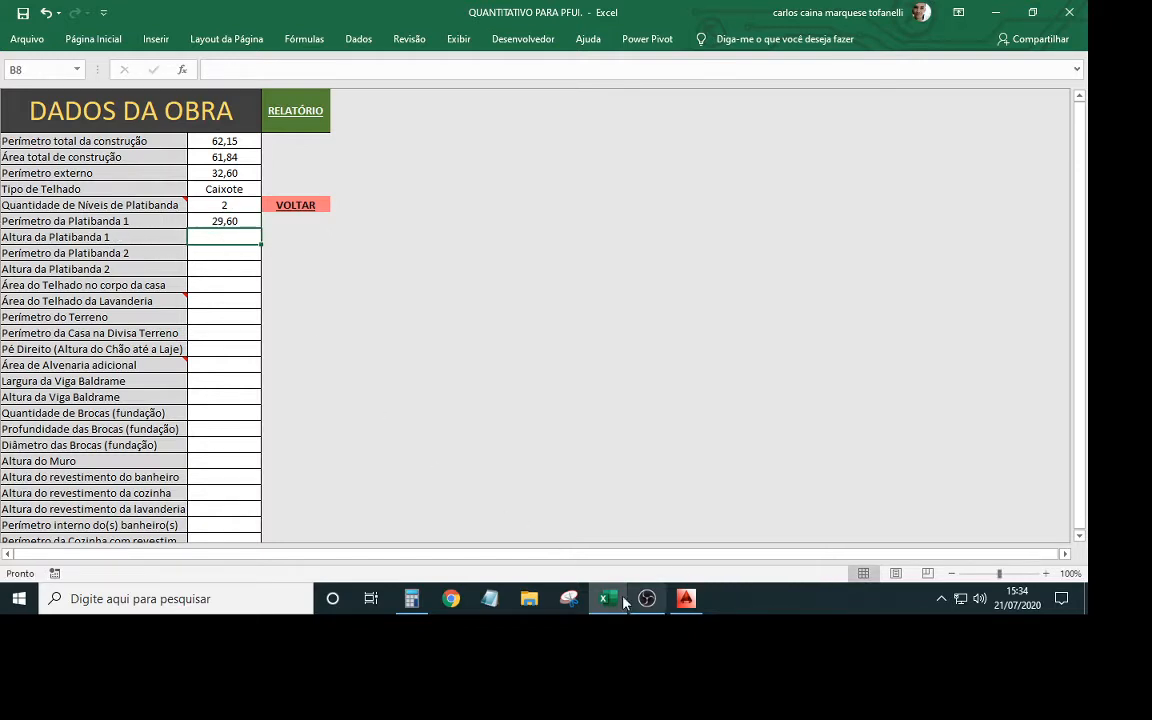
Check the lower parapet's height in Corte A-A of the AutoCAD drawing, and enter 1,20 as Altura da Platibanda 1 in the Excel form
left_click(686, 598)
scroll(445, 333, "up", 6)
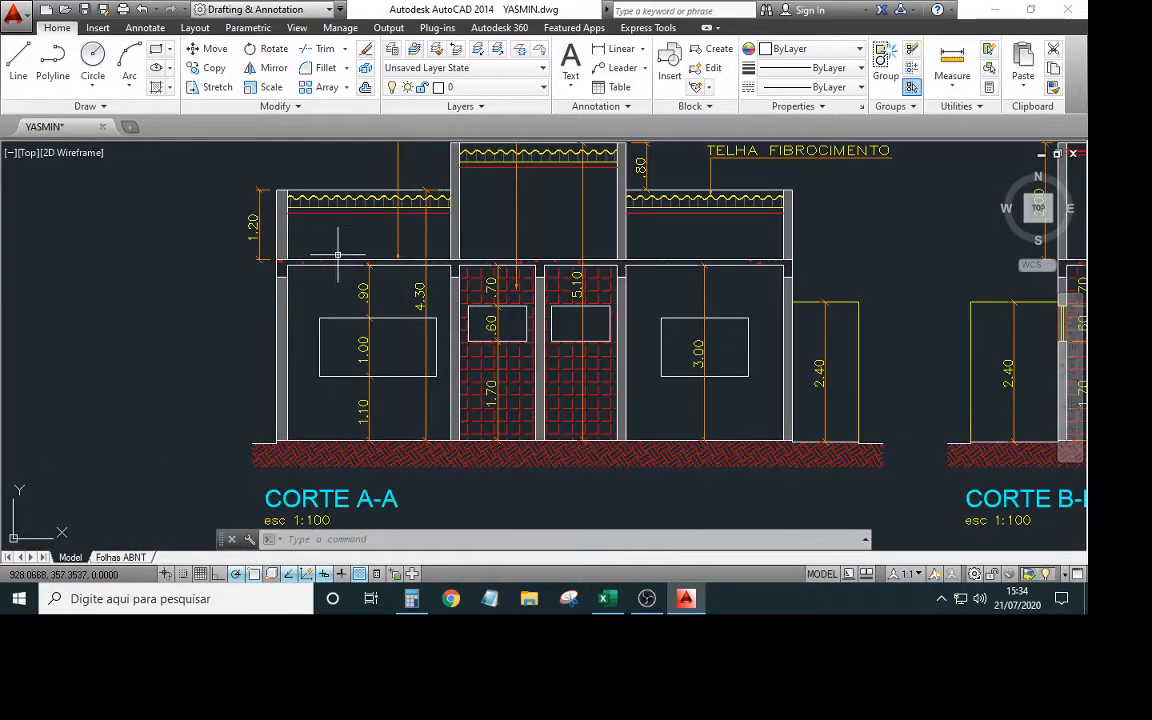
middle_click_drag(298, 246, 342, 328)
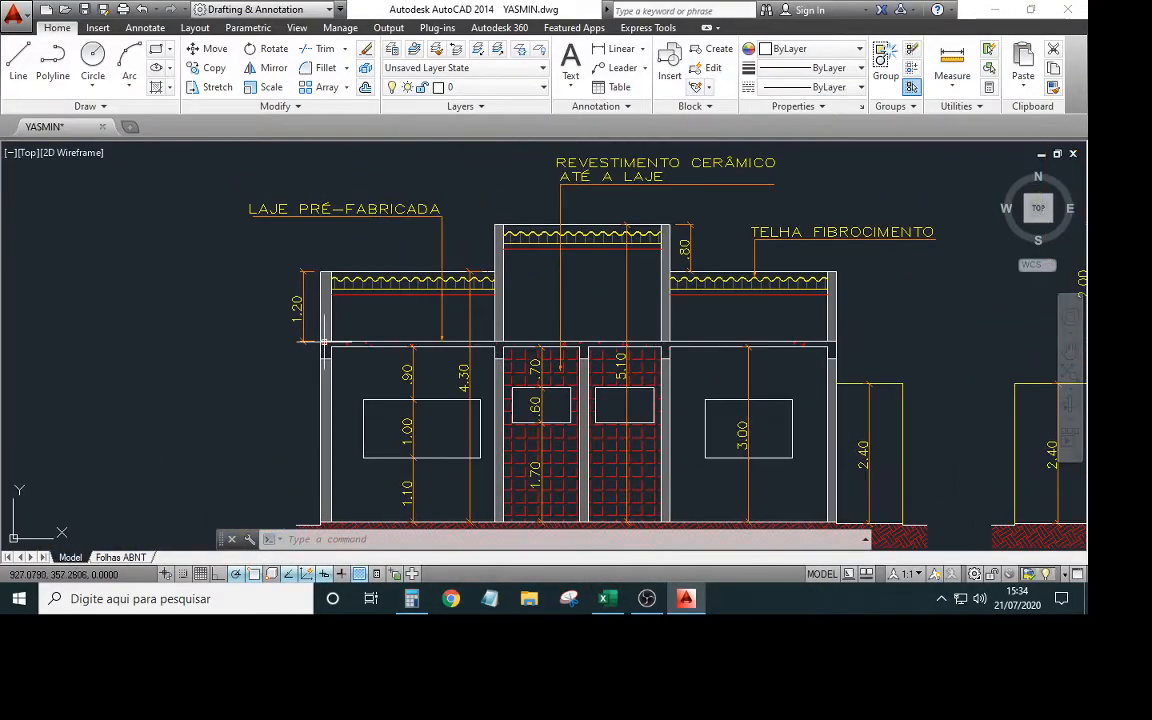
left_click(687, 599)
left_click(687, 599)
left_click(606, 599)
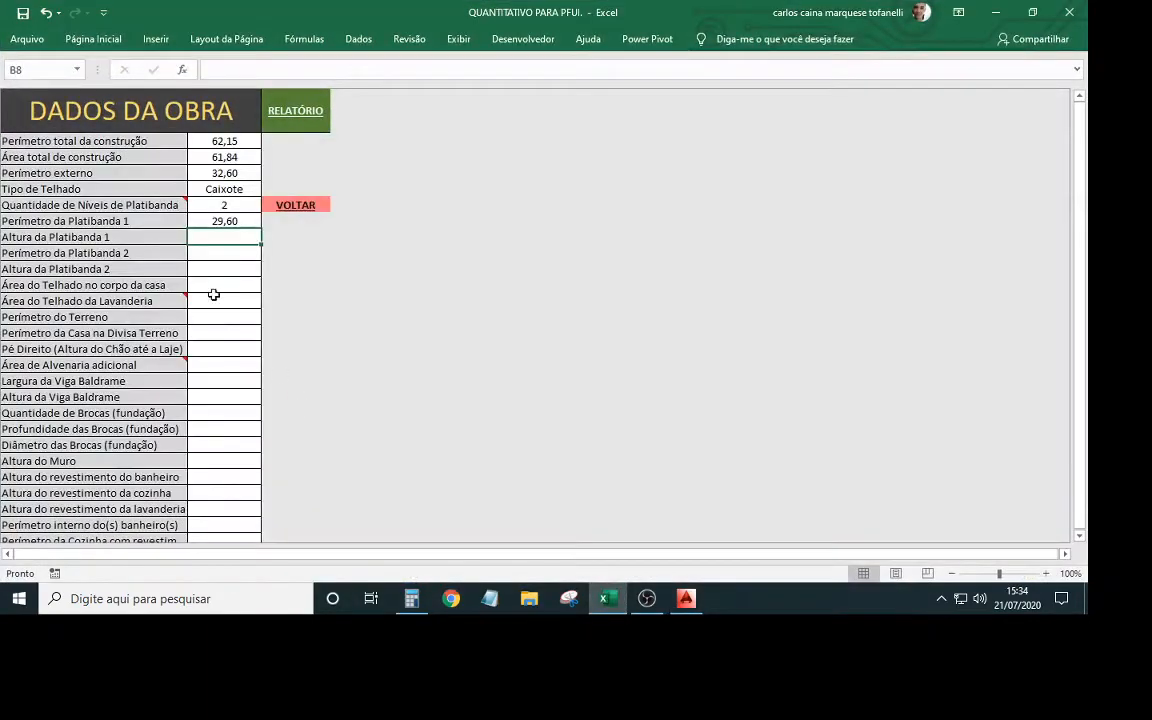
type("1,20")
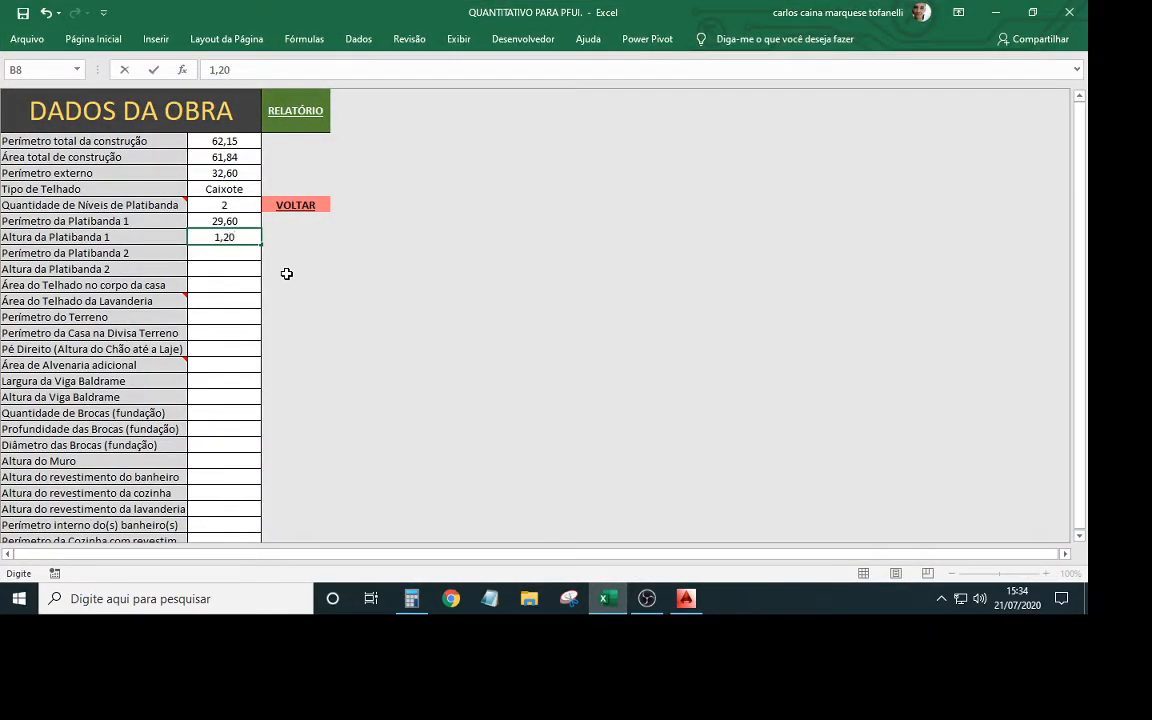
key("Return")
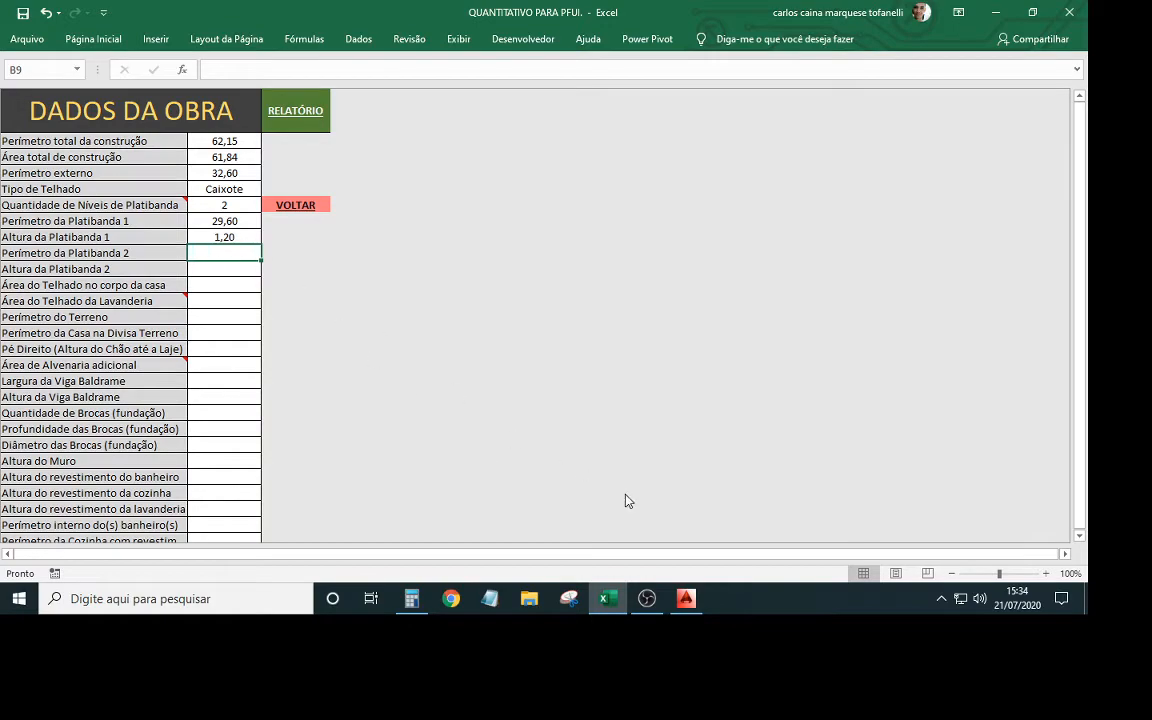
Switch to the AutoCAD drawing and examine the orange parapet on the roof plan alongside the section views
left_click(686, 599)
scroll(640, 330, "down", 5)
scroll(362, 250, "up", 3)
scroll(217, 283, "up", 3)
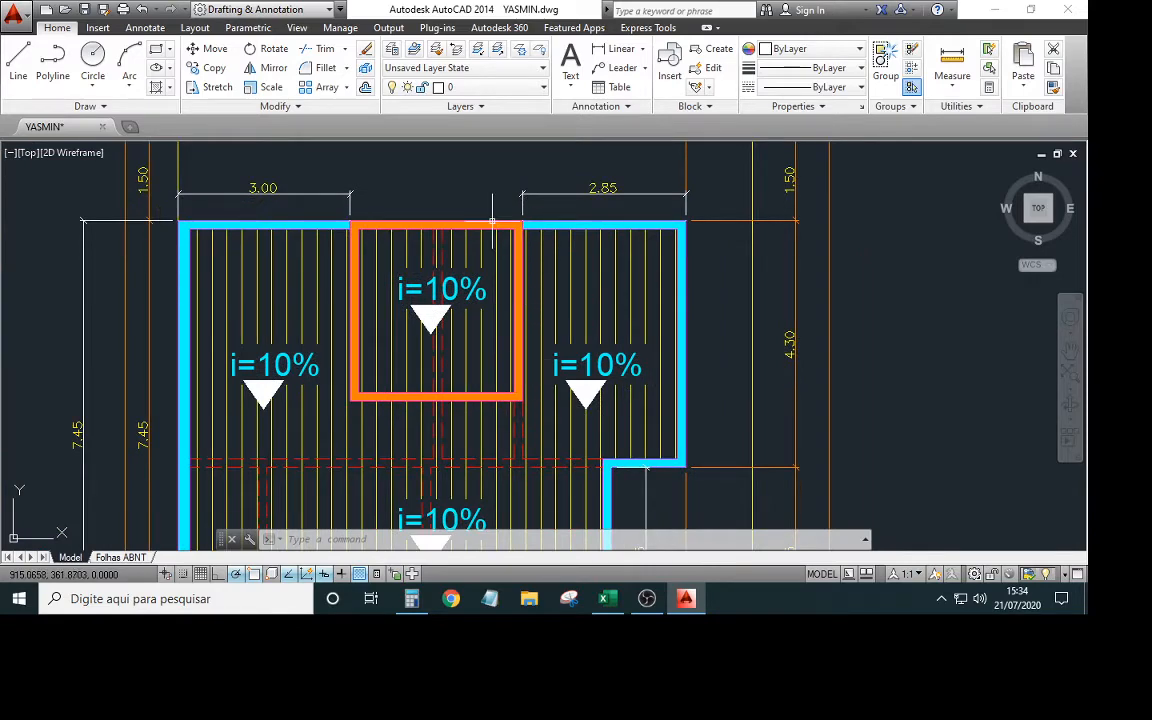
scroll(540, 392, "down", 6)
middle_click_drag(612, 391, 324, 288)
scroll(628, 316, "up", 5)
middle_click_drag(632, 314, 870, 329)
scroll(443, 352, "down", 5)
middle_click_drag(242, 246, 432, 267)
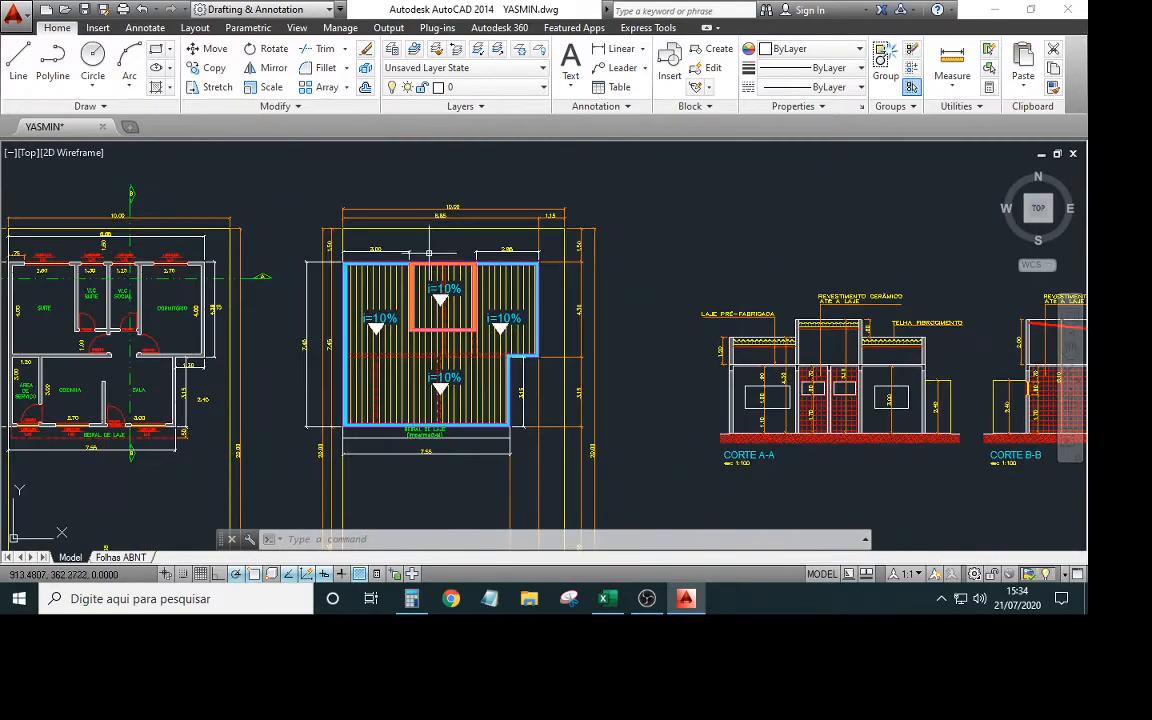
Add a horizontal linear dimension along the orange parapet's upper edge, aligned between the two neighbouring dimensions
scroll(431, 266, "up", 5)
left_click(614, 48)
left_click(377, 250)
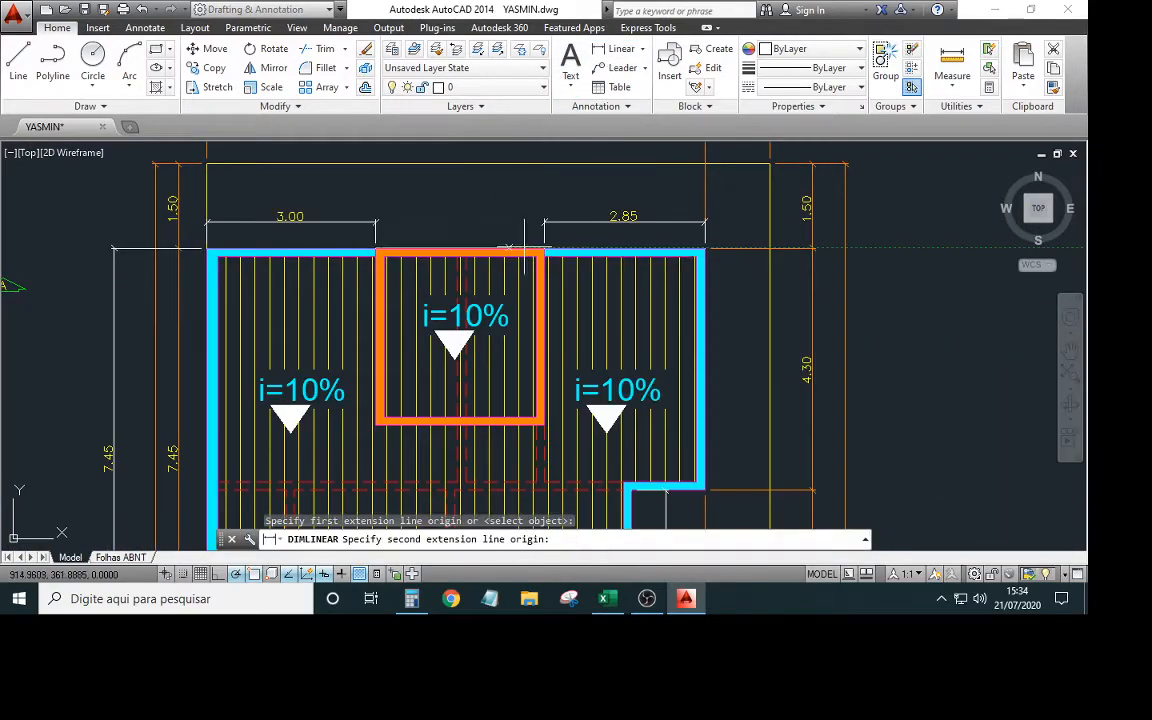
left_click(541, 250)
scroll(530, 239, "up", 2)
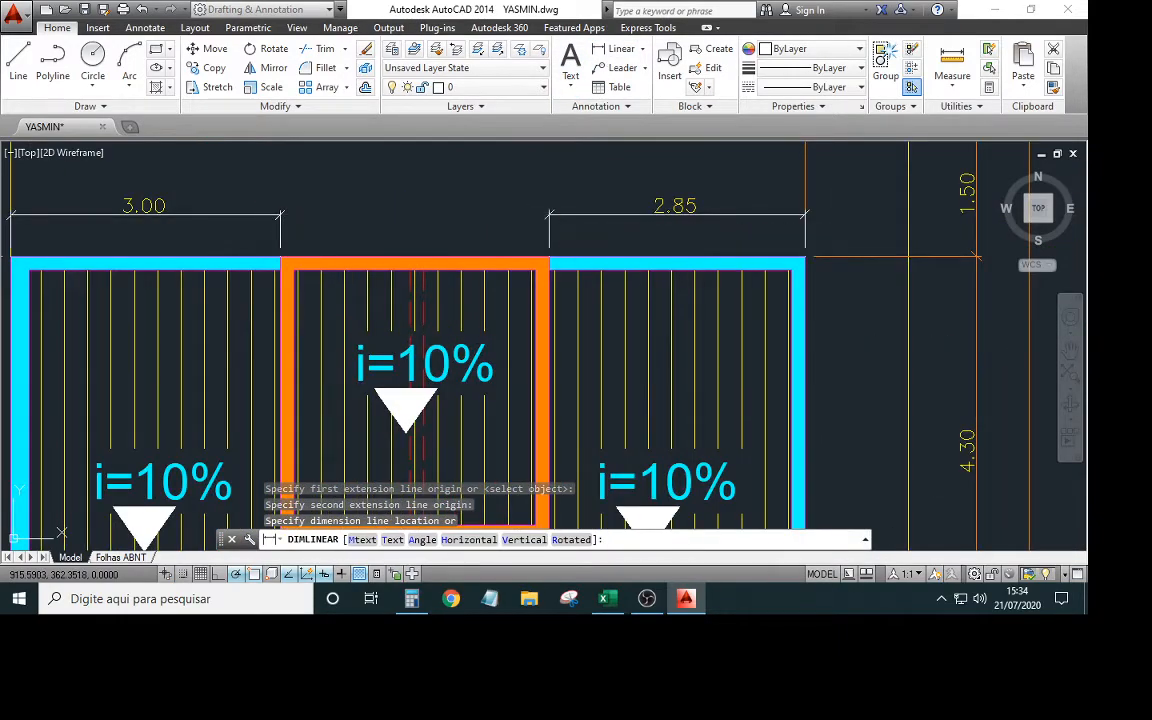
left_click(459, 222)
Add a vertical linear dimension along the orange parapet's left side on the roof plan
scroll(468, 286, "down", 2)
key("space")
middle_click_drag(336, 279, 360, 230)
scroll(360, 230, "up", 2)
left_click(386, 212)
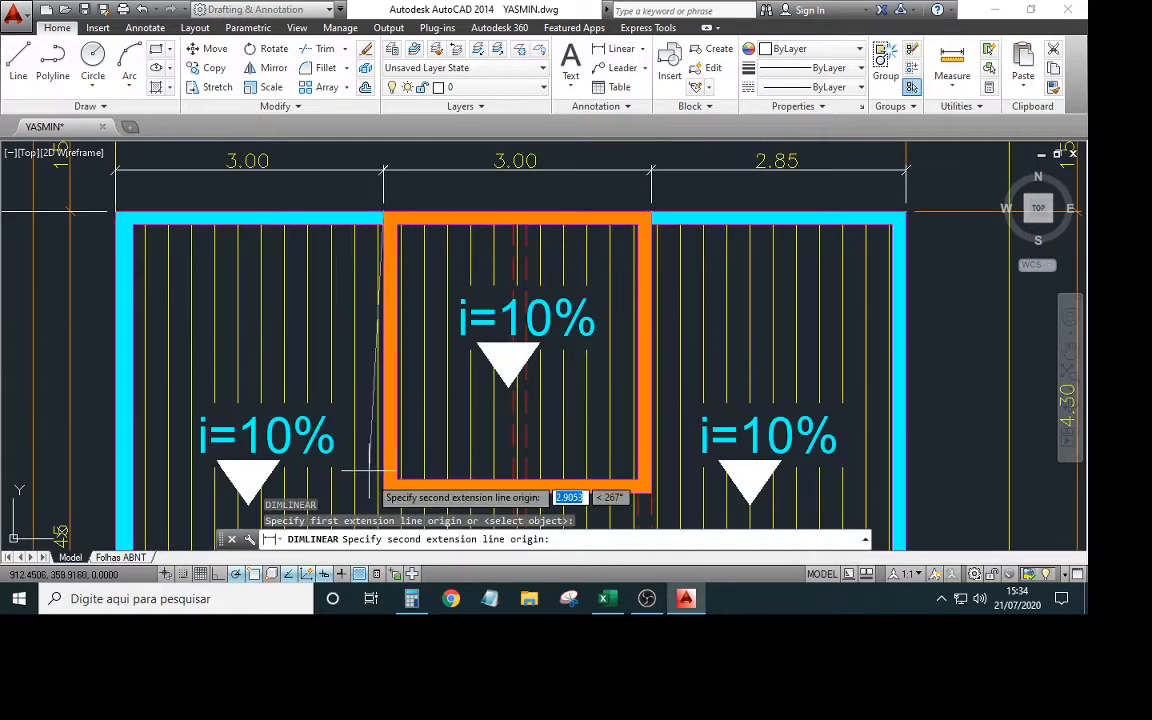
middle_click_drag(387, 470, 399, 397)
left_click(399, 410)
scroll(376, 388, "down", 2)
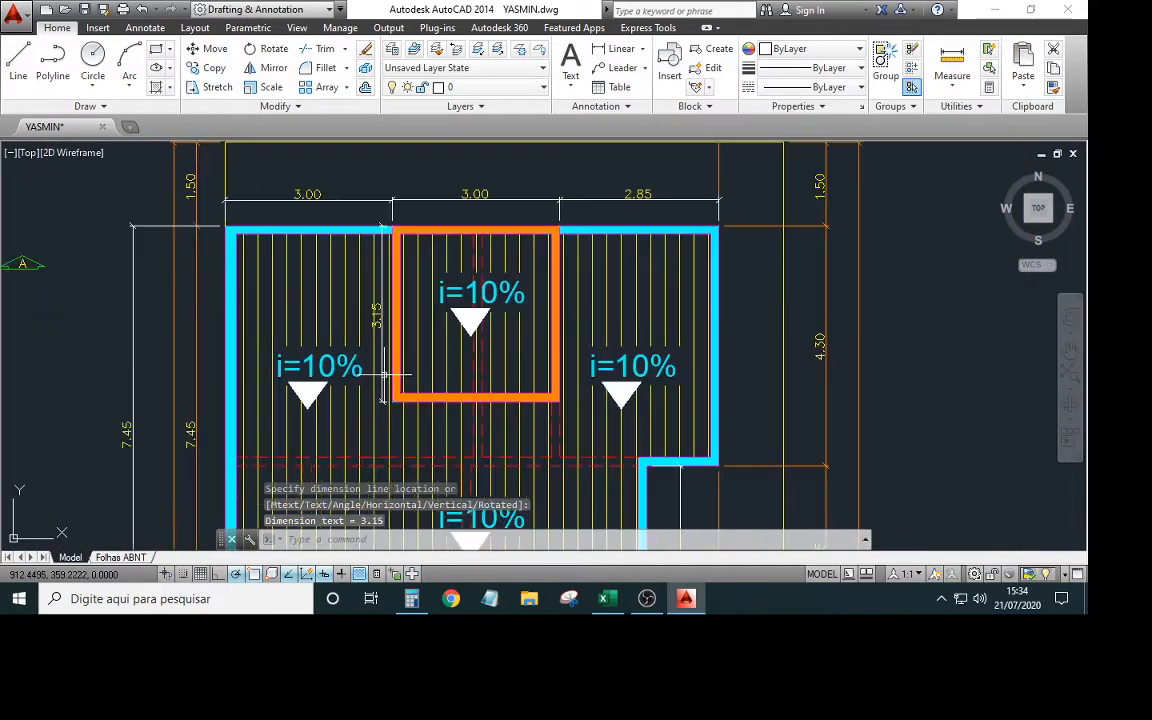
scroll(378, 376, "up", 2)
scroll(591, 406, "down", 2)
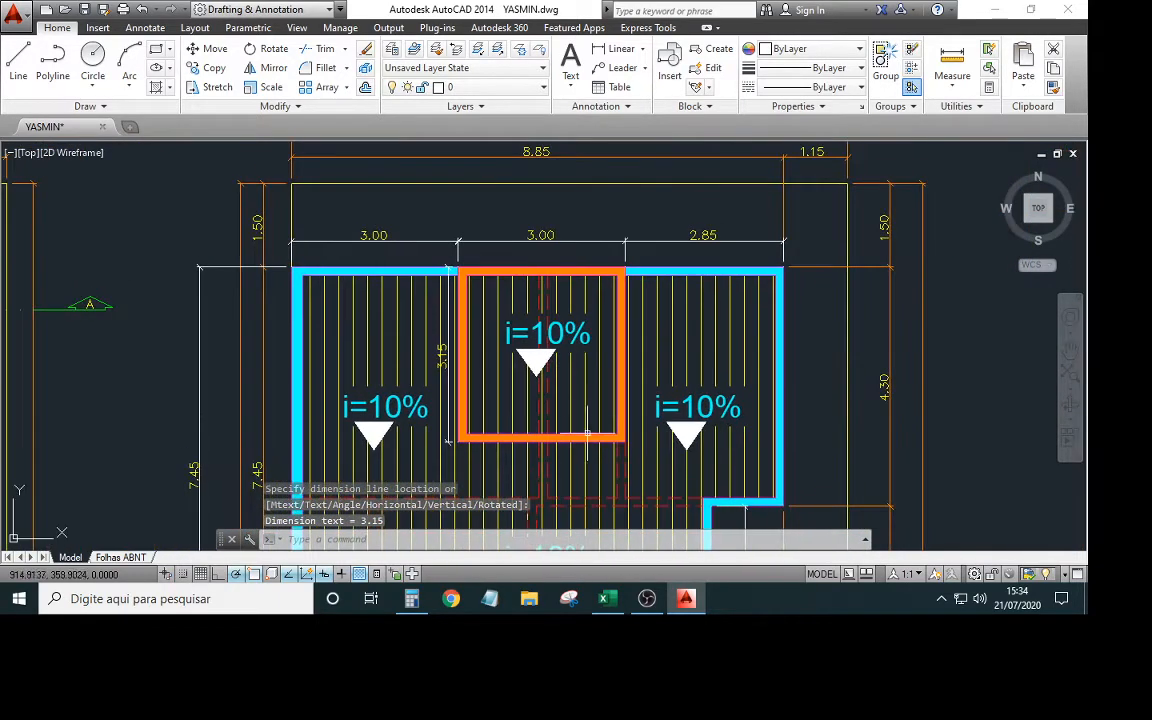
Switch to the Excel workbook and set Perímetro da Platibanda 2 to 12,30 and Altura da Platibanda 2 to 2,00
left_click(607, 601)
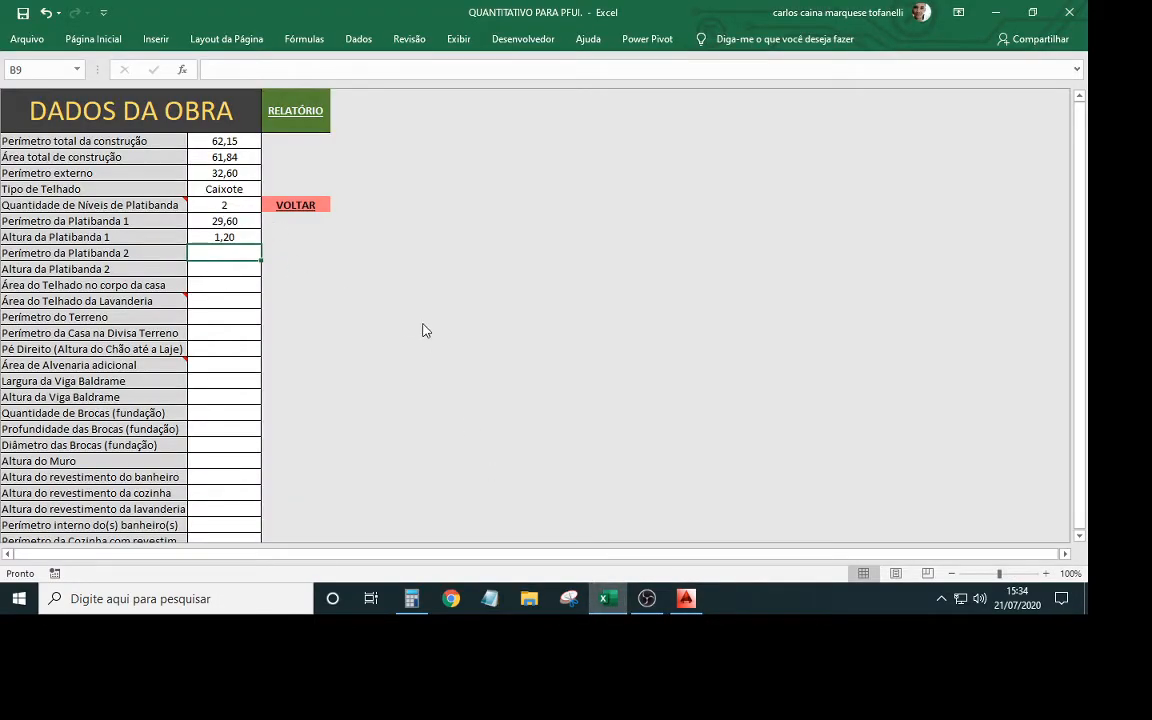
type("12,30")
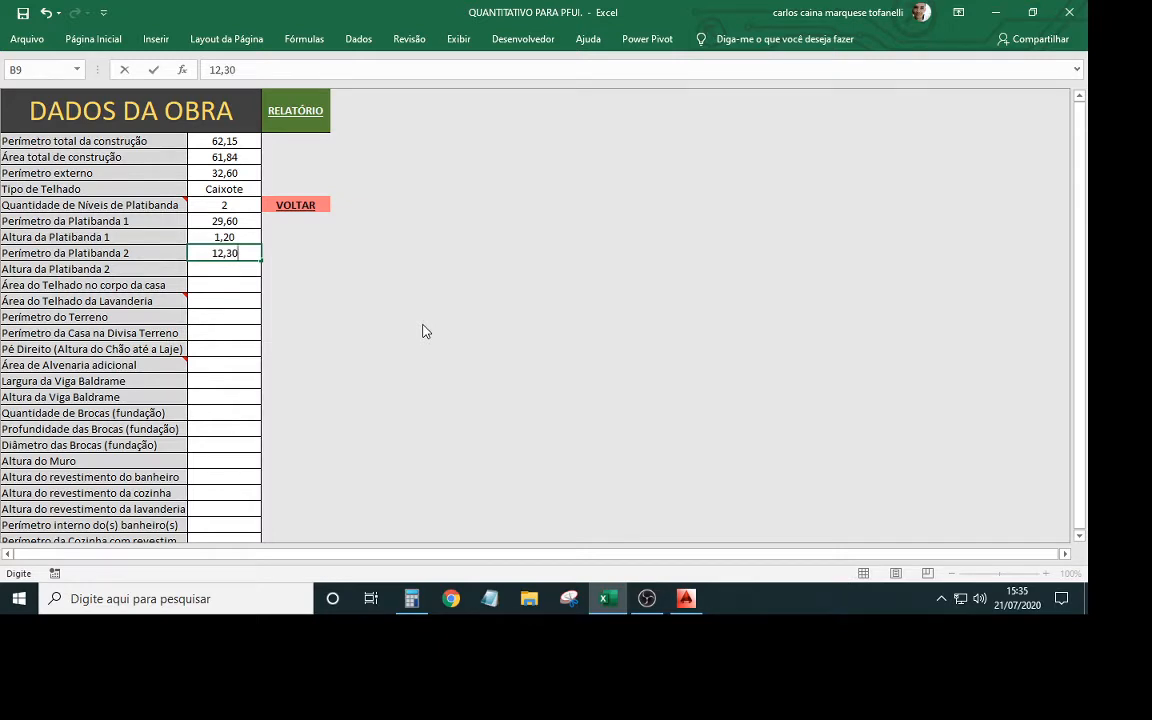
key("Return")
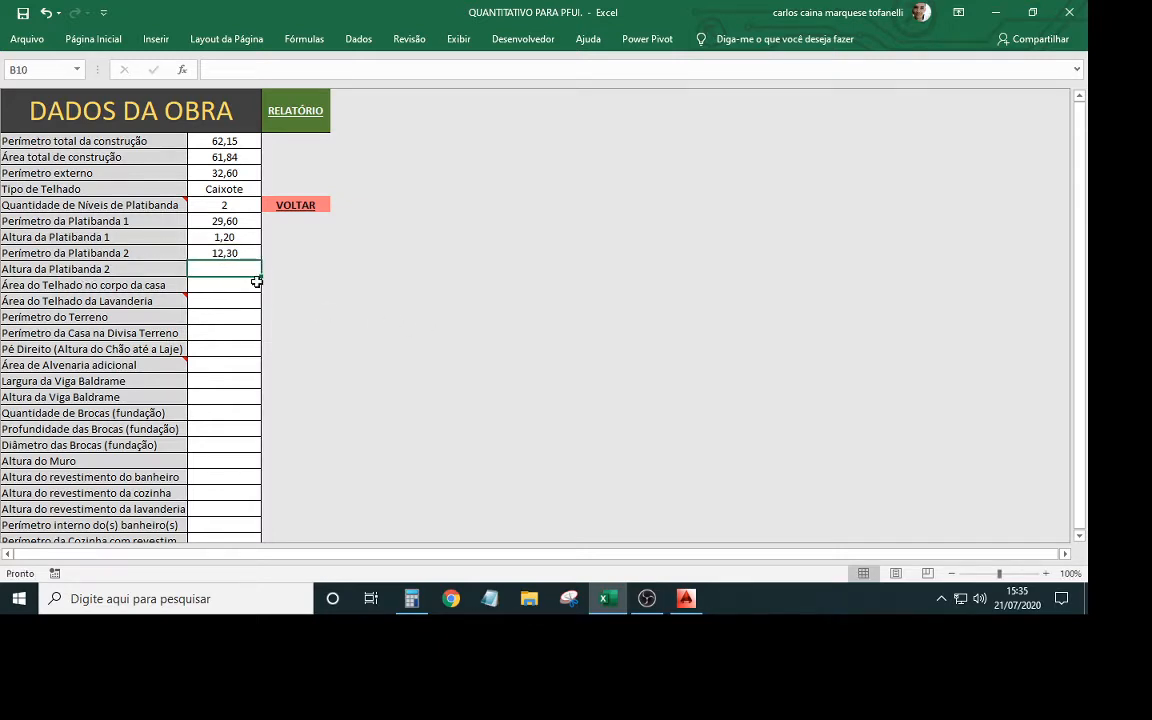
type("2")
key("Return")
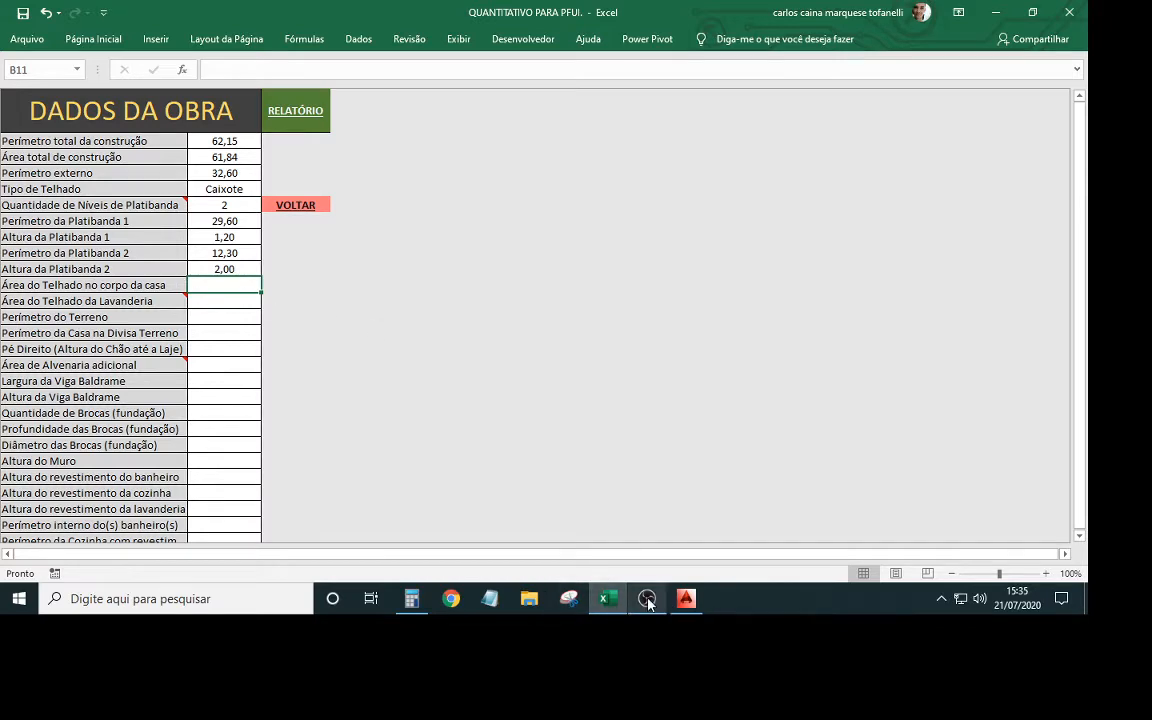
Switch to the AutoCAD drawing and delete the three horizontal helper dimensions above the cyan parapet on the roof plan
left_click(686, 600)
scroll(591, 436, "down", 6)
scroll(590, 430, "up", 4)
middle_click_drag(578, 398, 486, 248)
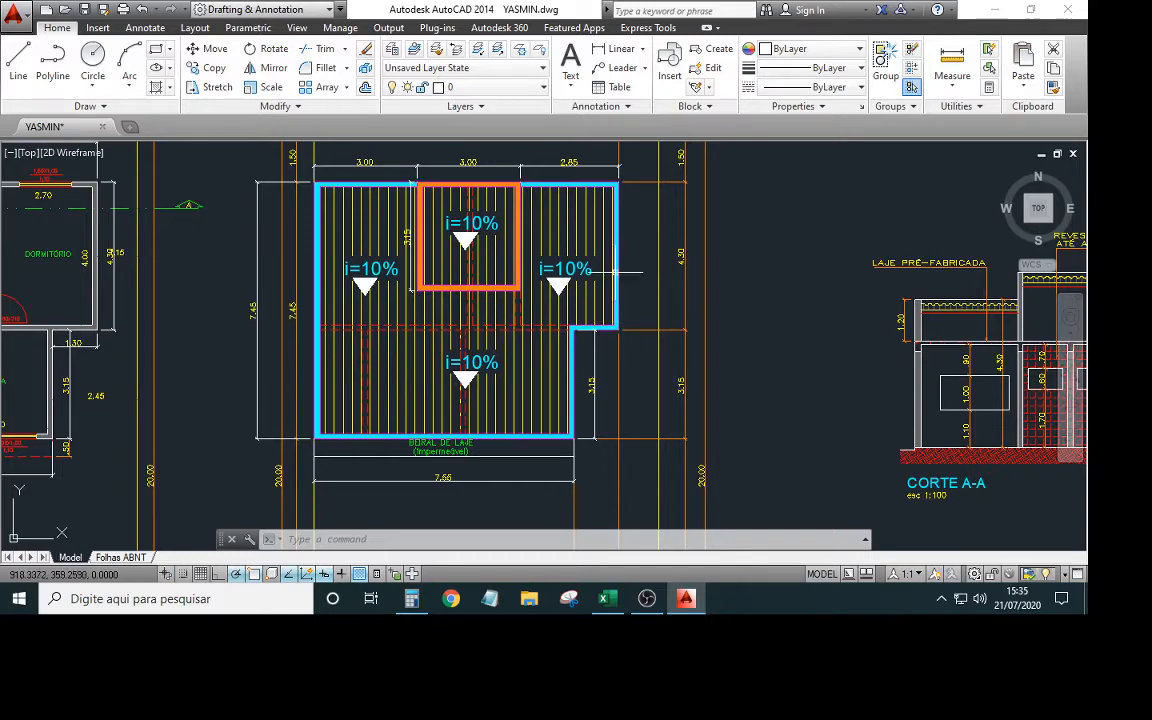
left_click(563, 159)
left_click(558, 155)
key("Delete")
left_click(474, 170)
left_click(458, 156)
key("Delete")
left_click(376, 170)
left_click(358, 156)
key("Delete")
Delete the remaining white helper dimension beside the roof plan's stepped outer edge
mouse_move(585, 370)
middle_mouse_down()
mouse_move(605, 289)
mouse_move(545, 445)
mouse_move(537, 376)
middle_mouse_up()
key("Escape")
left_click(614, 285)
key("Delete")
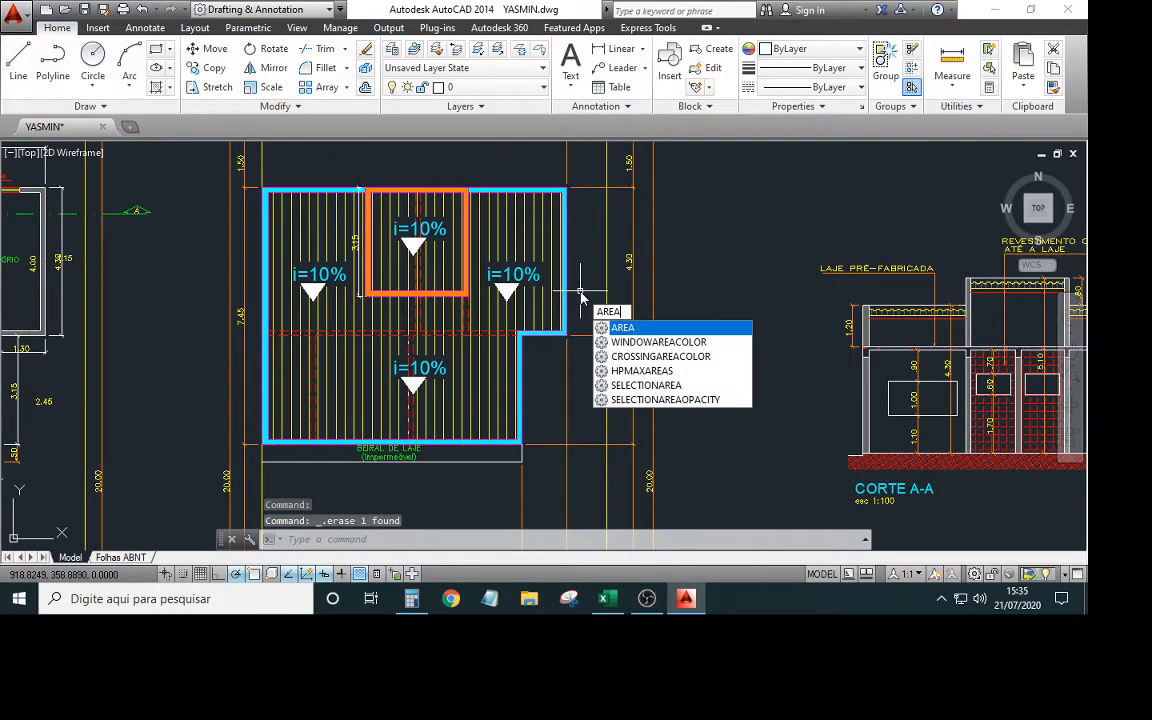
key("Escape")
key("Escape")
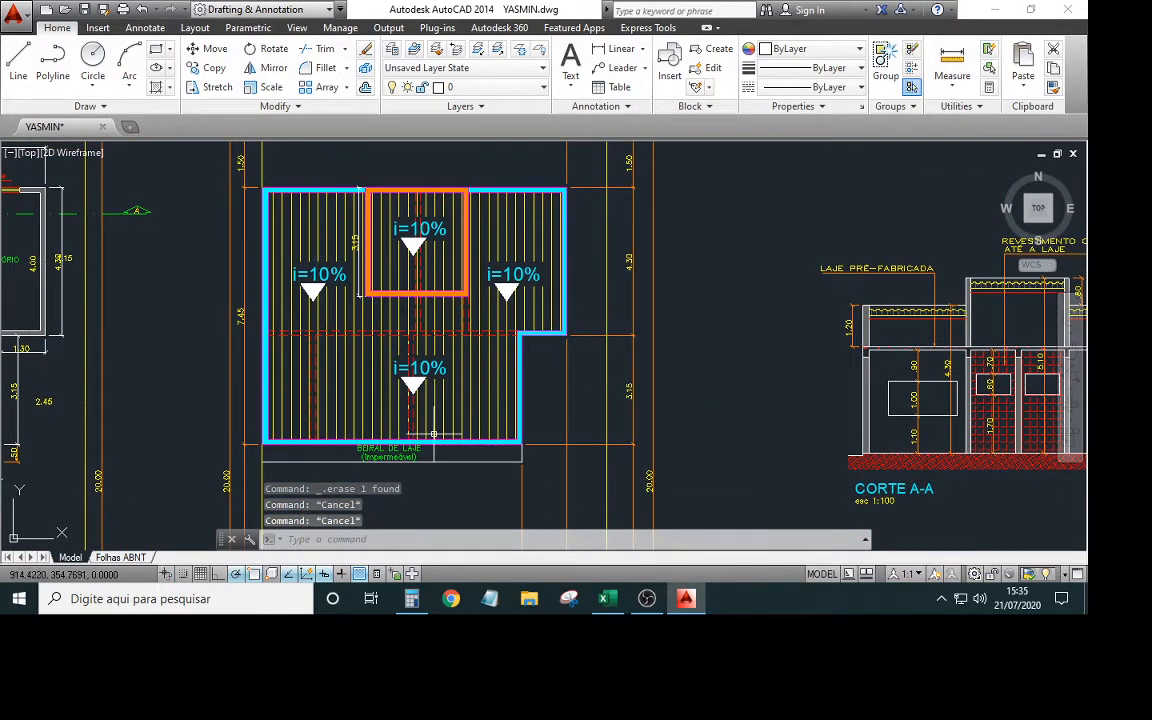
Examine the yellow roof hatch enclosed by the cyan parapet on the roof plan
left_click(517, 217)
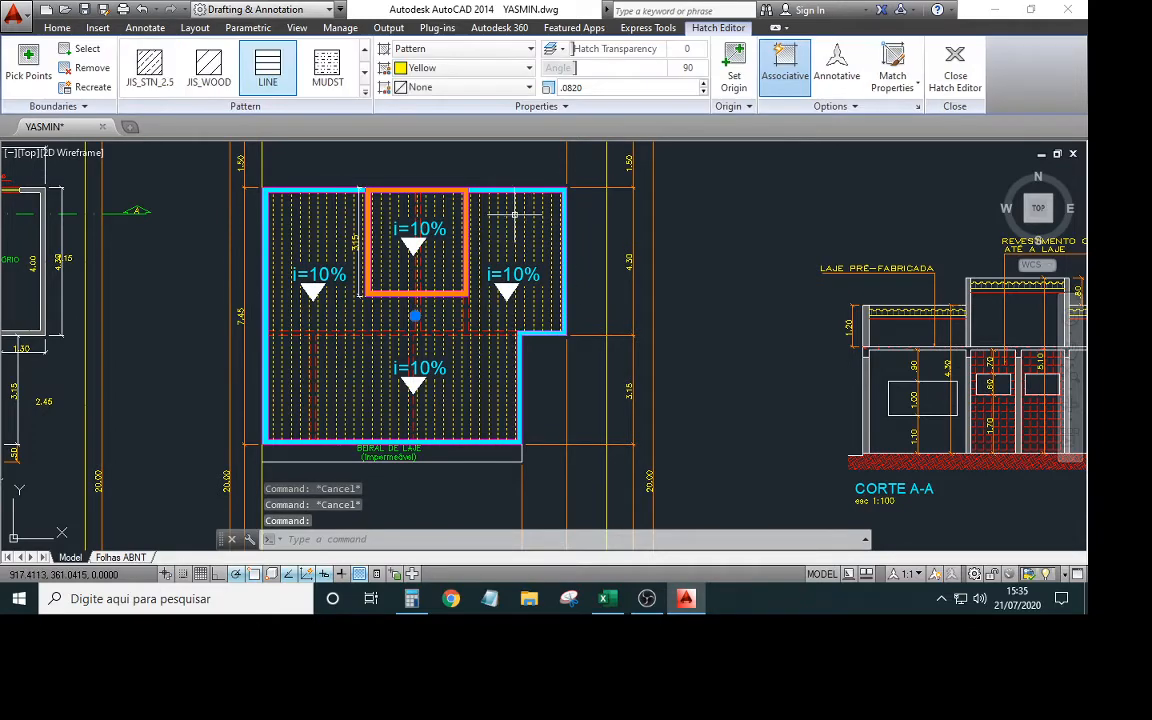
key("Escape")
scroll(541, 263, "down", 2)
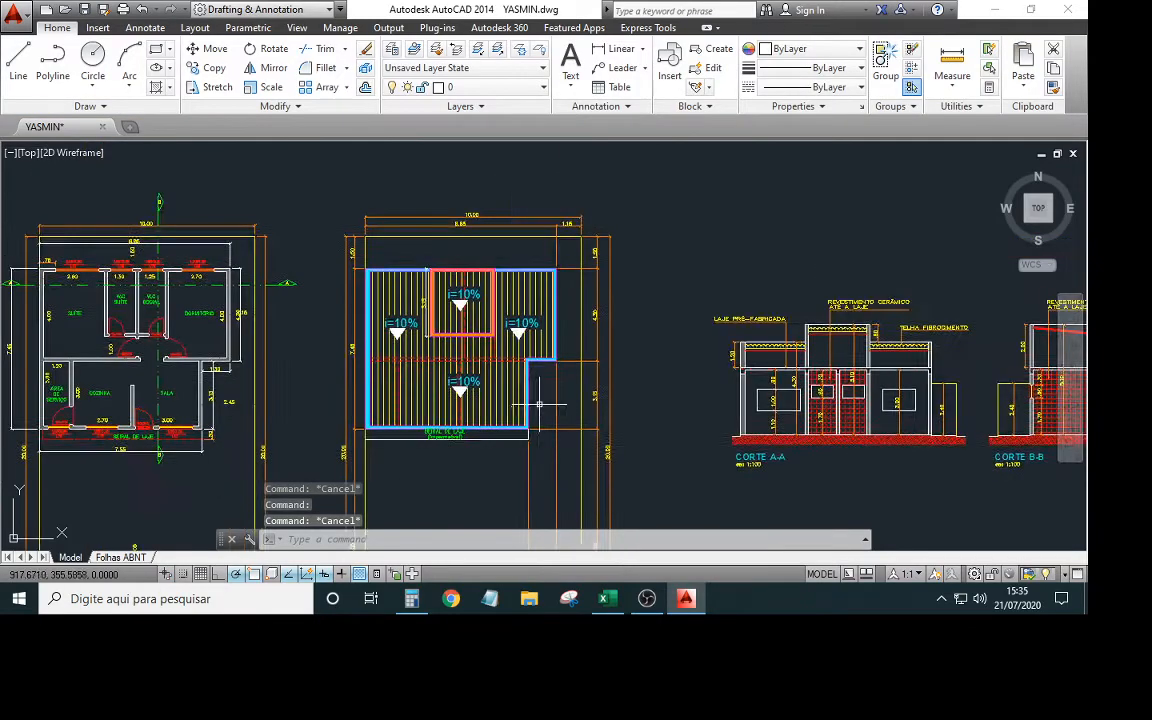
scroll(538, 346, "up", 2)
scroll(490, 350, "up", 3)
scroll(496, 354, "down", 3)
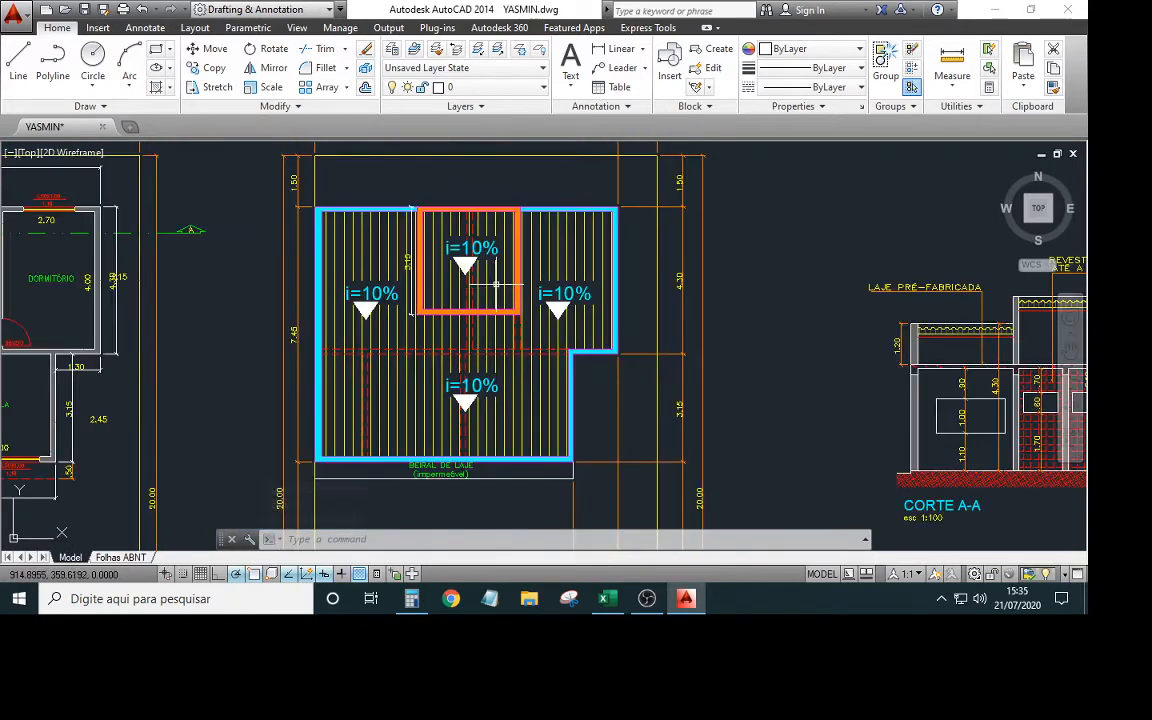
middle_click_drag(507, 313, 494, 292)
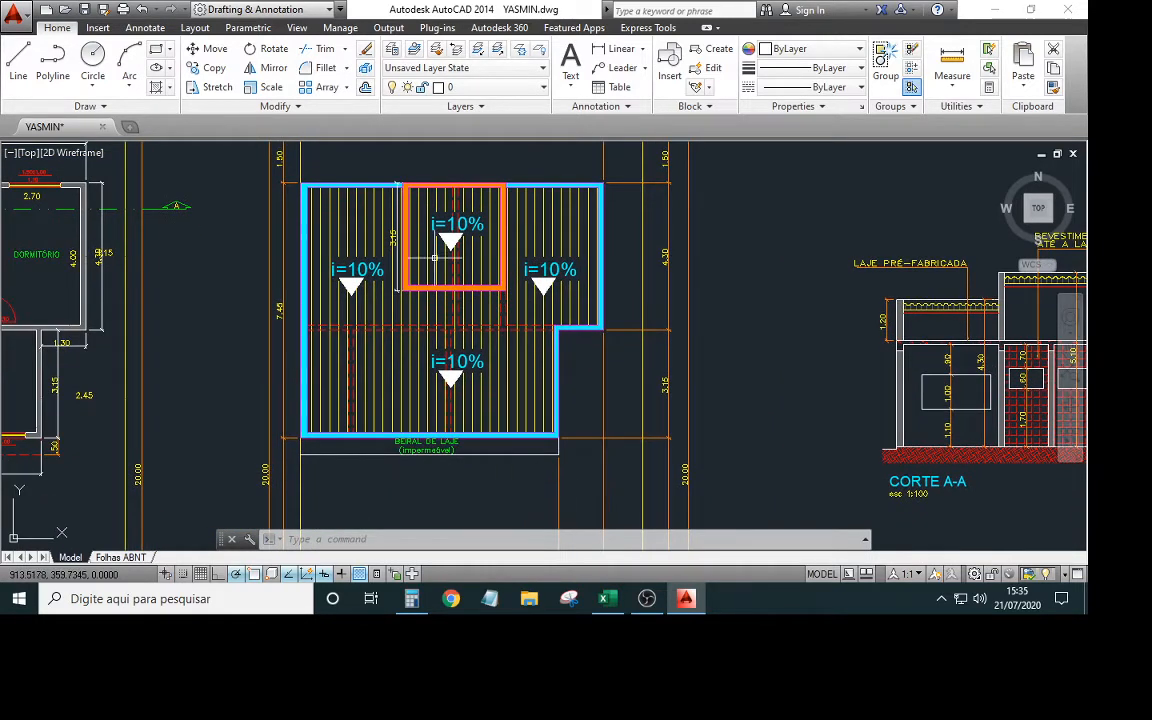
Switch to the Excel workbook, set Área do Telhado no corpo da casa to 56,68, and read the note on Área do Telhado da Lavanderia
left_click(606, 599)
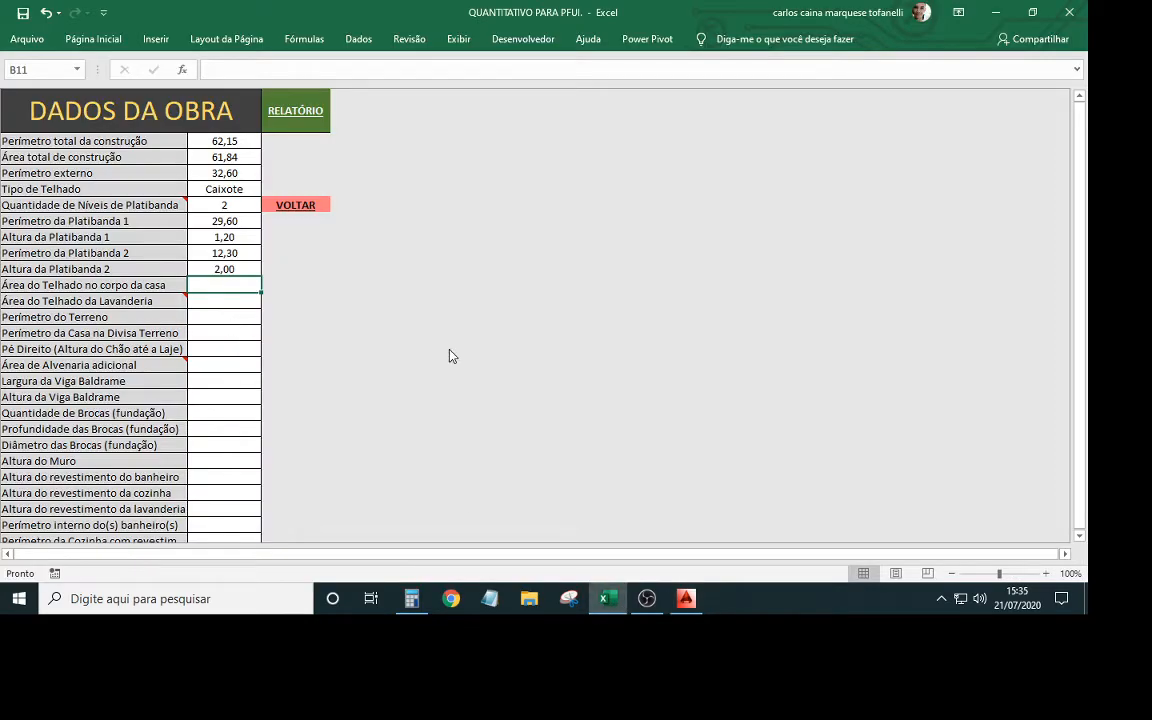
type("56,")
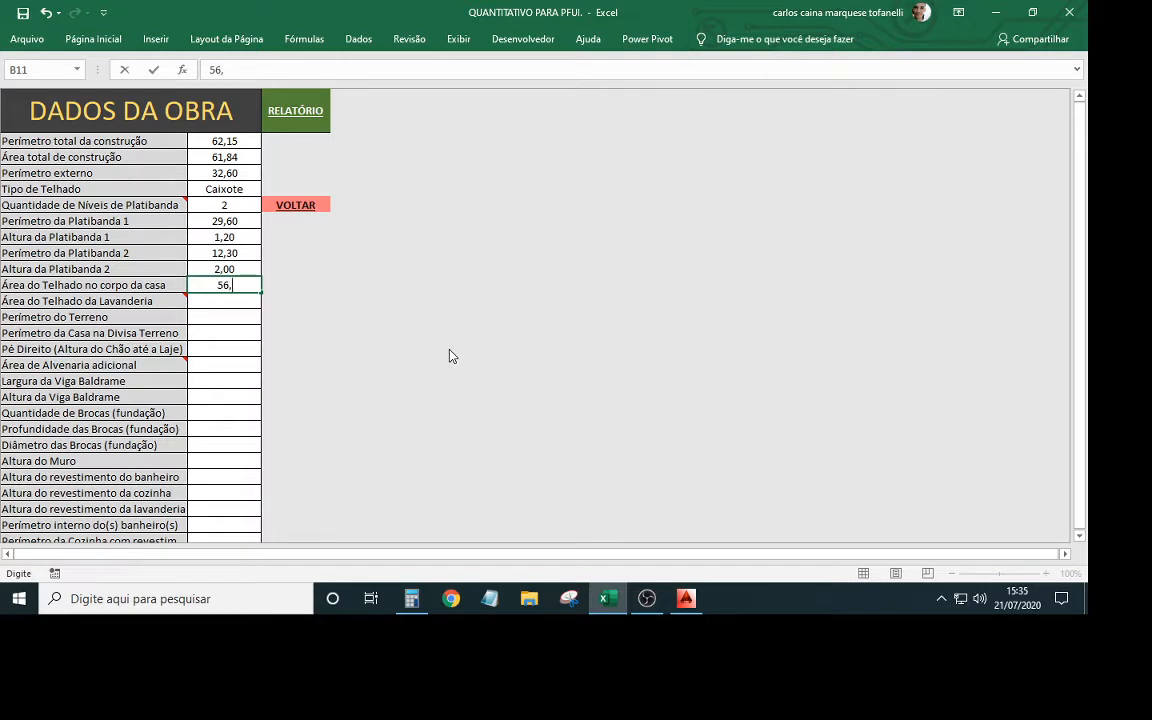
key("Return")
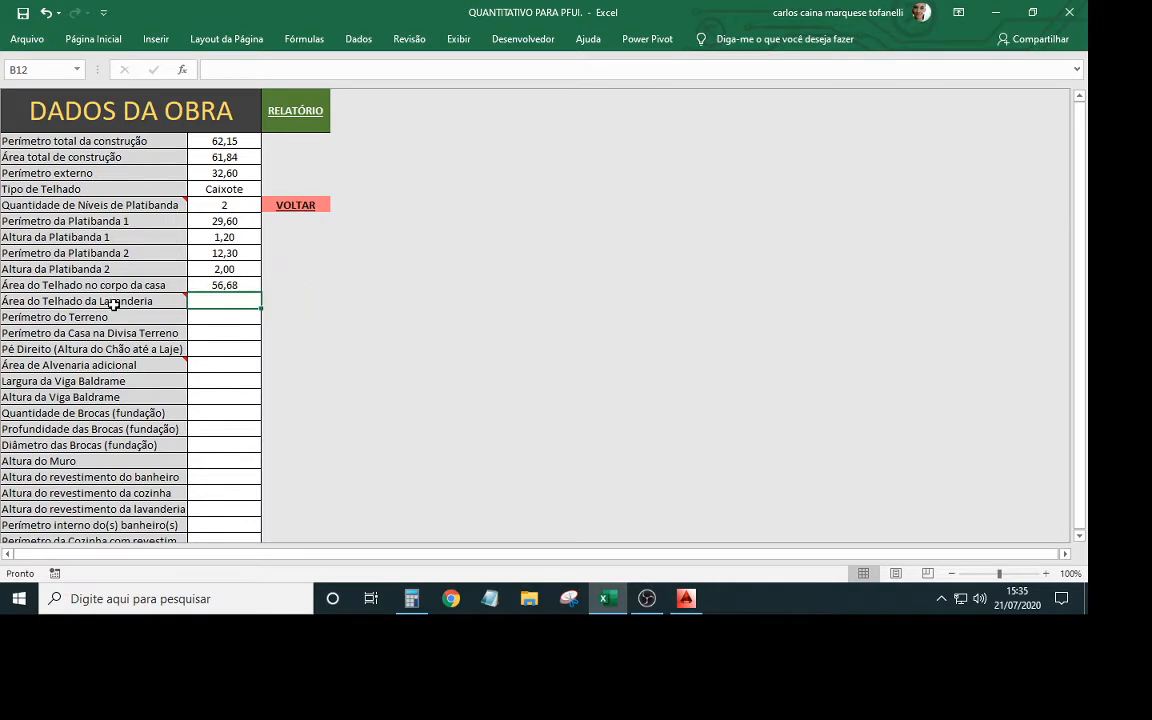
mouse_move(121, 303)
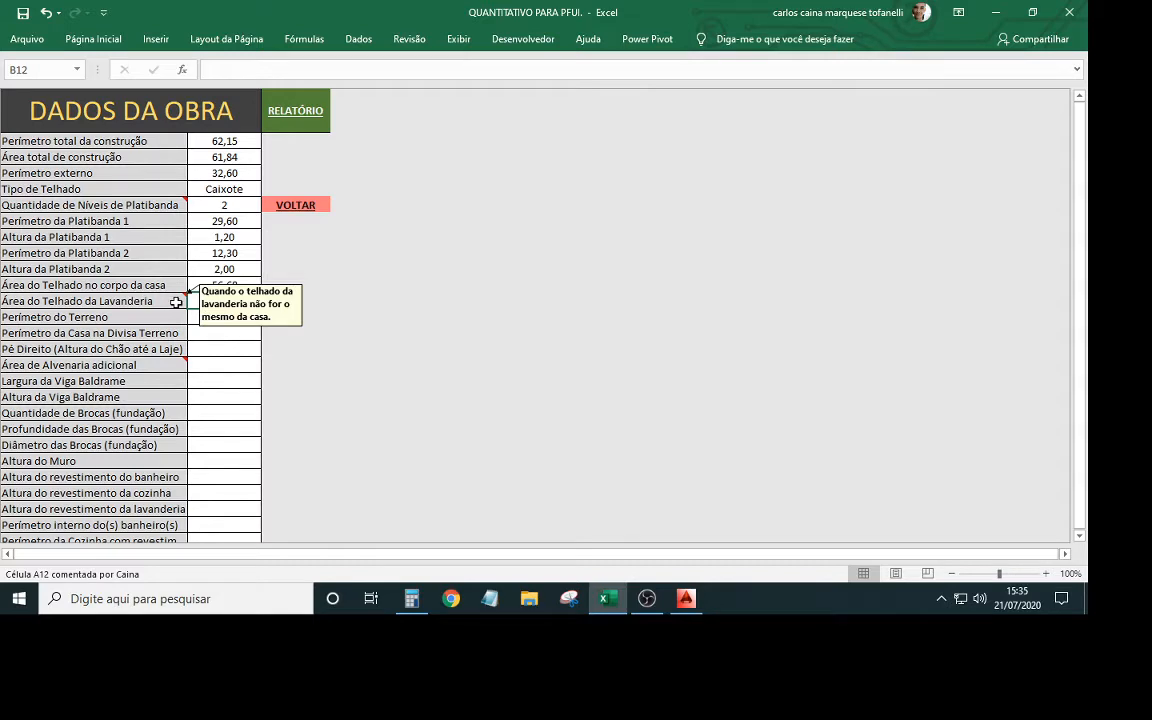
Switch to the AutoCAD drawing and delete the white 7.55 and 7.45 outer dimensions of the floor plan
left_click(686, 598)
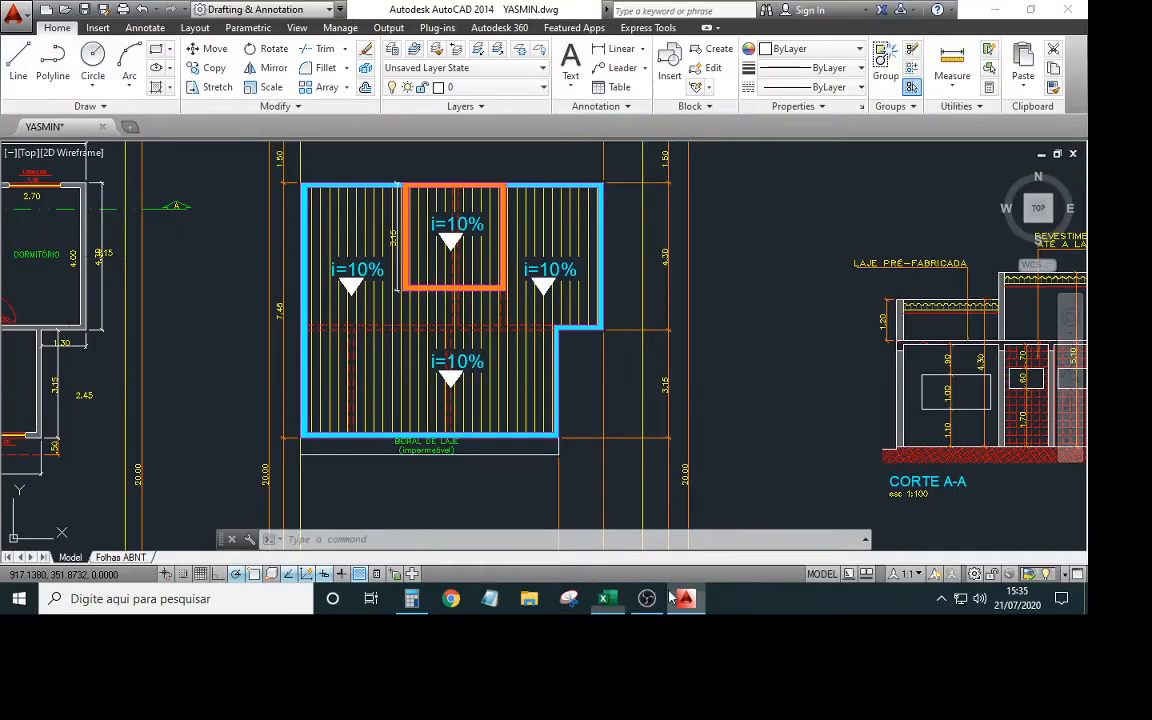
middle_click_drag(270, 410, 620, 365)
scroll(620, 365, "up", 5)
left_click(672, 409)
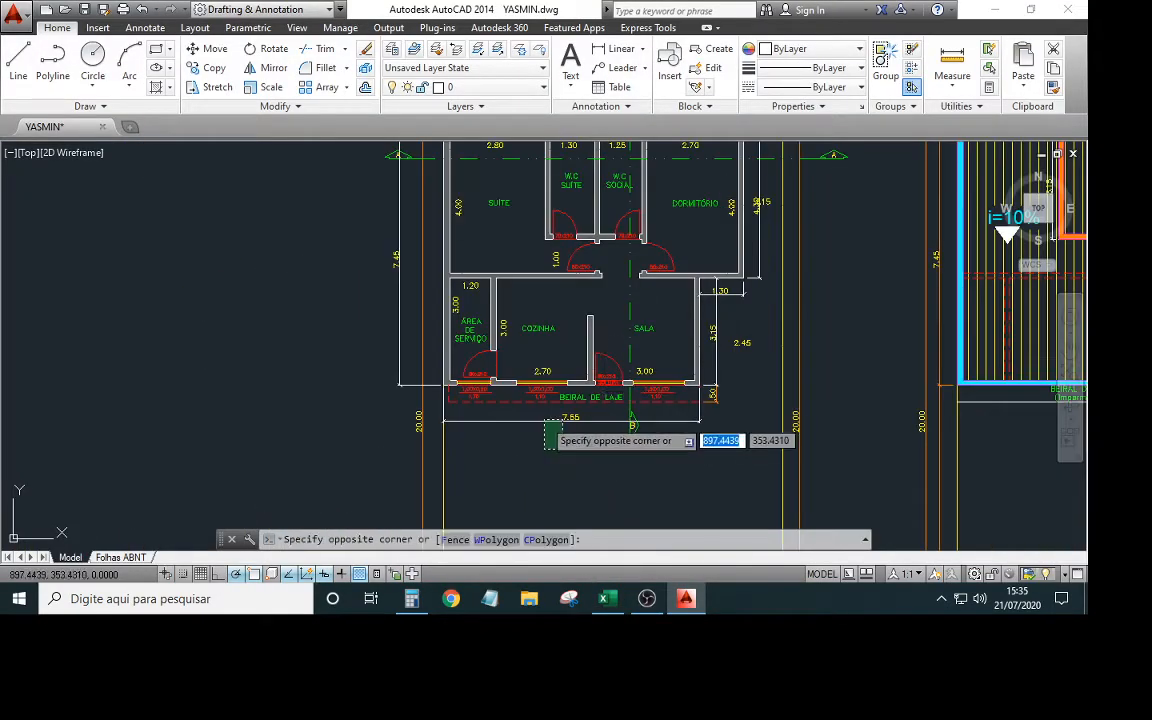
left_click(449, 355)
key("Delete")
left_click(404, 356)
left_click(369, 330)
key("Delete")
Delete the remaining white dimensions along the floor plan's upper edge and beside the dormitório and sala walls
scroll(397, 339, "down", 4)
mouse_move(371, 347)
middle_mouse_down()
mouse_move(342, 348)
mouse_move(288, 418)
middle_mouse_up()
scroll(408, 327, "up", 4)
key("Delete")
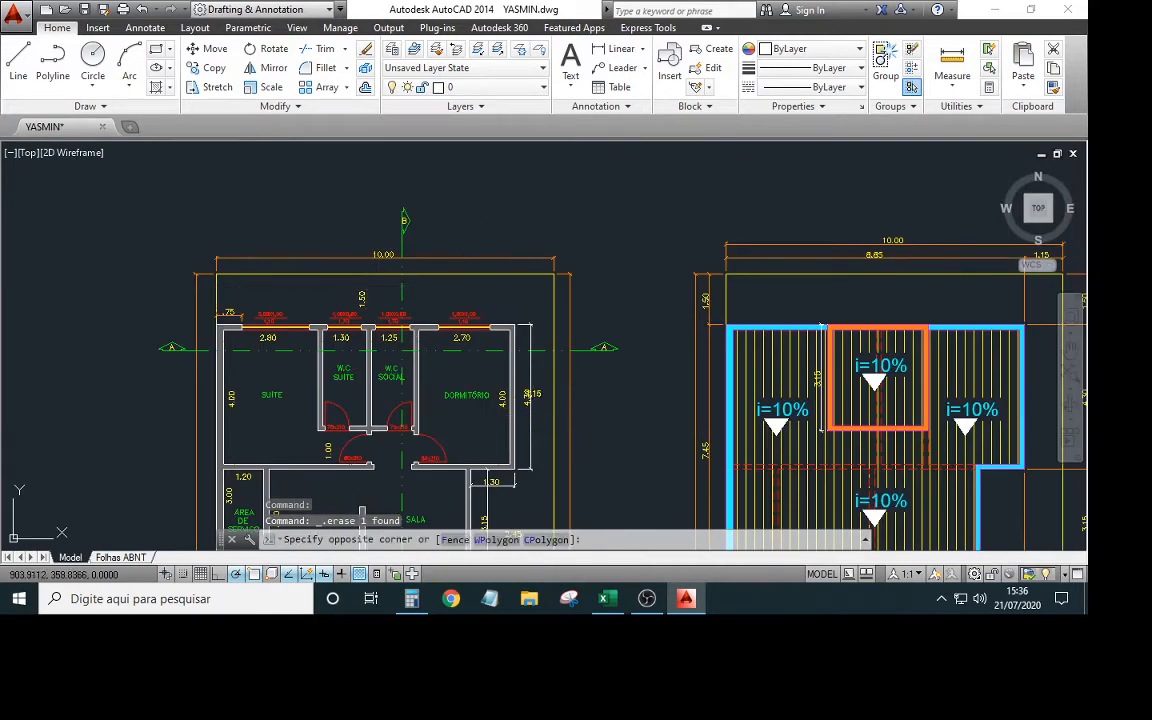
left_click(535, 427)
left_click(527, 421)
key("Delete")
middle_click_drag(499, 507, 491, 402)
scroll(491, 402, "up", 2)
left_click(491, 391)
left_click(467, 371)
key("Delete")
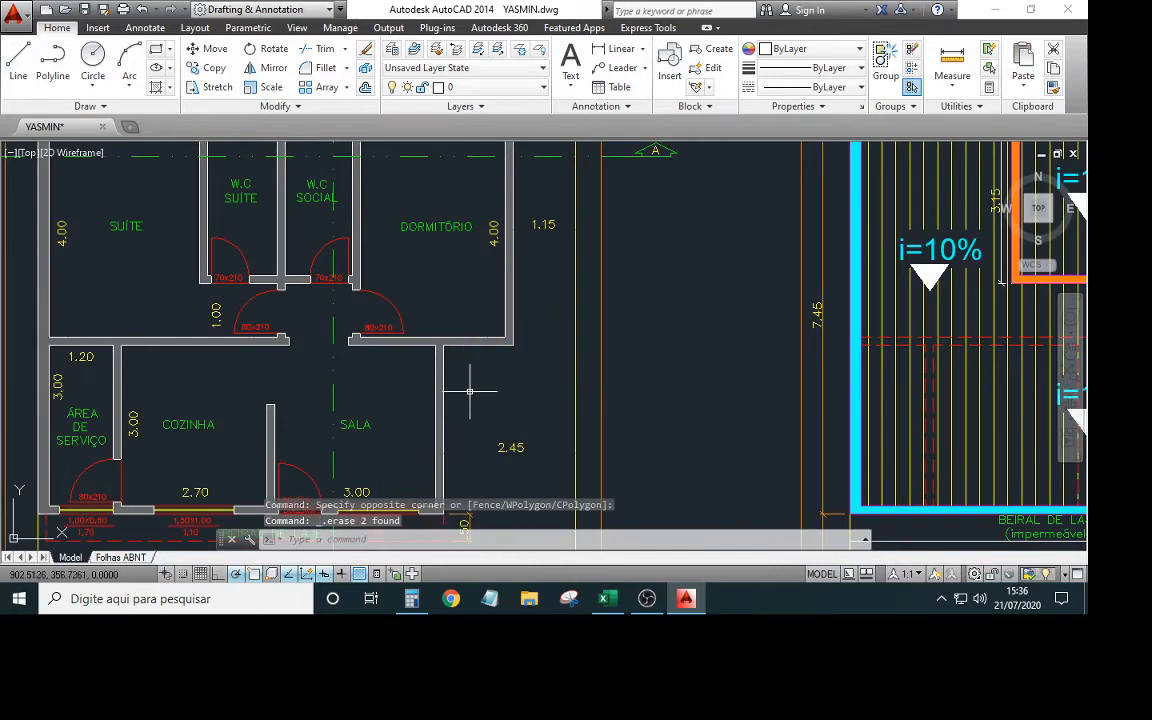
Sketch a rectangular area with lines against the sala's outer wall below the dormitório, about 2.75 m long
scroll(467, 385, "down", 3)
scroll(391, 381, "up", 3)
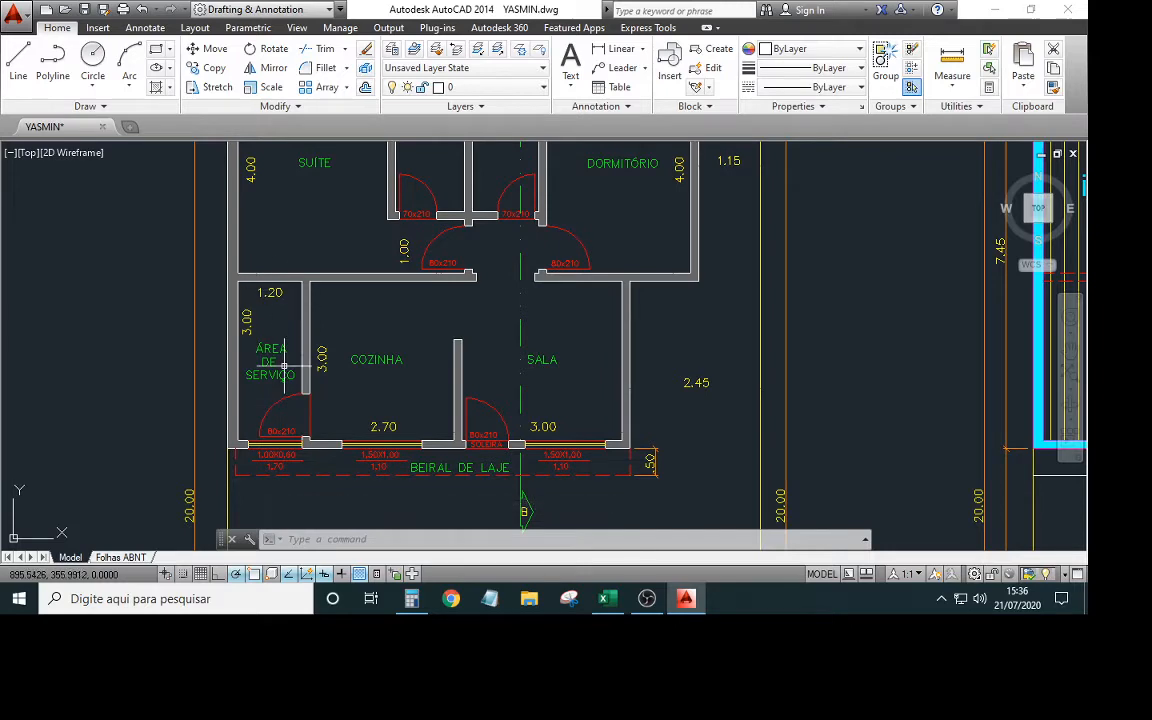
scroll(262, 421, "down", 3)
scroll(257, 278, "up", 5)
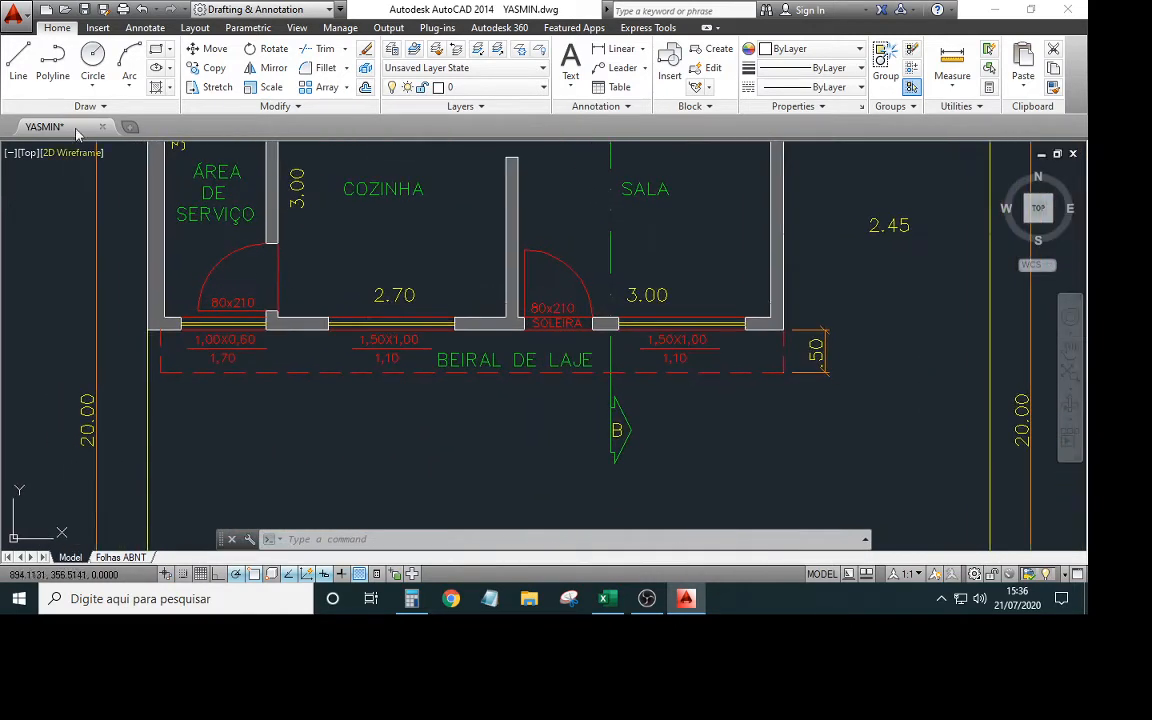
left_click(19, 76)
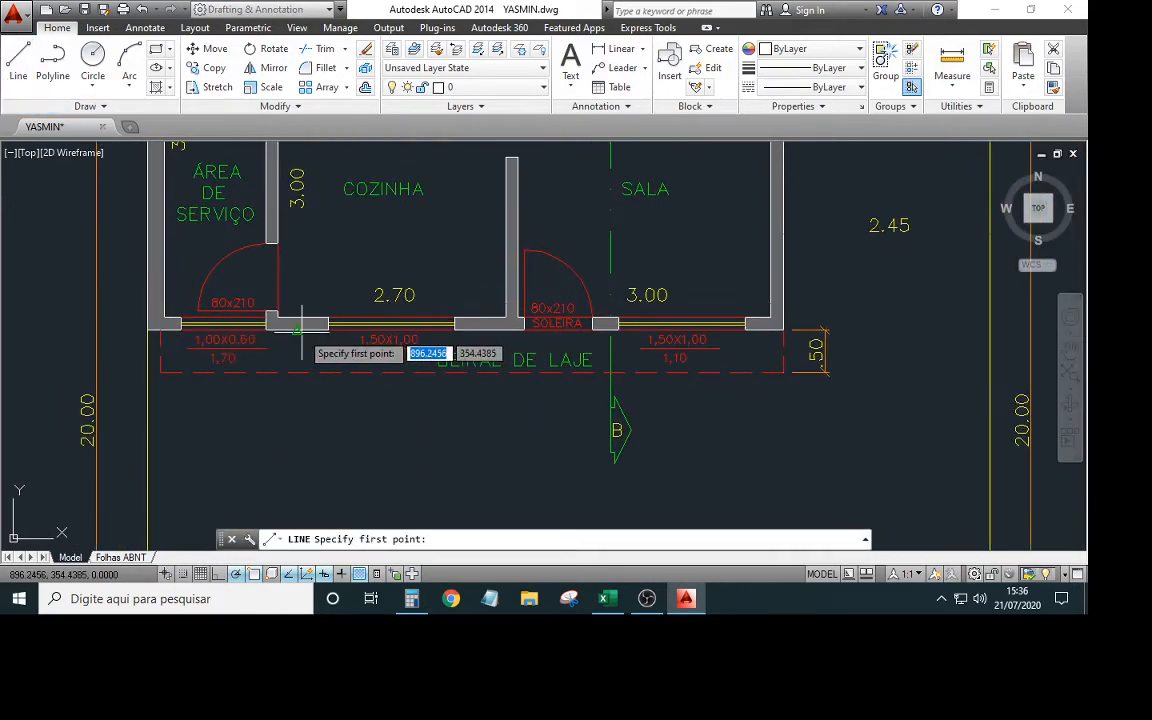
mouse_move(280, 330)
middle_mouse_down()
mouse_move(145, 547)
mouse_move(35, 509)
middle_mouse_up()
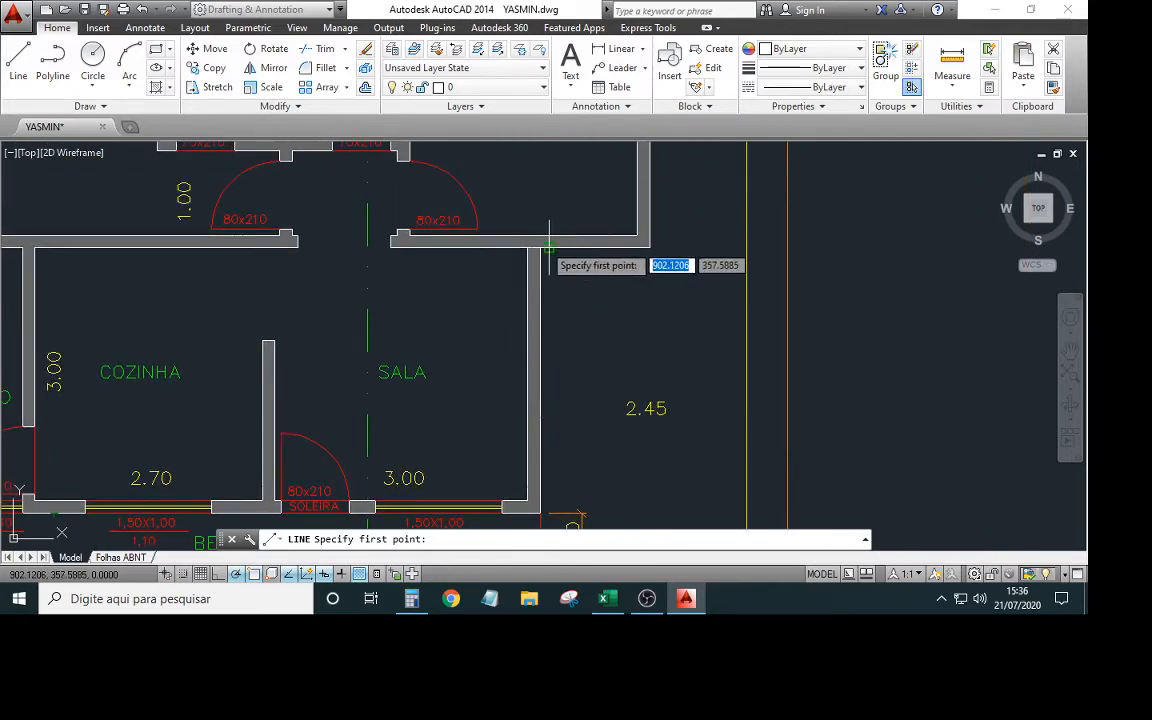
left_click(595, 248)
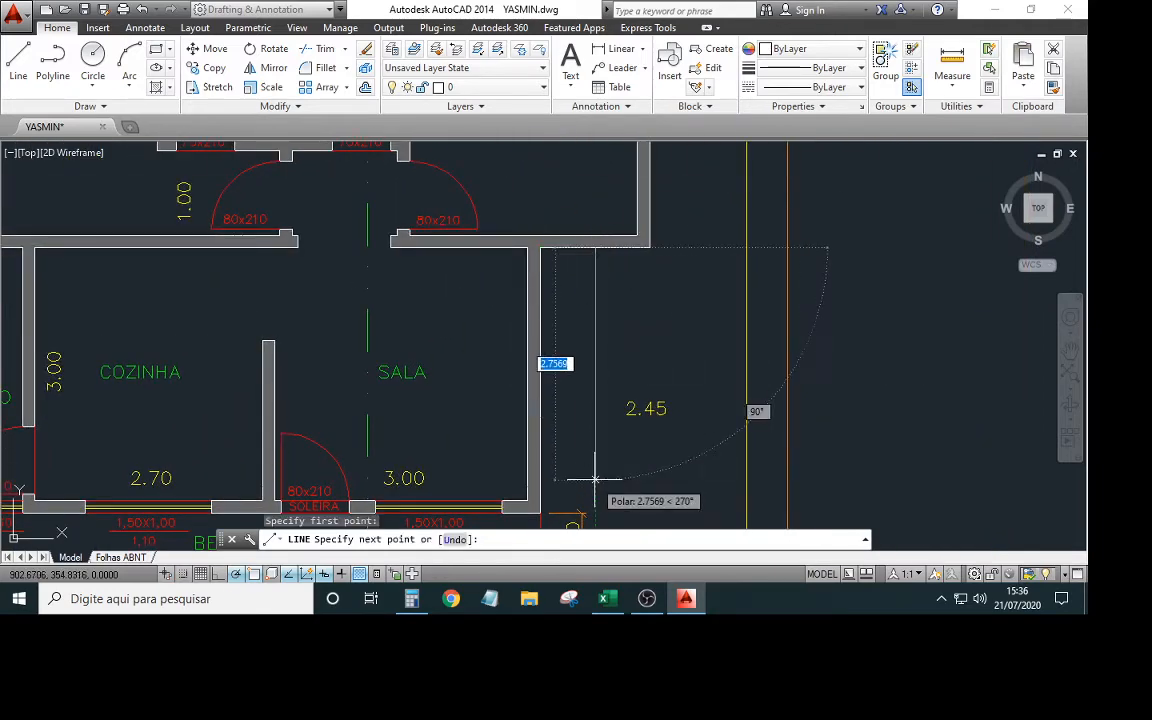
left_click(595, 477)
left_click(540, 479)
scroll(548, 440, "down", 4)
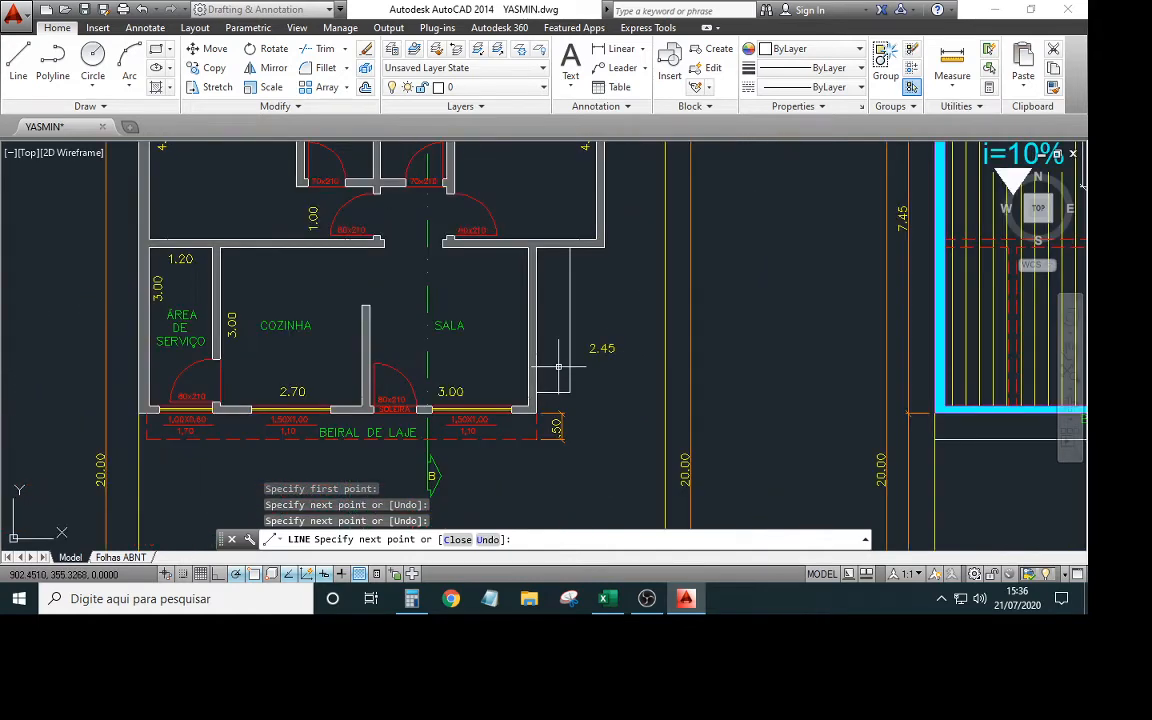
key("Escape")
scroll(560, 370, "up", 5)
scroll(575, 385, "down", 3)
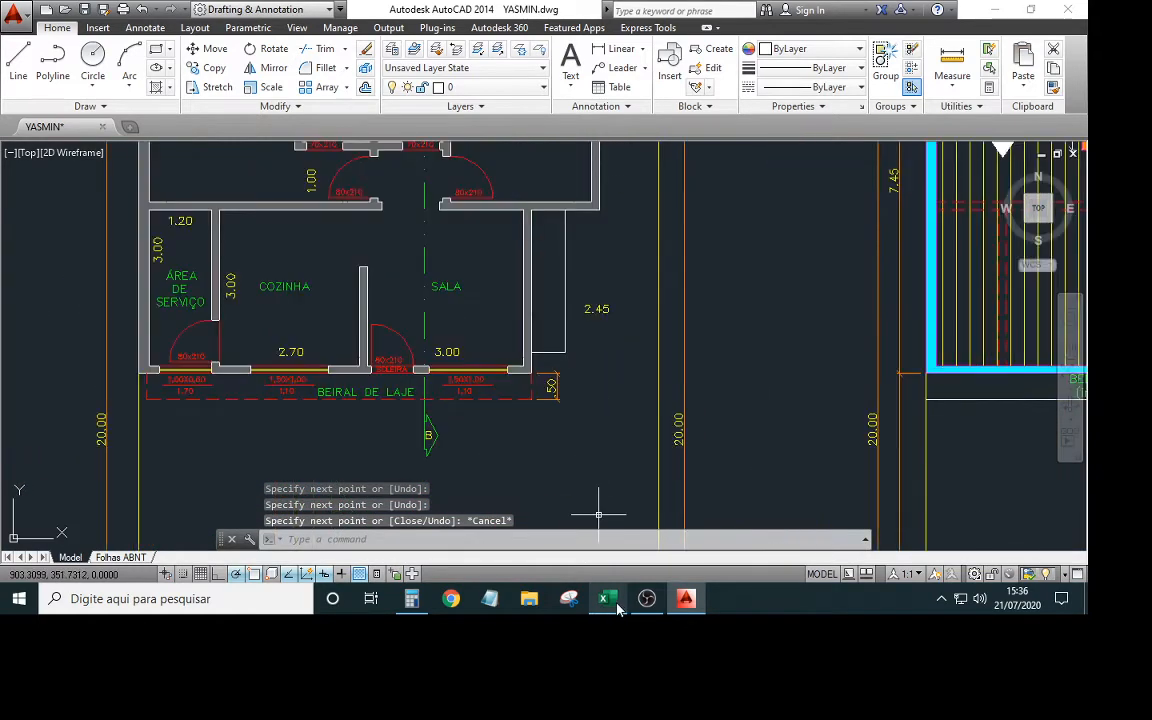
Delete the two lines sketched beside the sala's outer wall
scroll(556, 307, "up", 2)
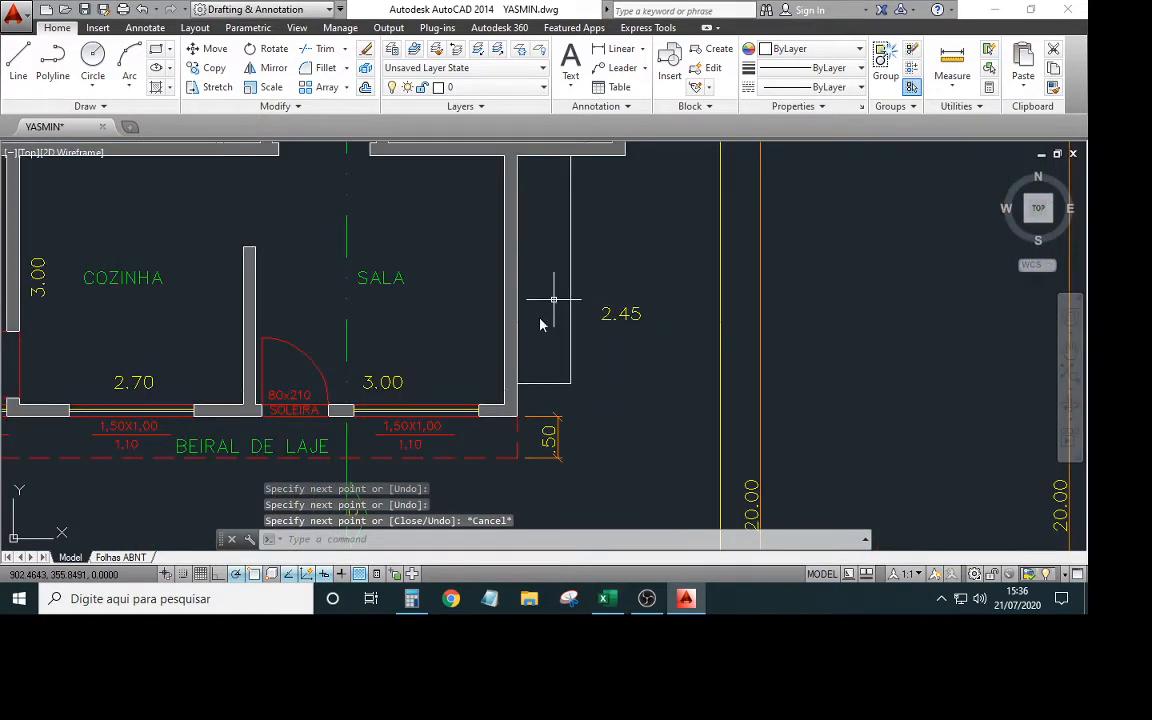
scroll(540, 301, "up", 2)
scroll(569, 370, "down", 4)
scroll(525, 306, "up", 2)
left_click(548, 404)
left_click(516, 340)
key("Delete")
scroll(479, 325, "down", 3)
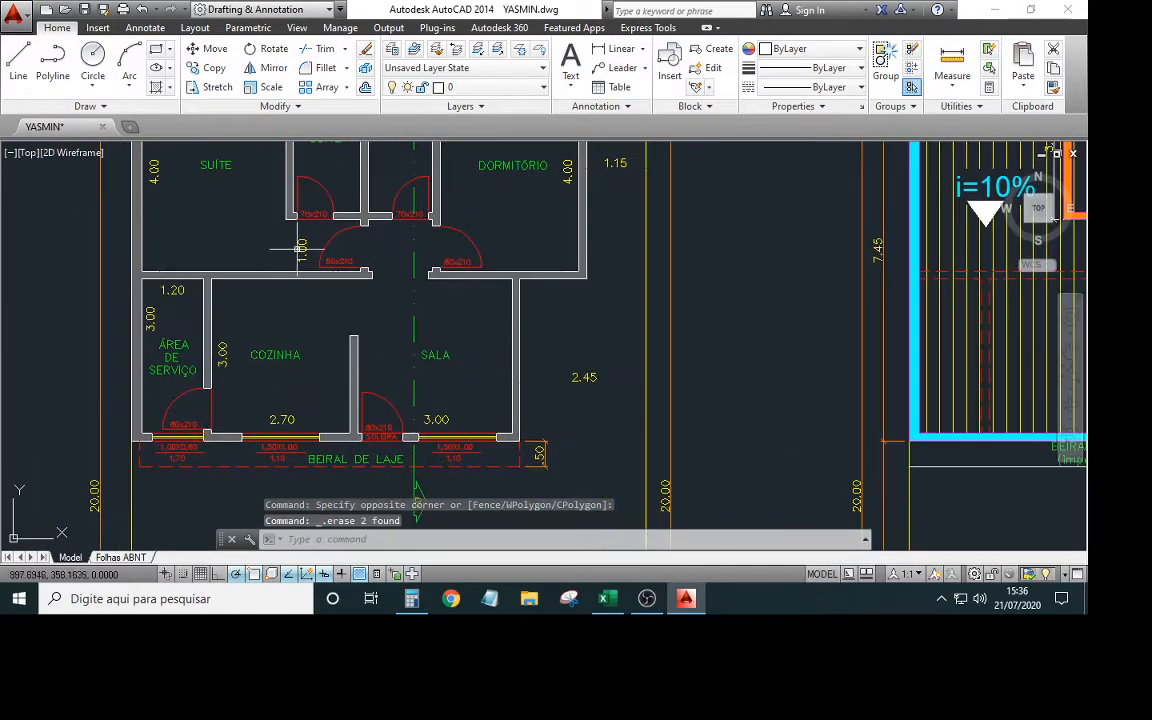
Review the floor and roof plans, and set Área do Telhado da Lavanderia to 0 in the Excel workbook
scroll(479, 325, "up", 1)
scroll(479, 325, "down", 3)
scroll(690, 300, "up", 2)
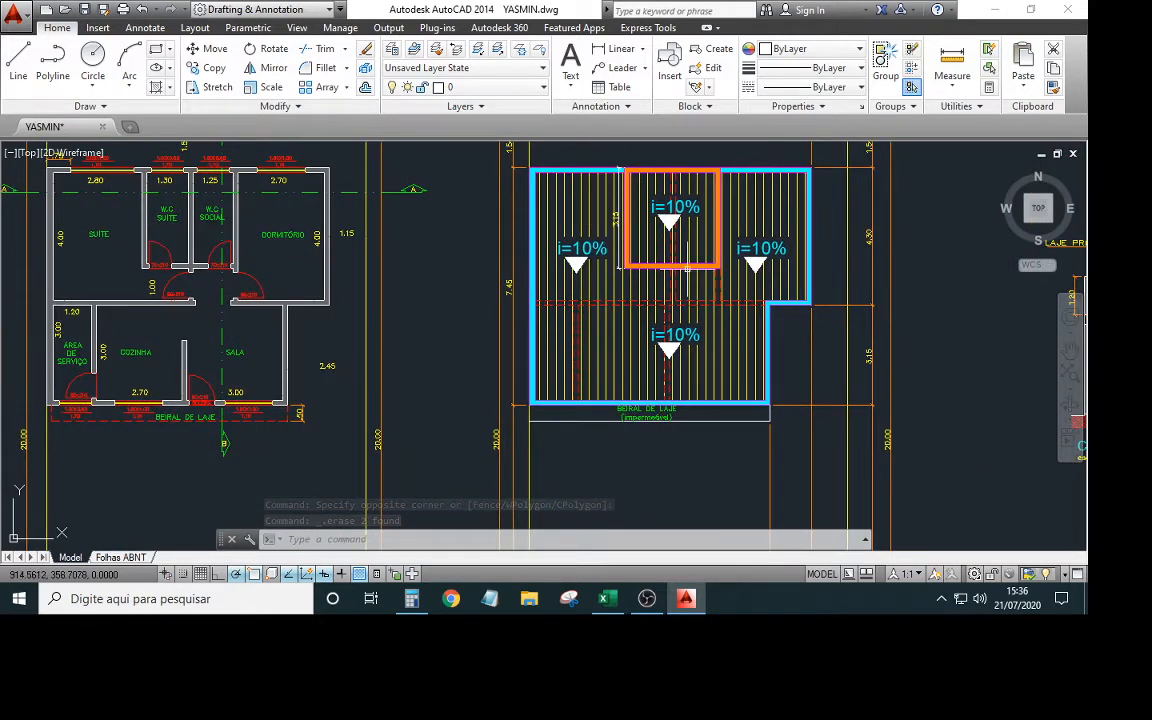
left_click(607, 598)
left_click(140, 333)
left_click(165, 301)
left_click(224, 301)
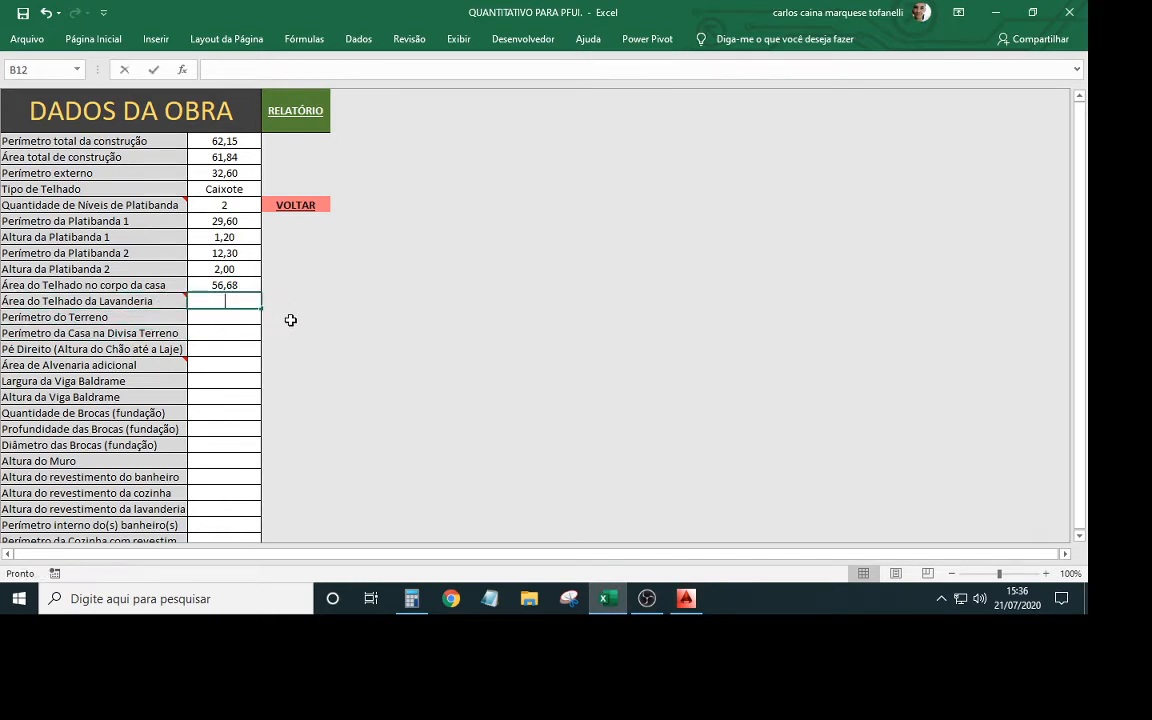
type("0")
key("Return")
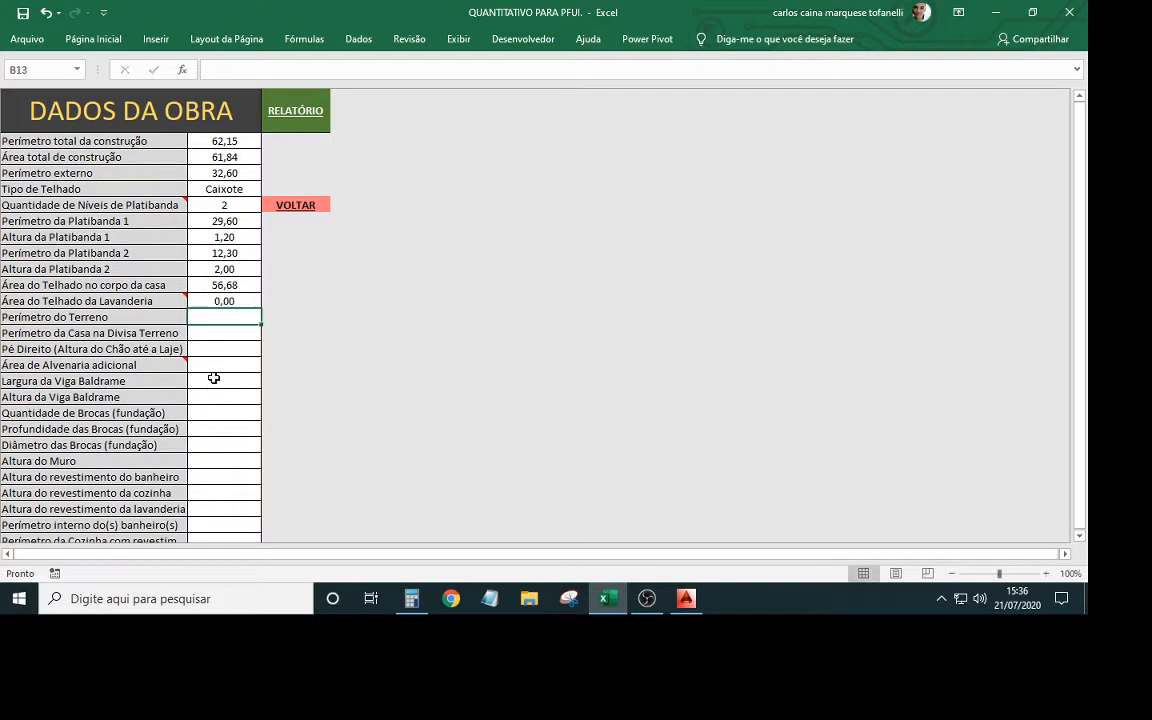
Check the lot's dimensions in the AutoCAD plans and set Perímetro do Terreno to 60 in the Excel workbook
left_click(89, 319)
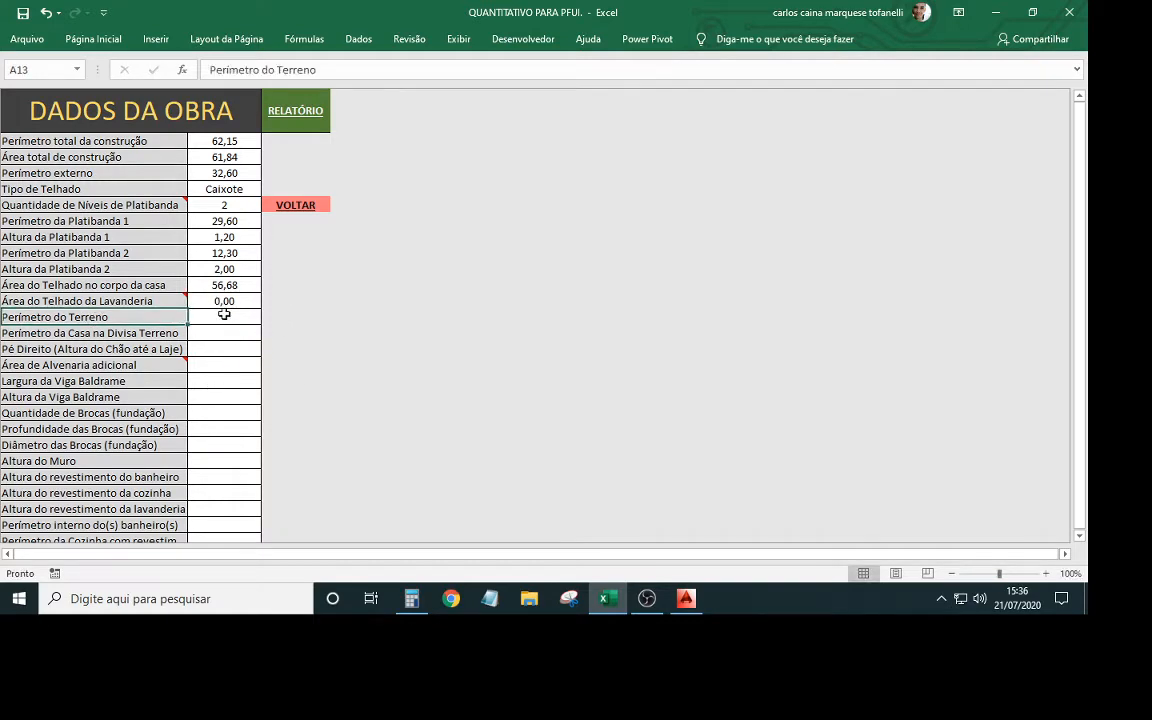
left_click(686, 598)
scroll(284, 311, "up", 2)
mouse_move(284, 311)
middle_mouse_down()
mouse_move(306, 260)
mouse_move(291, 262)
middle_mouse_up()
scroll(289, 264, "down", 2)
mouse_move(354, 453)
middle_mouse_down()
mouse_move(296, 379)
mouse_move(310, 407)
middle_mouse_up()
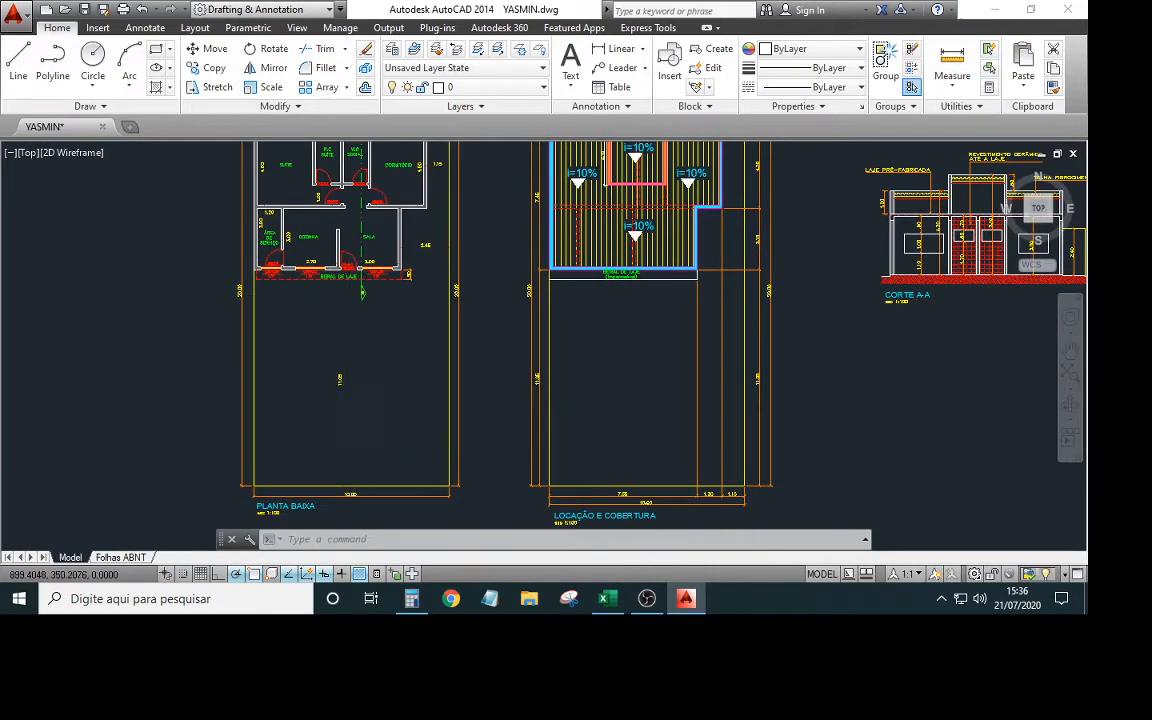
scroll(350, 353, "down", 3)
key("alt+Tab")
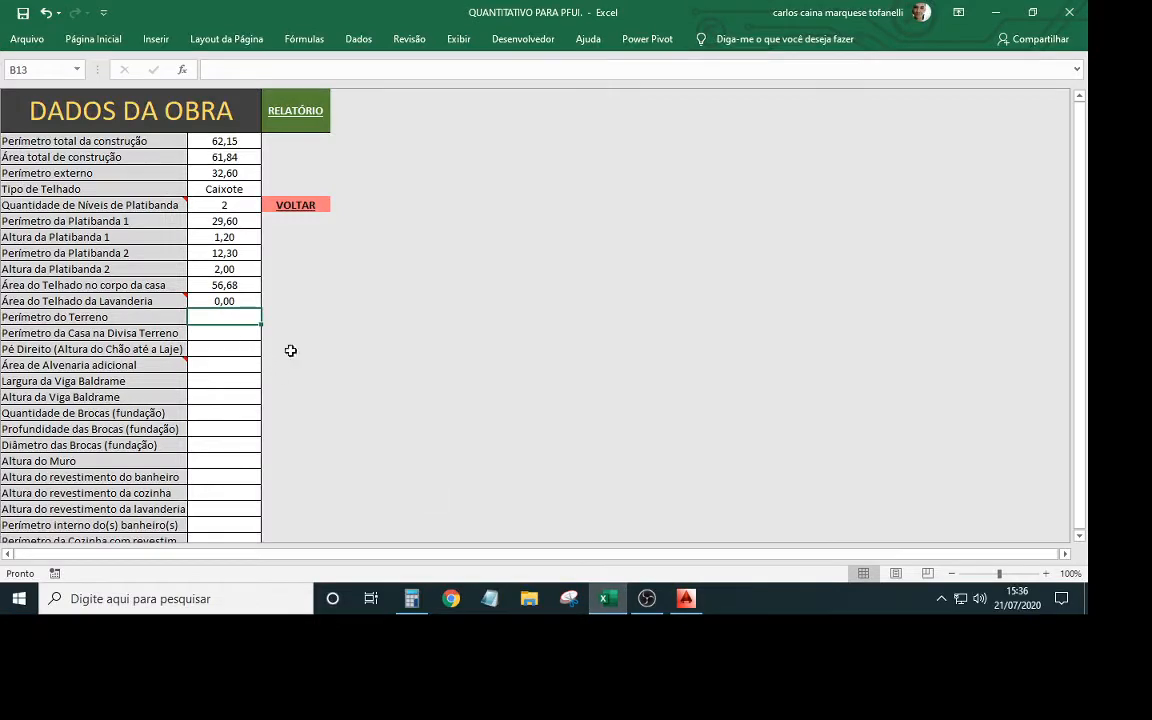
type("60")
key("Return")
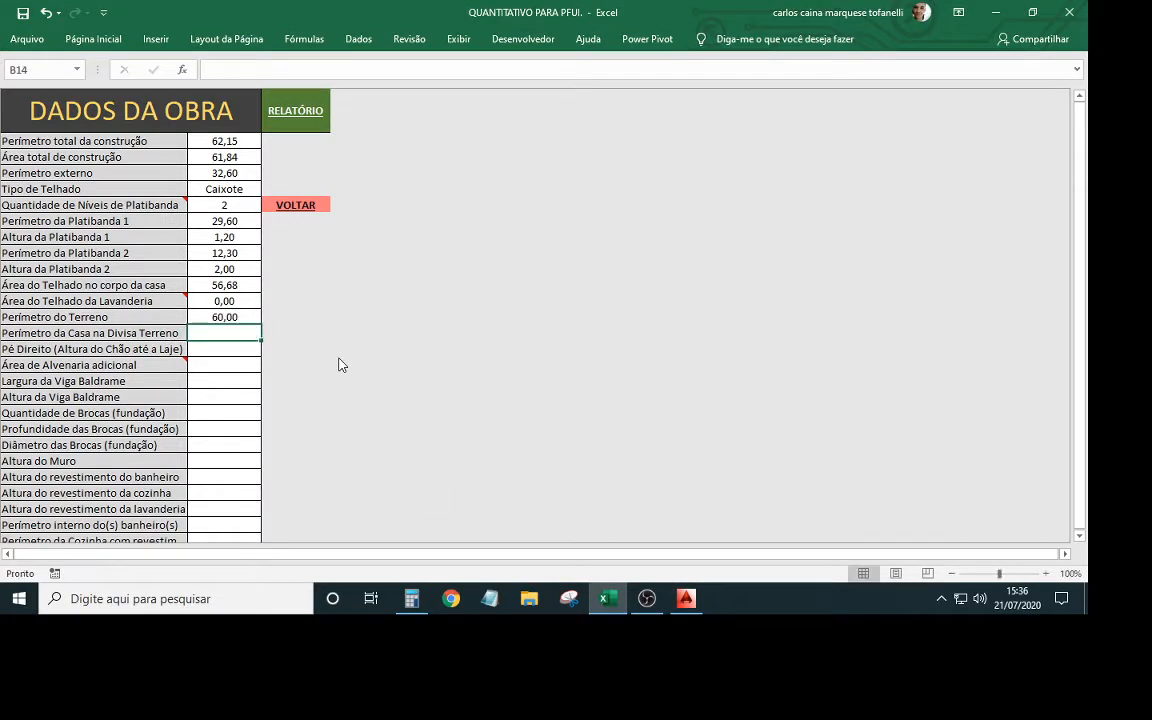
Check the floor-to-slab height in section CORTE B-B in AutoCAD, and set Pé Direito to 3 in the Excel workbook
left_click(225, 349)
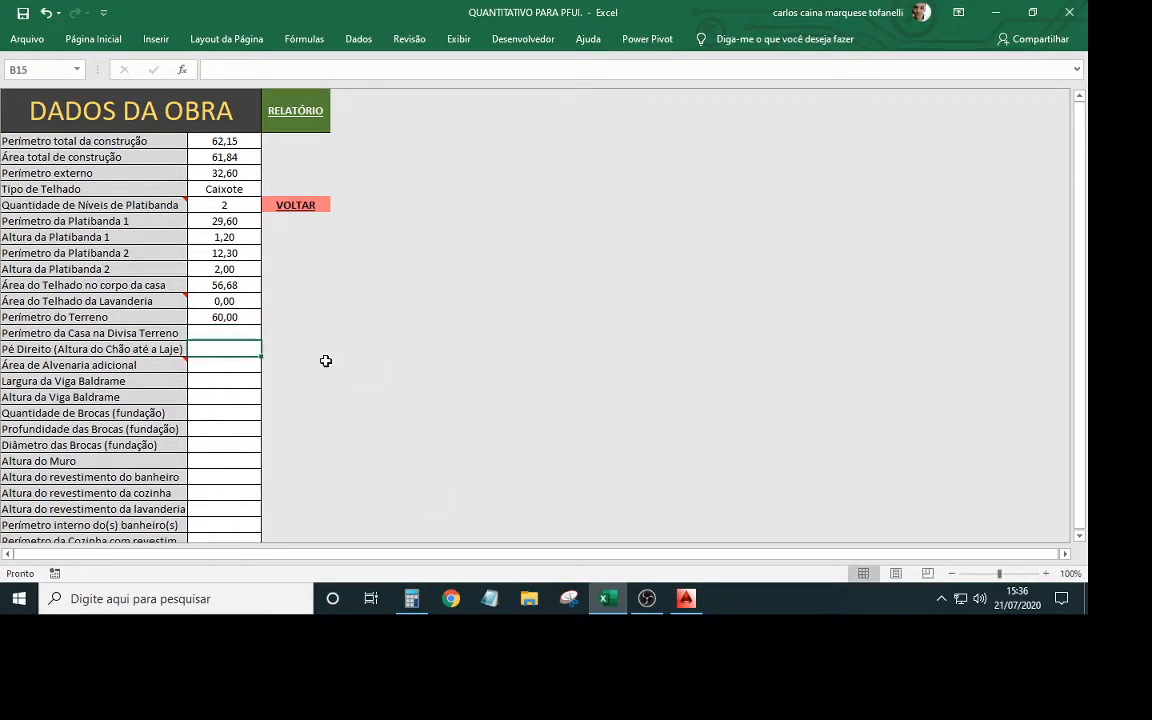
left_click(686, 598)
scroll(638, 265, "up", 6)
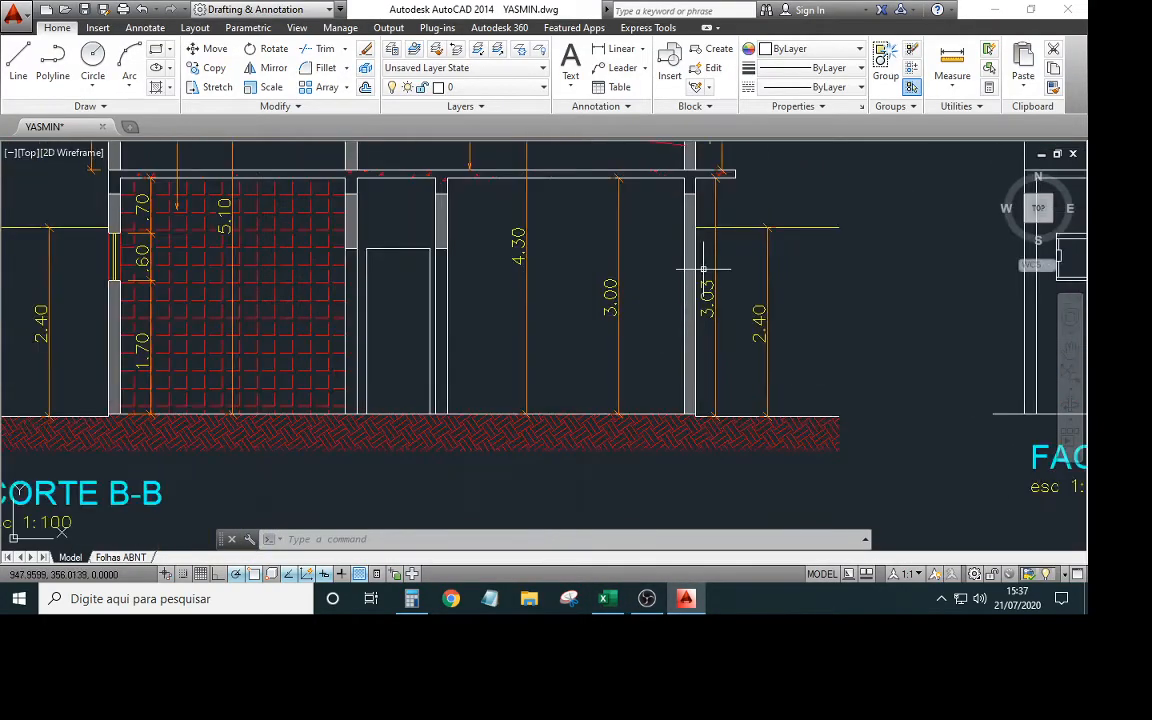
scroll(617, 288, "down", 1)
scroll(631, 332, "up", 2)
middle_click_drag(623, 375, 618, 420)
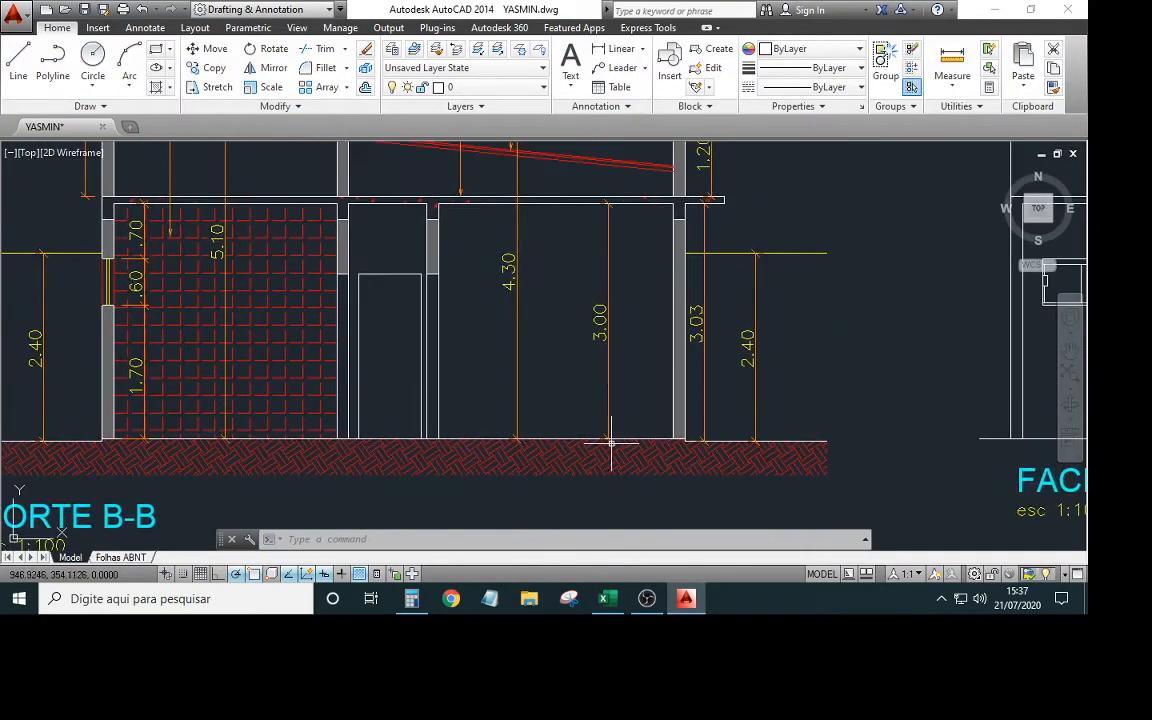
left_click(692, 602)
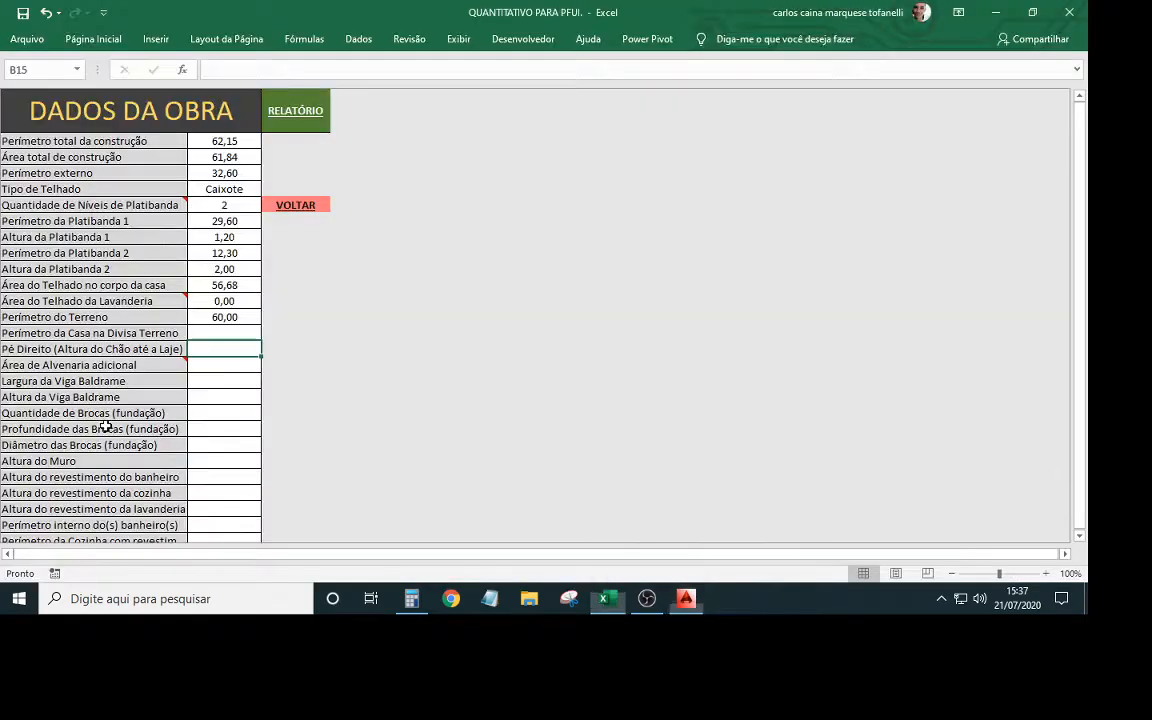
left_click(236, 336)
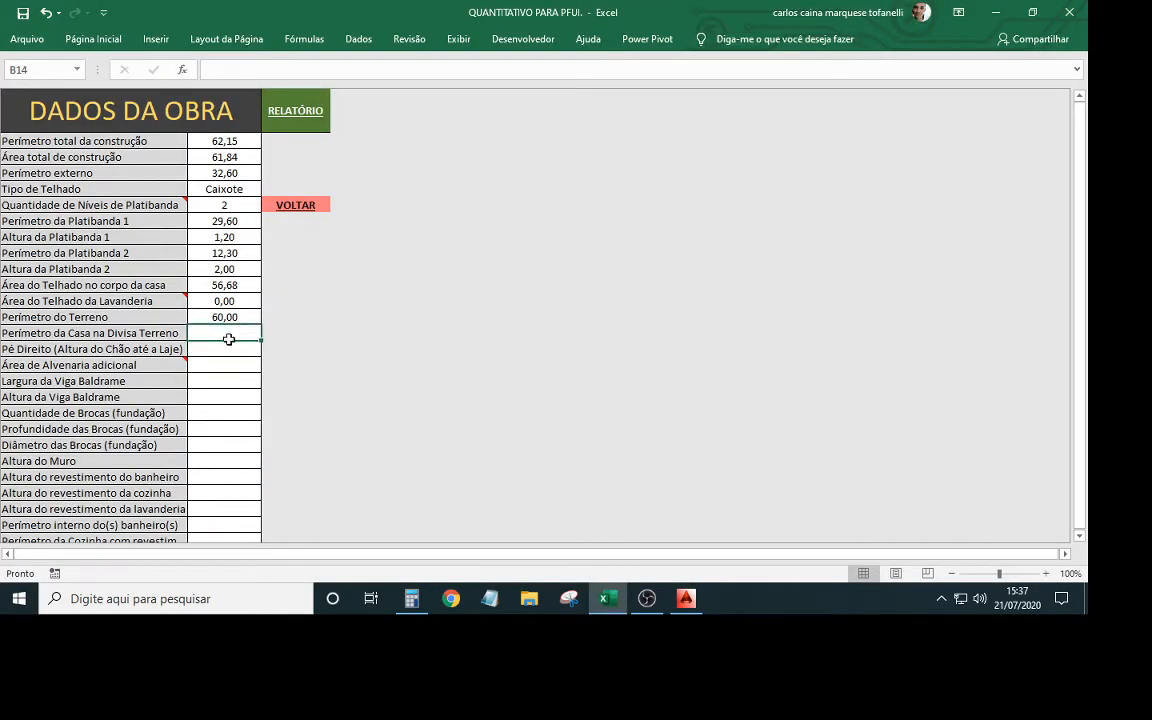
left_click(231, 352)
type("3")
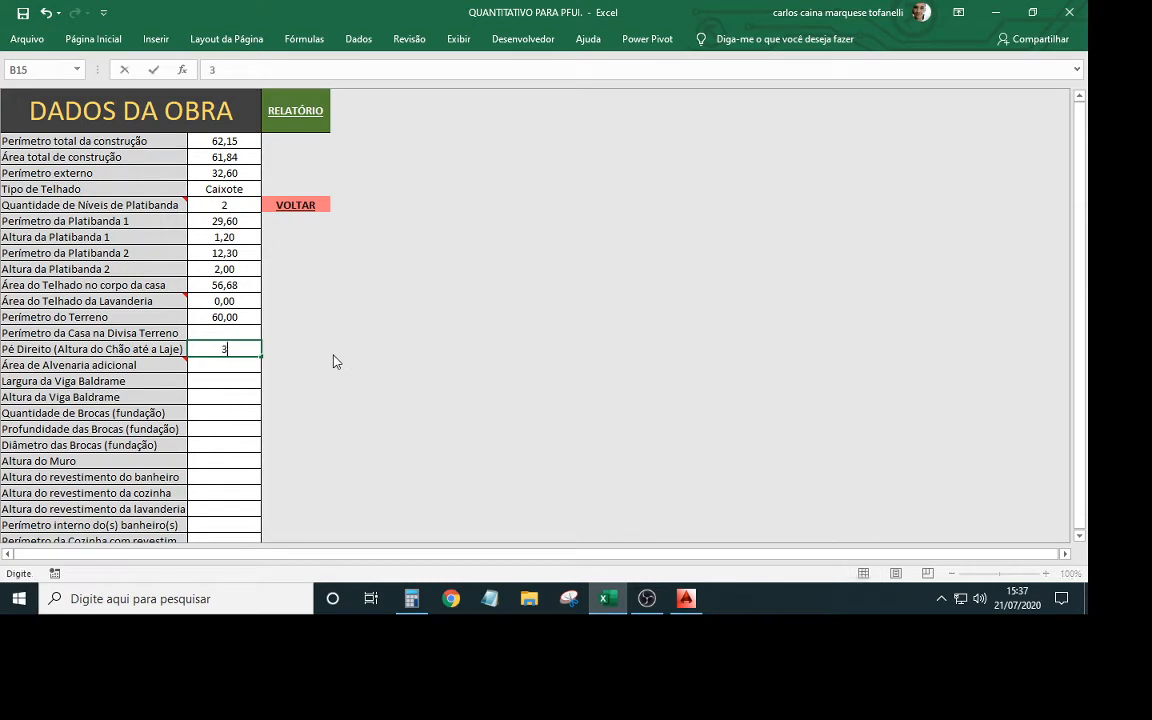
key("Return")
Examine the AutoCAD floor plan to find which house wall runs along the lot boundary for Perímetro da Casa na Divisa Terreno
key("Up")
key("Up")
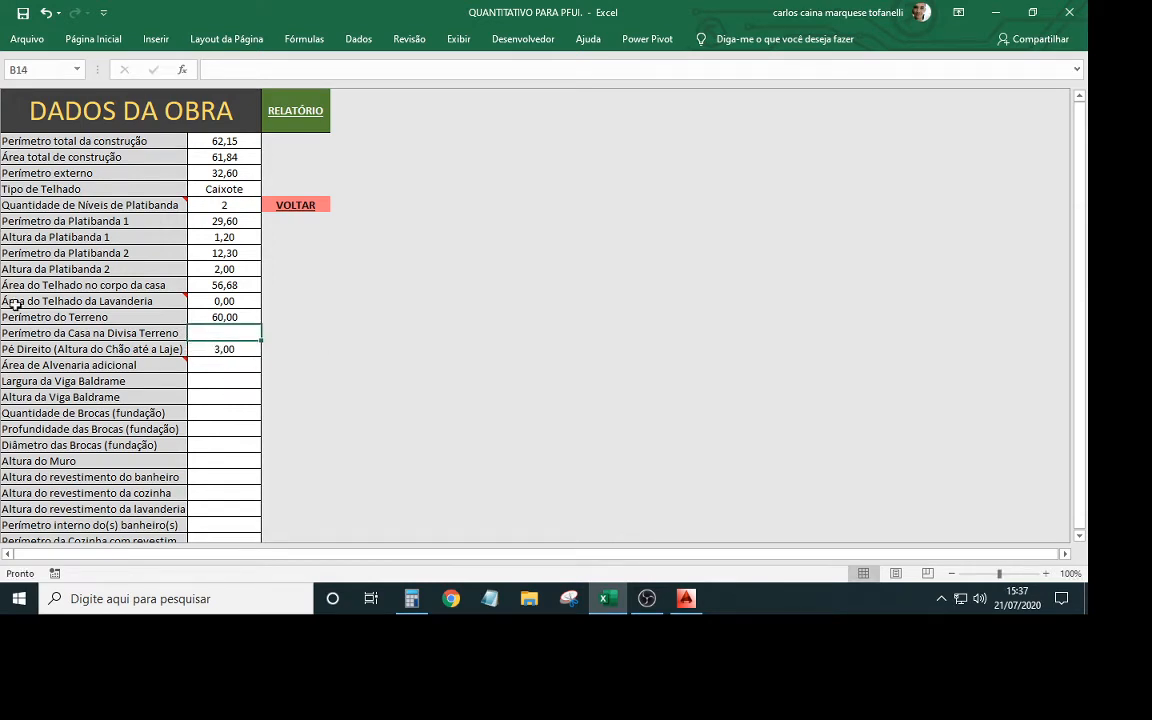
left_click(70, 335)
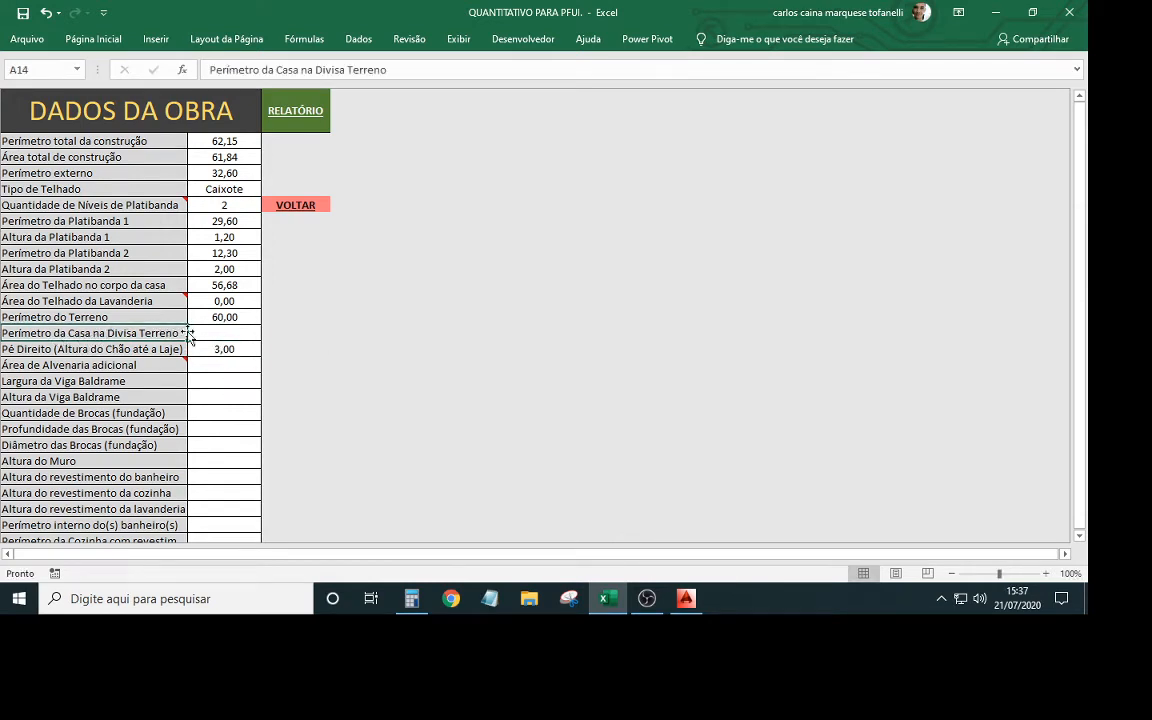
left_click(686, 598)
scroll(378, 327, "up", 8)
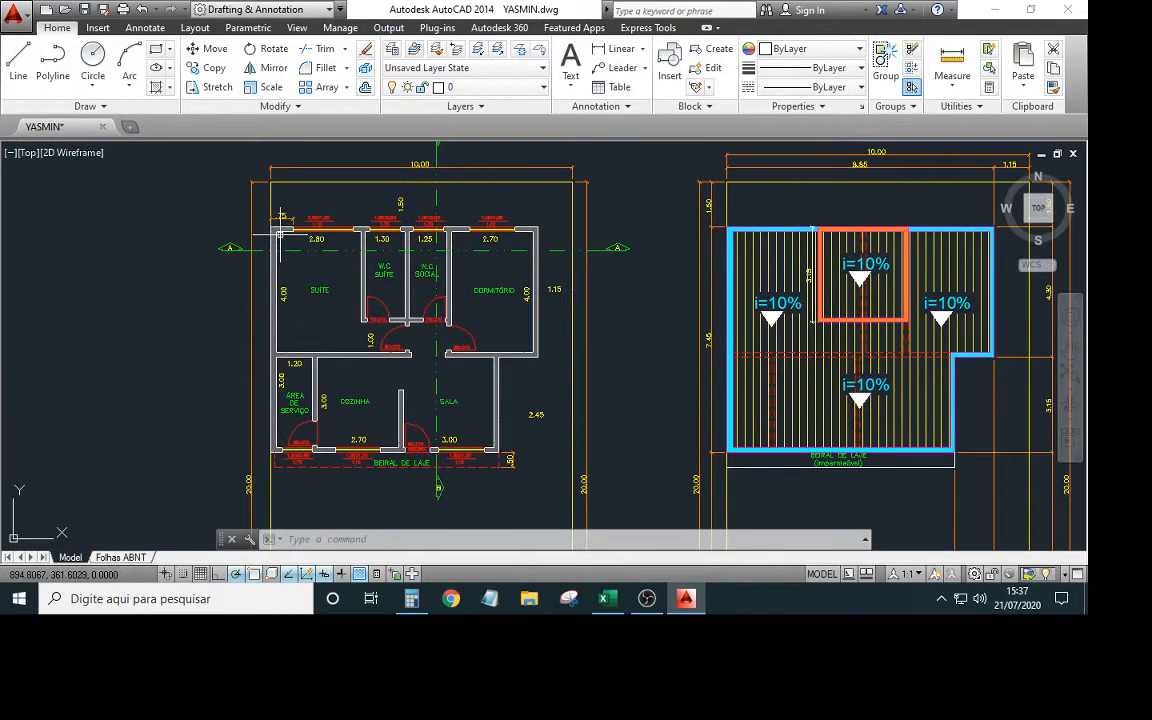
scroll(281, 236, "down", 3)
scroll(238, 318, "up", 3)
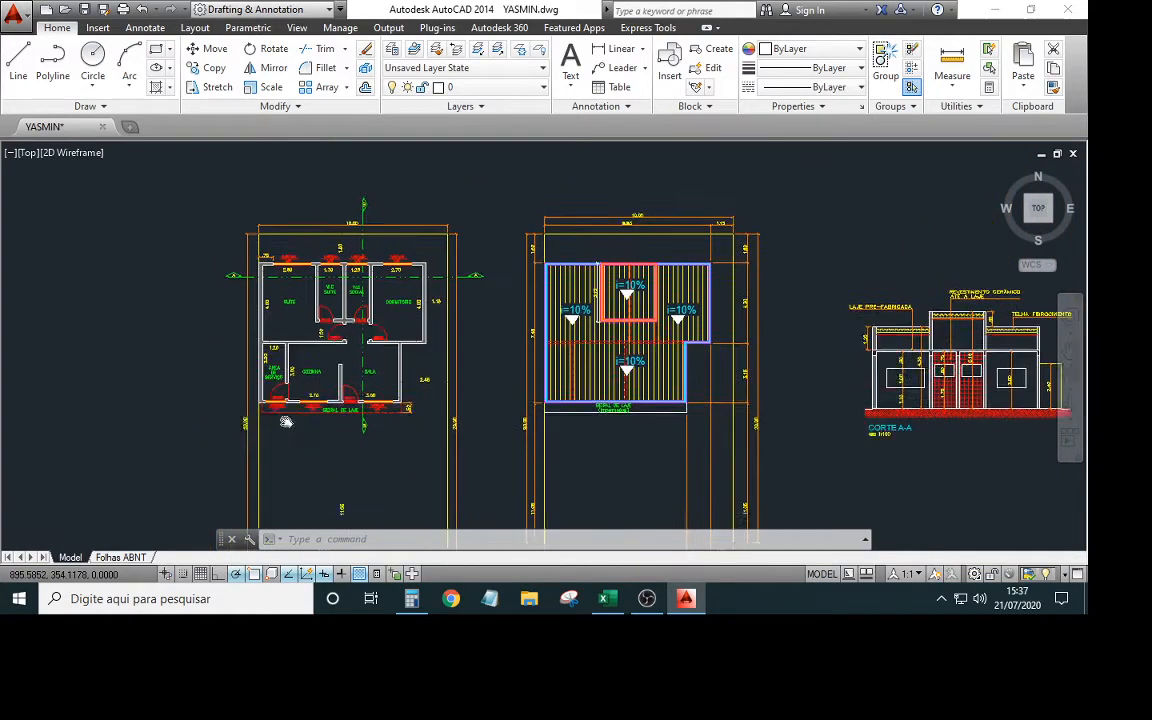
scroll(290, 366, "down", 2)
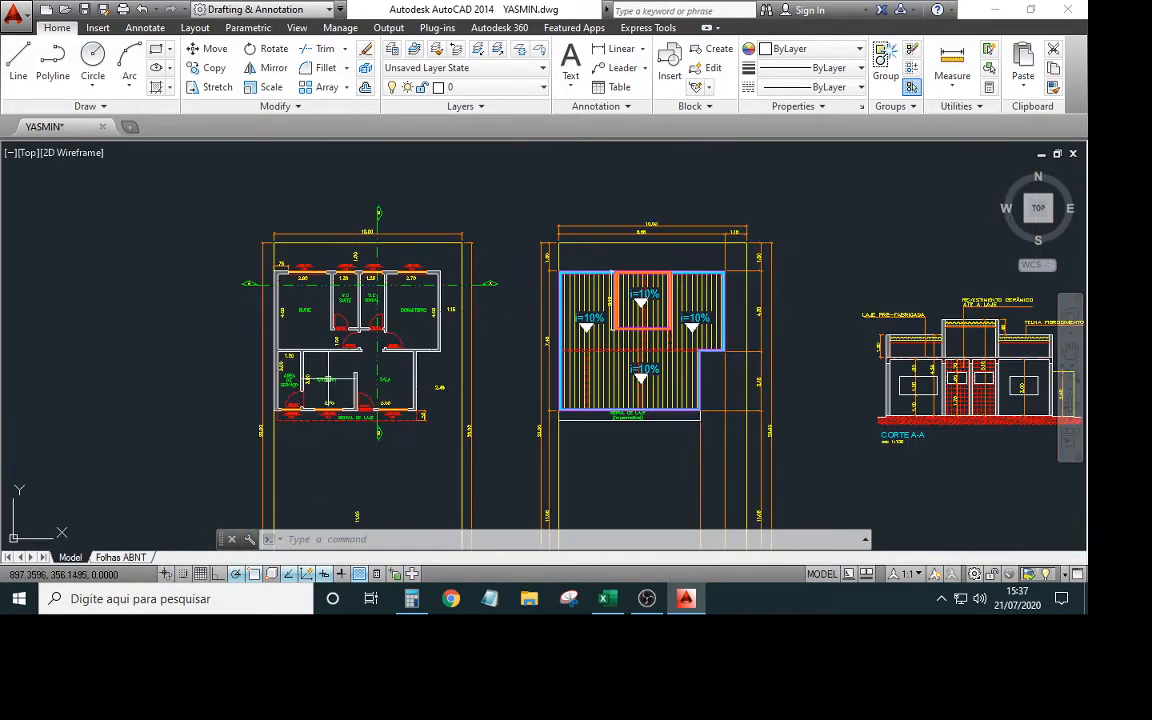
scroll(312, 350, "up", 2)
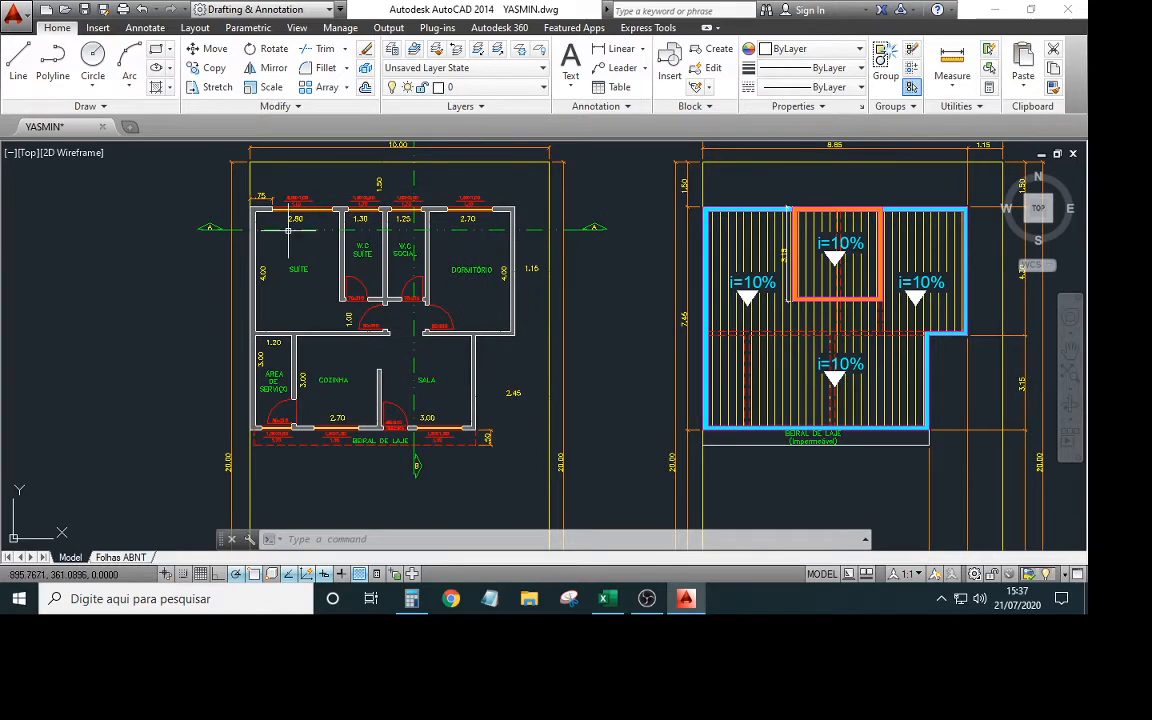
scroll(257, 219, "up", 2)
scroll(263, 219, "down", 2)
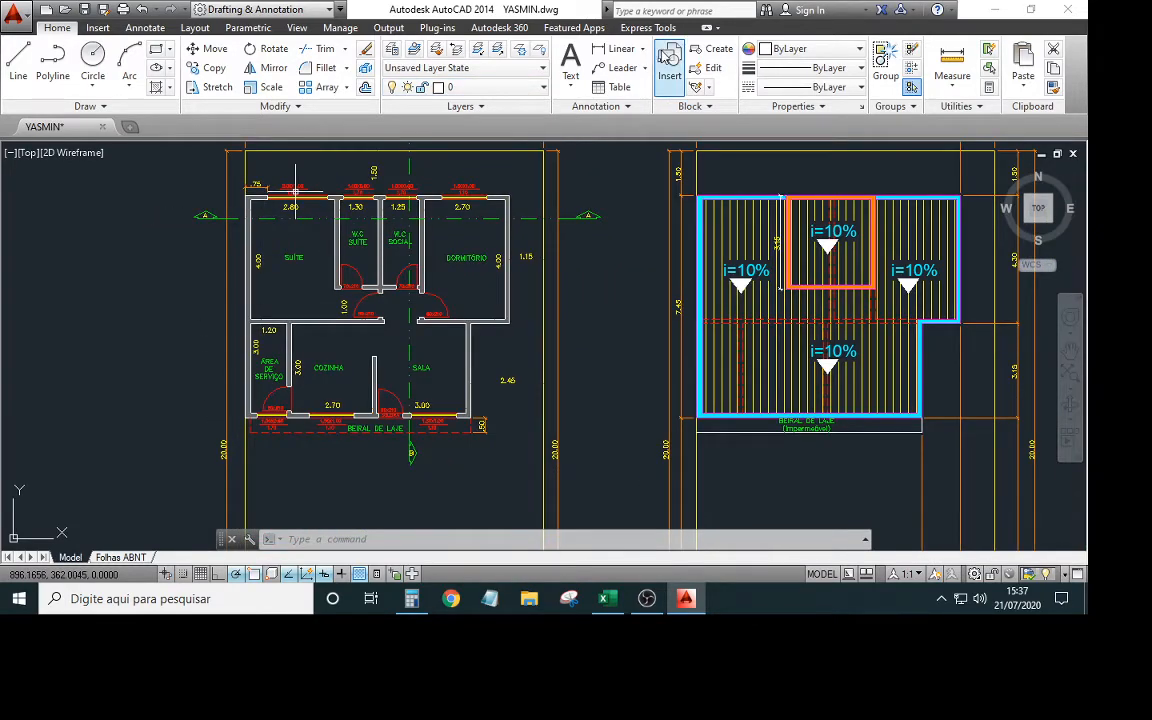
Measure the full length of the house's outer wall on the lot boundary, alongside the suíte and área de serviço
left_click(610, 48)
scroll(256, 416, "up", 2)
left_click(256, 416)
scroll(268, 322, "down", 2)
scroll(277, 313, "up", 3)
left_click(250, 352)
scroll(249, 352, "down", 3)
scroll(230, 400, "up", 3)
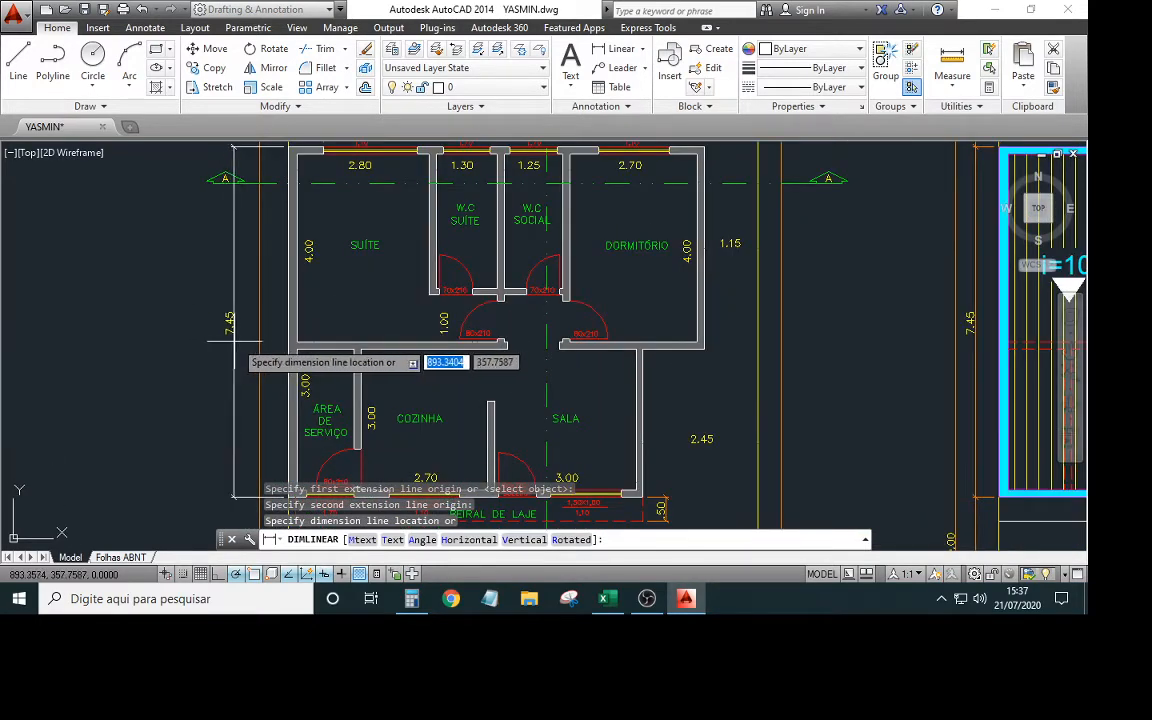
middle_click_drag(276, 405, 281, 313)
key("Escape")
scroll(281, 313, "down", 2)
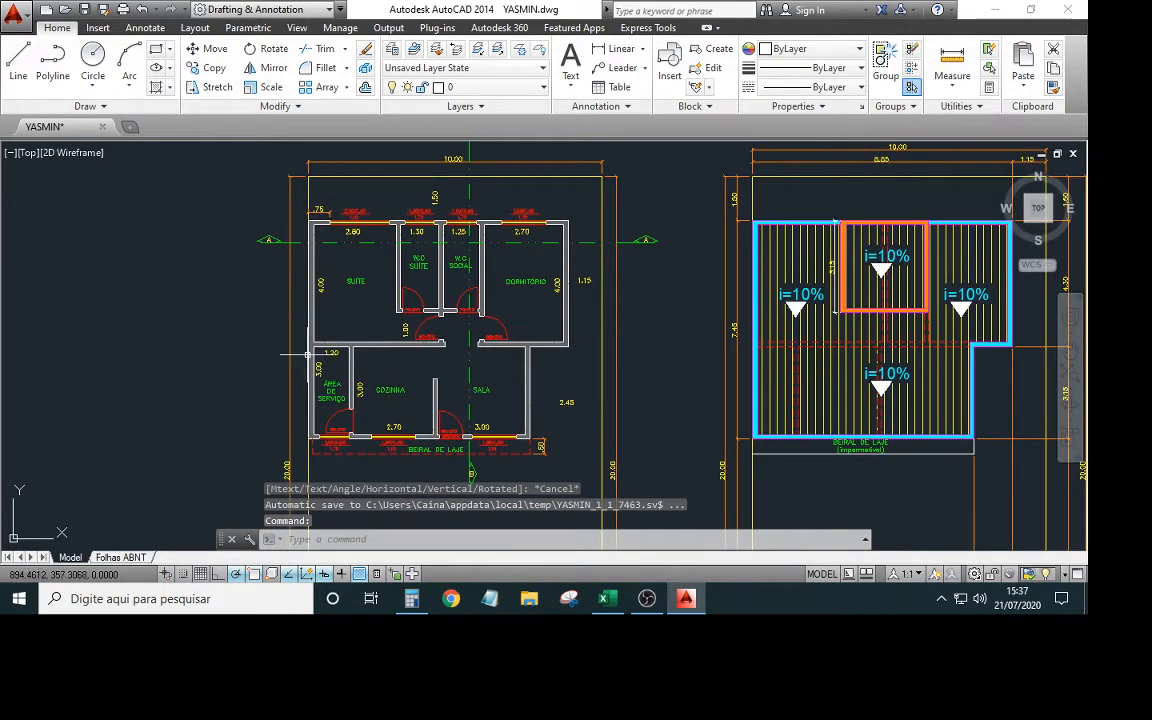
Set Perímetro da Casa na Divisa Terreno to 7,45 in the Excel workbook
middle_click_drag(285, 415, 256, 324)
left_click(605, 598)
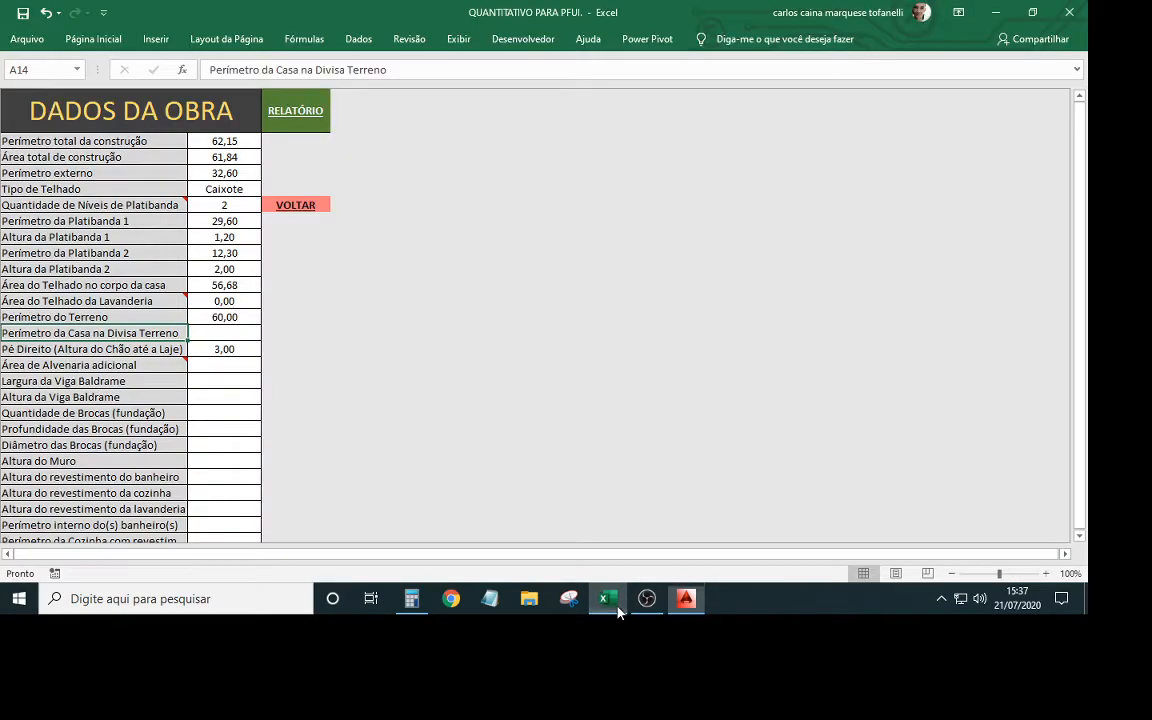
left_click(224, 332)
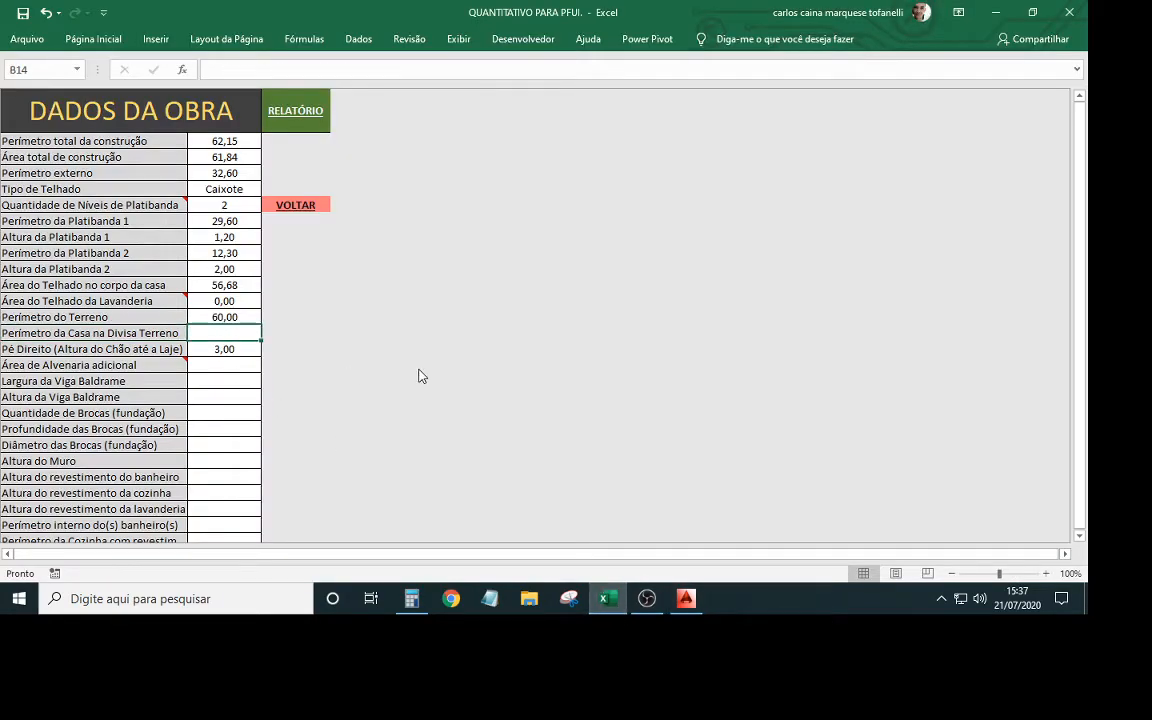
type("7,45")
key("Return")
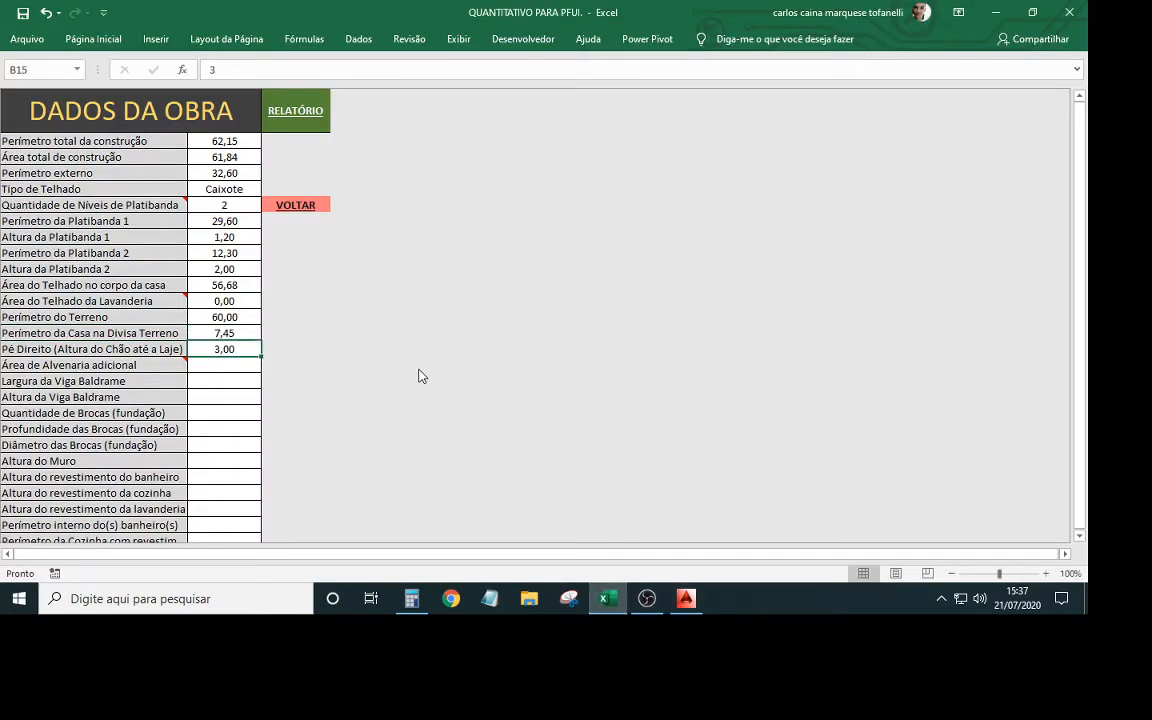
key("Return")
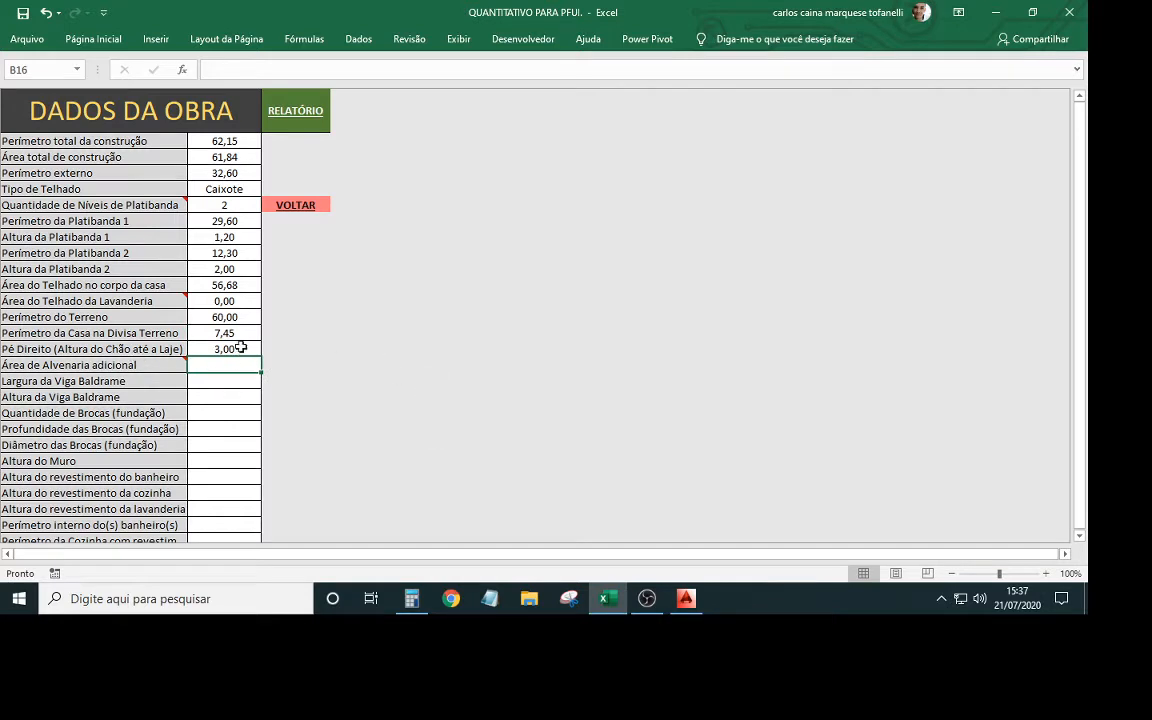
Examine the AutoCAD floor plan for walls relevant to Área de Alvenaria adicional, and return to that field in the Excel workbook
mouse_move(115, 366)
left_click(685, 599)
scroll(369, 314, "down", 2)
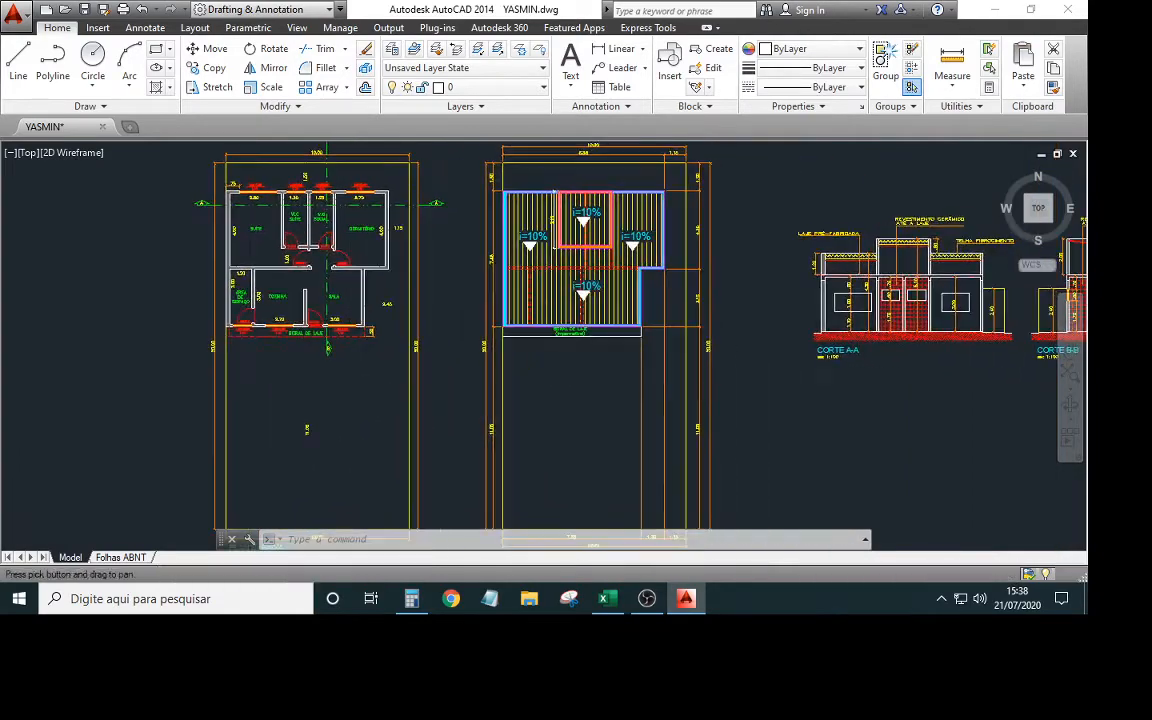
scroll(380, 288, "up", 4)
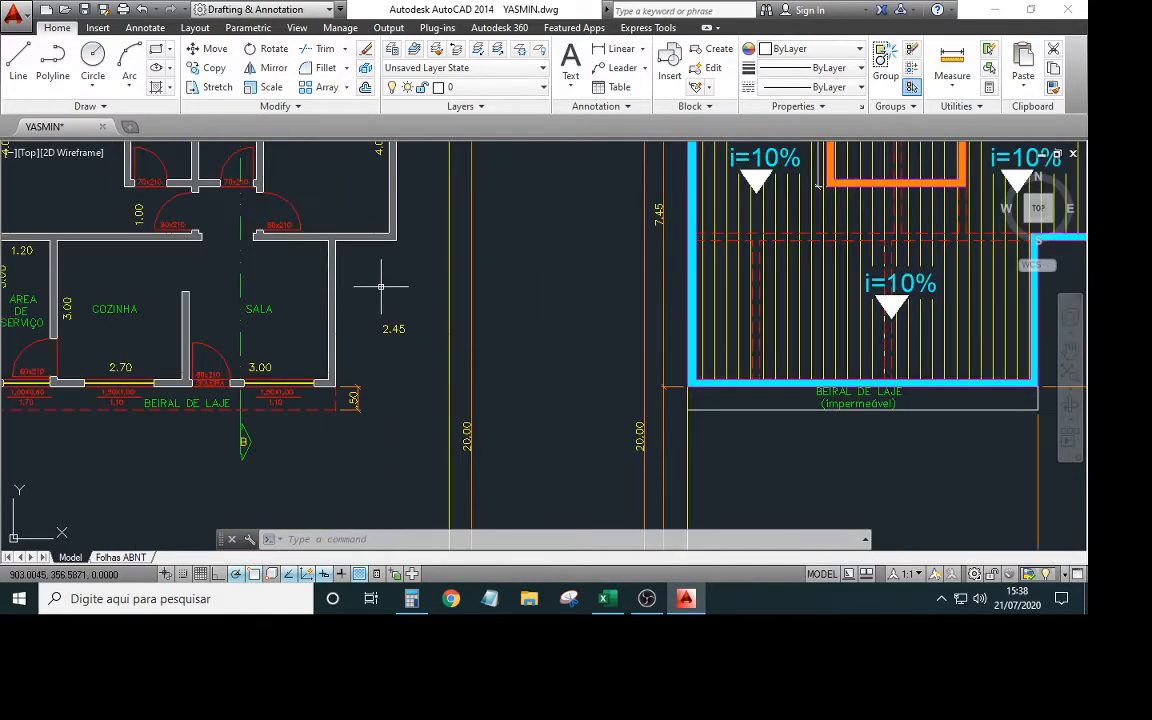
middle_click_drag(380, 288, 610, 317)
scroll(597, 365, "up", 2)
middle_click_drag(597, 365, 462, 375)
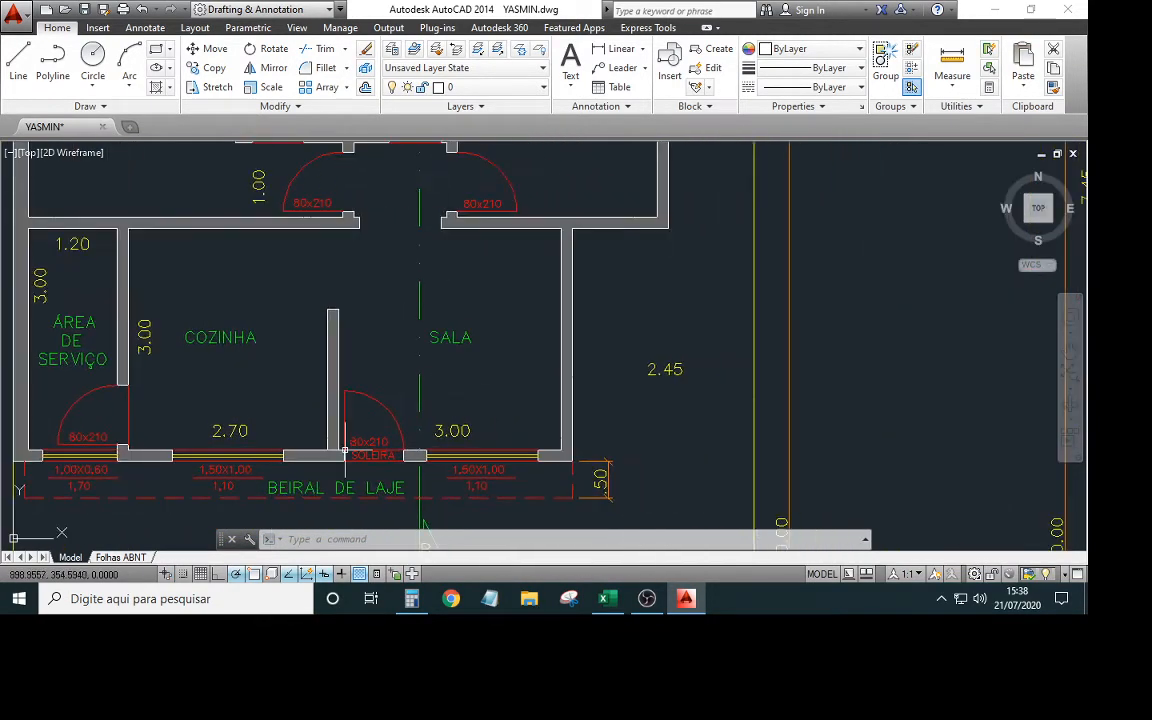
scroll(391, 403, "down", 2)
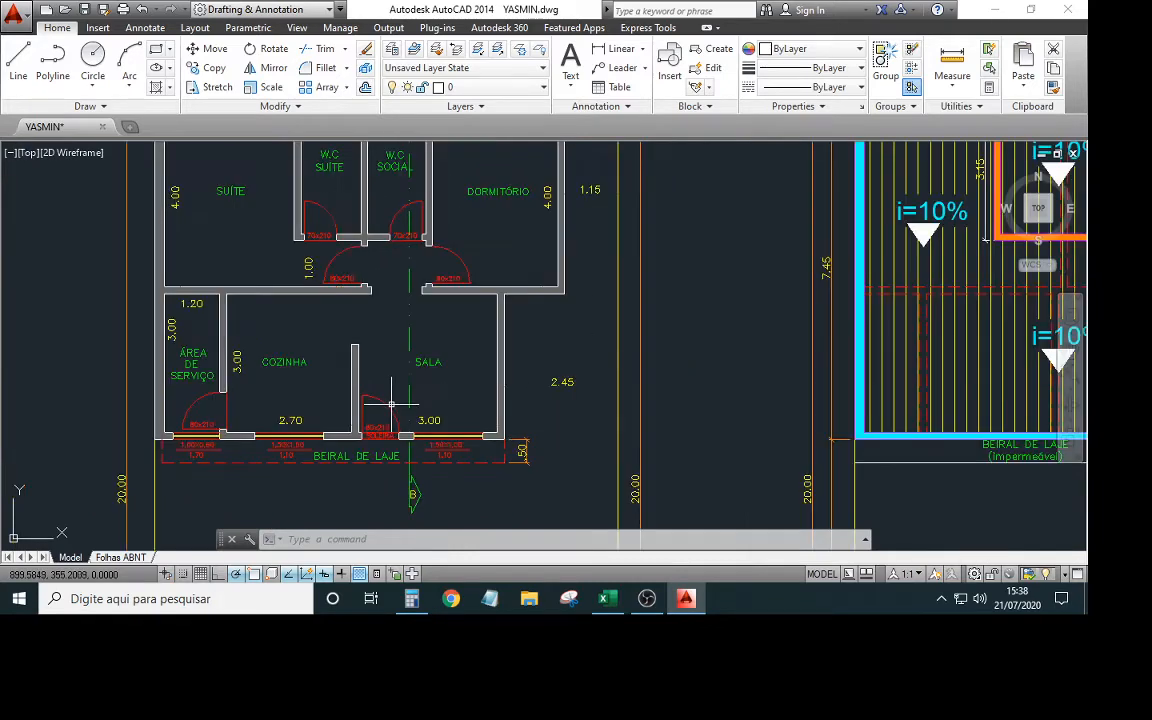
scroll(433, 376, "down", 2)
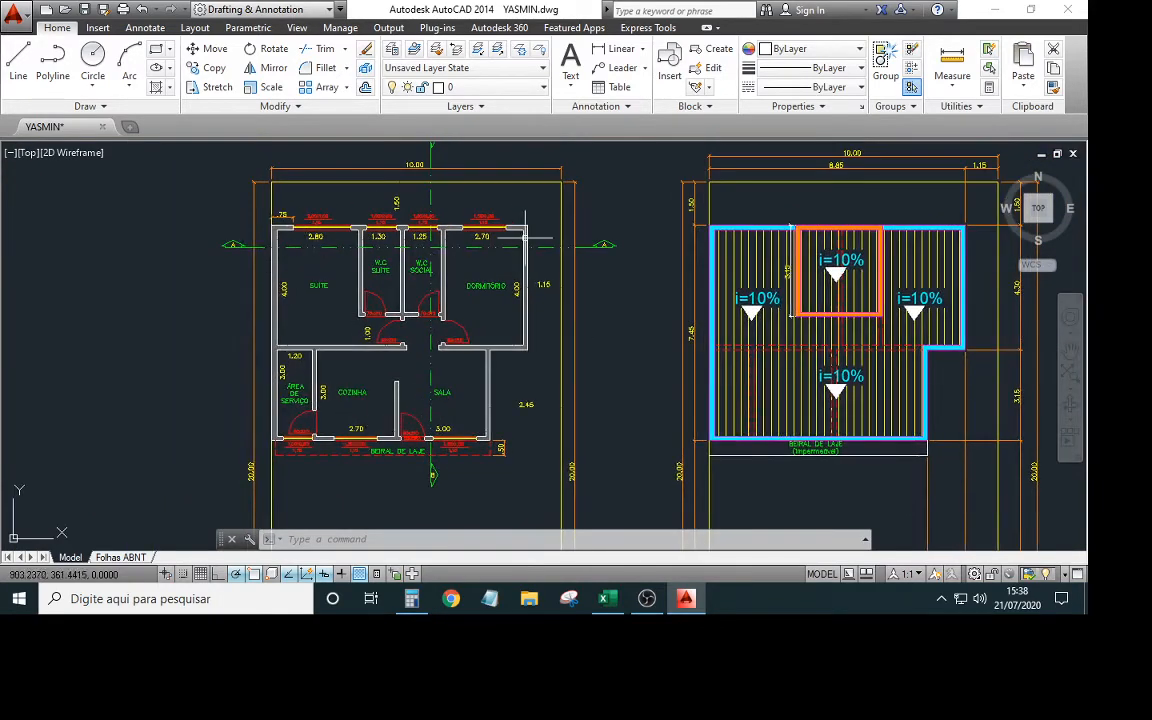
scroll(405, 386, "up", 2)
scroll(365, 404, "down", 2)
scroll(355, 334, "up", 2)
scroll(371, 386, "down", 1)
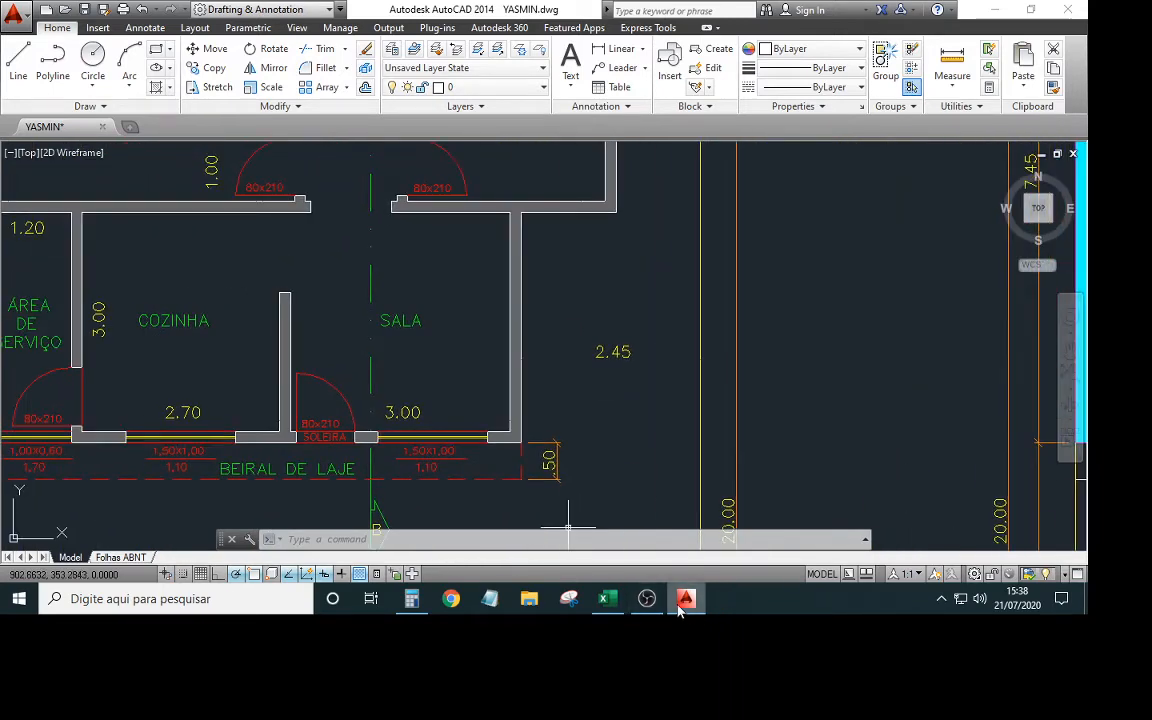
left_click(605, 598)
left_click(163, 371)
left_click(210, 364)
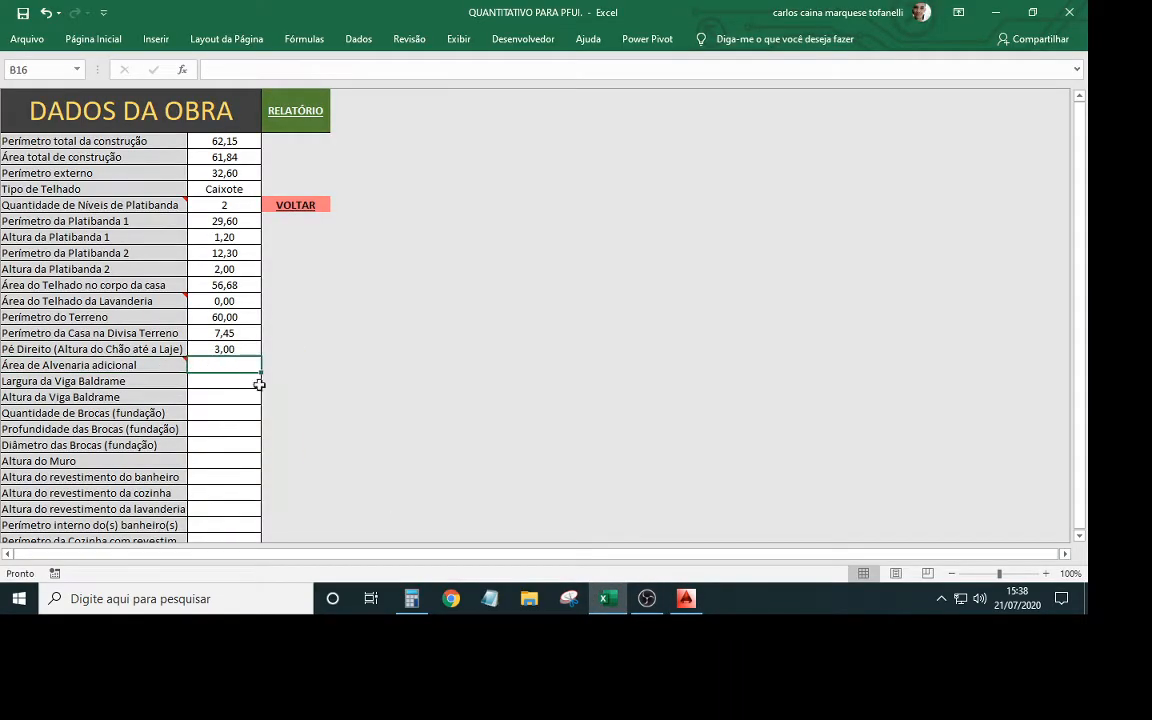
Measure the sala's inner width along the front wall, from the entrance door side to the outer wall, in AutoCAD
left_click(686, 599)
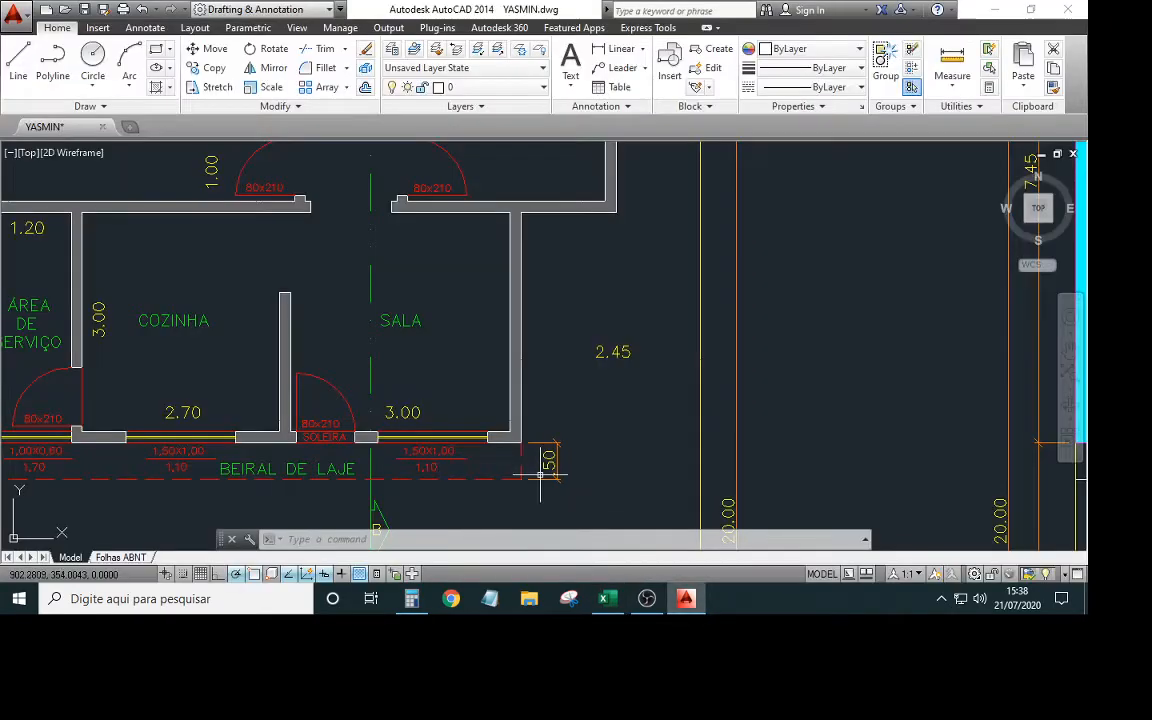
left_click(620, 48)
scroll(320, 468, "up", 2)
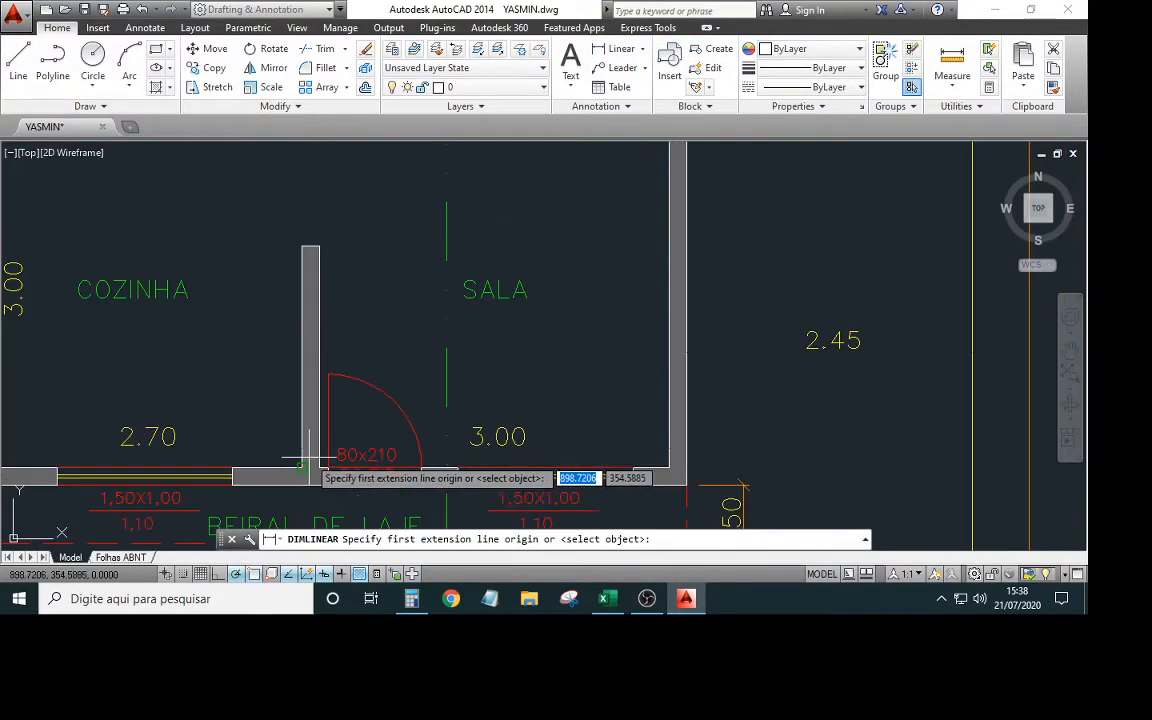
left_click(327, 468)
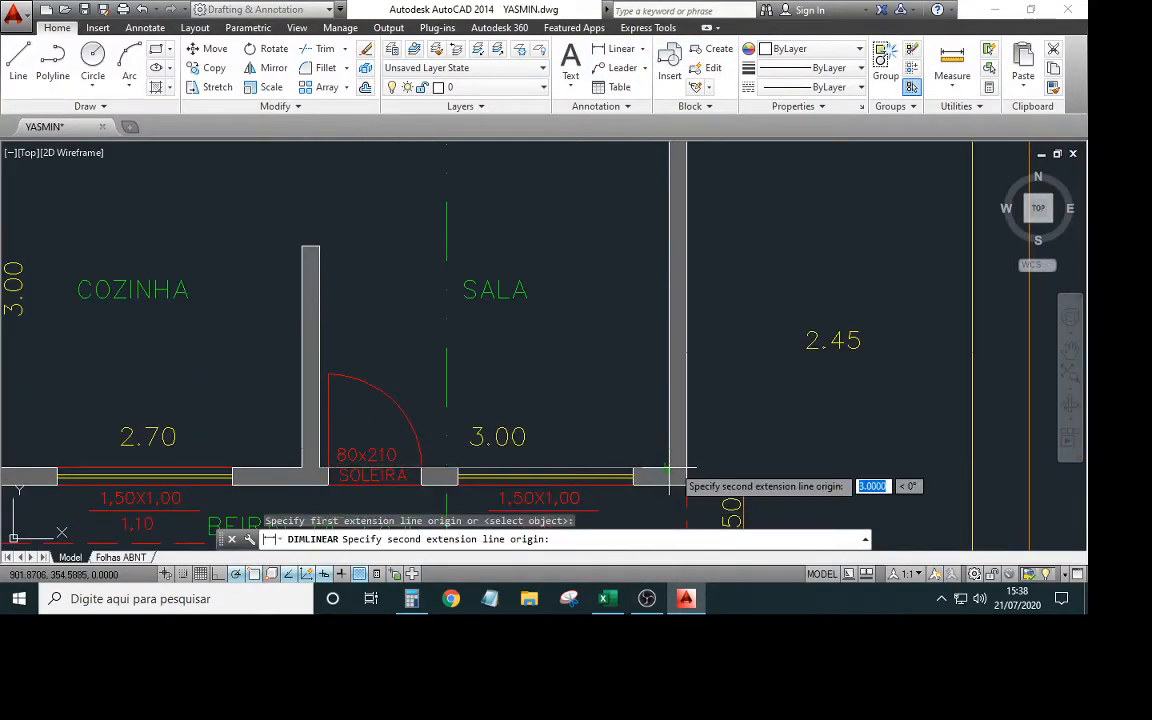
key("Escape")
scroll(485, 411, "down", 2)
left_click(18, 62)
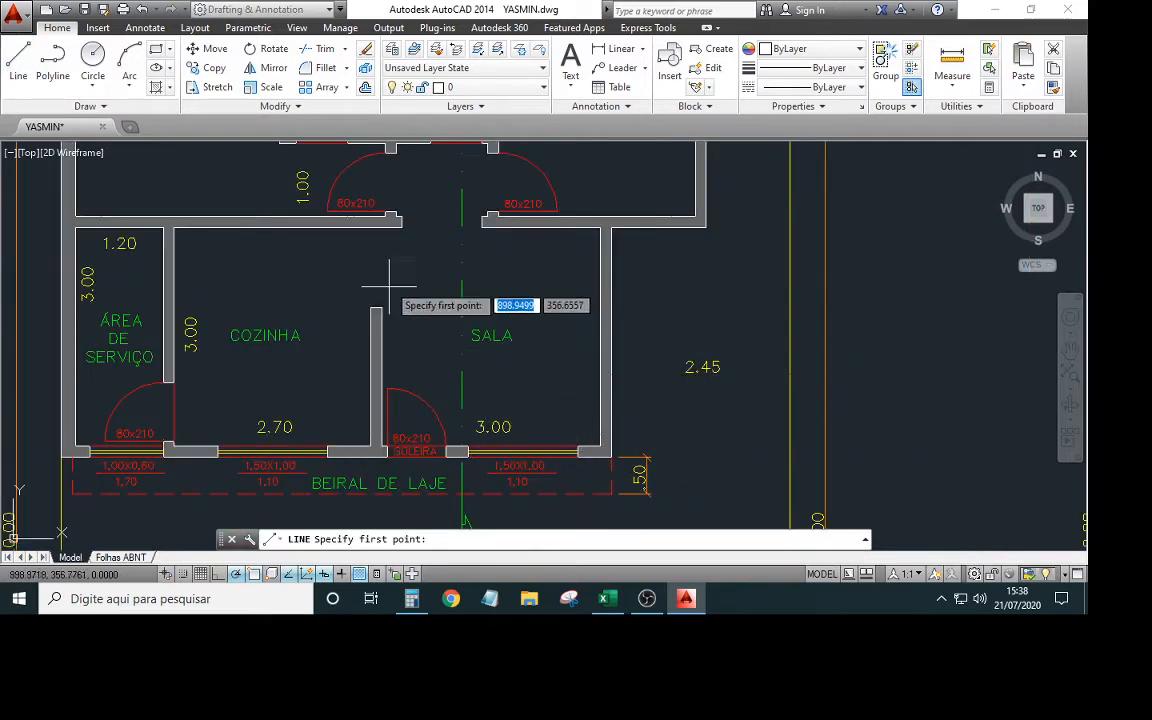
left_click(380, 447)
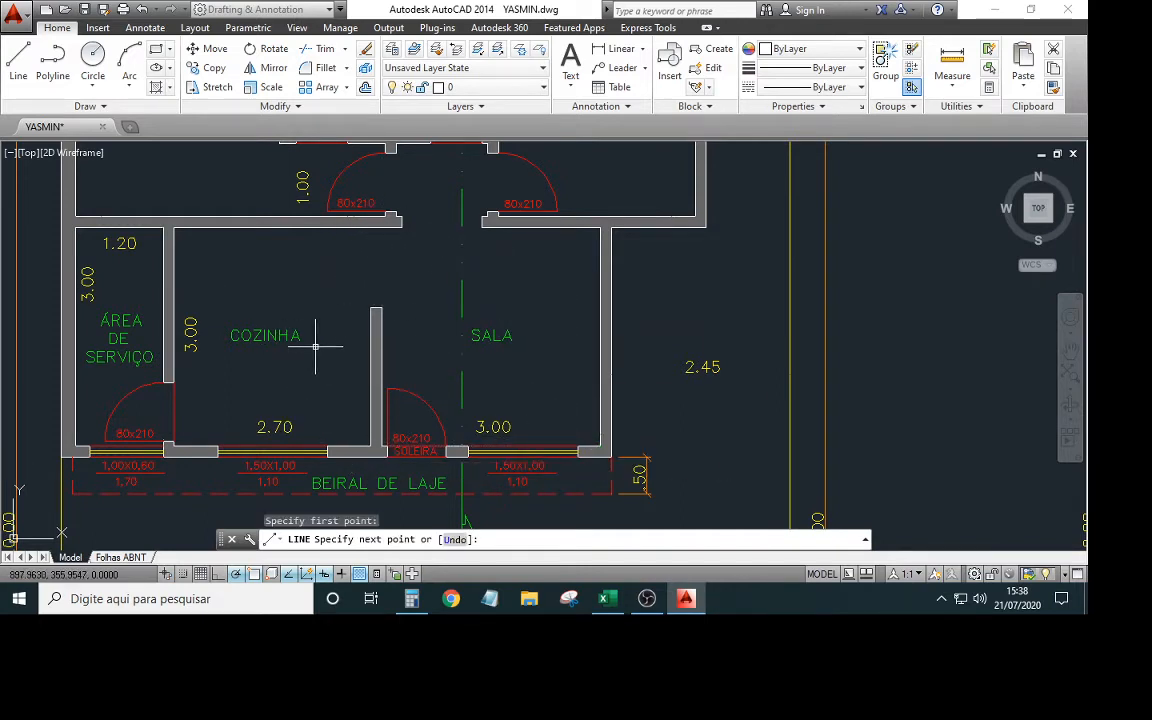
key("Escape")
Review the cozinha, sala and outer walls in the floor plan, and switch back to the Excel workbook
scroll(476, 257, "down", 2)
scroll(478, 260, "up", 2)
middle_click_drag(478, 260, 442, 239)
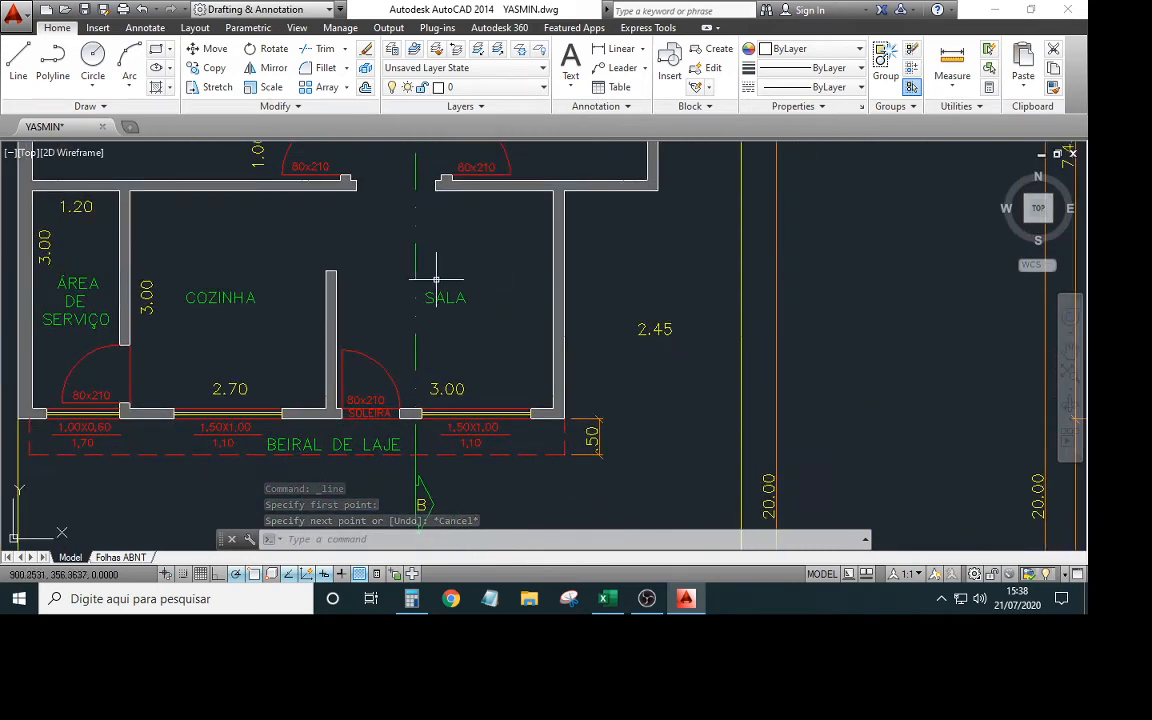
middle_click_drag(452, 309, 450, 332)
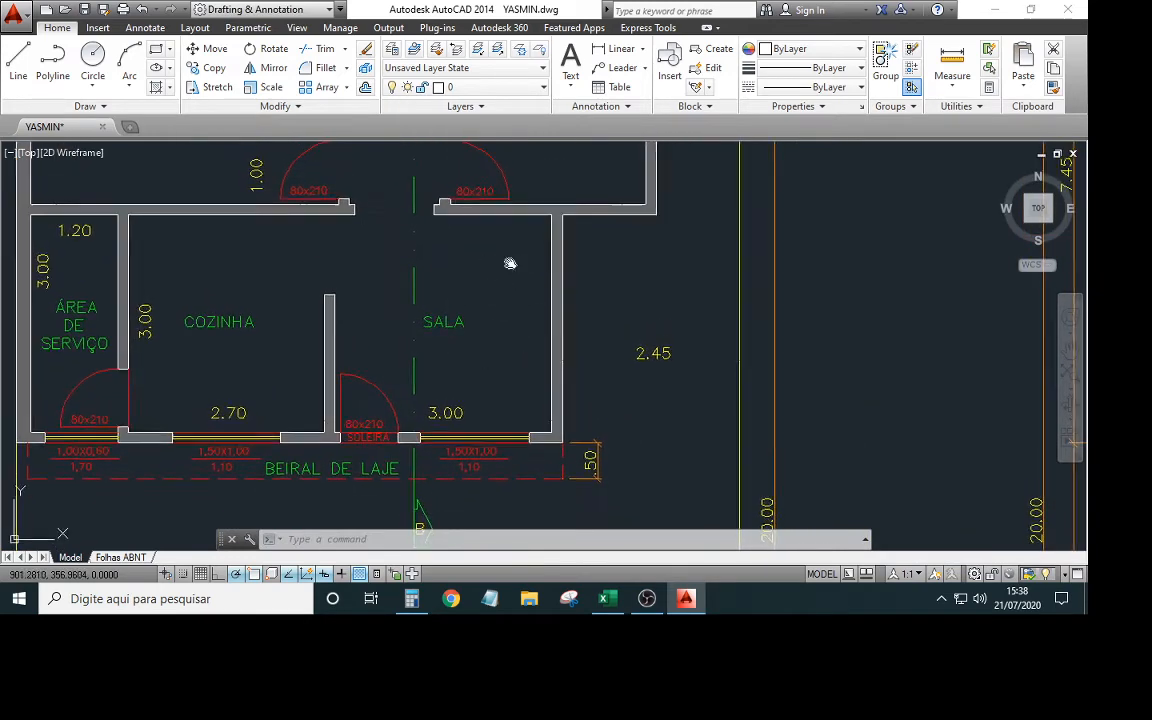
middle_click_drag(508, 259, 510, 296)
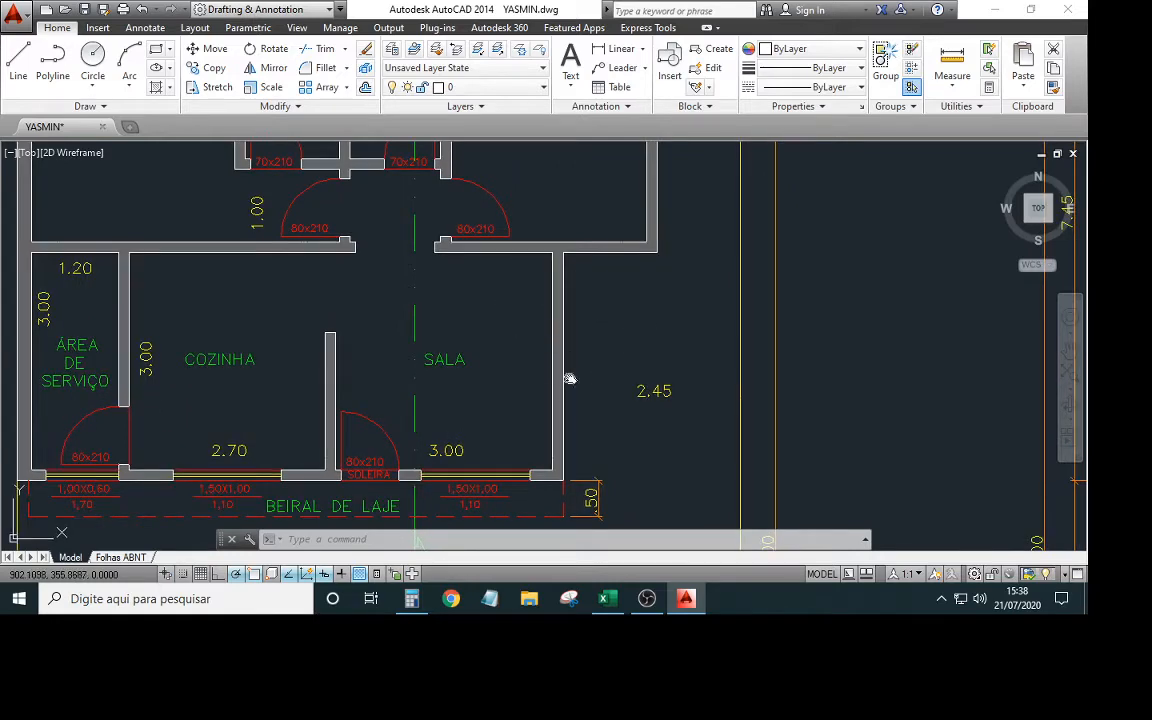
middle_click_drag(619, 360, 617, 377)
left_click(605, 598)
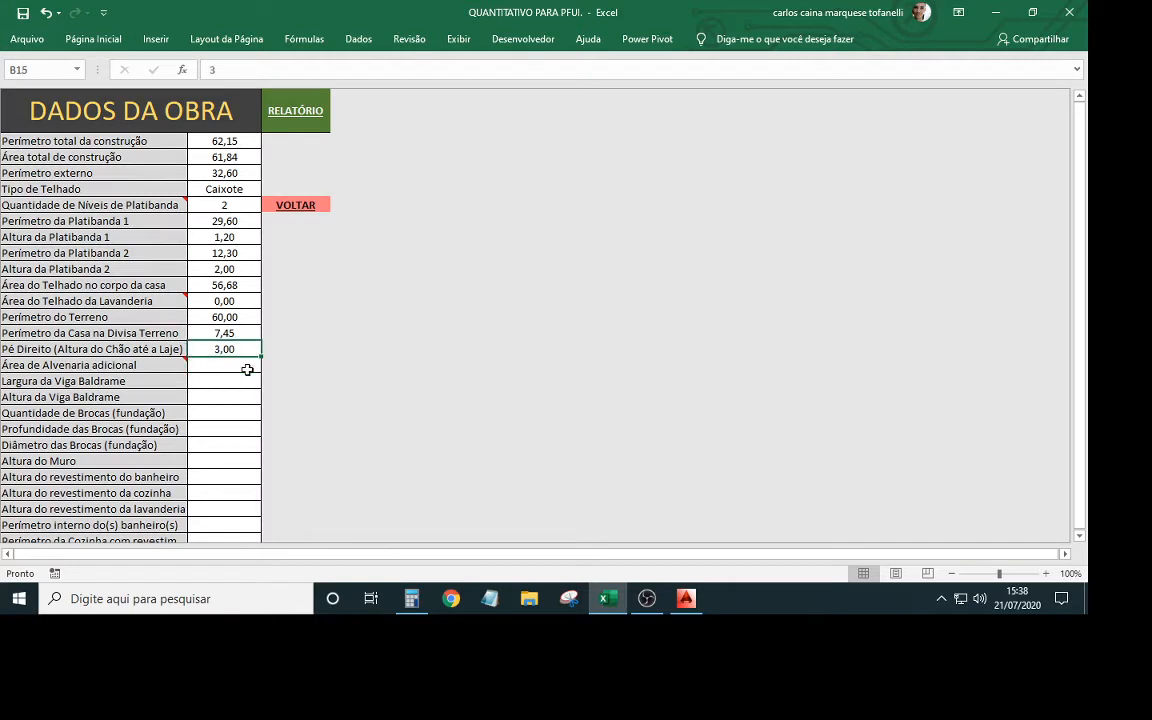
Set Área de Alvenaria adicional to 0 in the DADOS DA OBRA form
key("Up")
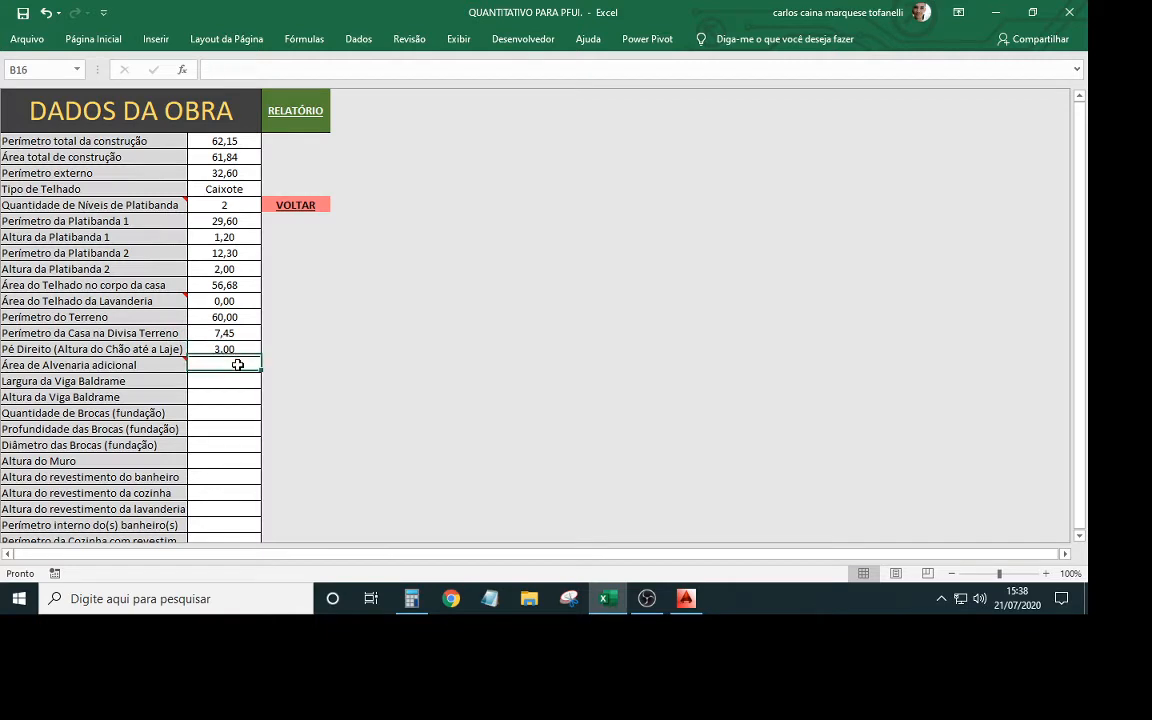
left_click(236, 363)
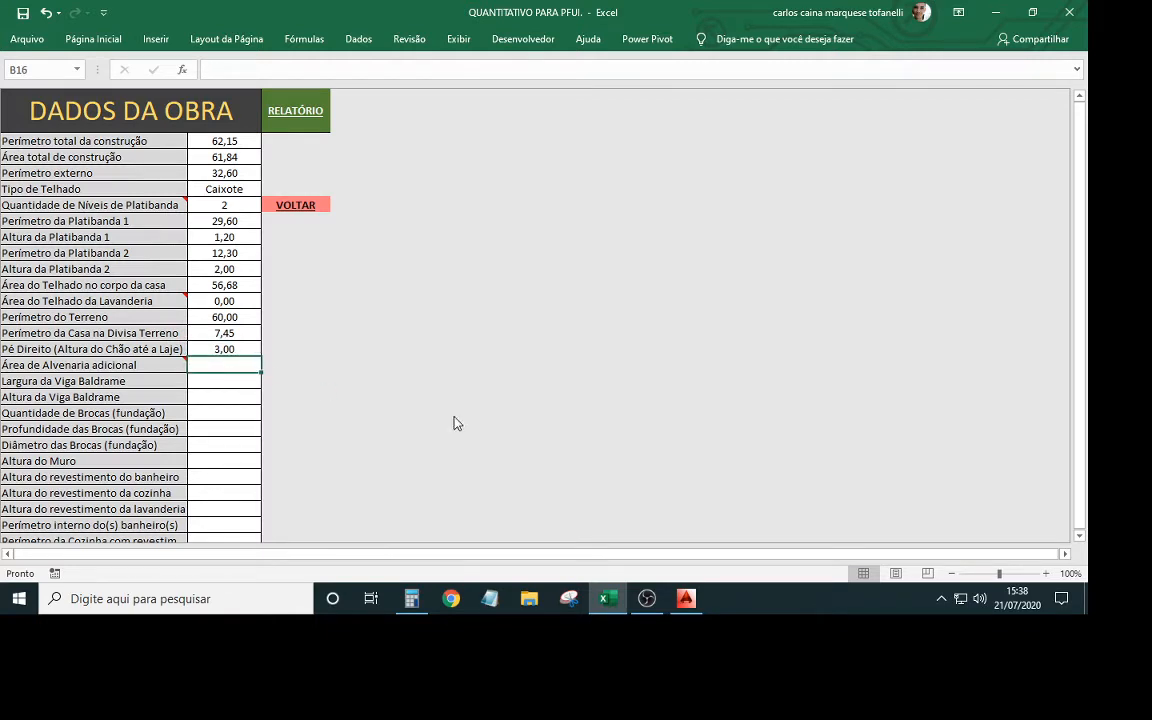
type("12")
key("Return")
type("0")
key("Return")
left_click(689, 614)
left_click(689, 614)
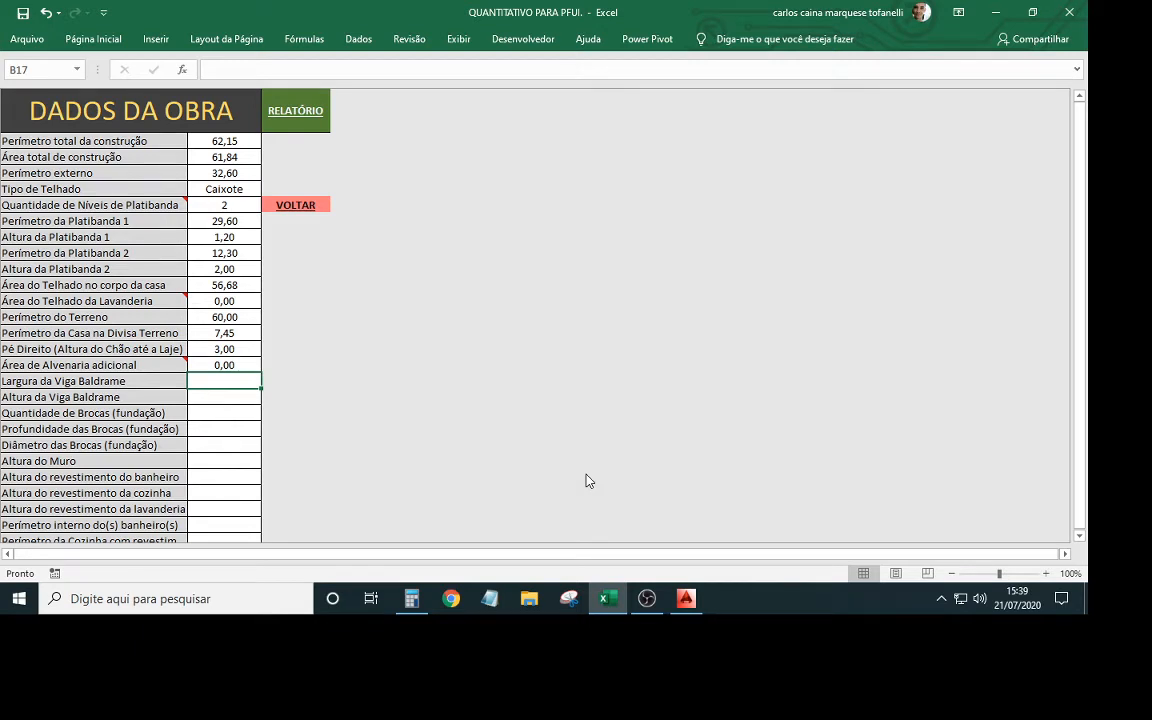
Set Largura da Viga Baldrame to 0,20 and Altura da Viga Baldrame to 0,3
type("0,20")
key("Return")
key("Up")
left_click(223, 403)
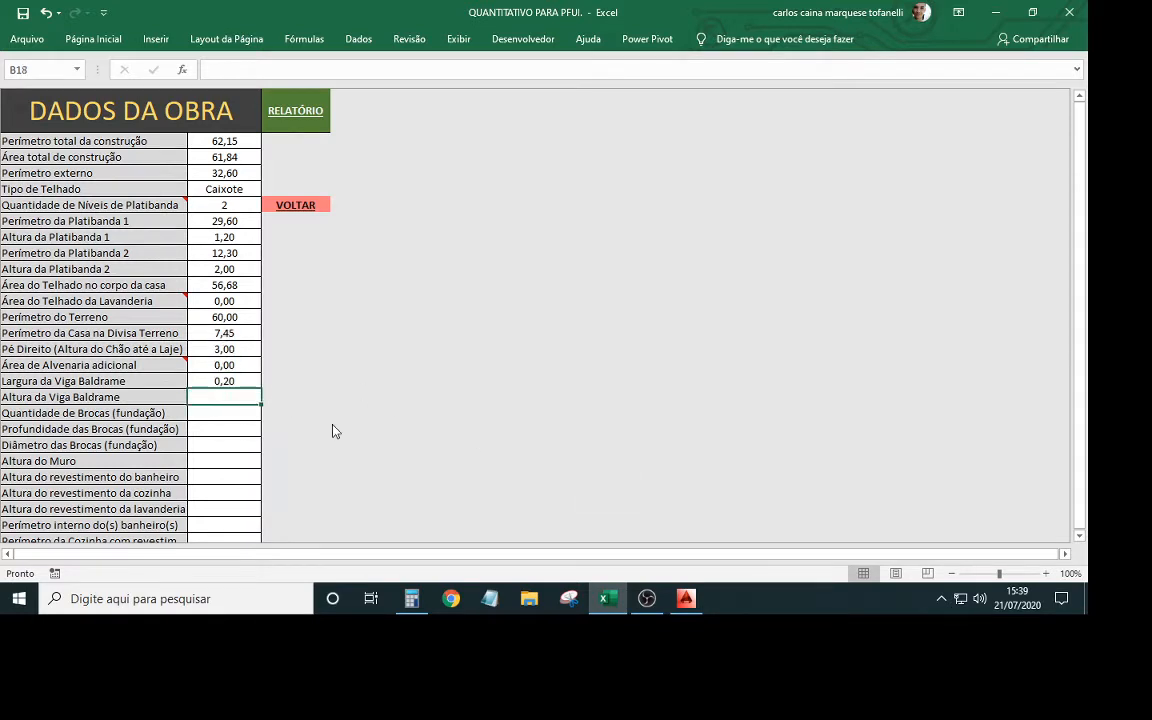
type("0,3")
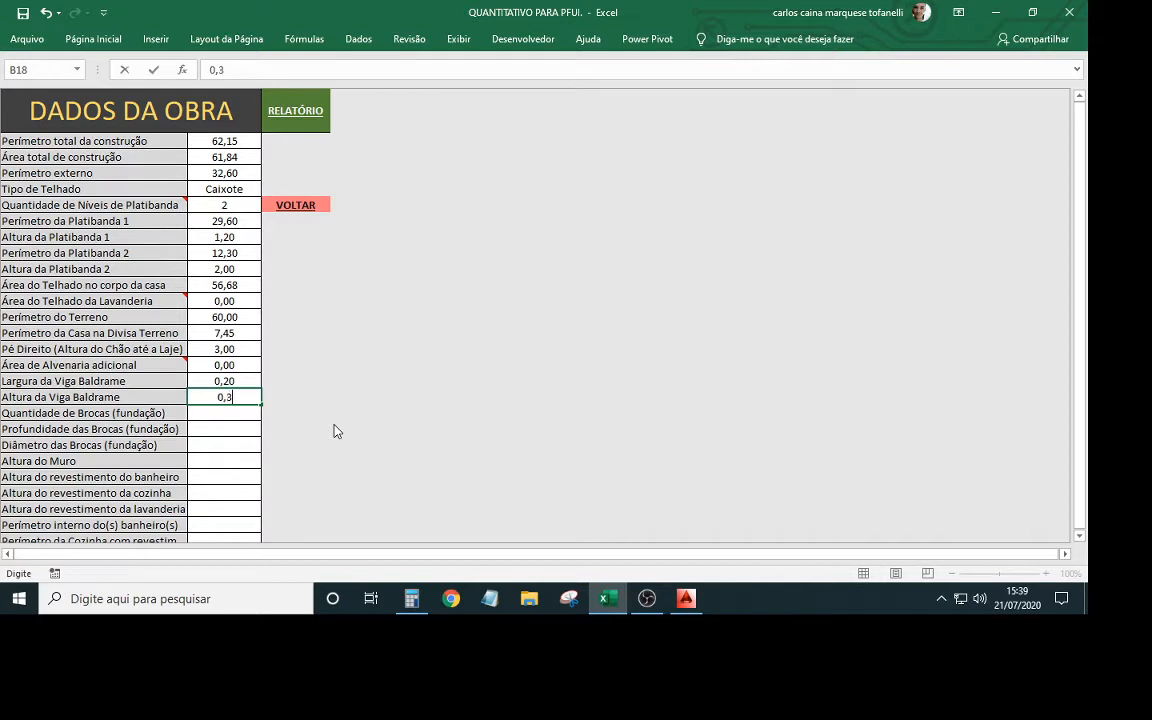
key("Return")
left_click(232, 401)
left_click(231, 416)
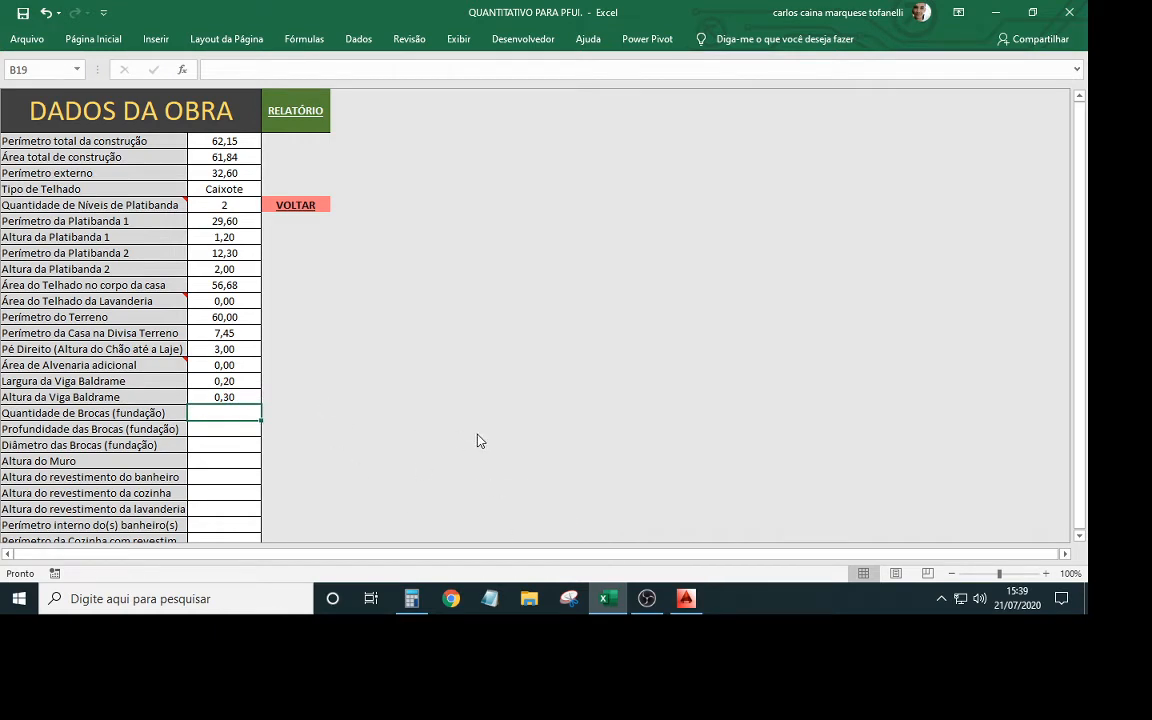
Fill in the foundation Brocas data with quantity 18, depth 2,5 and diameter 0,25
type("18")
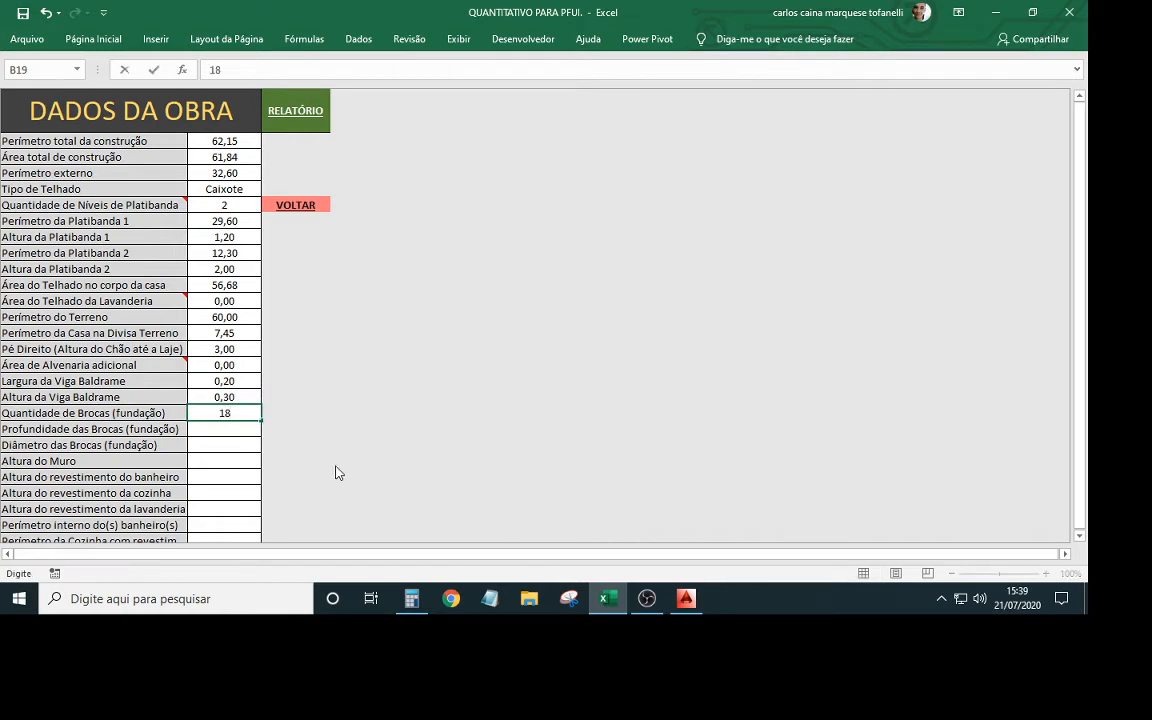
key("Return")
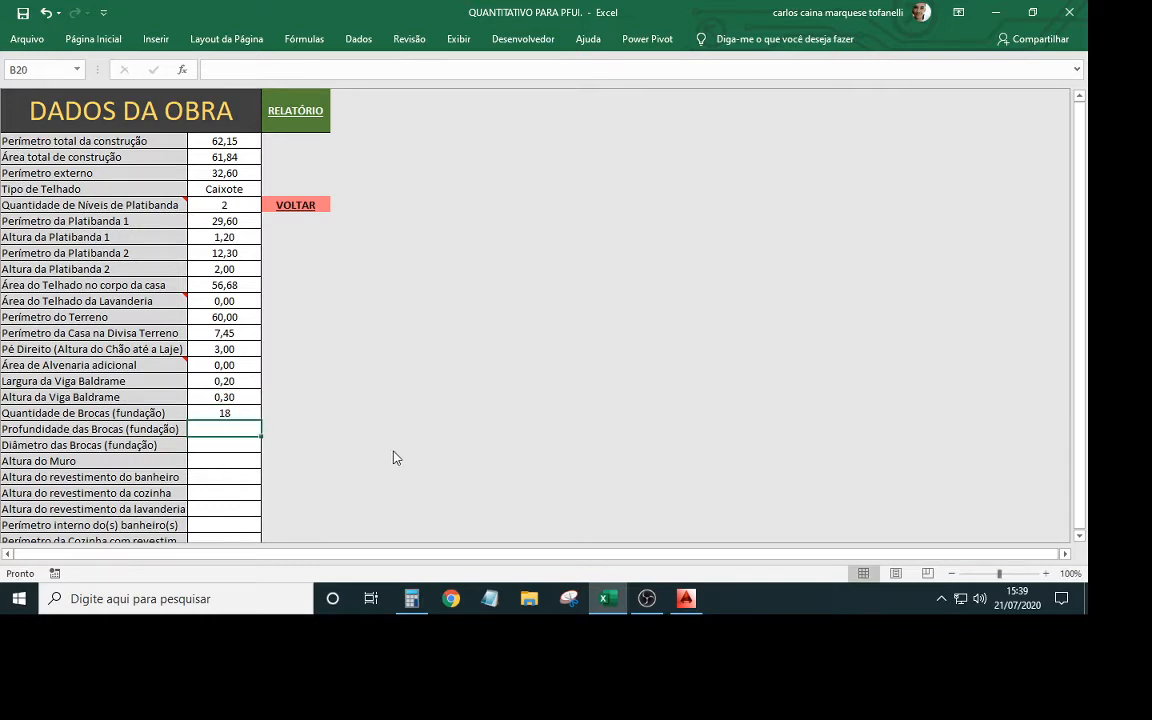
type("2,5")
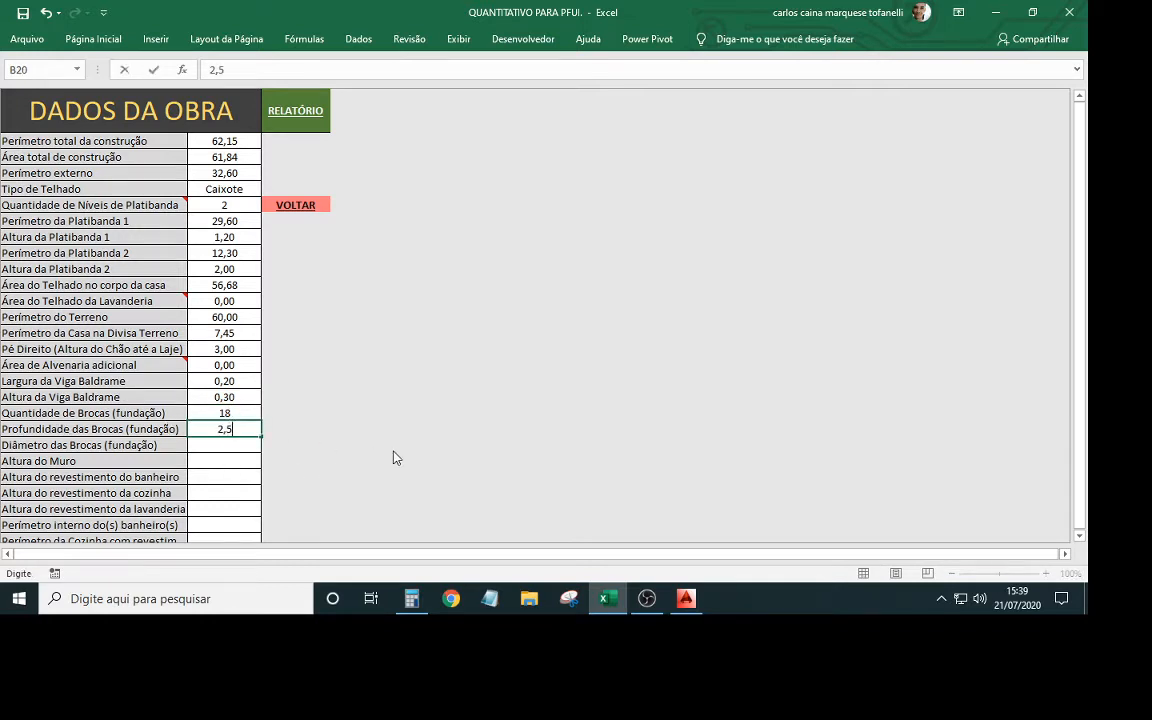
key("Return")
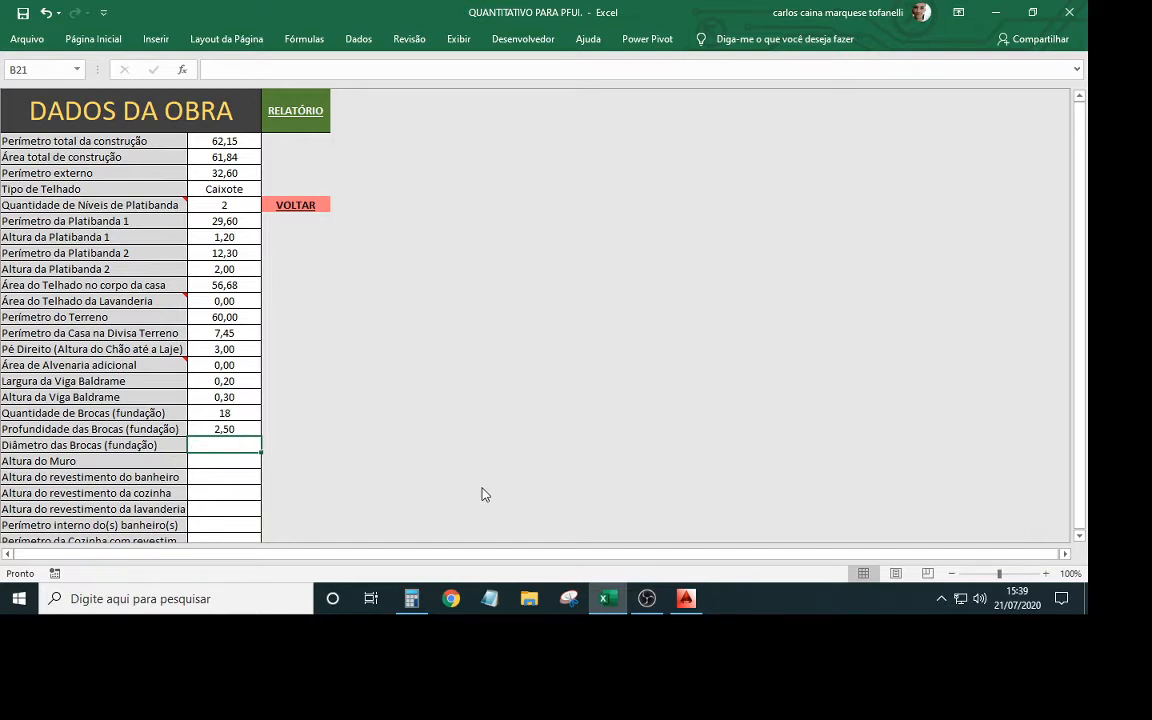
type(",25")
key("Return")
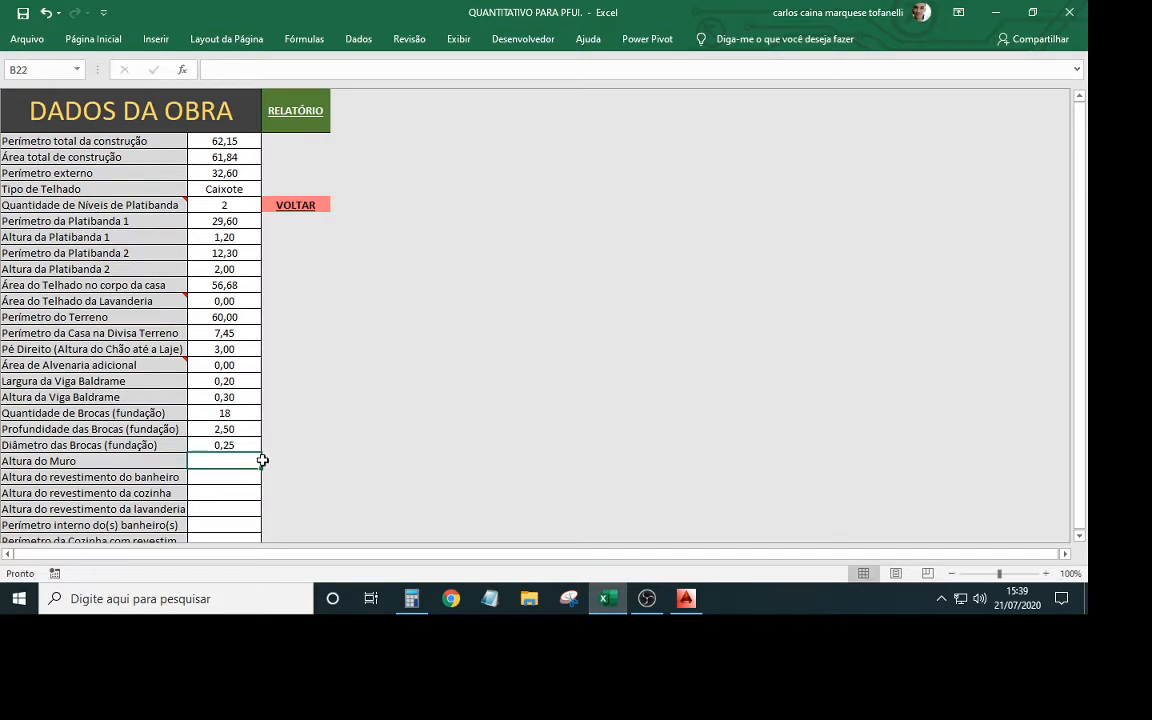
Set Altura do Muro to 2,4 in the DADOS DA OBRA form
left_click(60, 462)
left_click(222, 460)
scroll(152, 436, "down", 1)
scroll(152, 436, "down", 1)
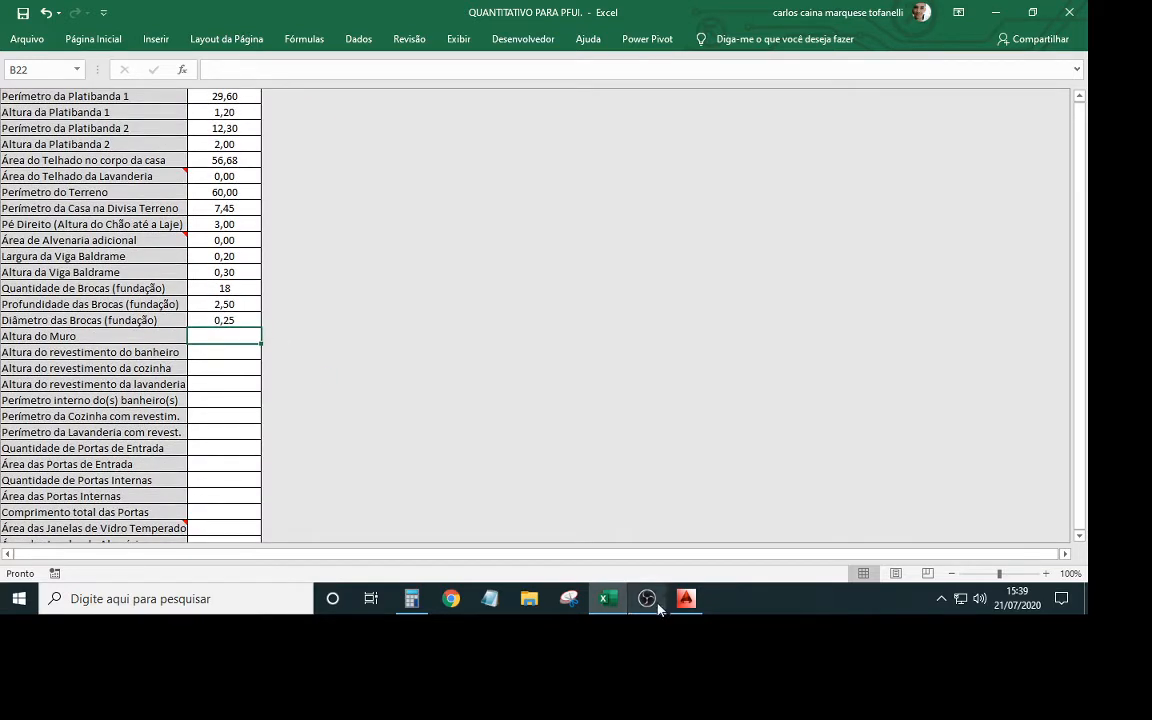
type("2,4")
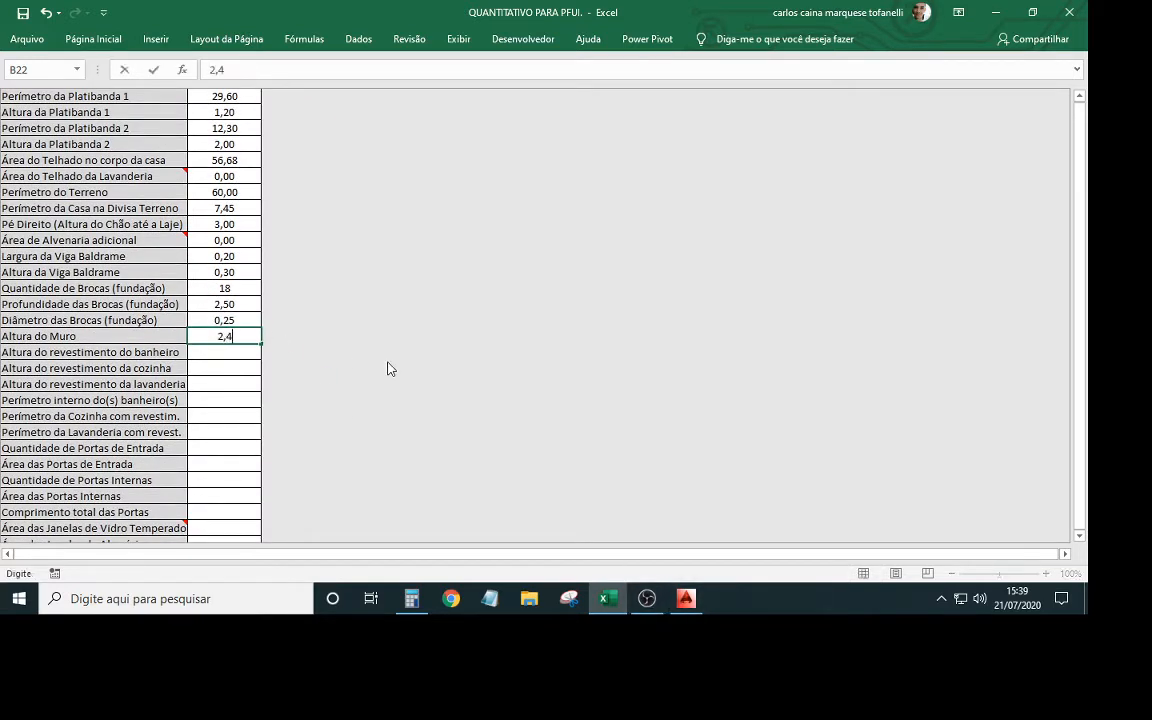
key("Return")
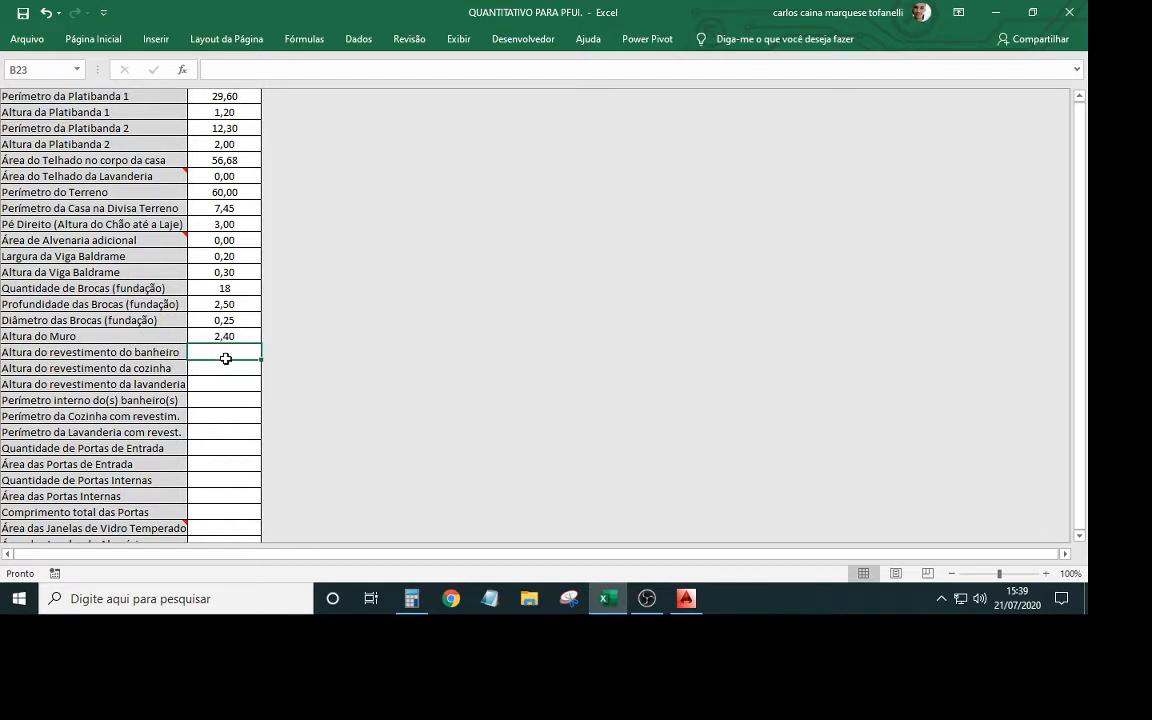
Examine the CORTE B-B section in AutoCAD for the height of the bathroom's ceramic cladding, and return to the floor plan
left_click(686, 598)
scroll(431, 363, "down", 6)
middle_click_drag(646, 364, 157, 279)
scroll(560, 308, "up", 4)
middle_click_drag(555, 244, 442, 355)
mouse_move(774, 324)
middle_mouse_down()
mouse_move(501, 285)
mouse_move(444, 404)
mouse_move(448, 355)
middle_mouse_up()
scroll(501, 285, "up", 4)
scroll(444, 404, "down", 3)
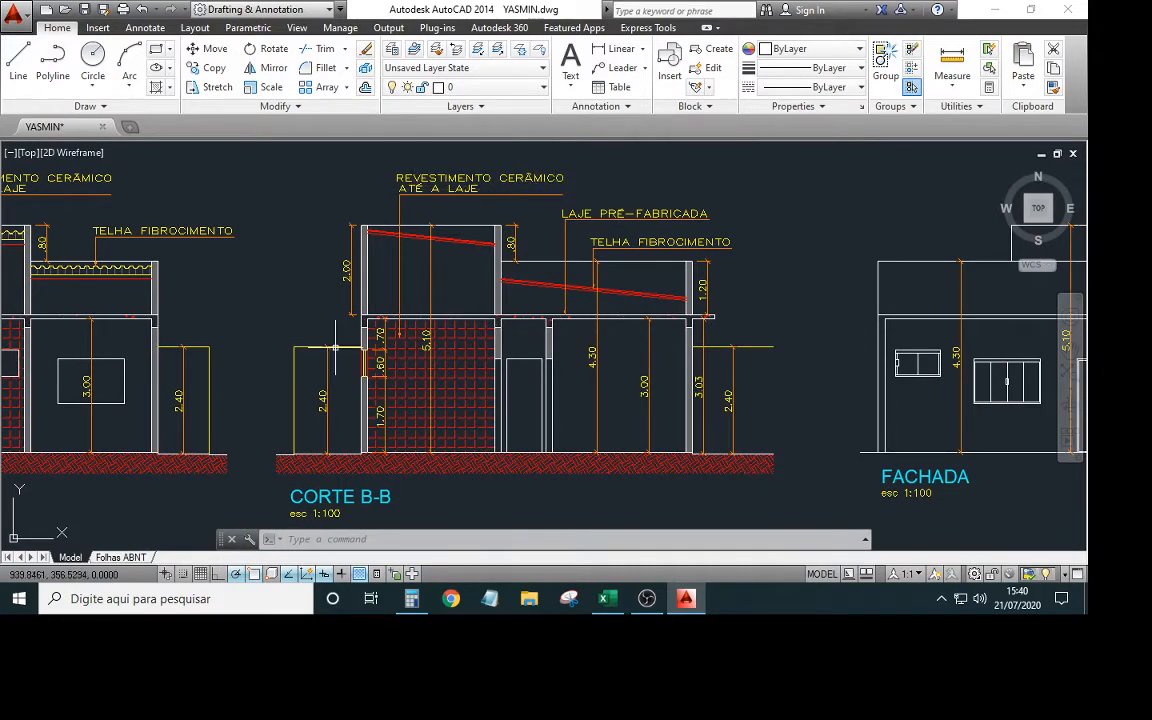
middle_click_drag(361, 413, 489, 391)
scroll(536, 427, "up", 2)
middle_click_drag(570, 420, 470, 437)
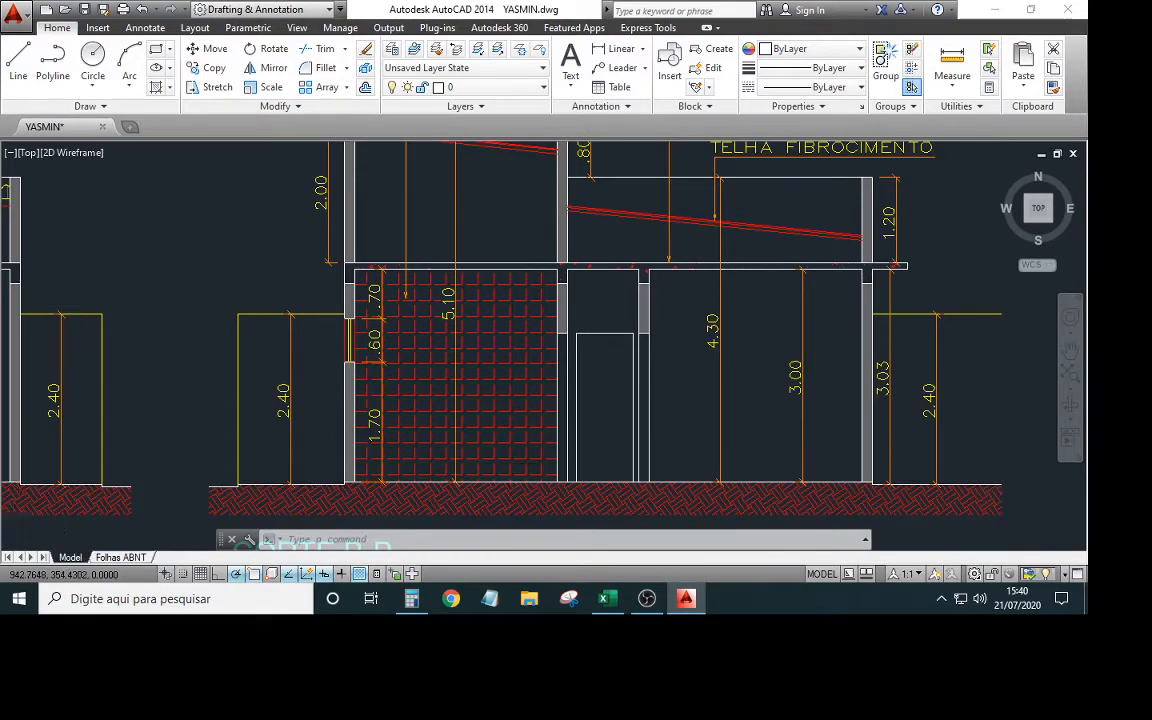
scroll(514, 463, "down", 5)
middle_click_drag(290, 350, 684, 342)
scroll(685, 342, "down", 2)
middle_click_drag(572, 382, 716, 384)
middle_click_drag(384, 348, 517, 341)
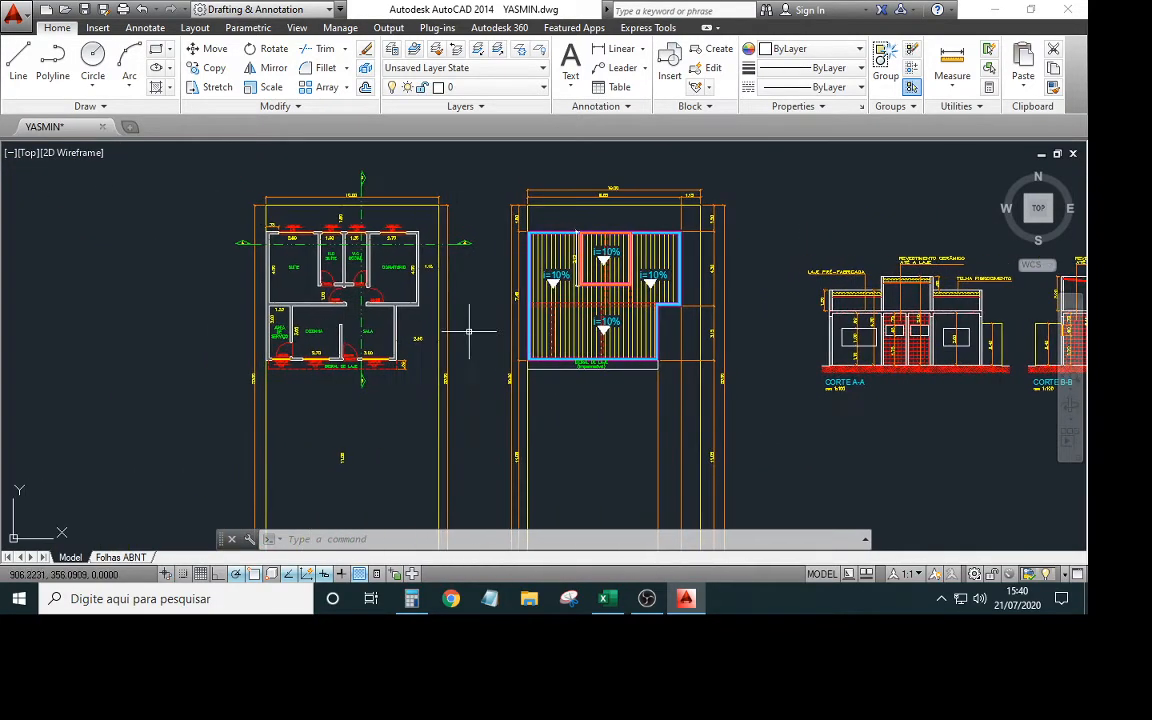
scroll(316, 268, "up", 4)
Set Altura do revestimento do banheiro to 3 in the Excel workbook
left_click(604, 598)
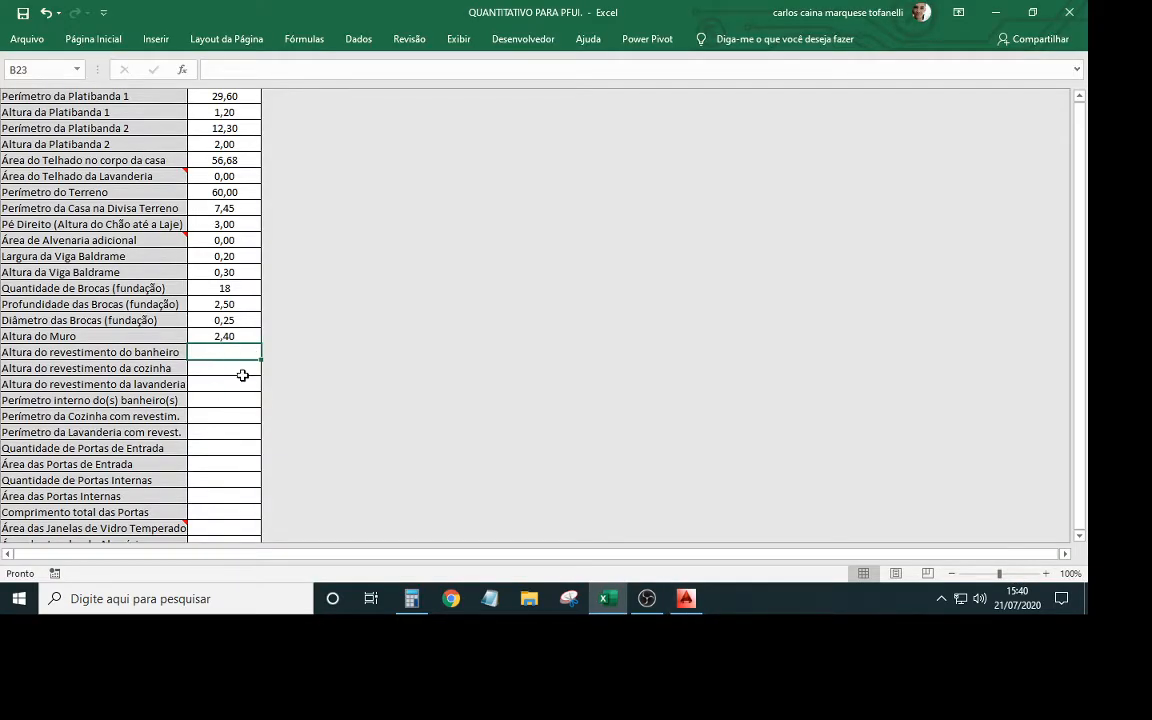
type("3")
key("Return")
Examine the cozinha and área de serviço in the AutoCAD floor plan for walls that receive cladding
left_click(686, 598)
scroll(512, 320, "up", 2)
scroll(512, 320, "down", 2)
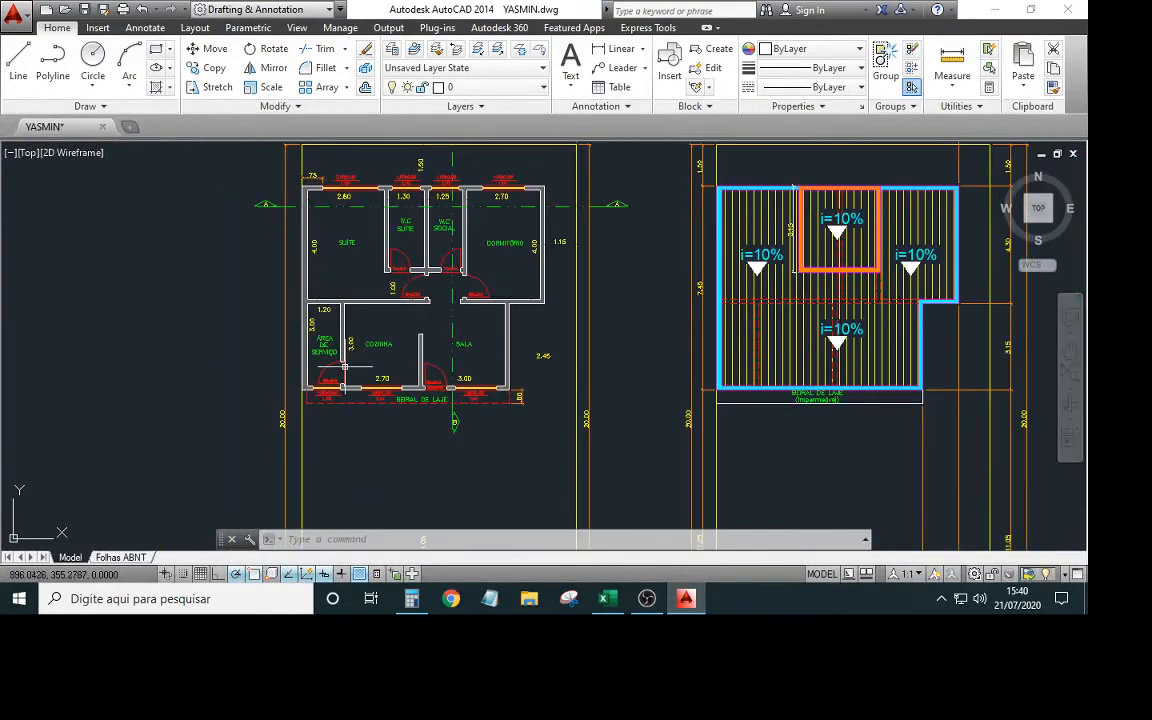
scroll(437, 402, "up", 4)
scroll(437, 402, "down", 2)
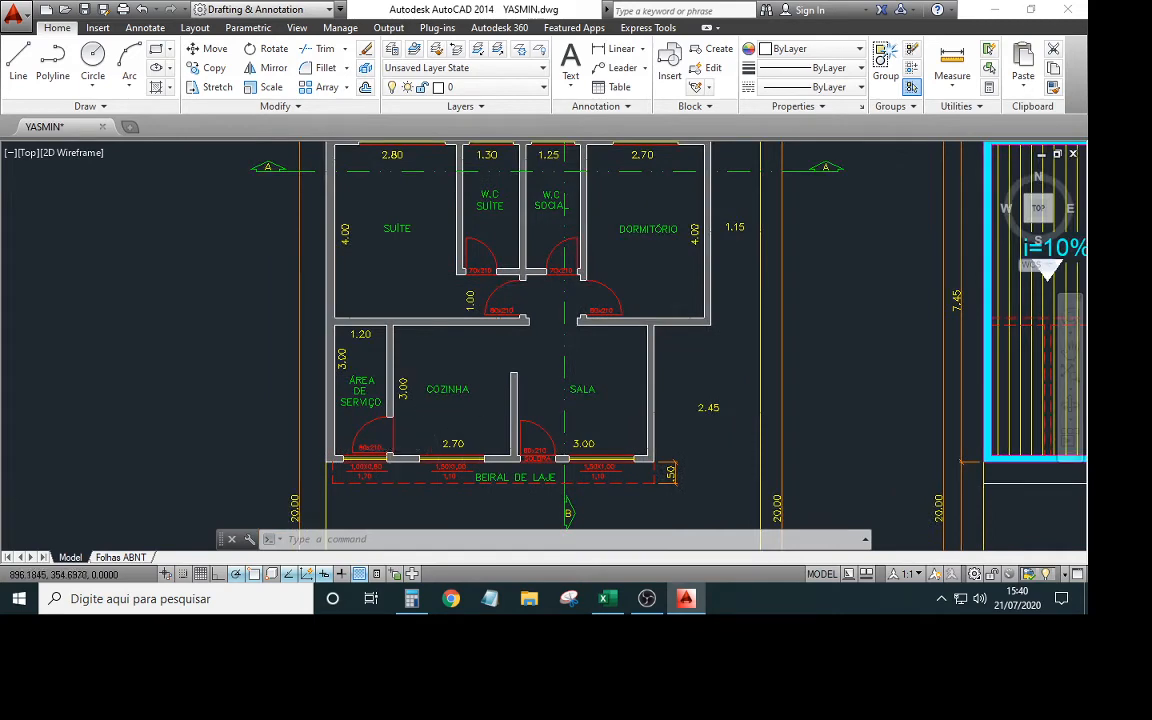
scroll(390, 455, "down", 1)
scroll(392, 460, "up", 2)
scroll(394, 464, "down", 1)
scroll(394, 464, "up", 2)
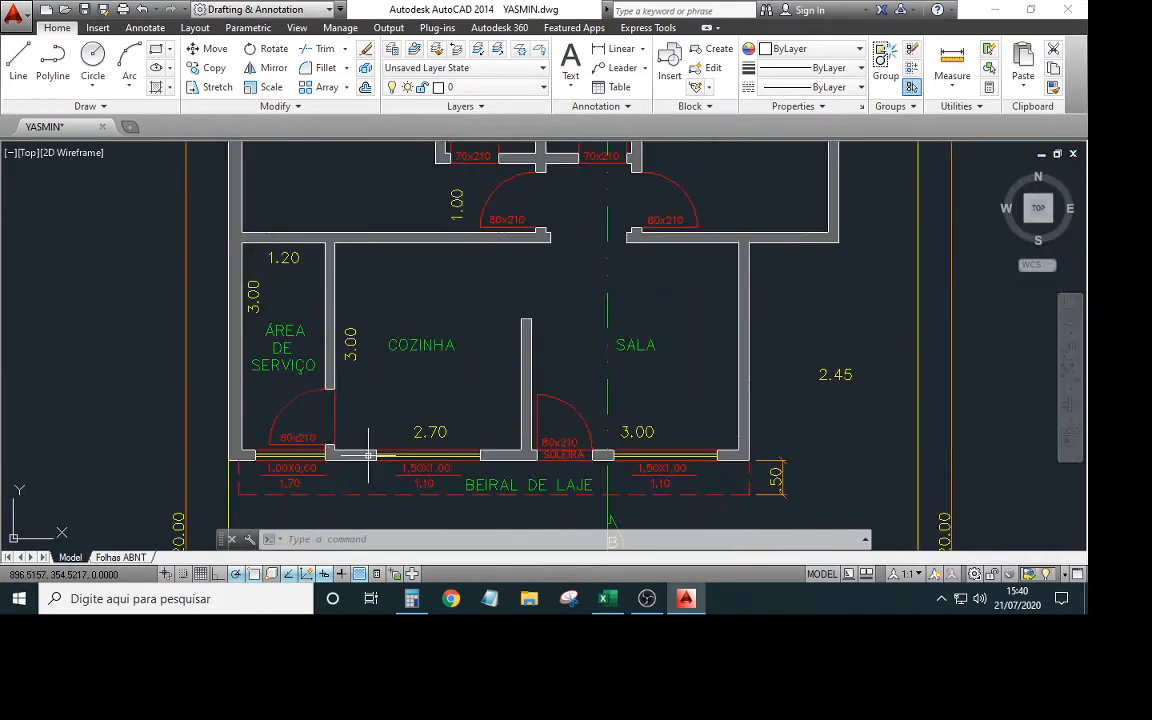
middle_click_drag(334, 458, 277, 458)
Highlight the cozinha's window wall and the wall dividing it from the sala, and clear the selection
left_click(18, 60)
key("Escape")
left_click(300, 452)
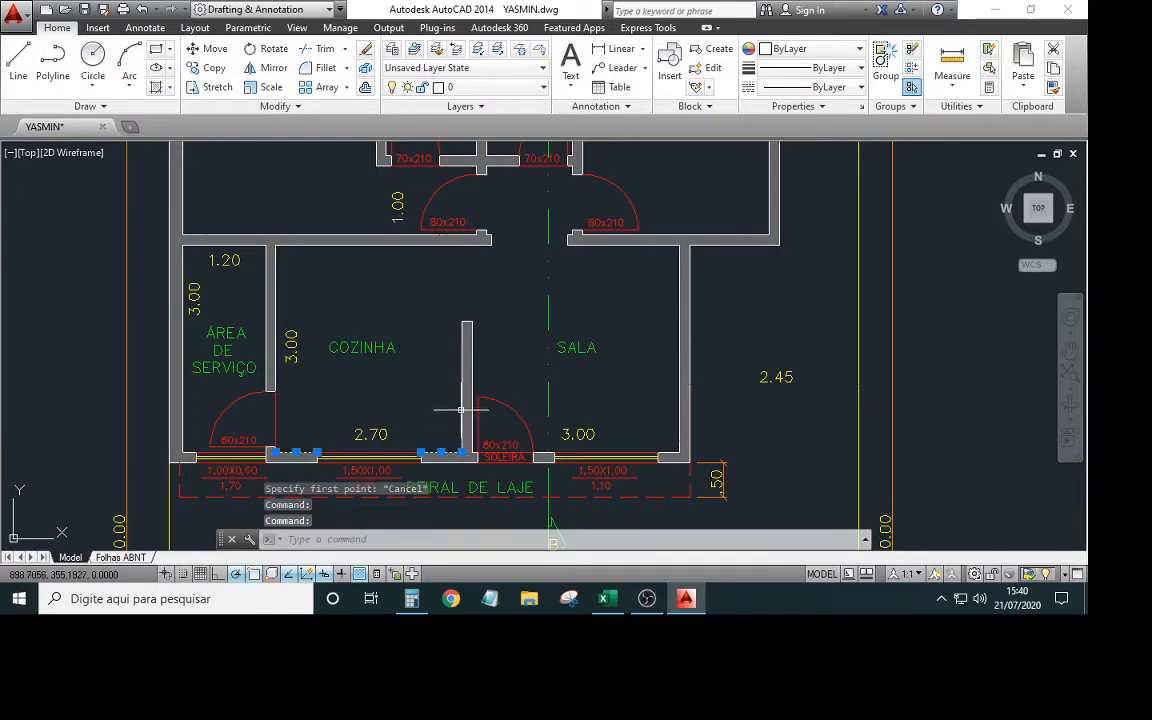
left_click(463, 410)
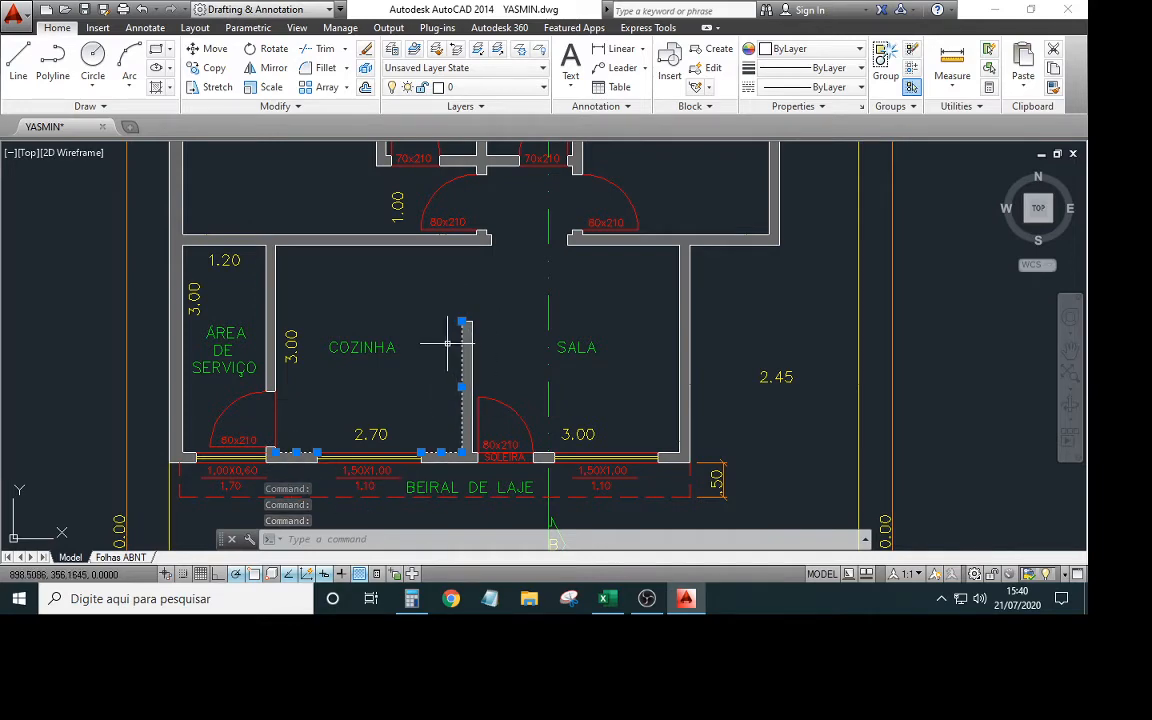
key("Escape")
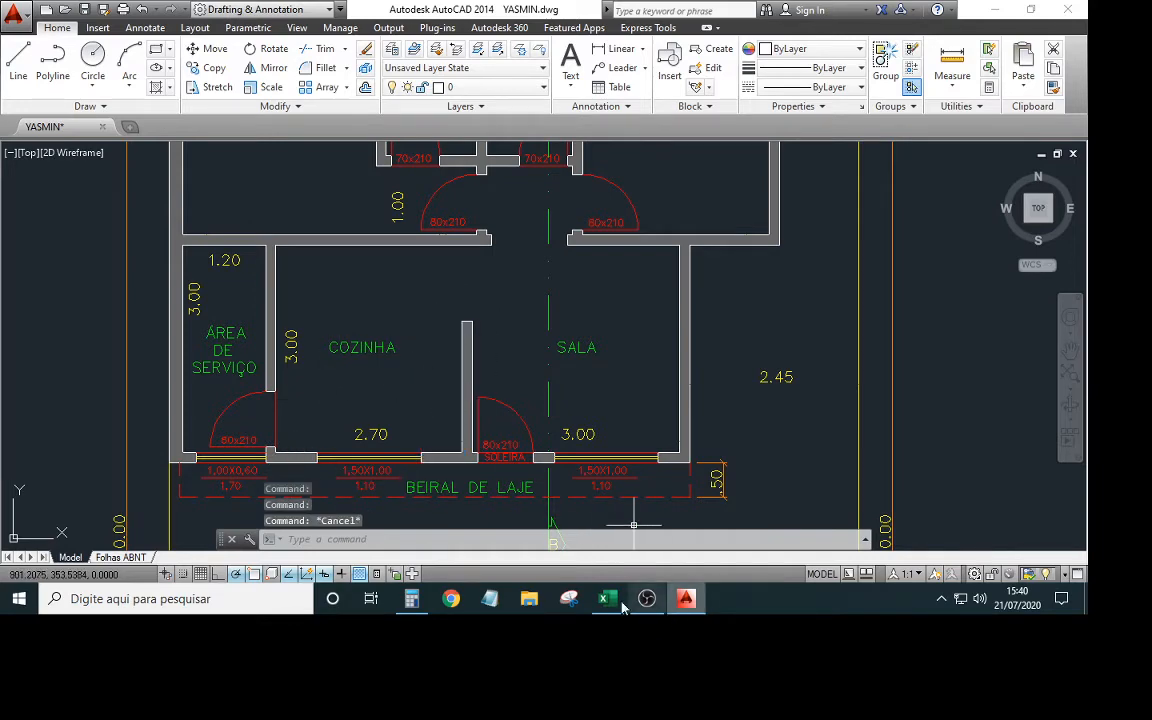
Set Altura do revestimento da cozinha to 3 in Excel and, after checking the área de serviço in AutoCAD, Altura do revestimento da lavanderia to 3
left_click(607, 598)
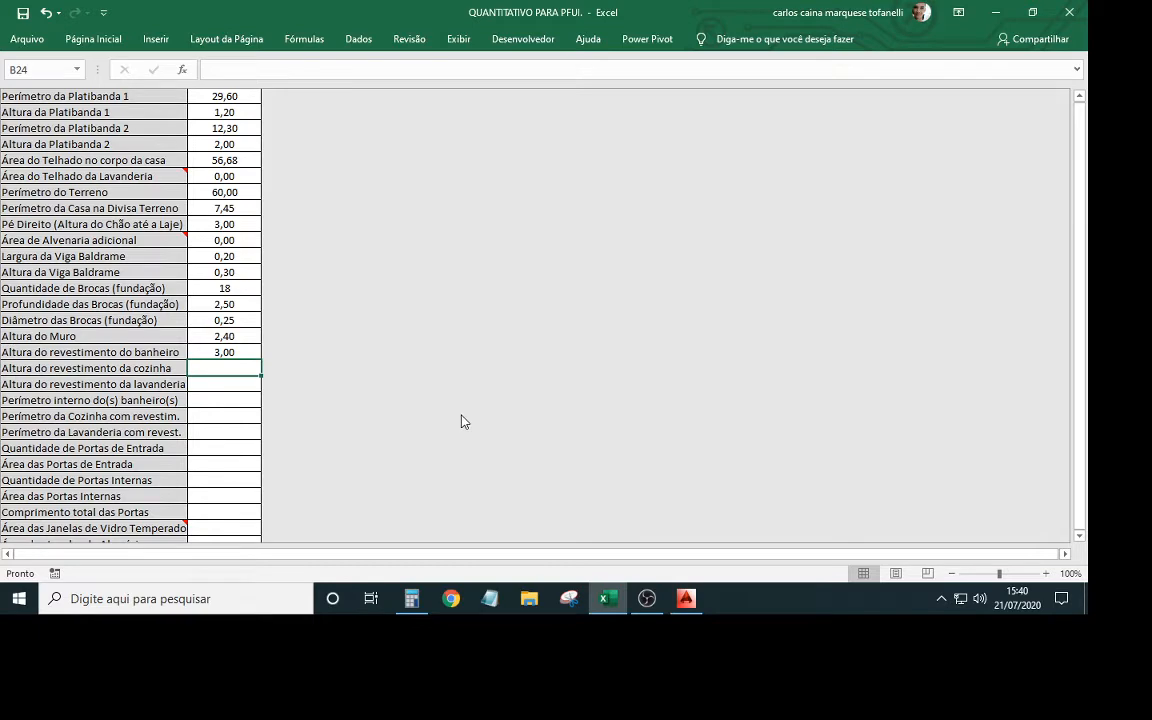
type("3")
key("Return")
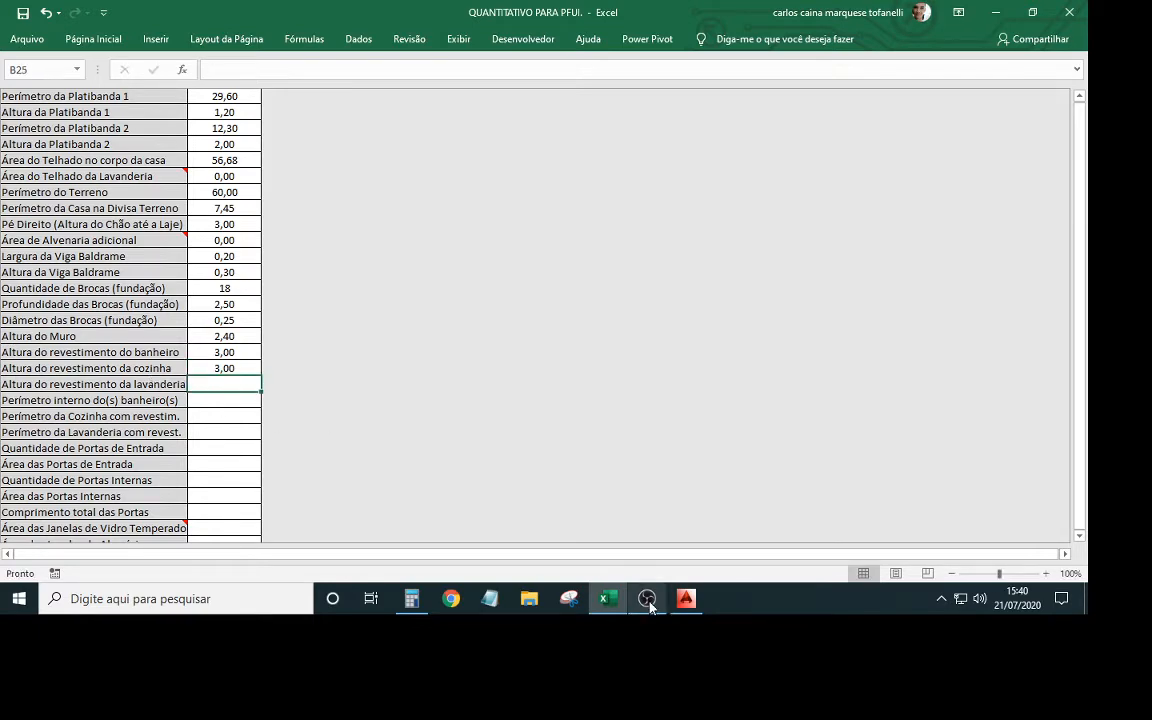
left_click(686, 598)
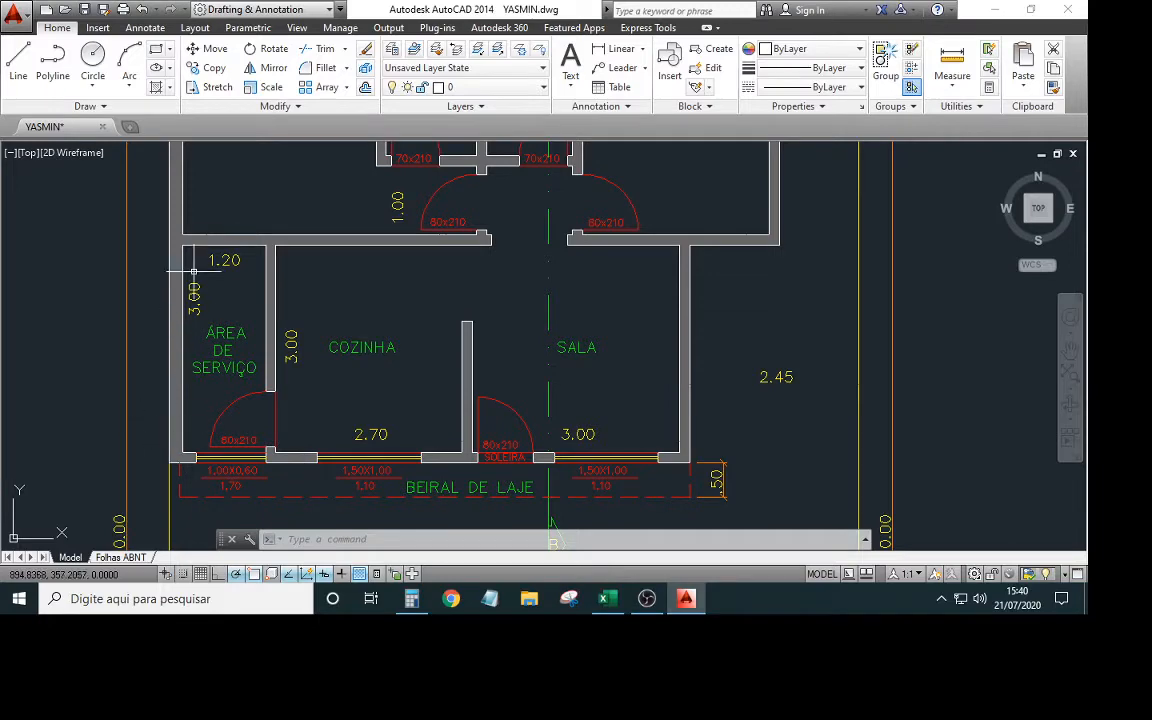
left_click(686, 598)
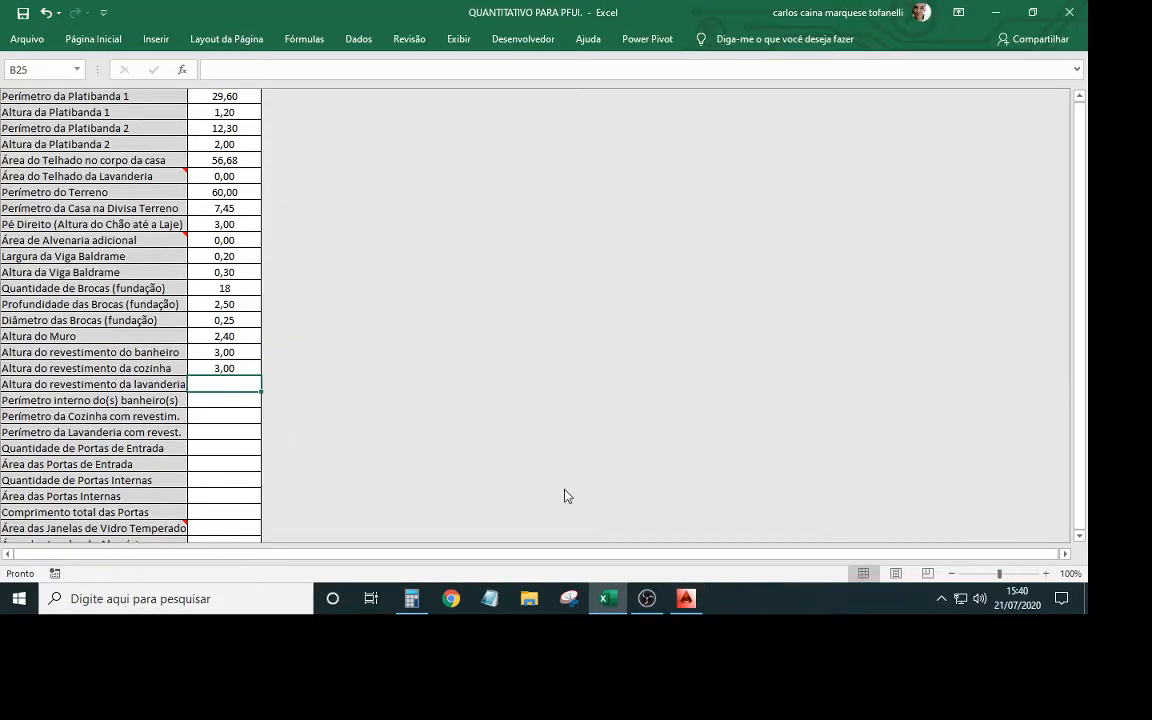
type("3")
key("Return")
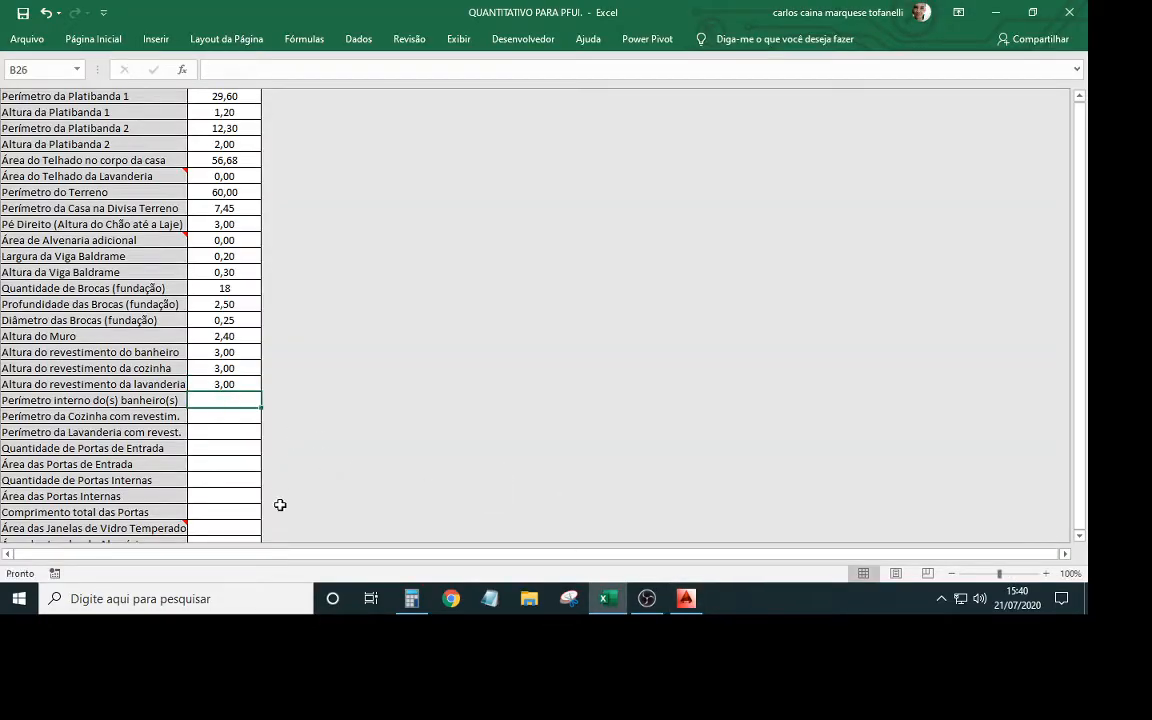
Check the inner walls of W.C Suíte in AutoCAD with the Line tool for the bathroom perimeter, and switch back to the Excel workbook
scroll(80, 400, "up", 1)
scroll(66, 390, "down", 1)
left_click(686, 598)
scroll(405, 338, "up", 2)
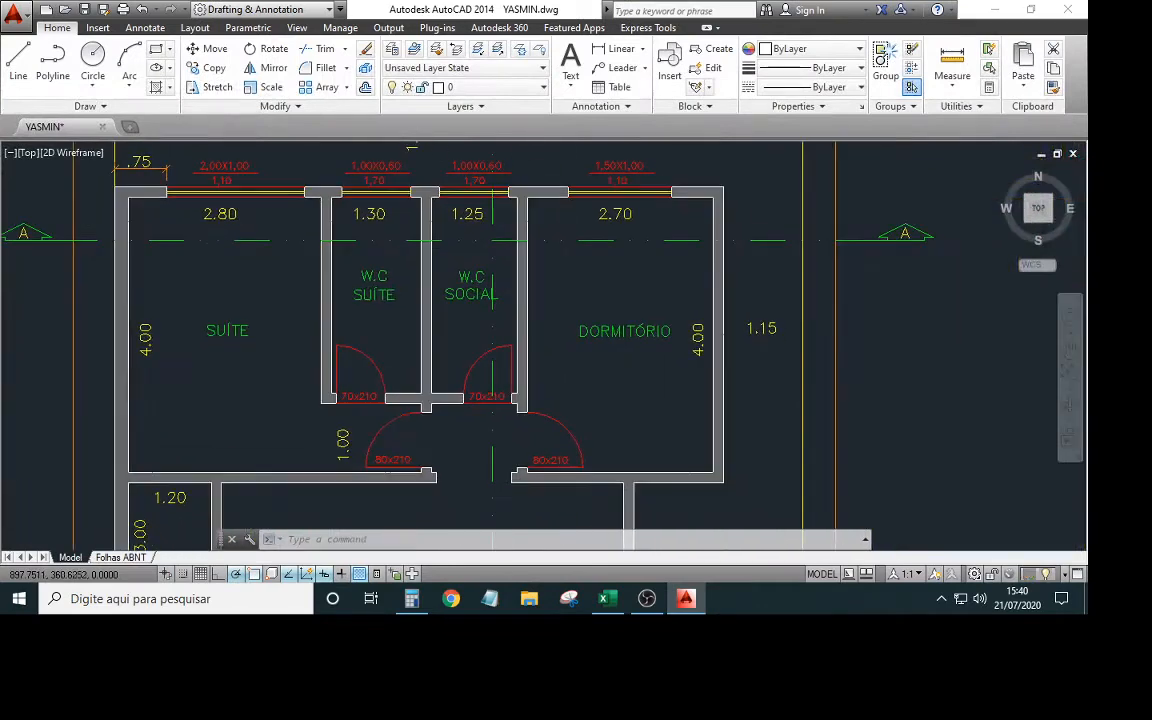
key("l")
key("Return")
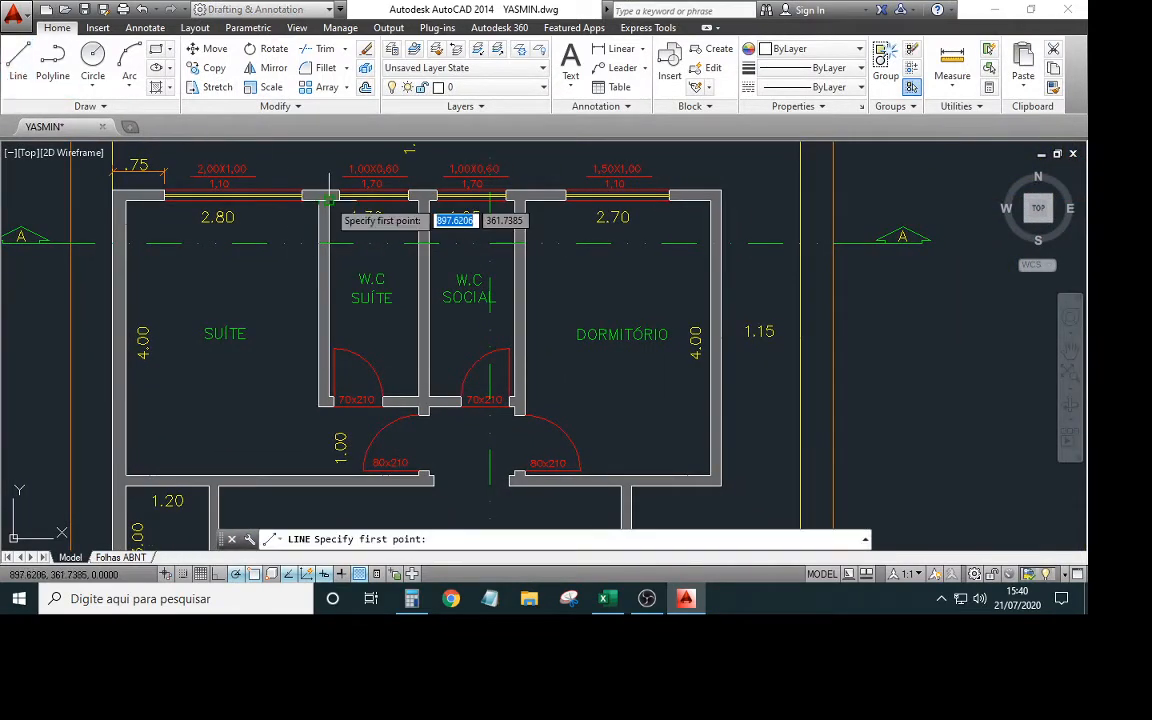
left_click(330, 192)
key("Escape")
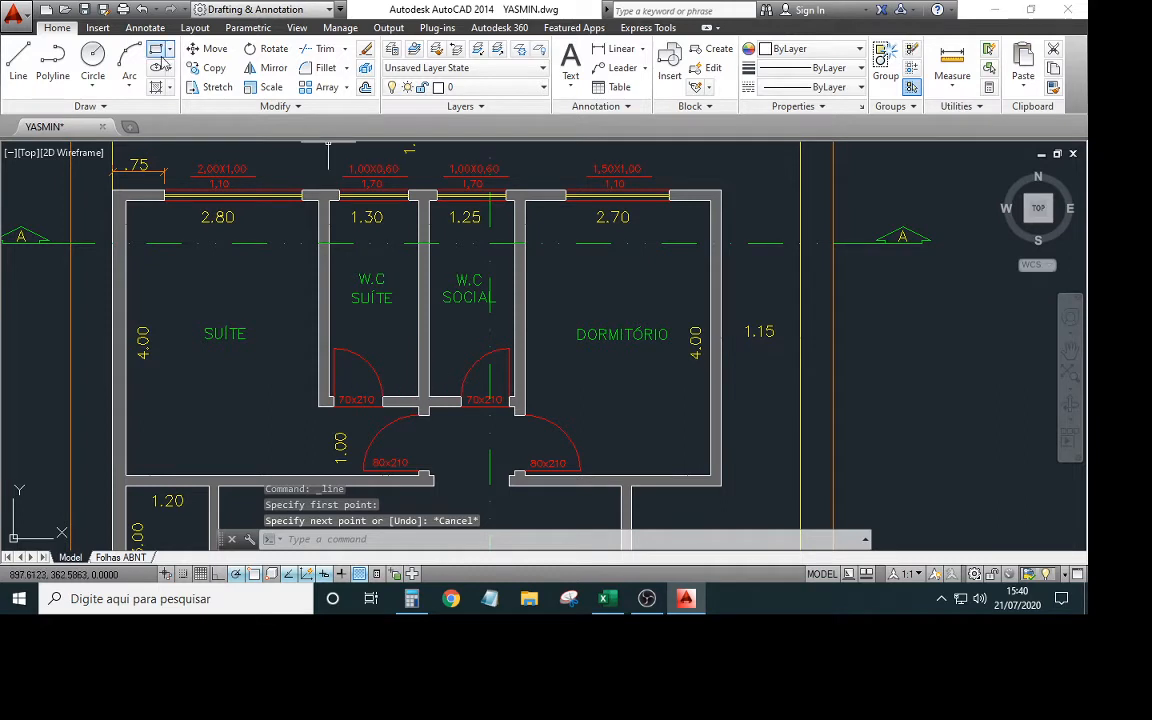
left_click(18, 58)
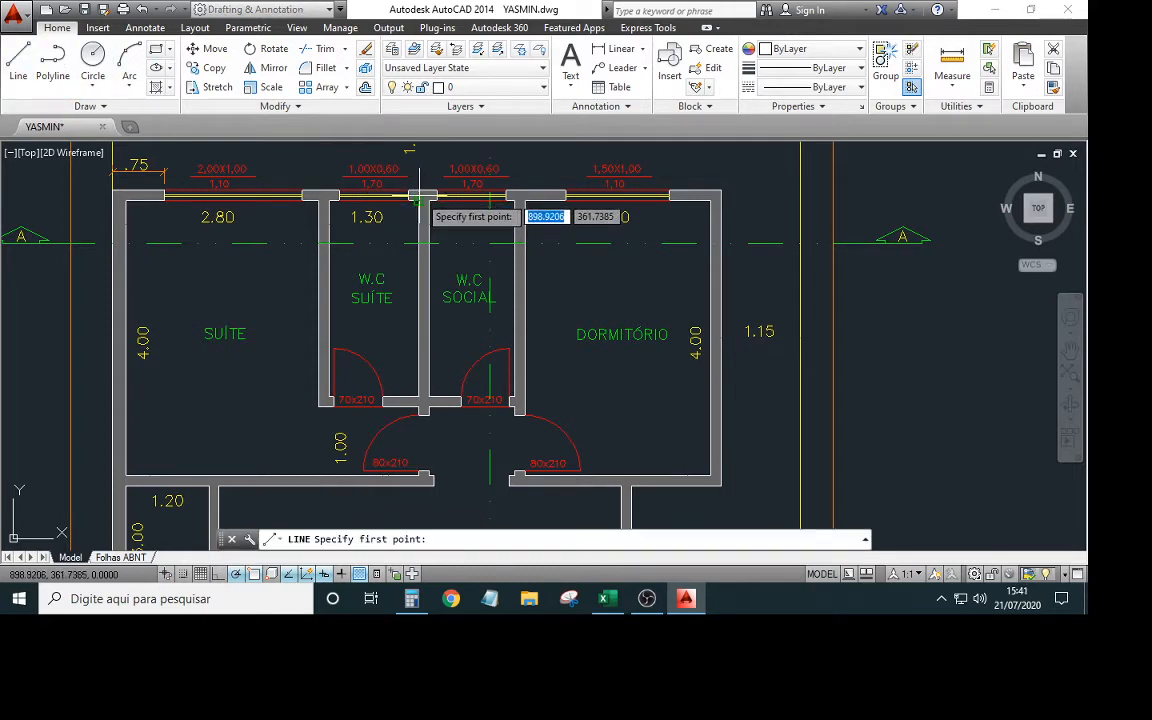
left_click(412, 192)
key("Escape")
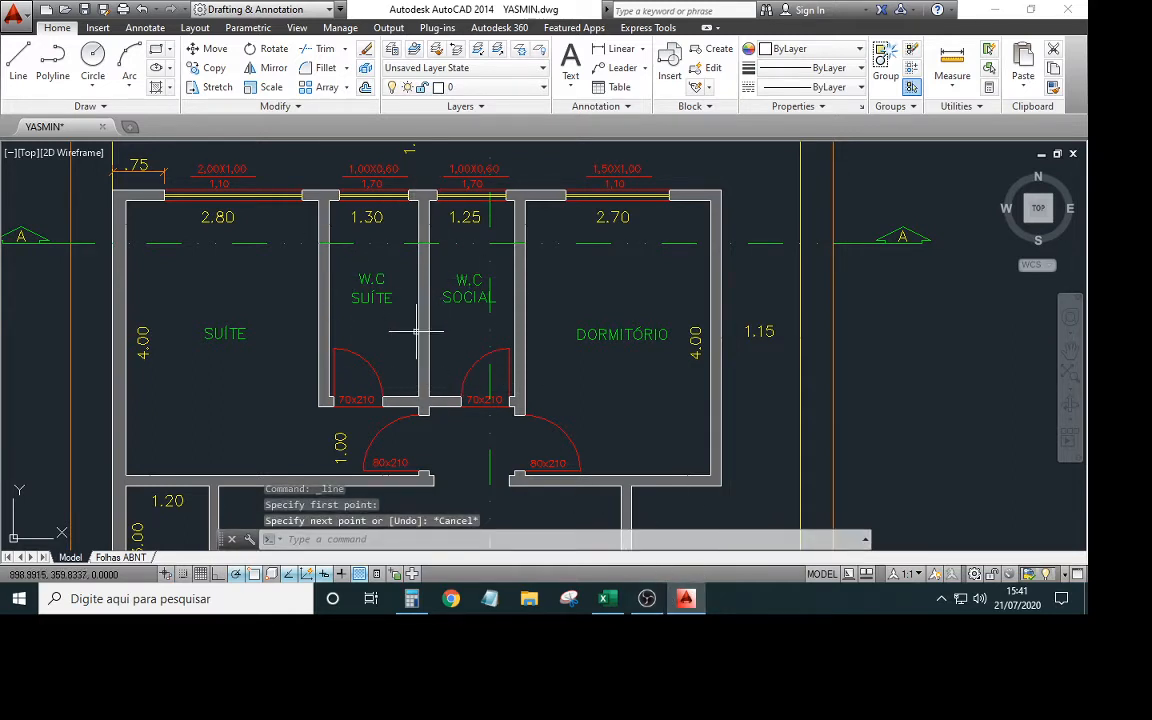
left_click(606, 599)
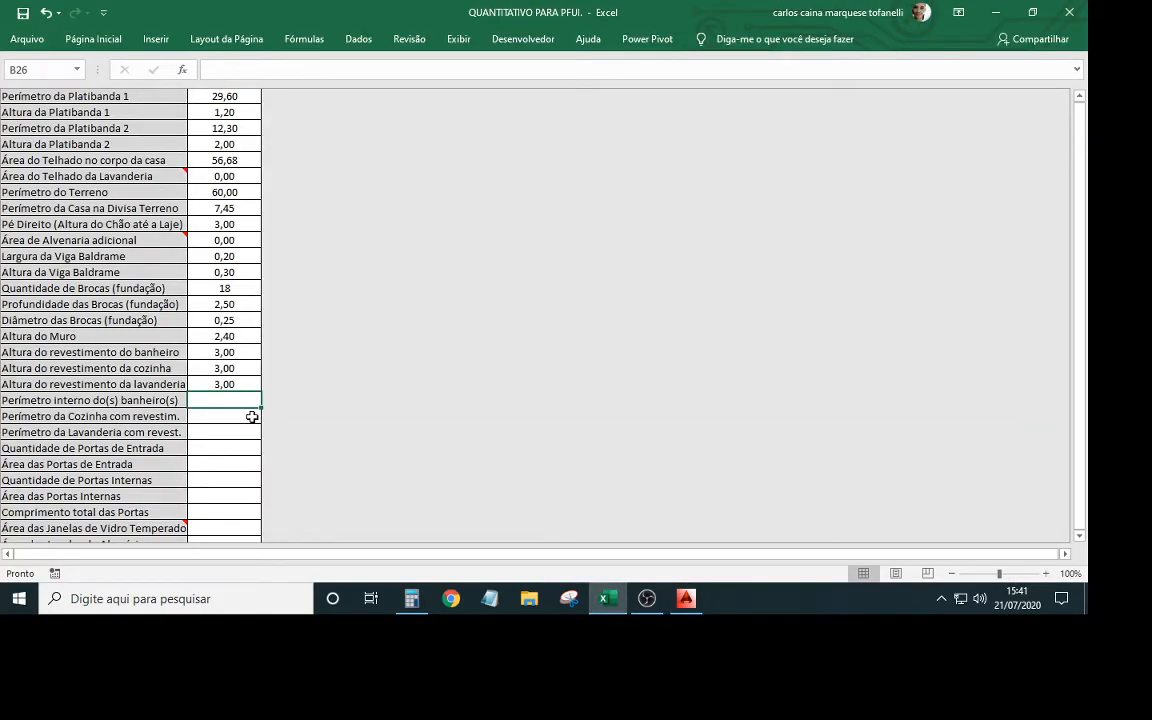
Set Perímetro interno do(s) banheiro(s) to 16,50 in the DADOS DA OBRA form
type("1")
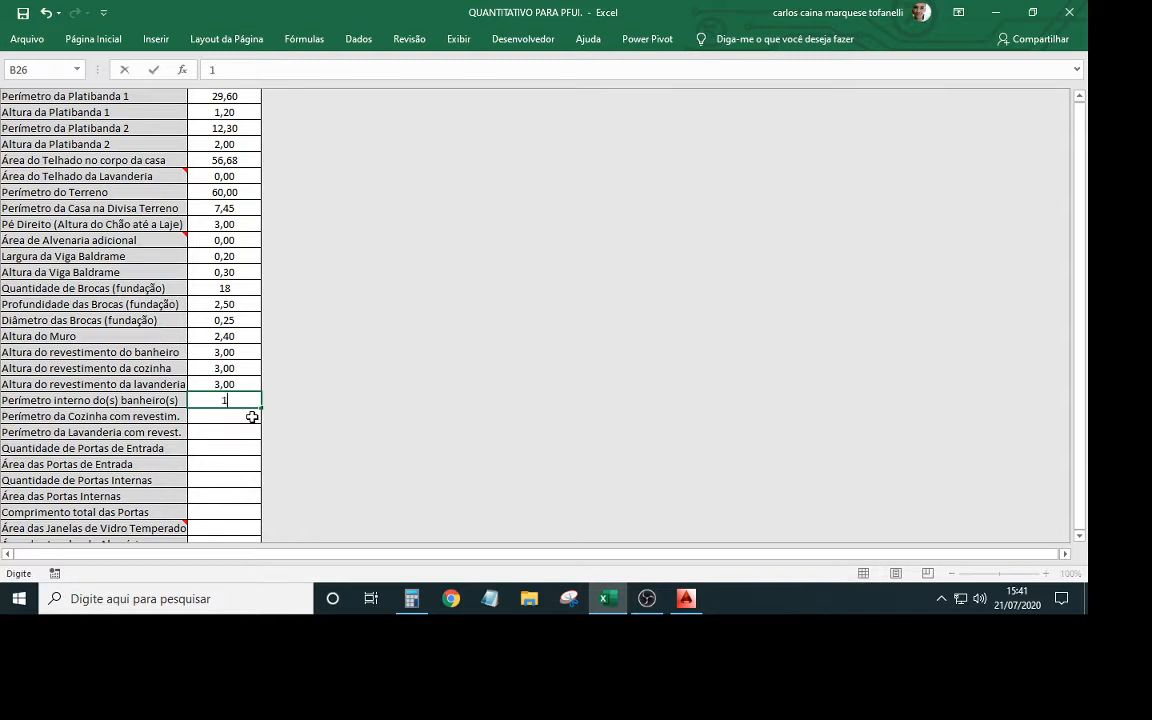
key("Return")
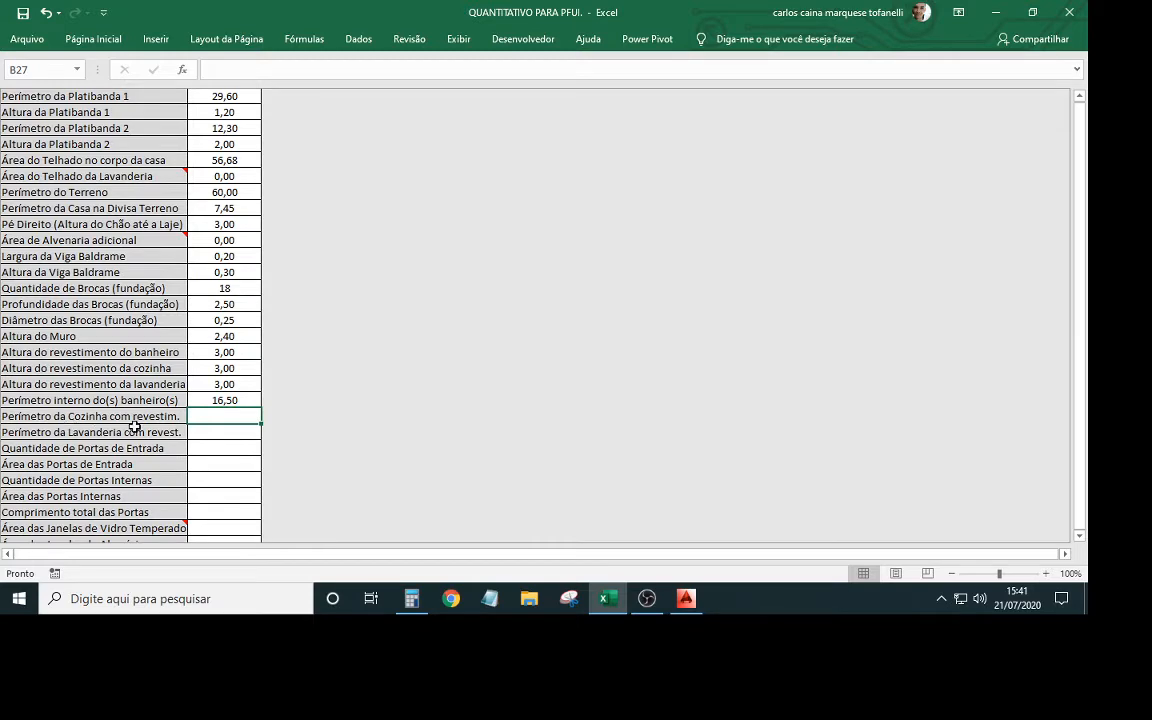
Switch to AutoCAD and add a vertical linear dimension along the cozinha side of the wall separating it from the sala
left_click(685, 600)
scroll(442, 429, "down", 3)
middle_click_drag(430, 530, 425, 400)
scroll(309, 360, "up", 1)
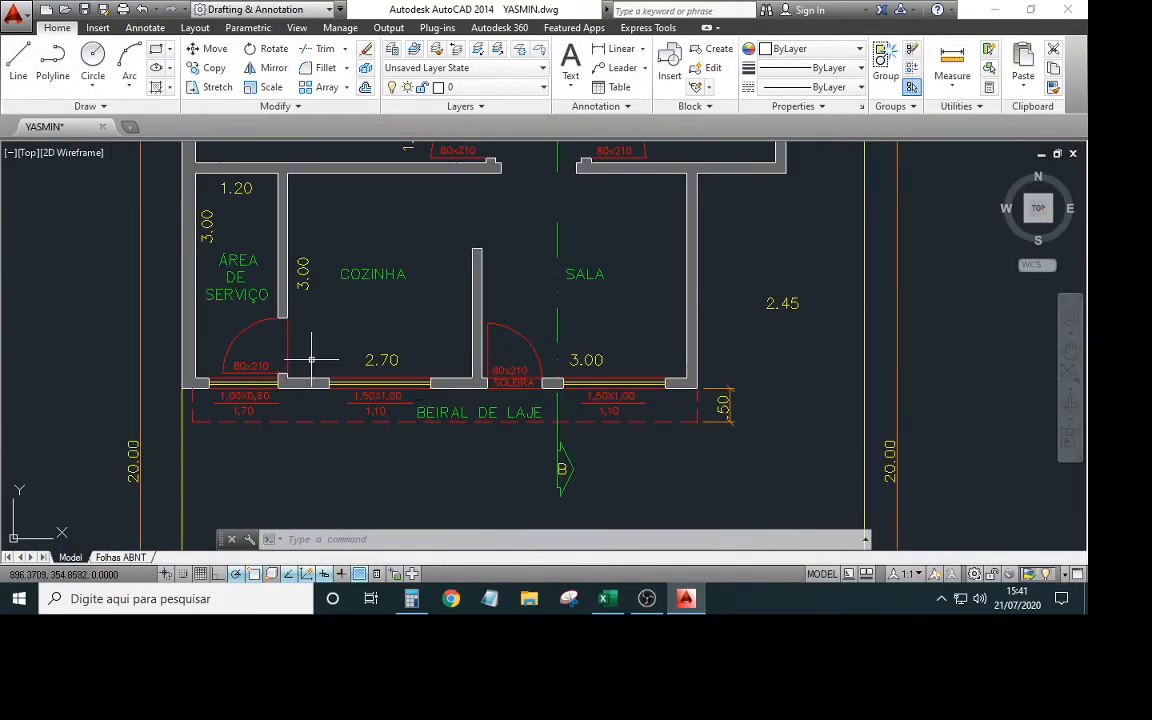
scroll(240, 370, "up", 1)
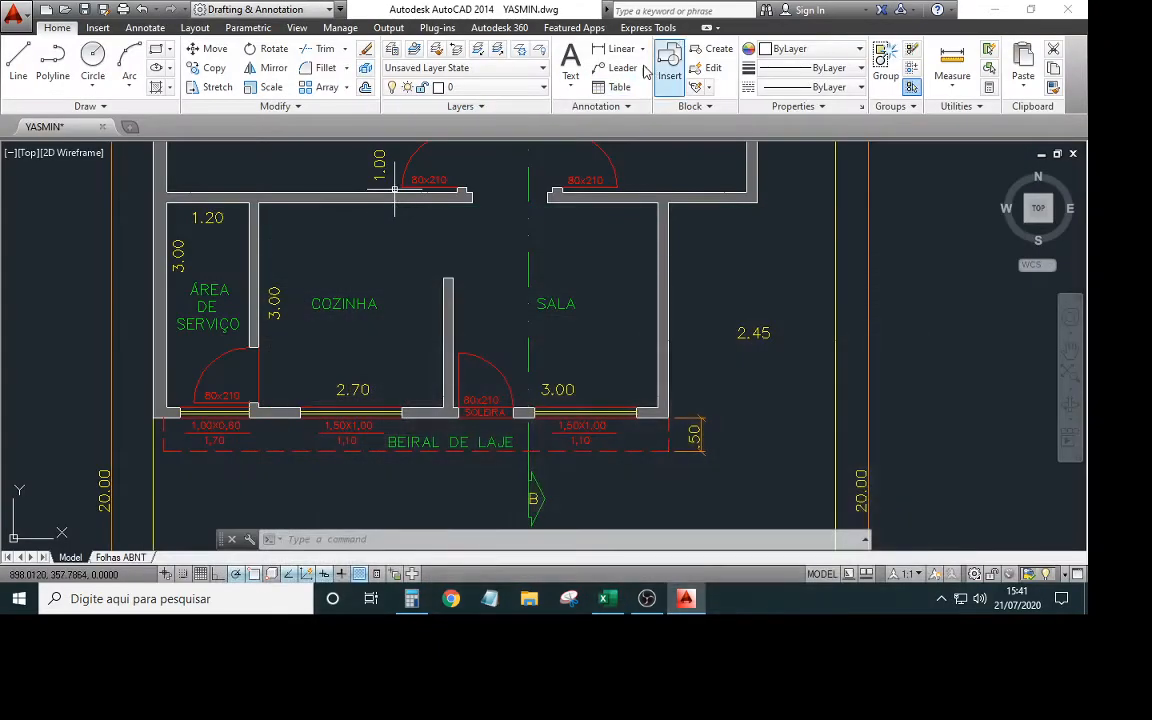
left_click(621, 48)
left_click(446, 279)
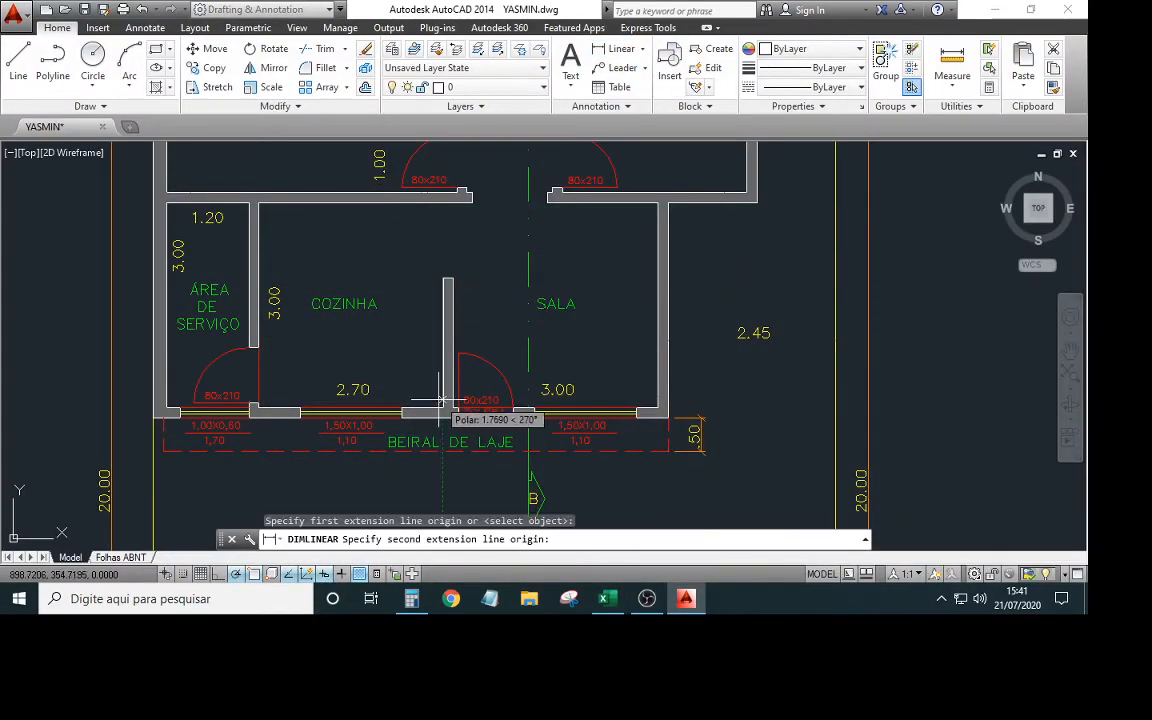
left_click(446, 408)
left_click(419, 362)
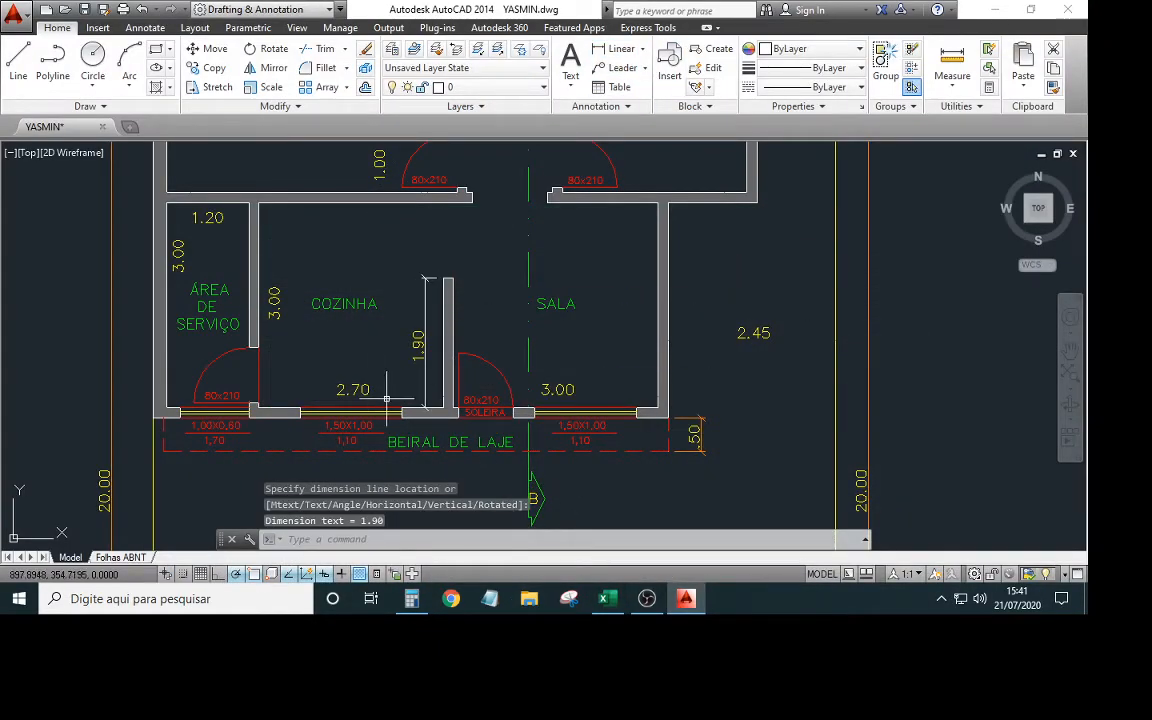
Switch back to the Excel workbook and set Perímetro da Cozinha com revestim. to 4,60
left_click(605, 600)
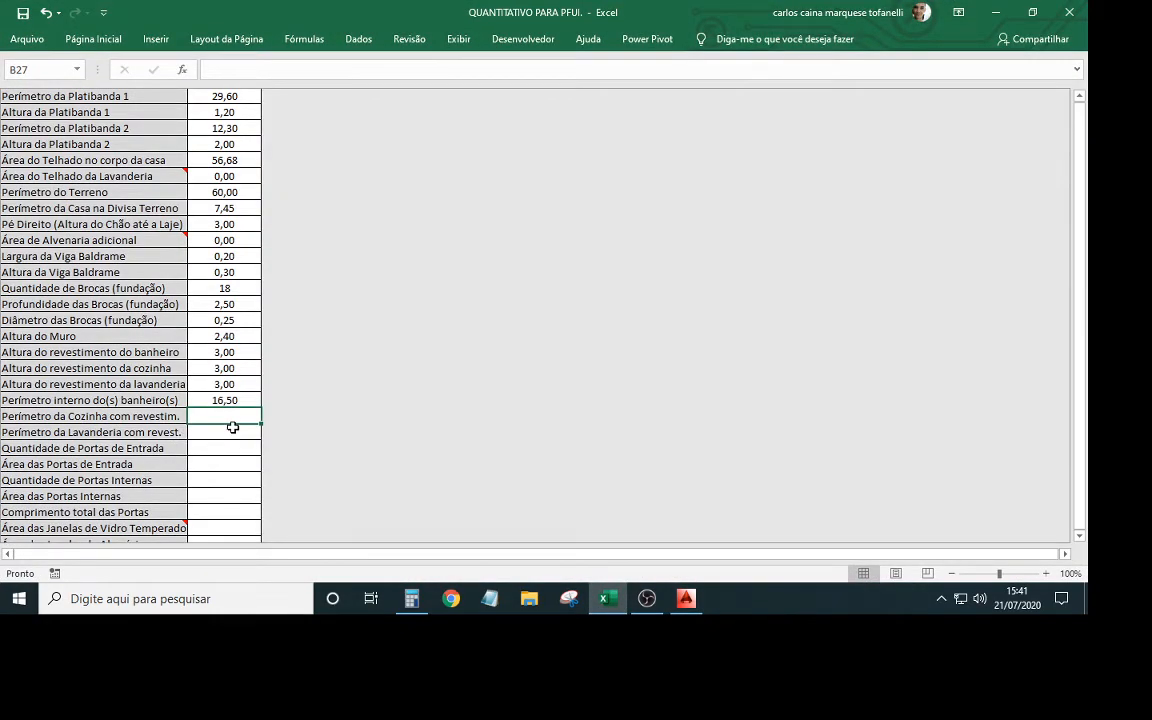
type("4,60")
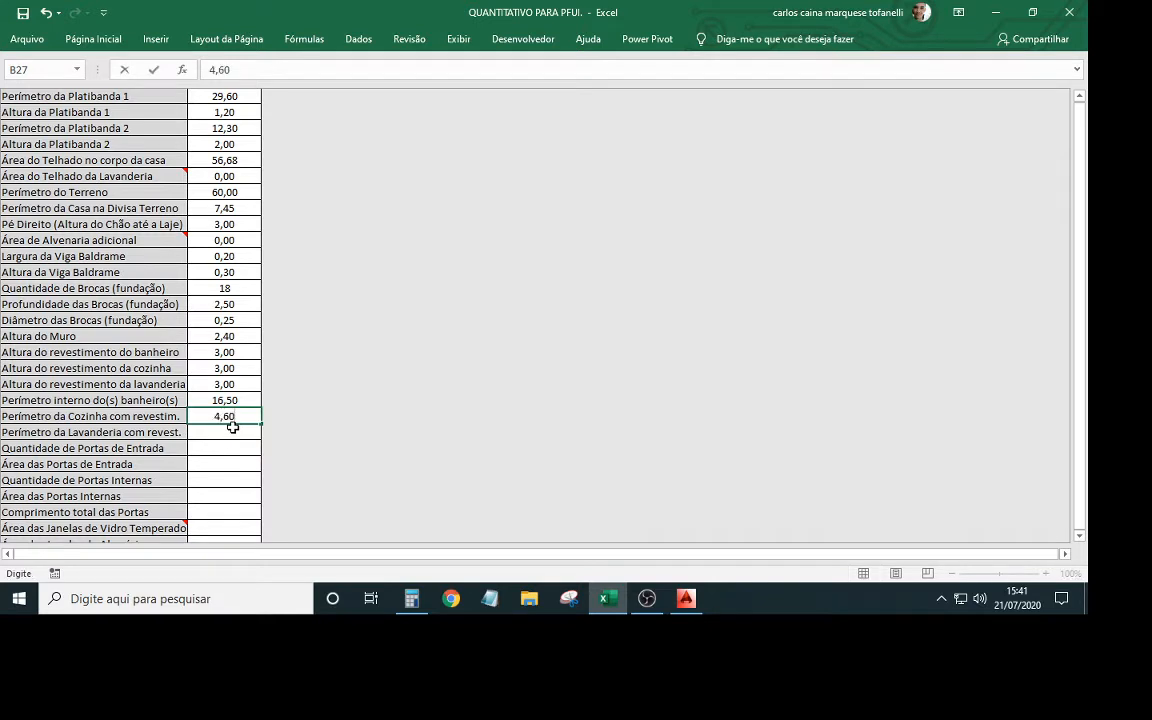
key("Return")
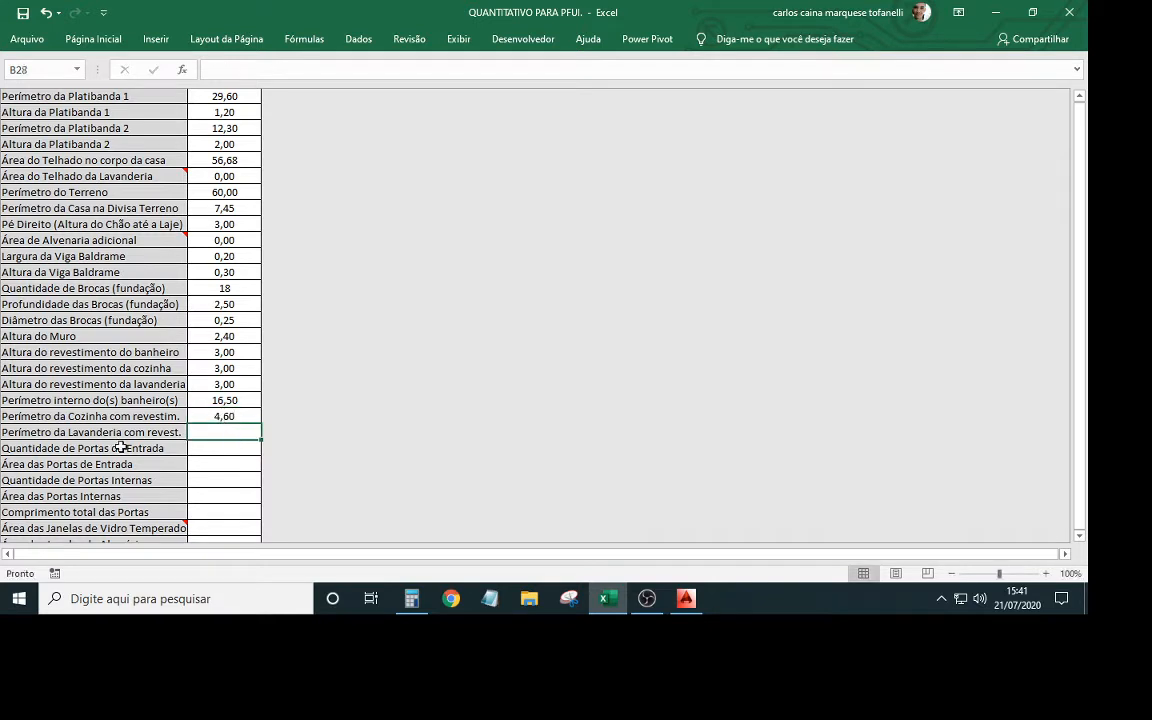
Check the área de serviço dimensions in AutoCAD and set Perímetro da Lavanderia com revest. to 8,40 in Excel
left_click(686, 598)
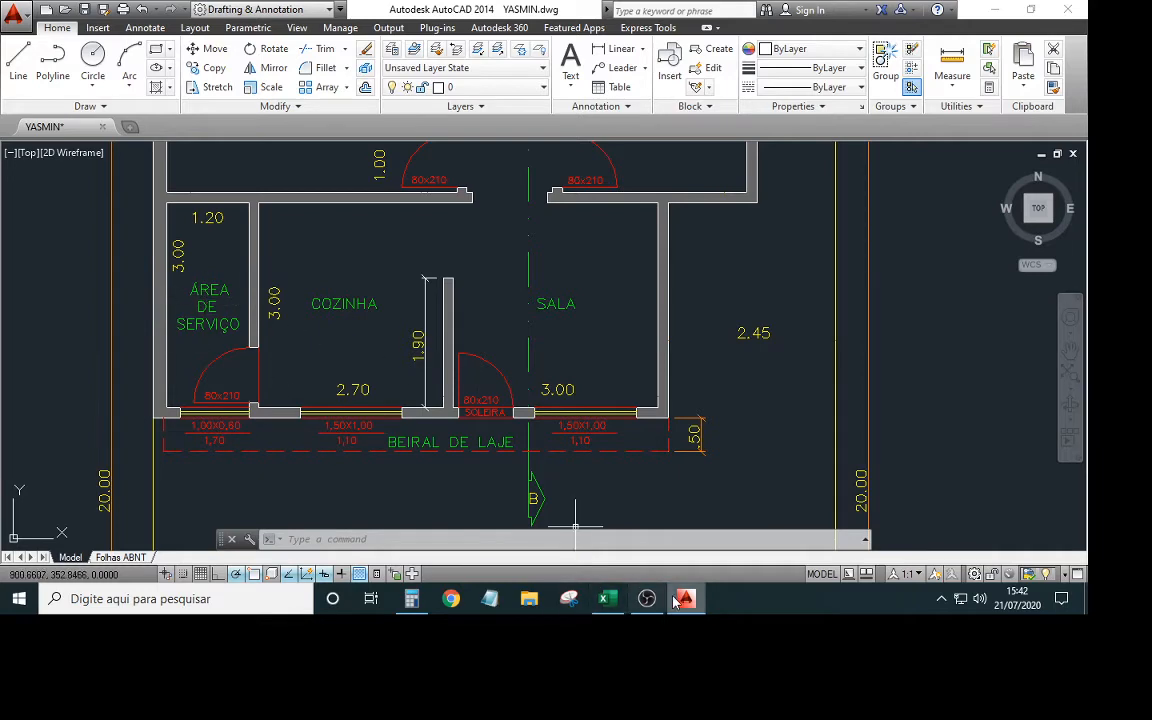
left_click(607, 600)
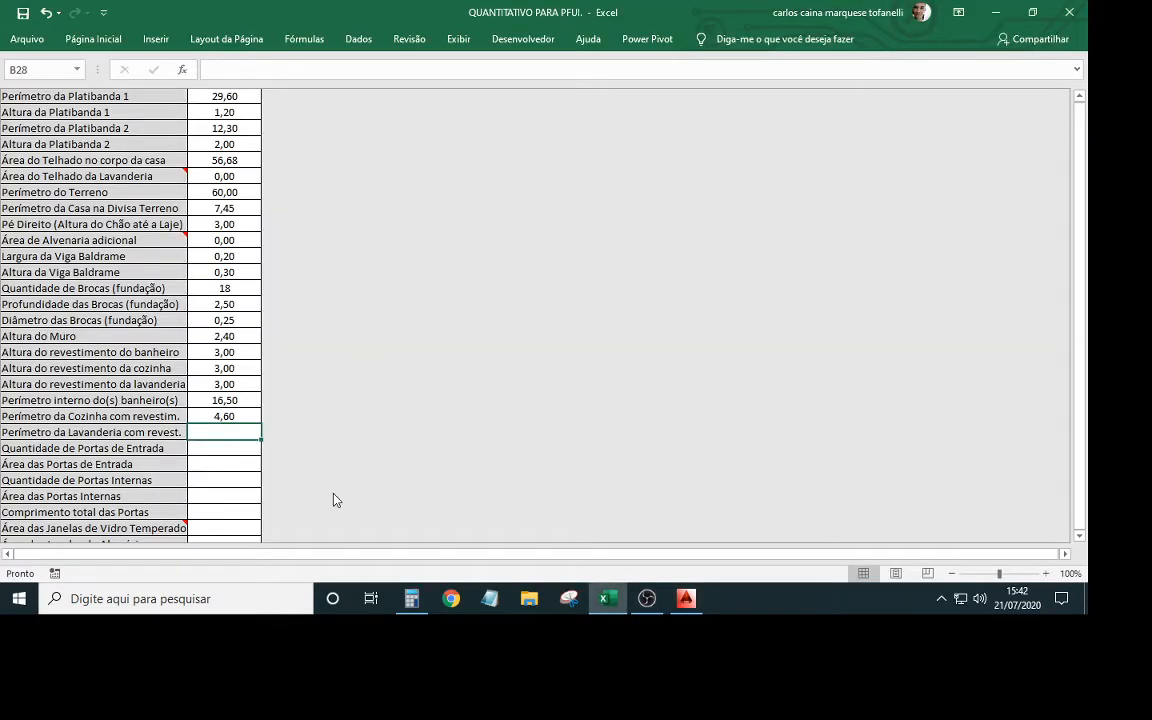
left_click(606, 599)
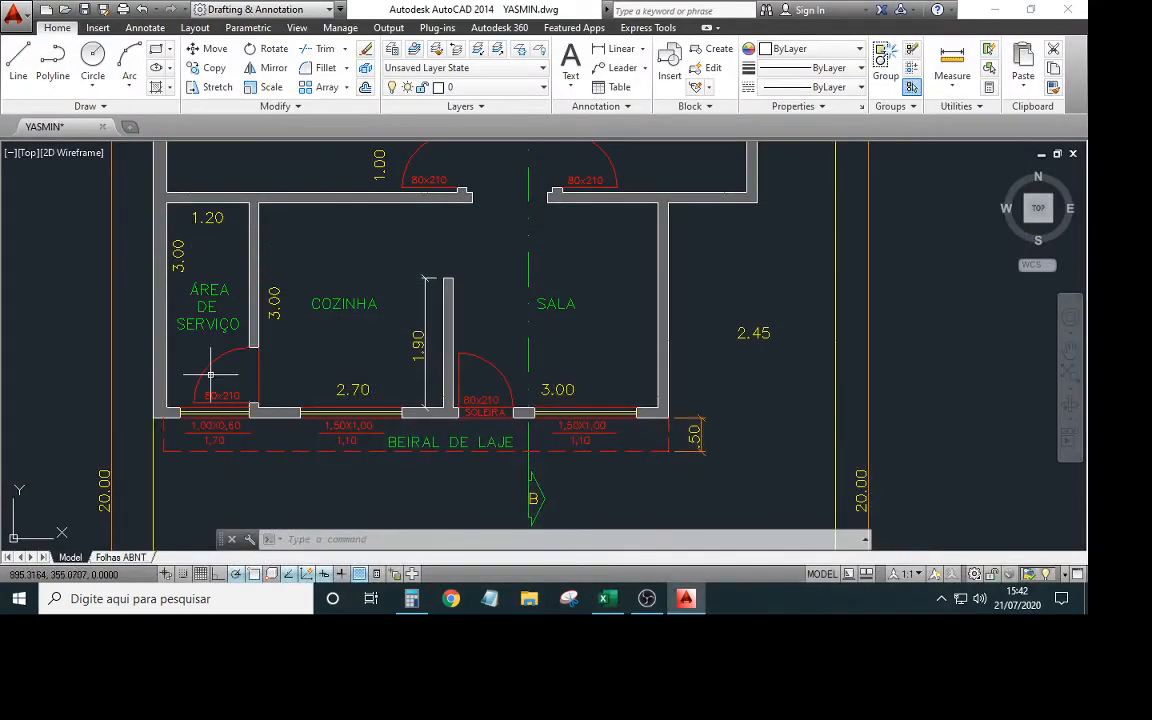
left_click(607, 600)
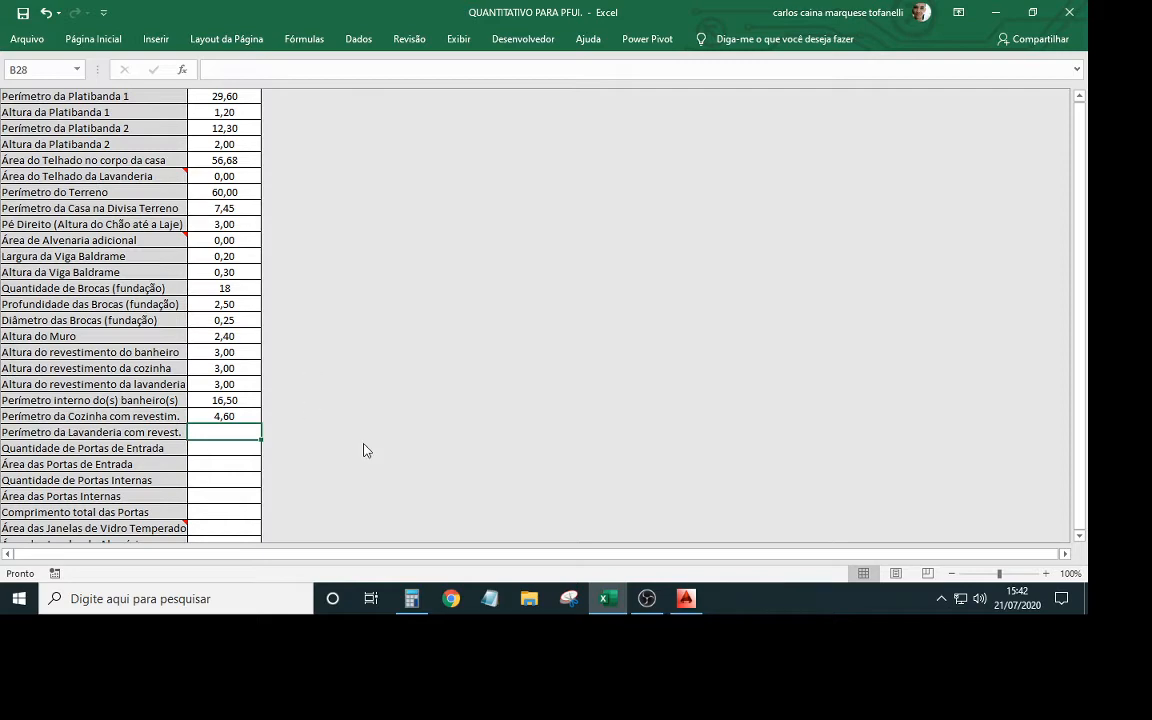
type("8,40")
key("Return")
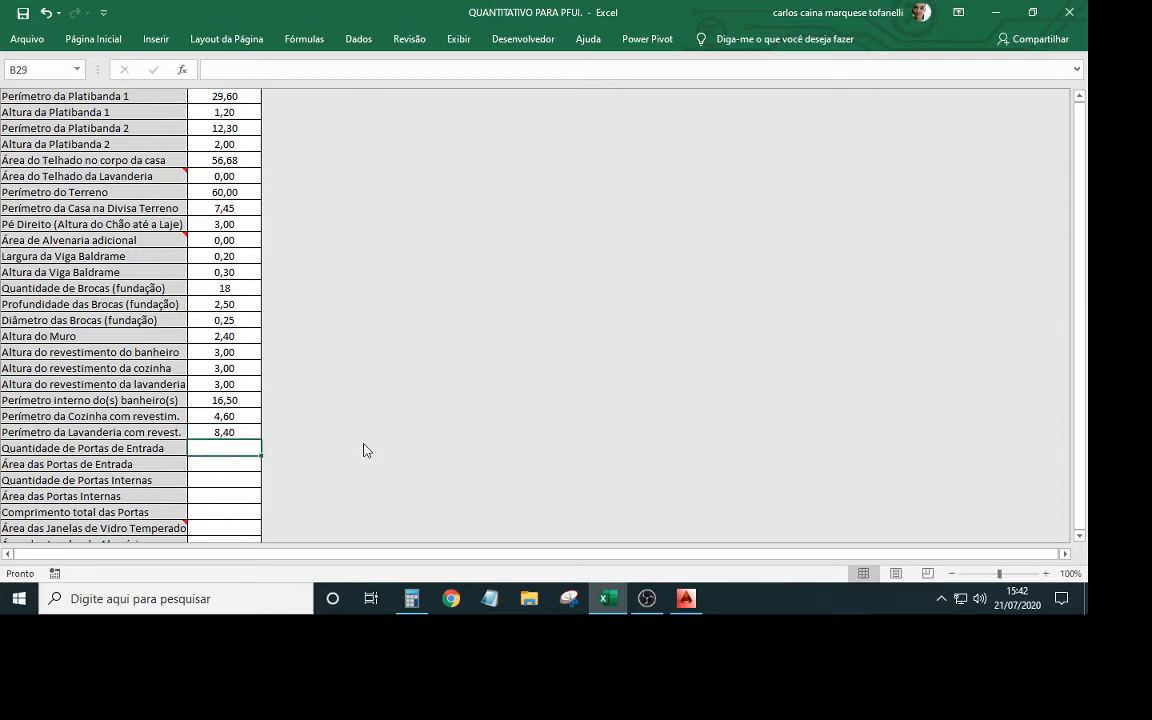
Check the house's entrance door in the AutoCAD plan and set Quantidade de Portas de Entrada to 1 in Excel
left_click(129, 446)
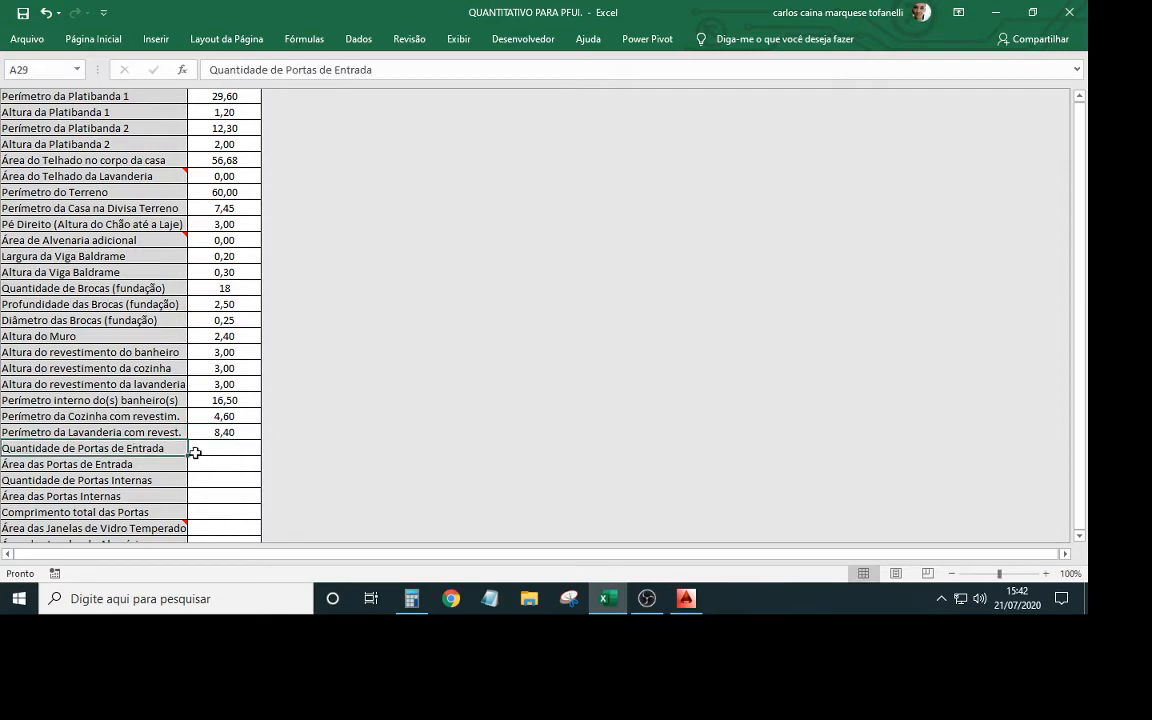
scroll(220, 430, "down", 2)
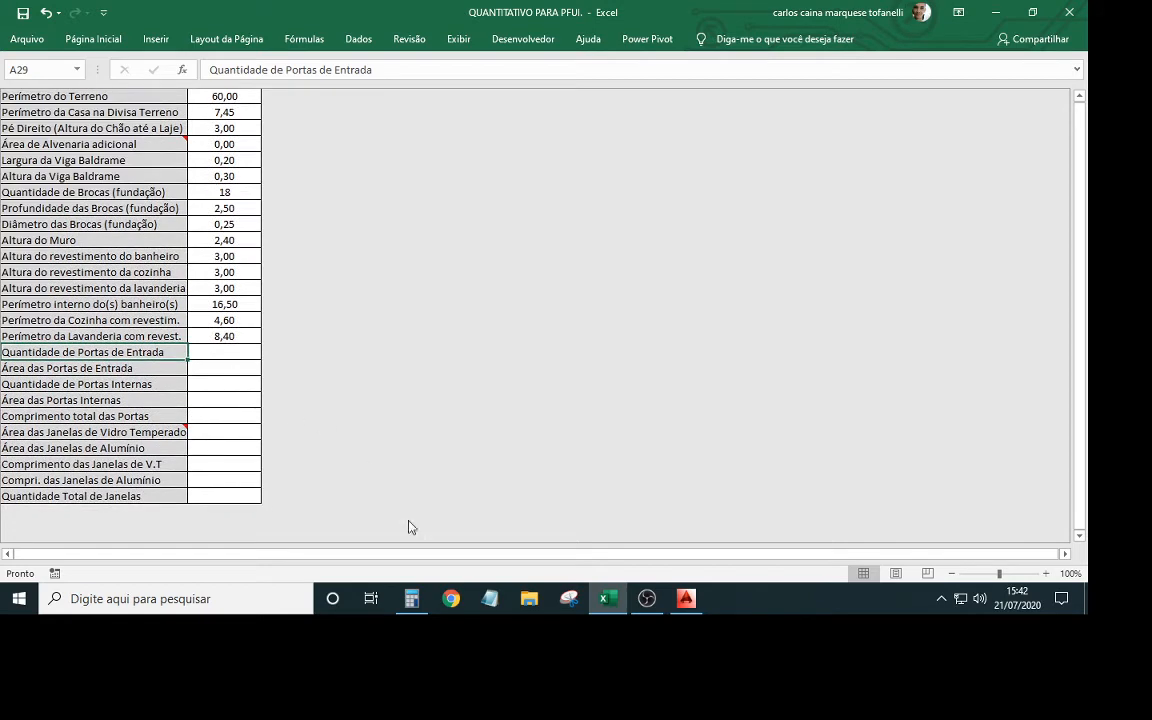
left_click(676, 612)
scroll(488, 340, "down", 3)
scroll(488, 320, "up", 3)
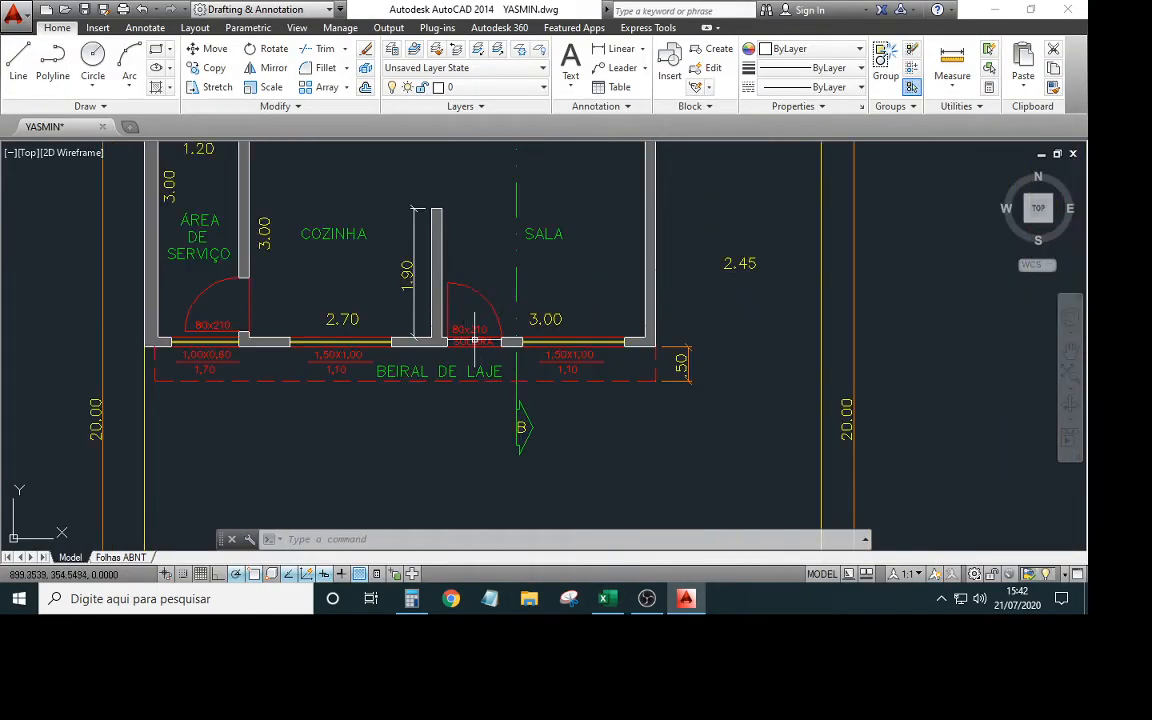
left_click(604, 598)
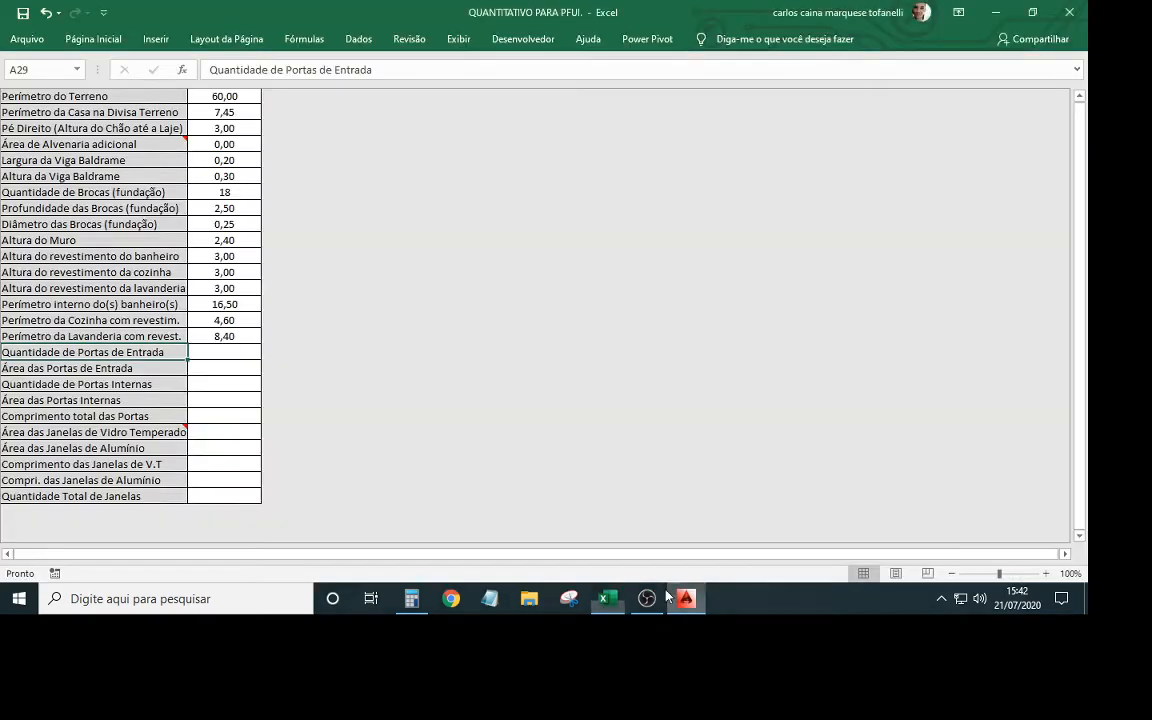
left_click(239, 354)
type("1")
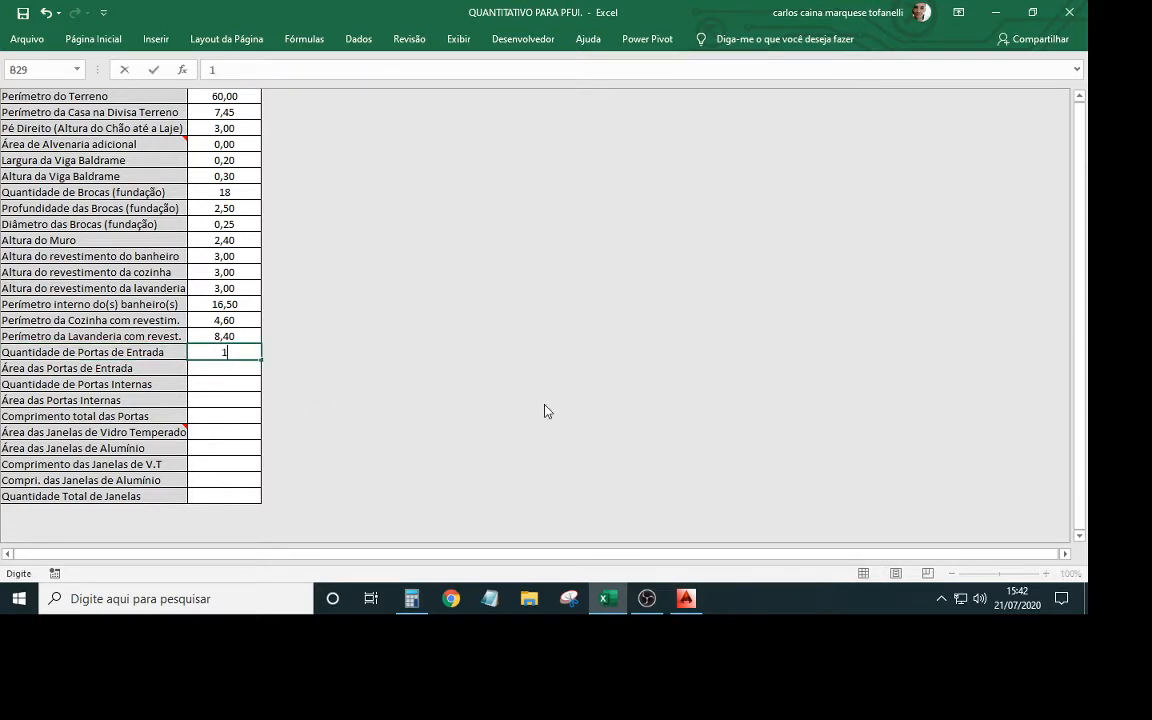
key("Return")
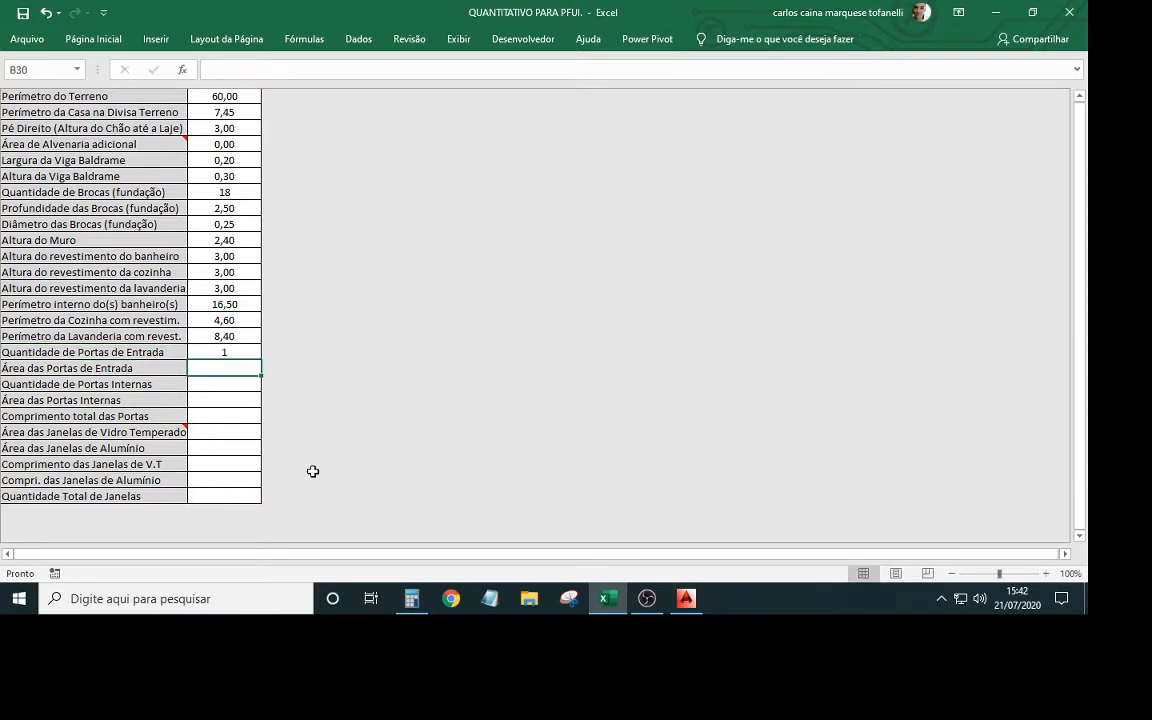
Read the sala entrance door size in AutoCAD, multiply 0,8 by 2,1 in the calculator, and set Área das Portas de Entrada to 1,68 in Excel
left_click(686, 600)
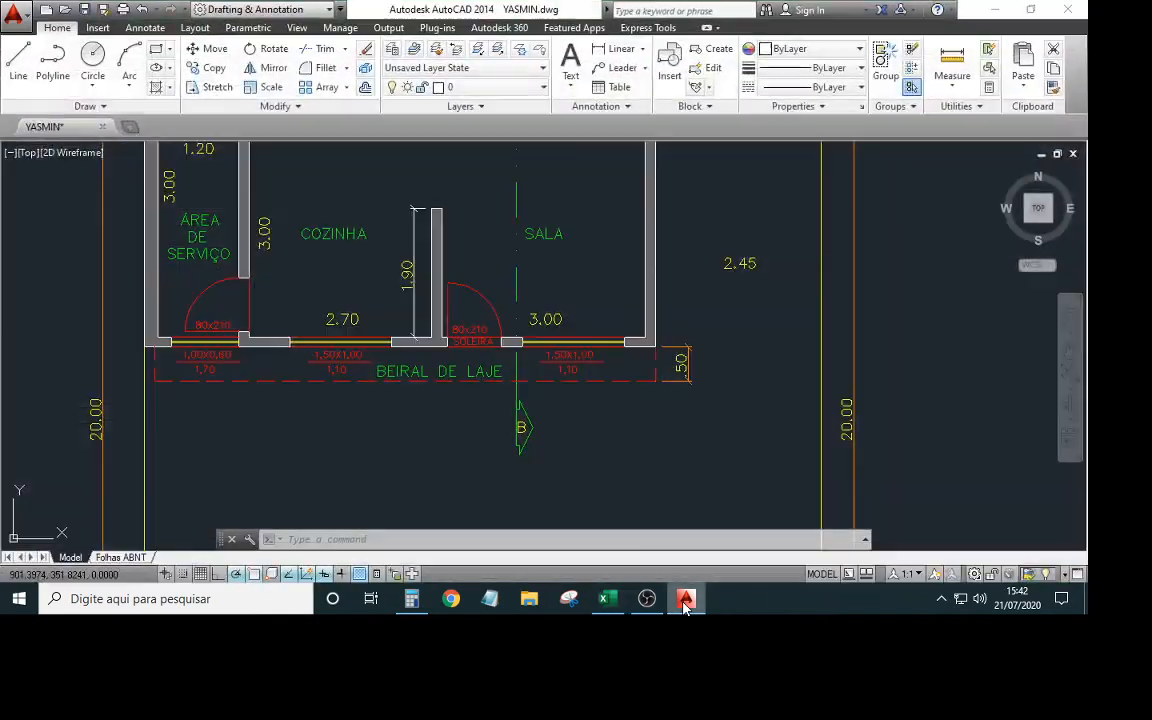
scroll(462, 310, "up", 2)
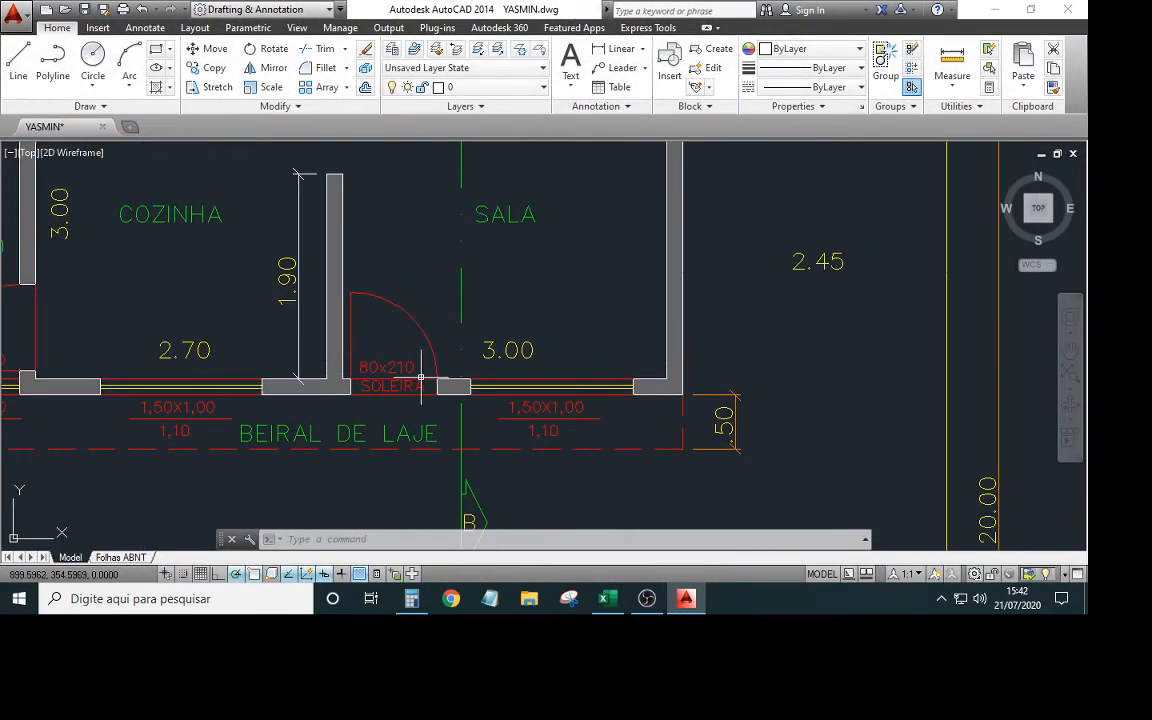
left_click(411, 598)
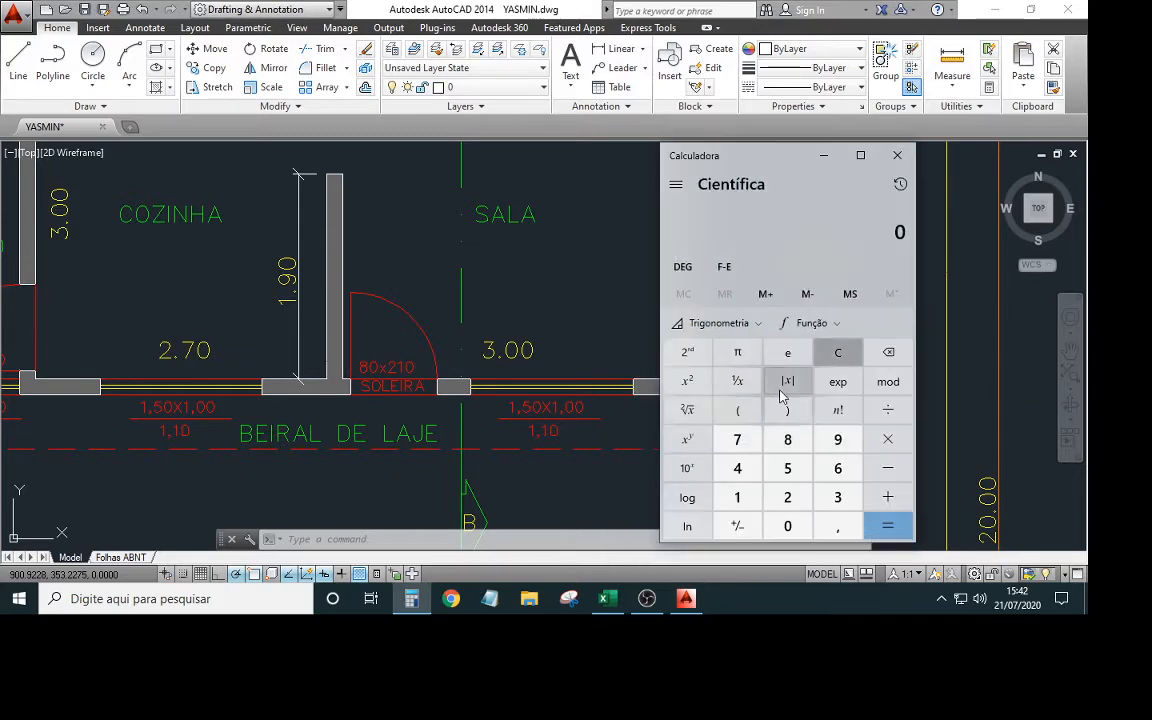
type("0,8*2,1")
key("Return")
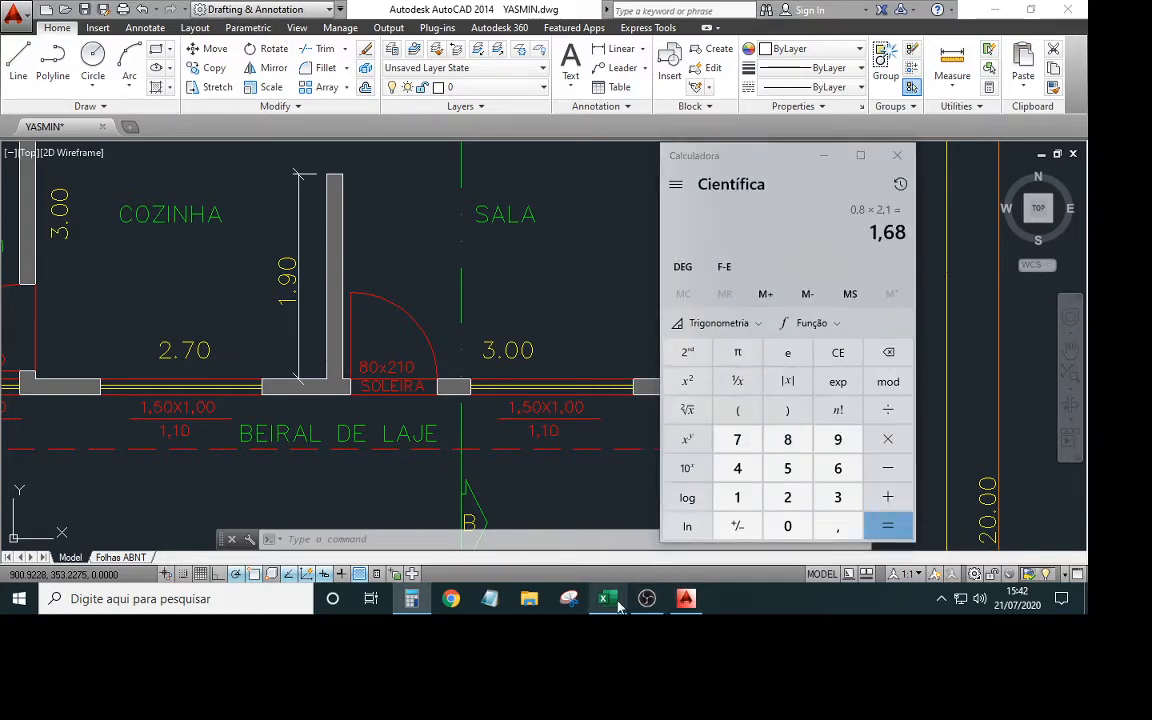
left_click(604, 598)
type("1,68")
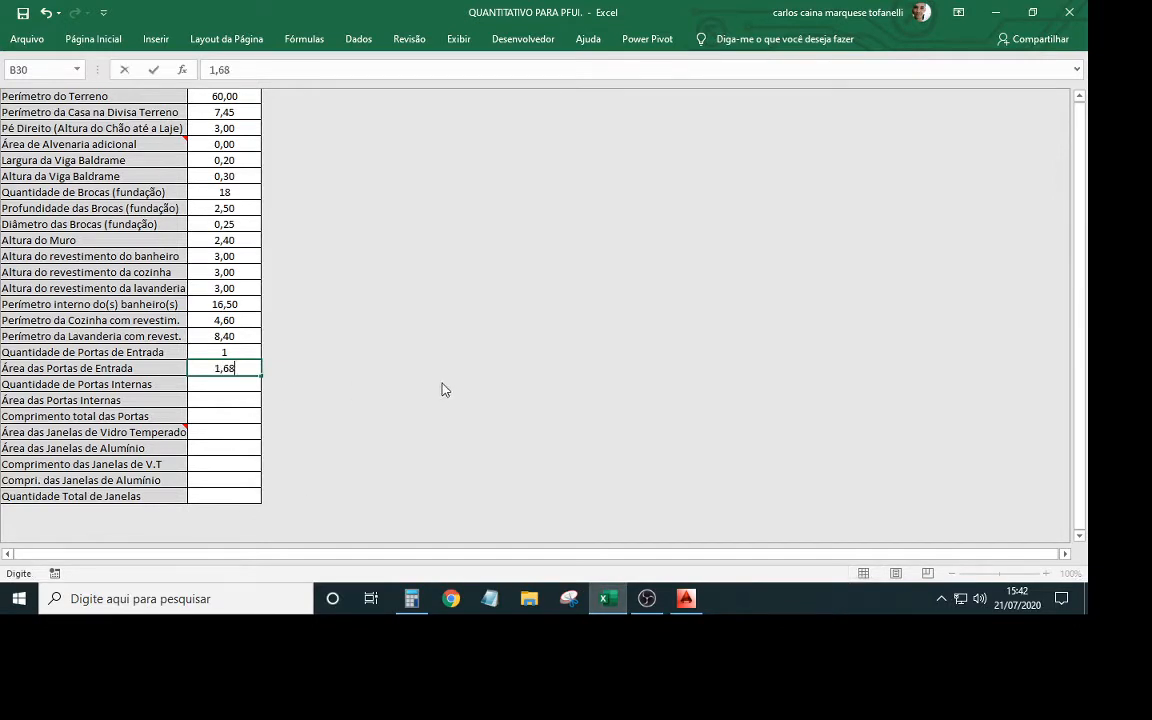
key("Return")
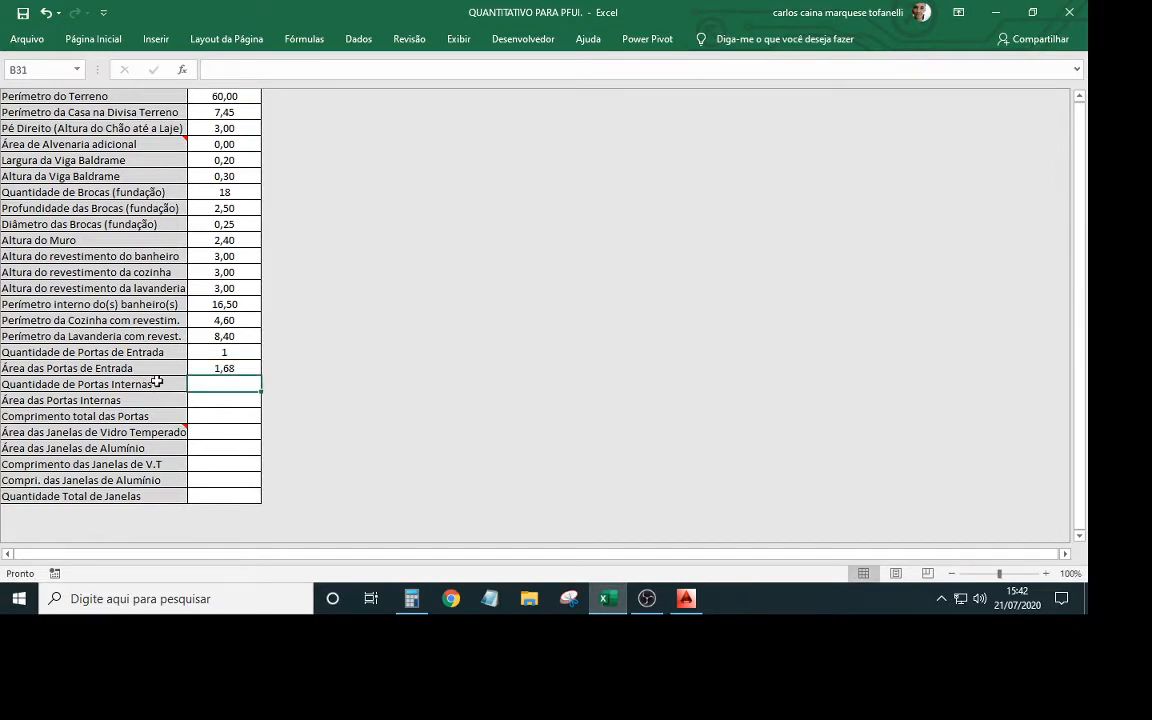
Count the internal doors in the AutoCAD floor plan and set Quantidade de Portas Internas to 5 in Excel
left_click(686, 598)
scroll(418, 465, "down", 3)
scroll(390, 445, "up", 3)
scroll(400, 355, "down", 3)
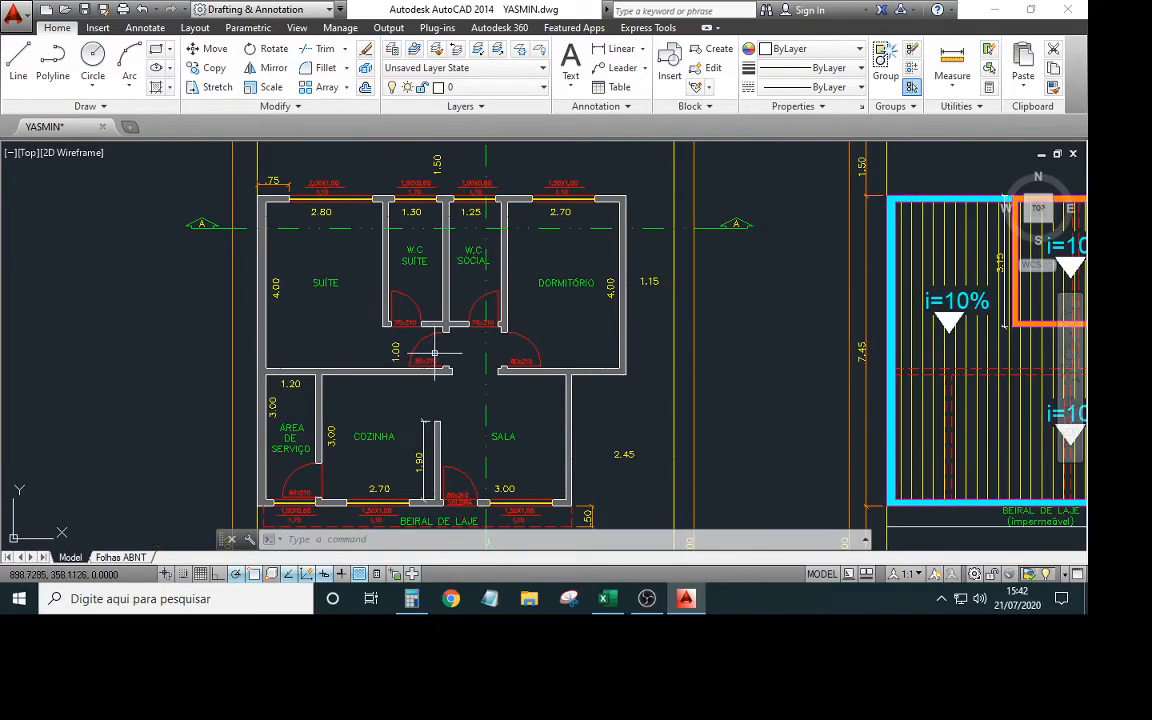
left_click(670, 594)
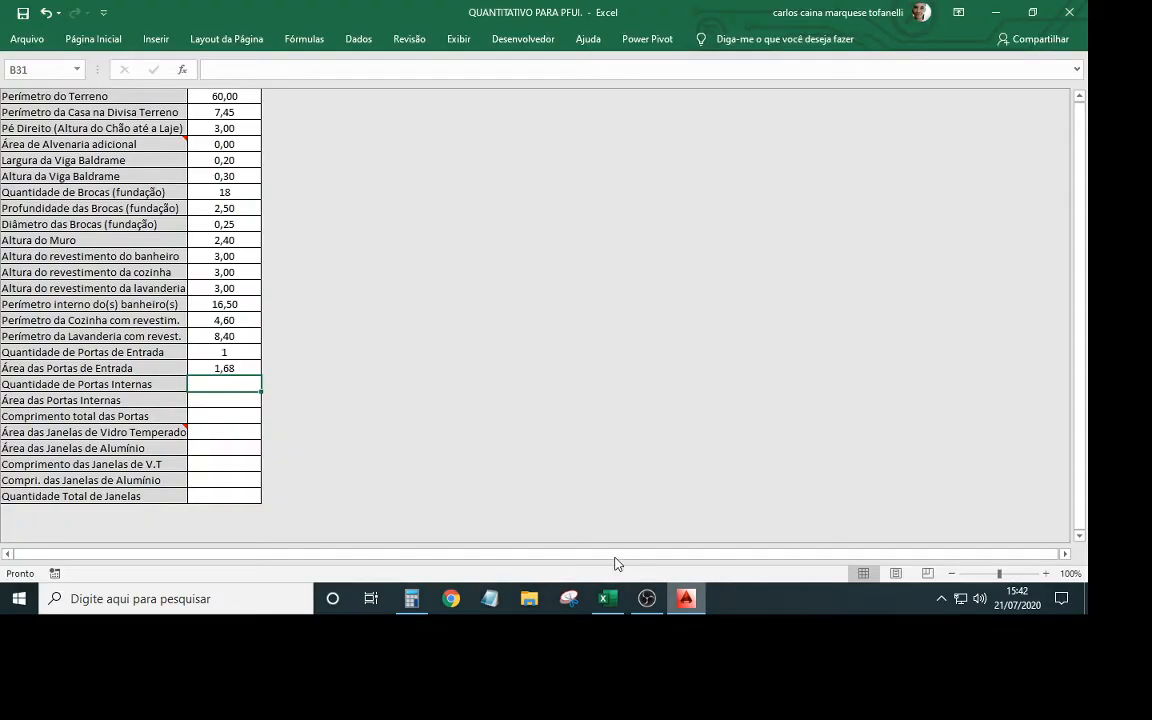
type("5")
key("Return")
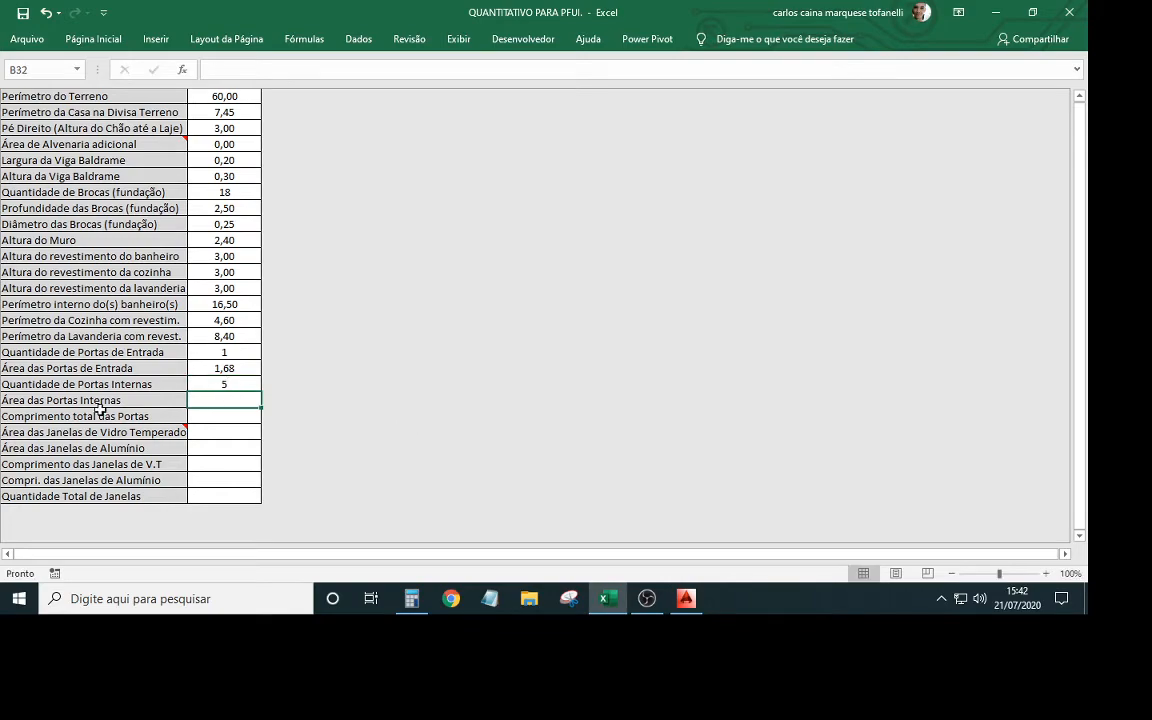
Read the internal door sizes in AutoCAD, set Área das Portas Internas to 7,98 in Excel, and select the Comprimento total das Portas value cell
left_click(686, 598)
scroll(373, 411, "up", 4)
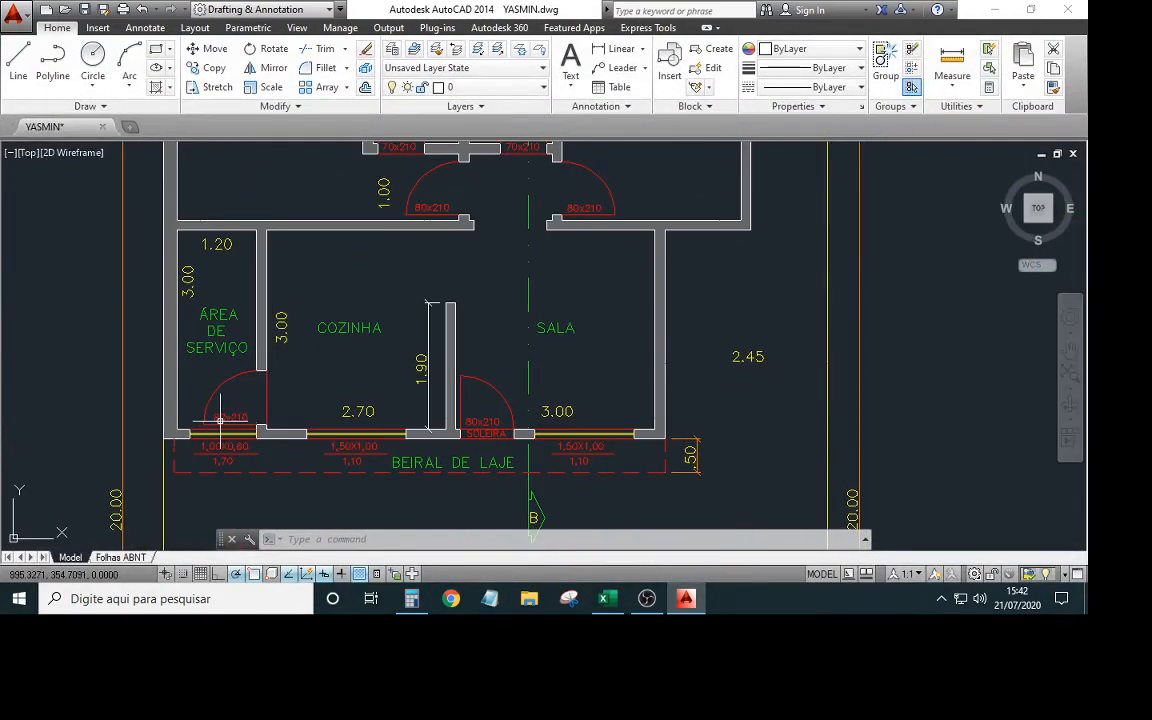
middle_click_drag(291, 348, 283, 388)
middle_click_drag(476, 267, 375, 377)
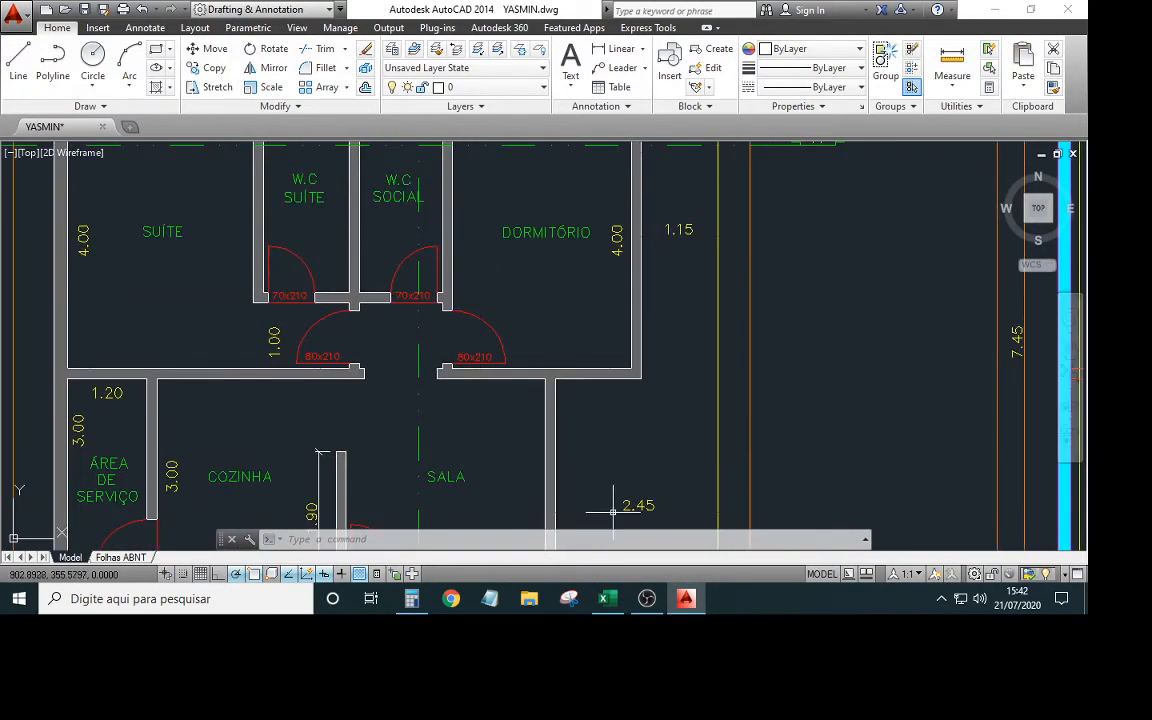
middle_click_drag(546, 461, 628, 358)
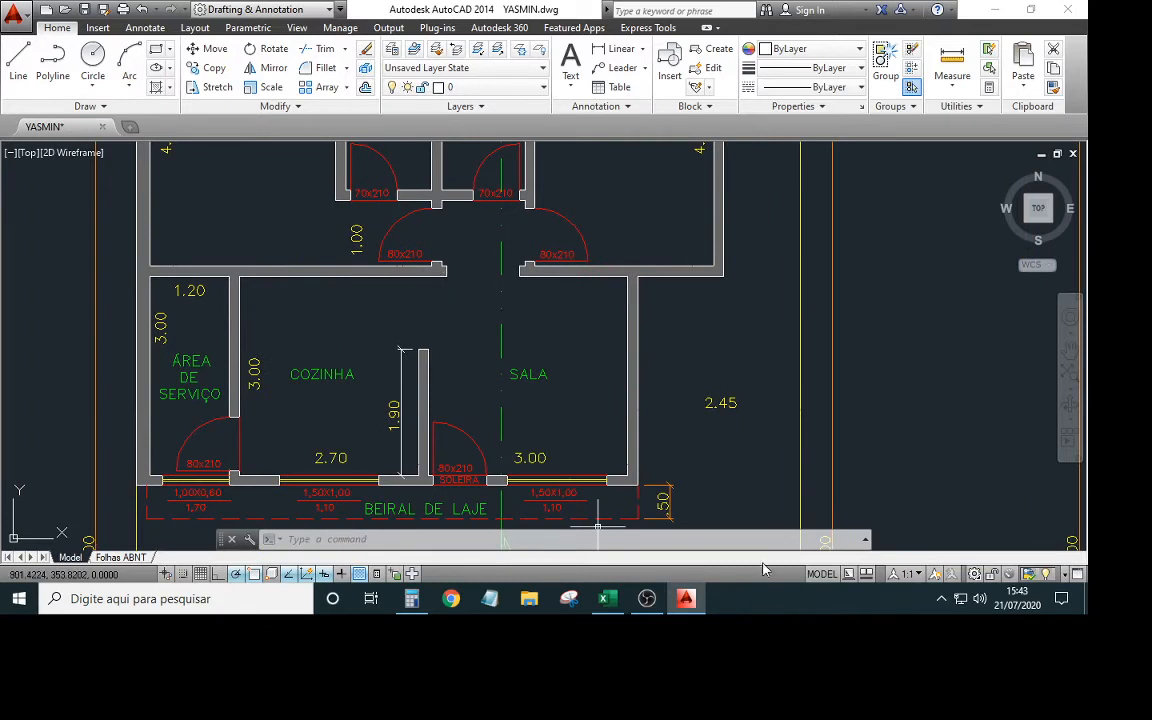
left_click(606, 599)
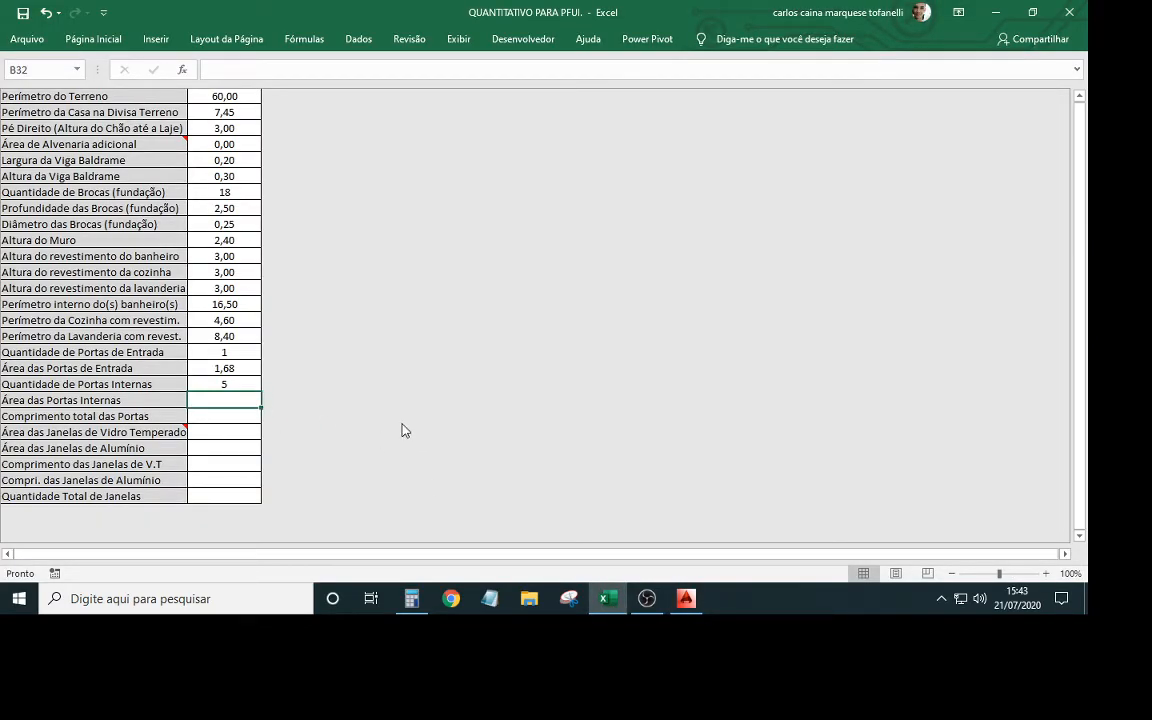
type("7,98")
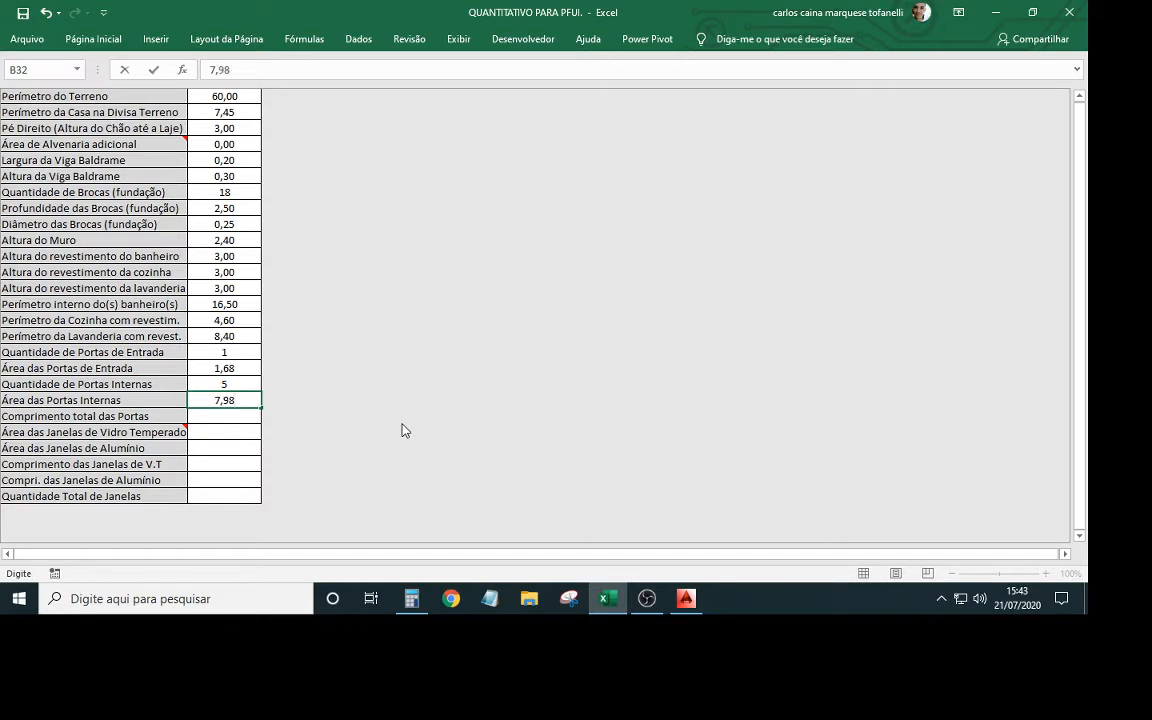
key("Return")
left_click(219, 430)
left_click(213, 415)
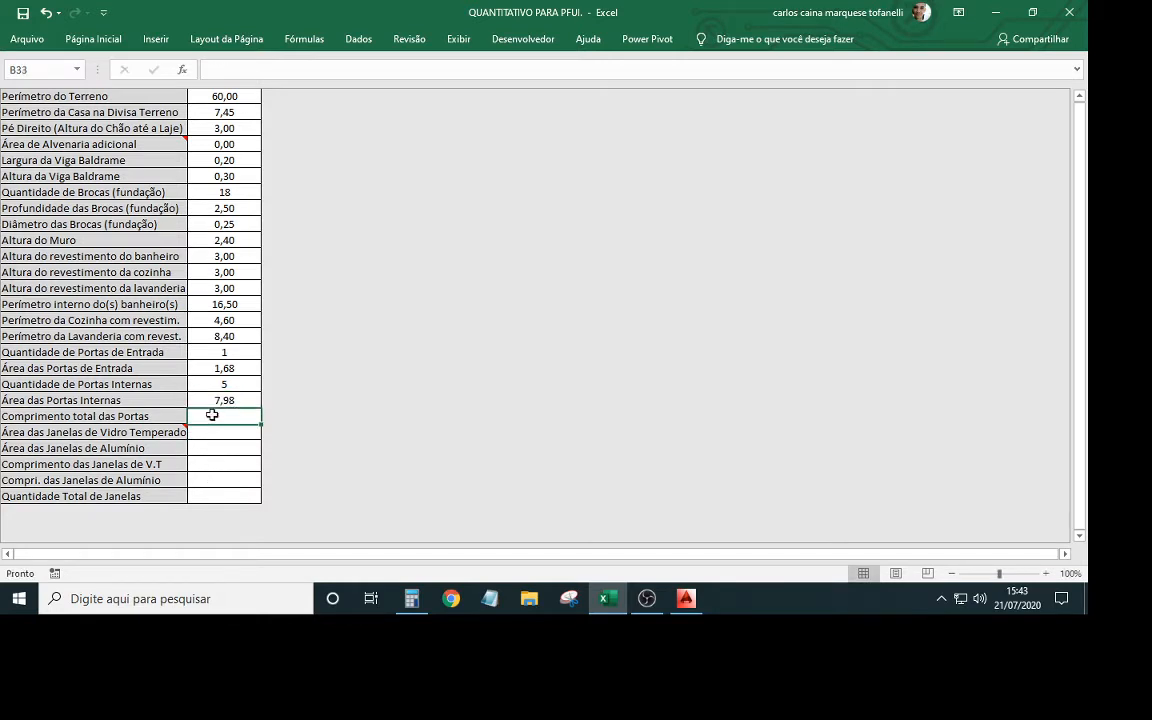
Read the widths of all doors in the AutoCAD floor plan and set Comprimento total das Portas to 4,60 in Excel
left_click(686, 598)
scroll(239, 438, "up", 2)
mouse_move(230, 418)
middle_mouse_down()
mouse_move(227, 439)
mouse_move(286, 455)
mouse_move(398, 375)
middle_mouse_up()
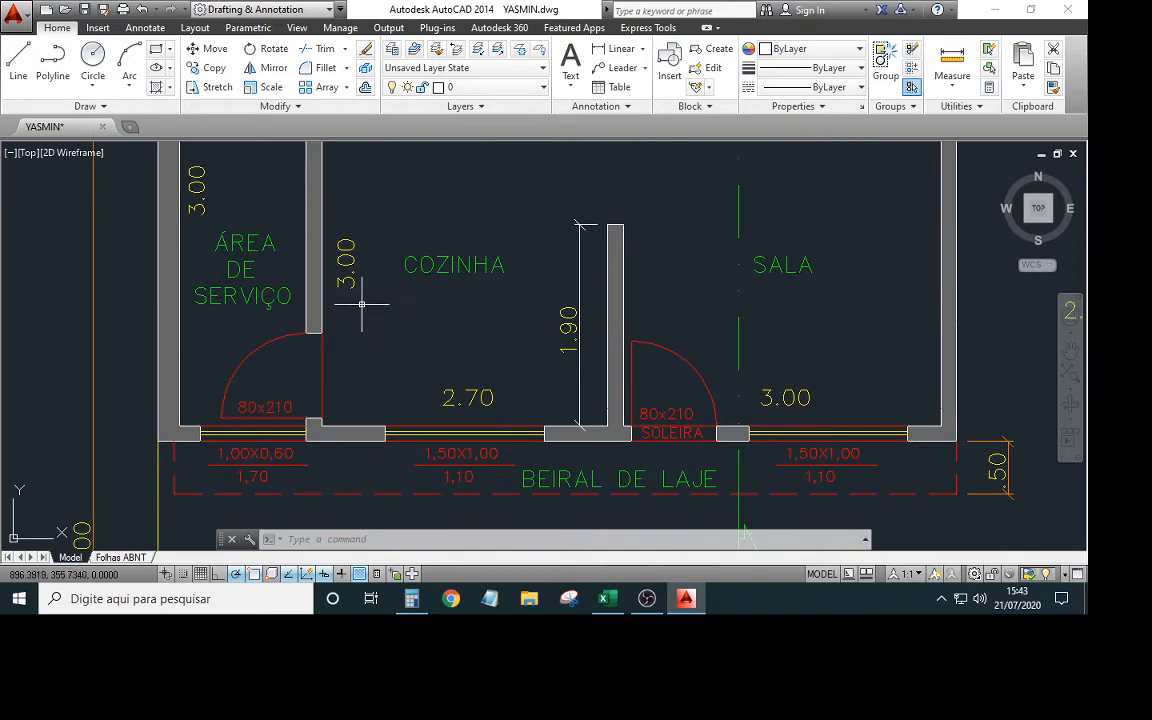
middle_click_drag(357, 302, 343, 490)
scroll(343, 490, "down", 2)
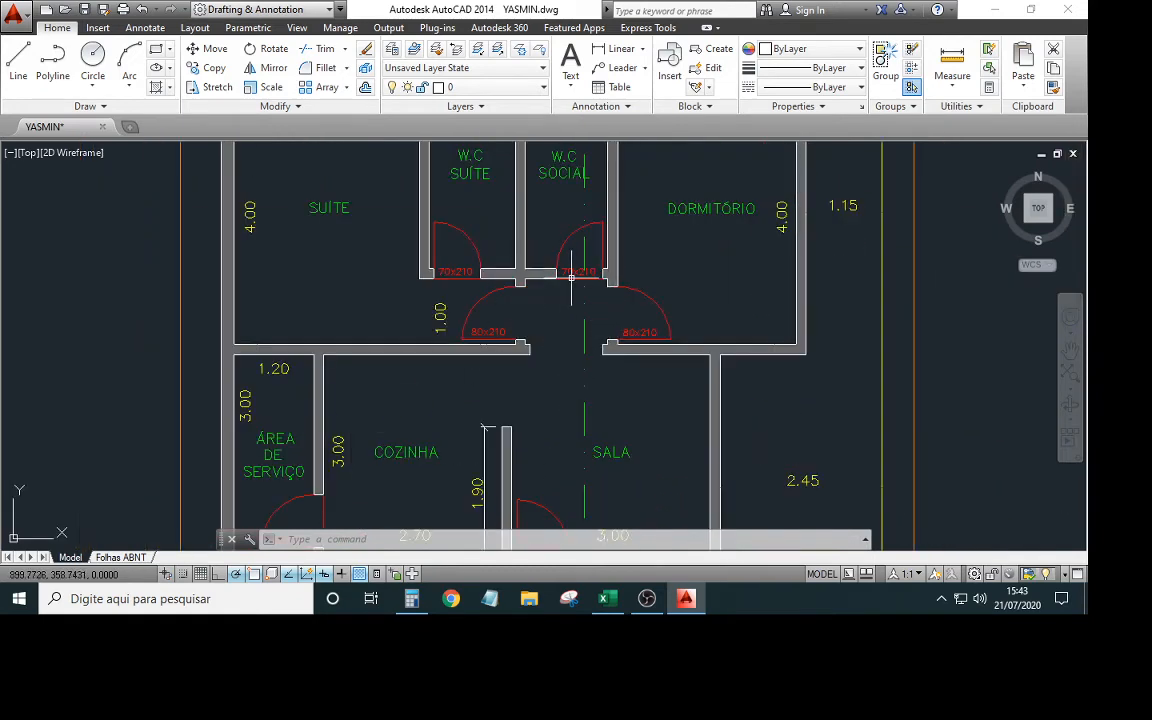
left_click(604, 598)
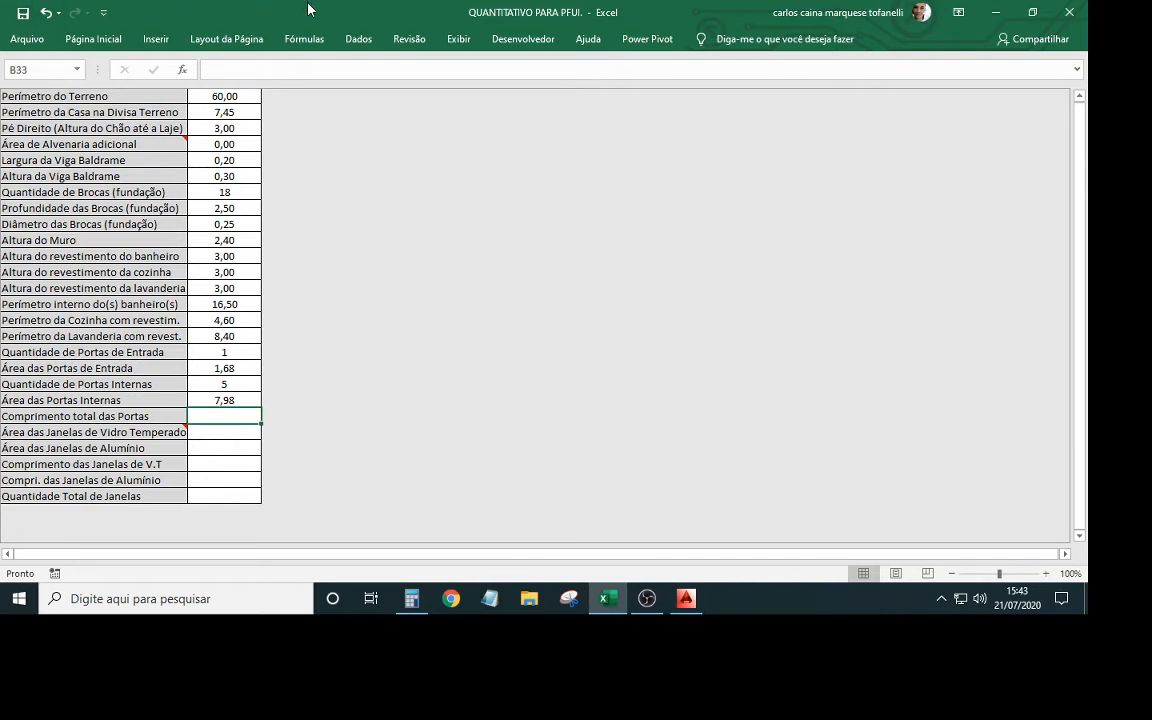
type("4,60")
key("Return")
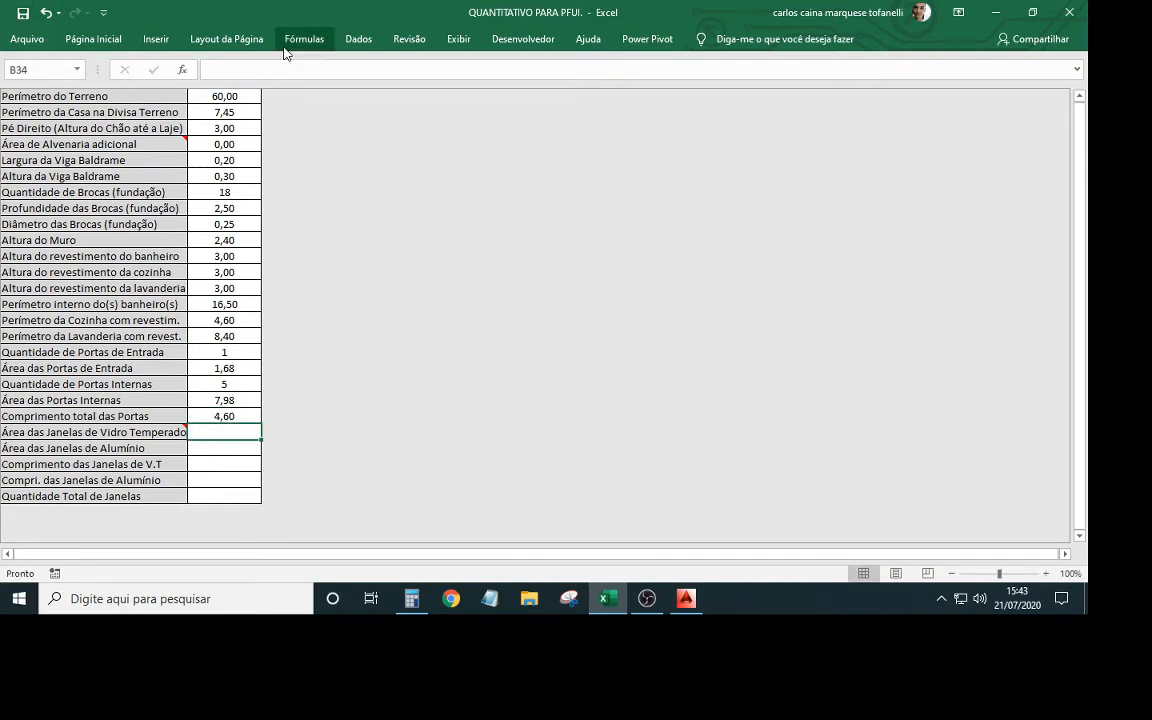
Examine the windows of the service area, kitchen, sala, bedrooms and bathrooms in the AutoCAD plan to separate tempered-glass from aluminium ones
scroll(150, 413, "down", 1)
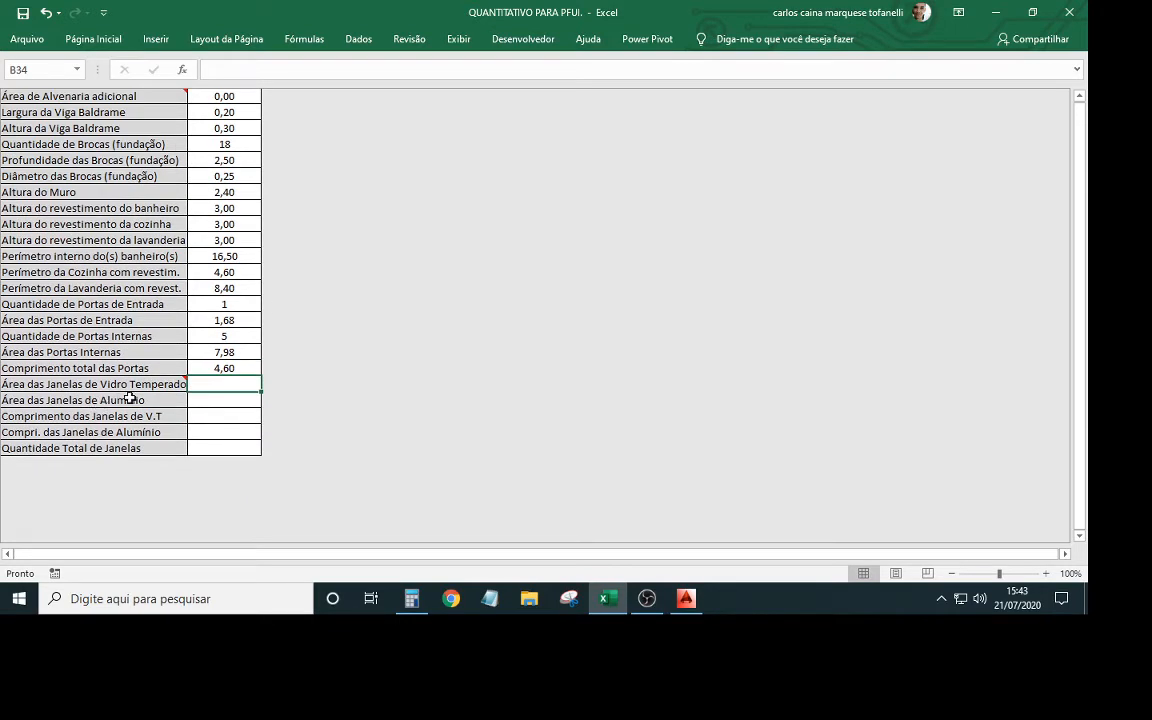
mouse_move(157, 386)
left_click(686, 598)
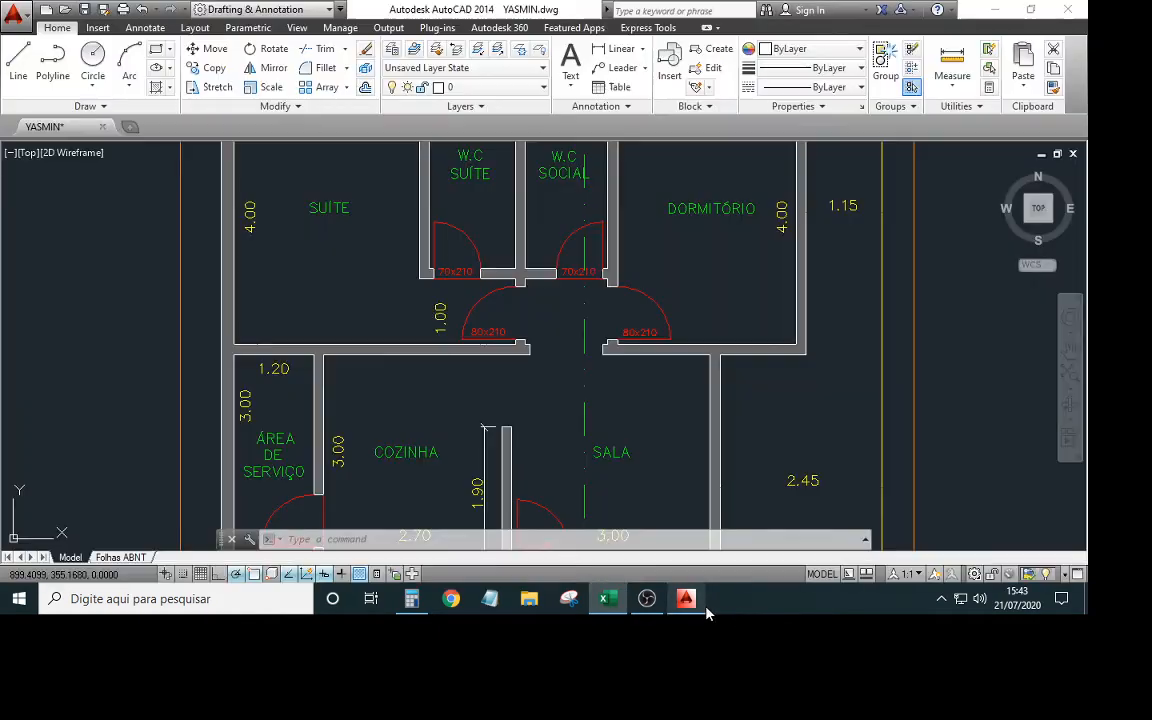
scroll(478, 465, "down", 3)
scroll(478, 465, "up", 2)
middle_click_drag(478, 465, 432, 408)
scroll(432, 408, "up", 2)
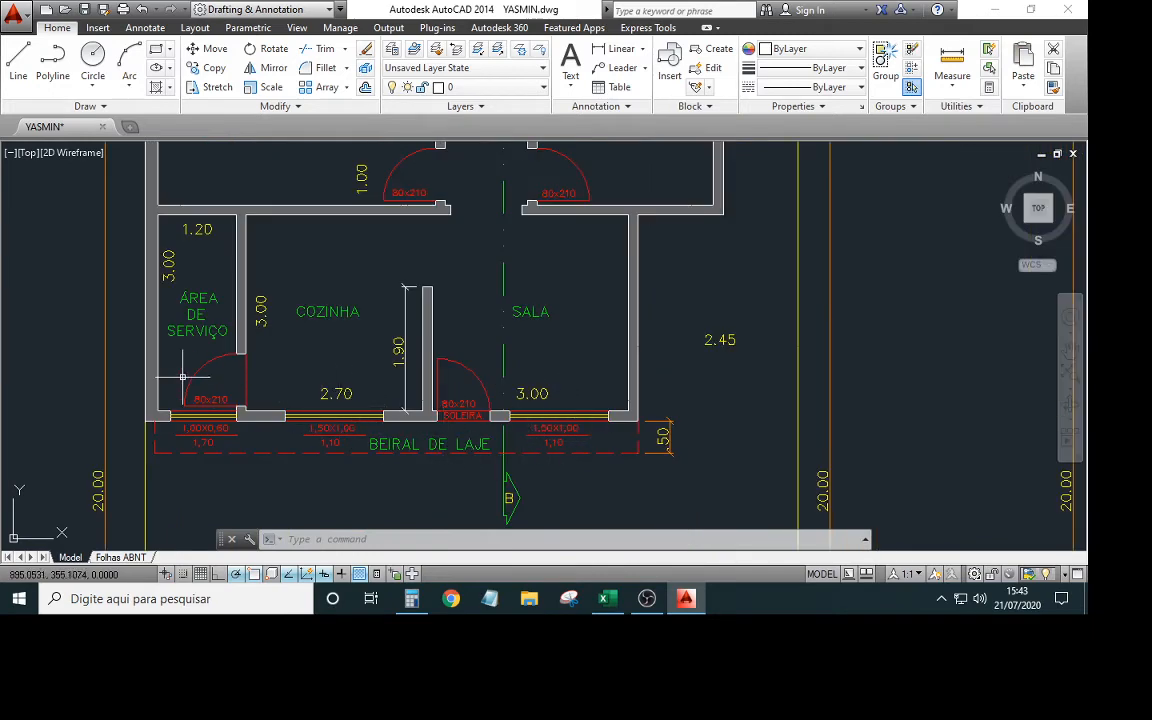
scroll(230, 385, "down", 3)
scroll(345, 345, "up", 4)
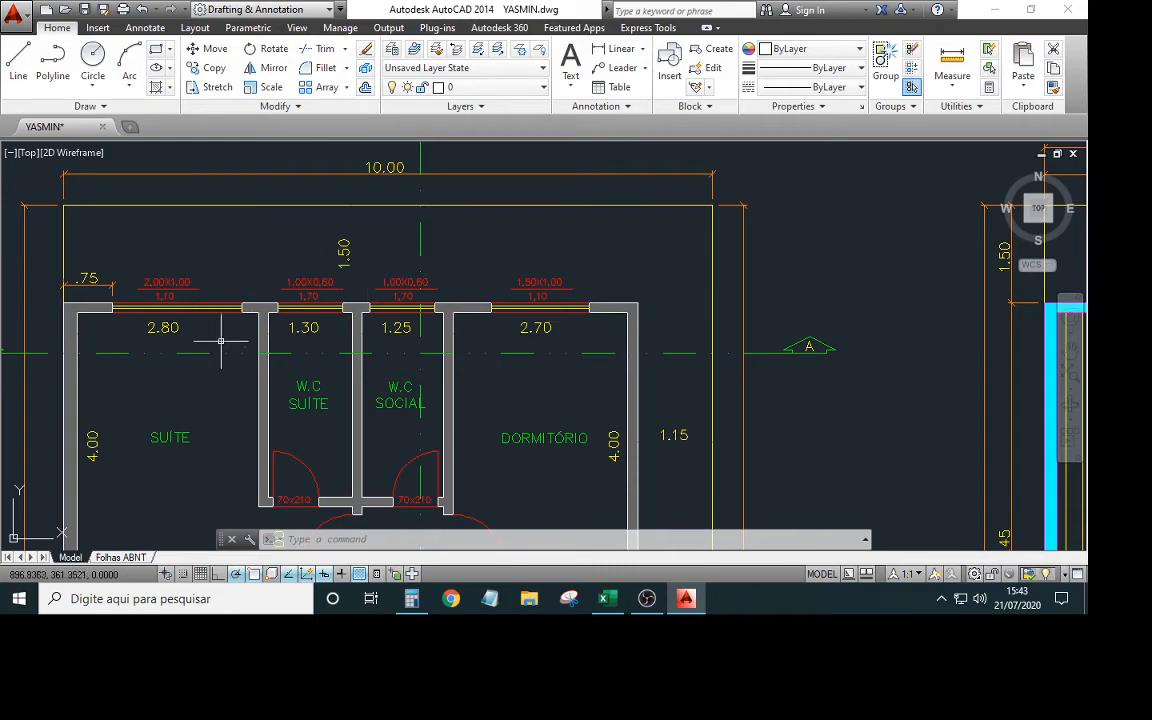
scroll(341, 447, "down", 3)
scroll(345, 445, "up", 5)
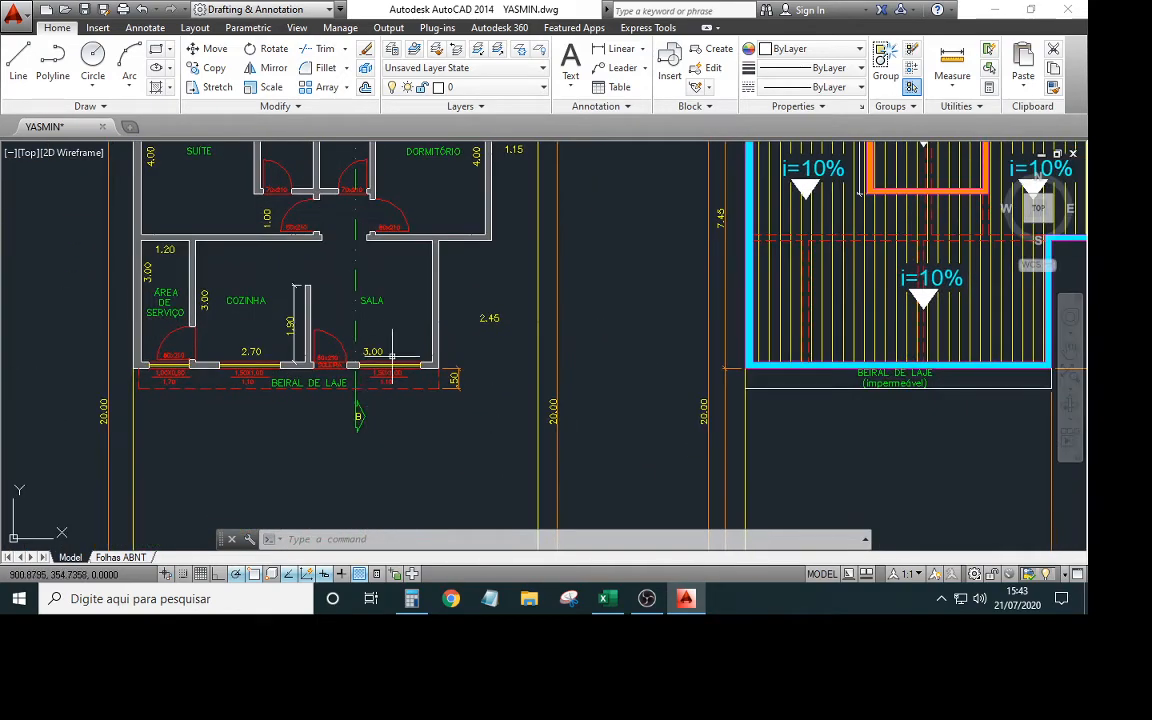
left_click(604, 600)
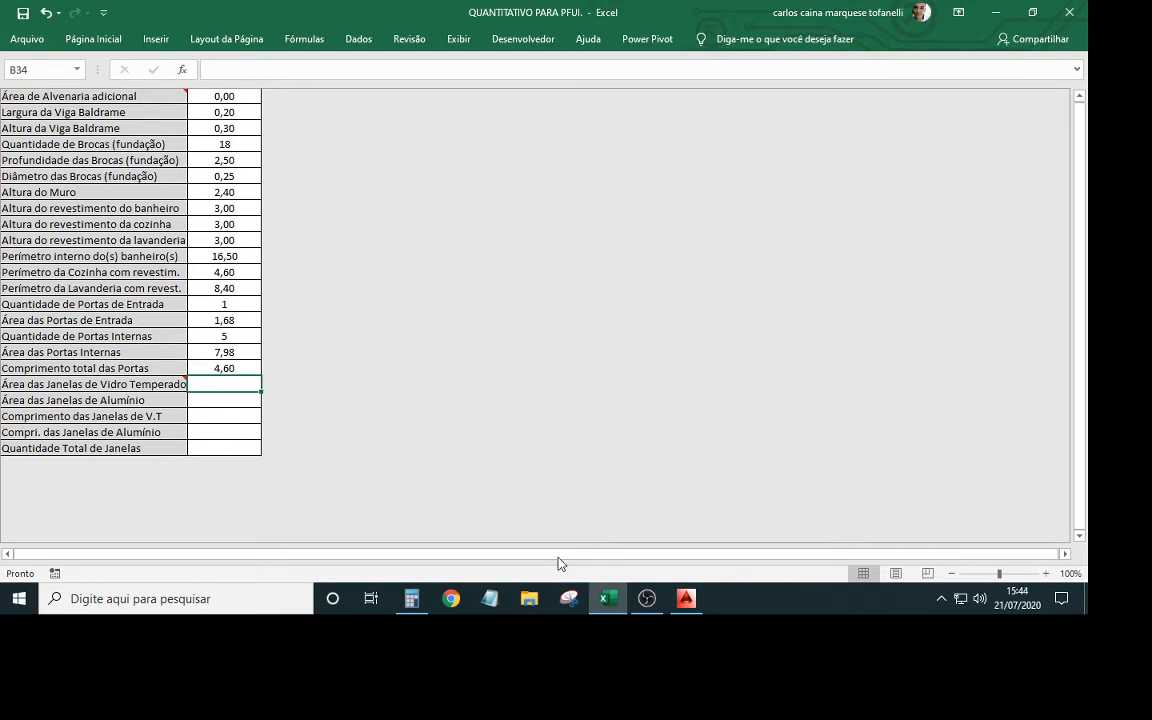
Read the tempered-glass window sizes in AutoCAD and set Área das Janelas de Vidro Temperado to 4,80 in Excel
left_click(686, 598)
scroll(575, 370, "up", 2)
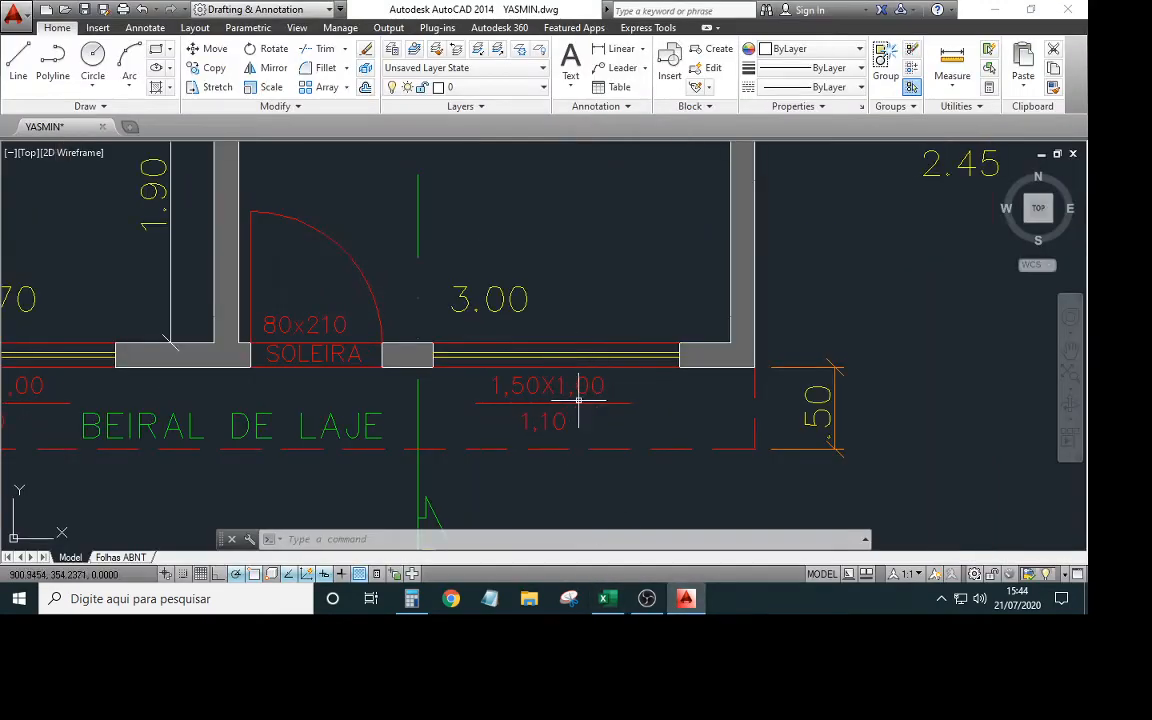
middle_click_drag(425, 399, 668, 374)
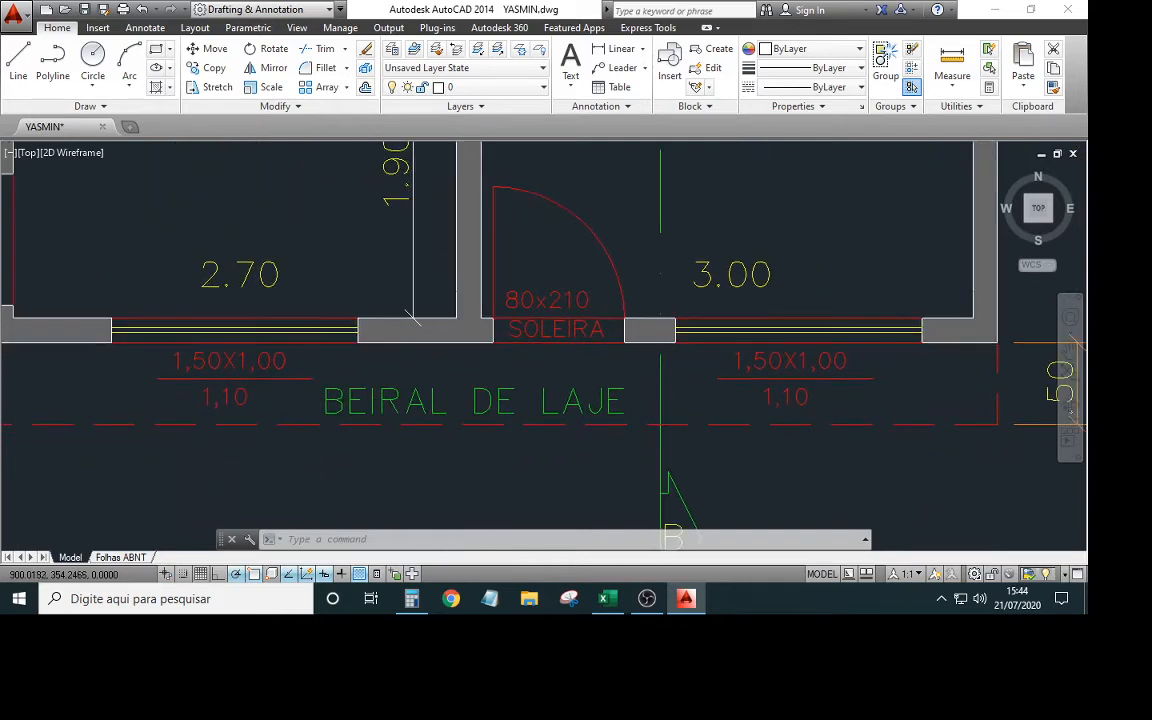
scroll(668, 374, "down", 2)
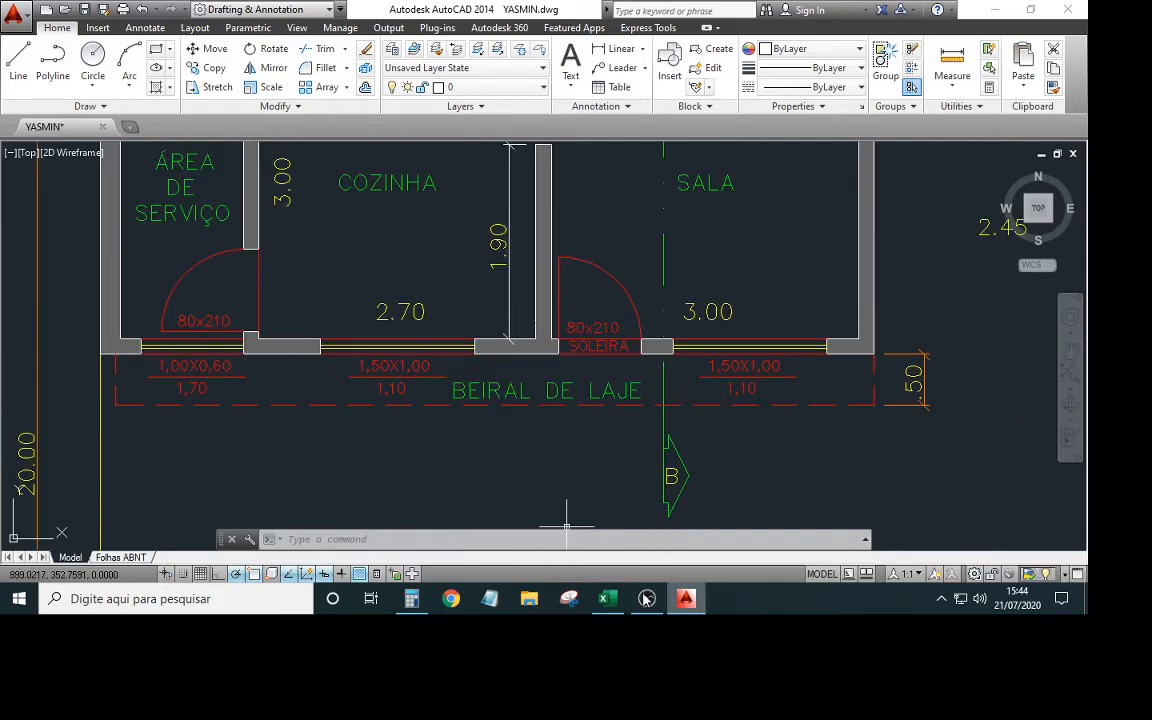
left_click(606, 598)
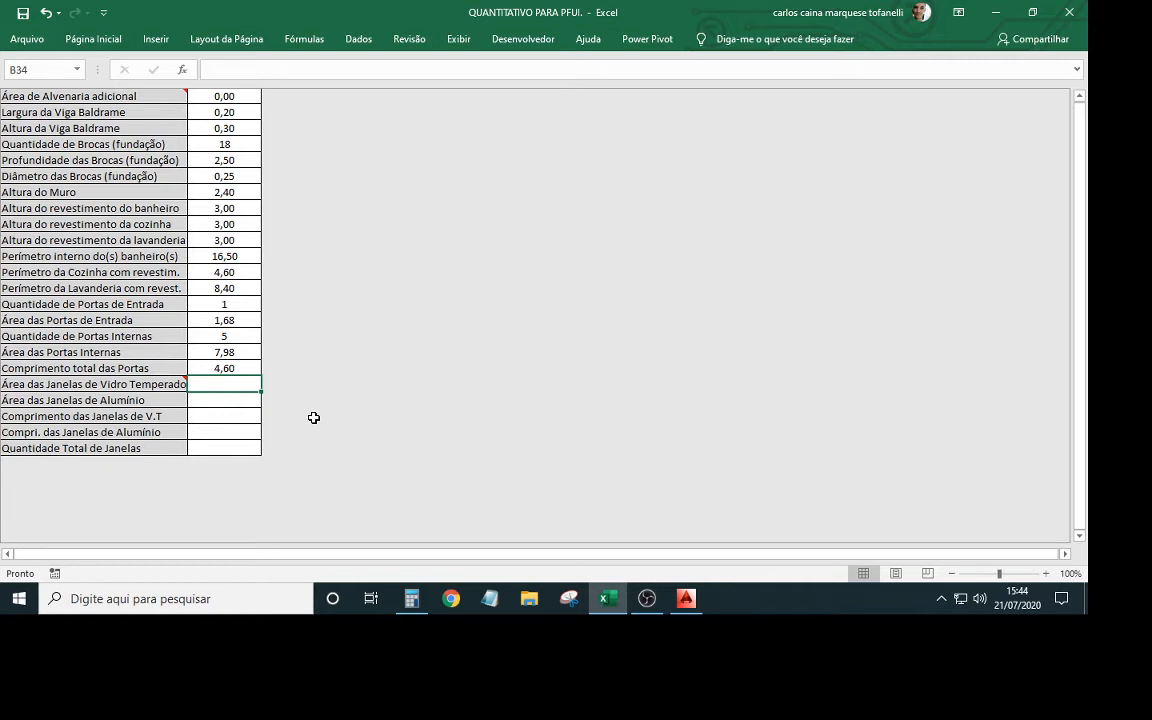
type("4,80")
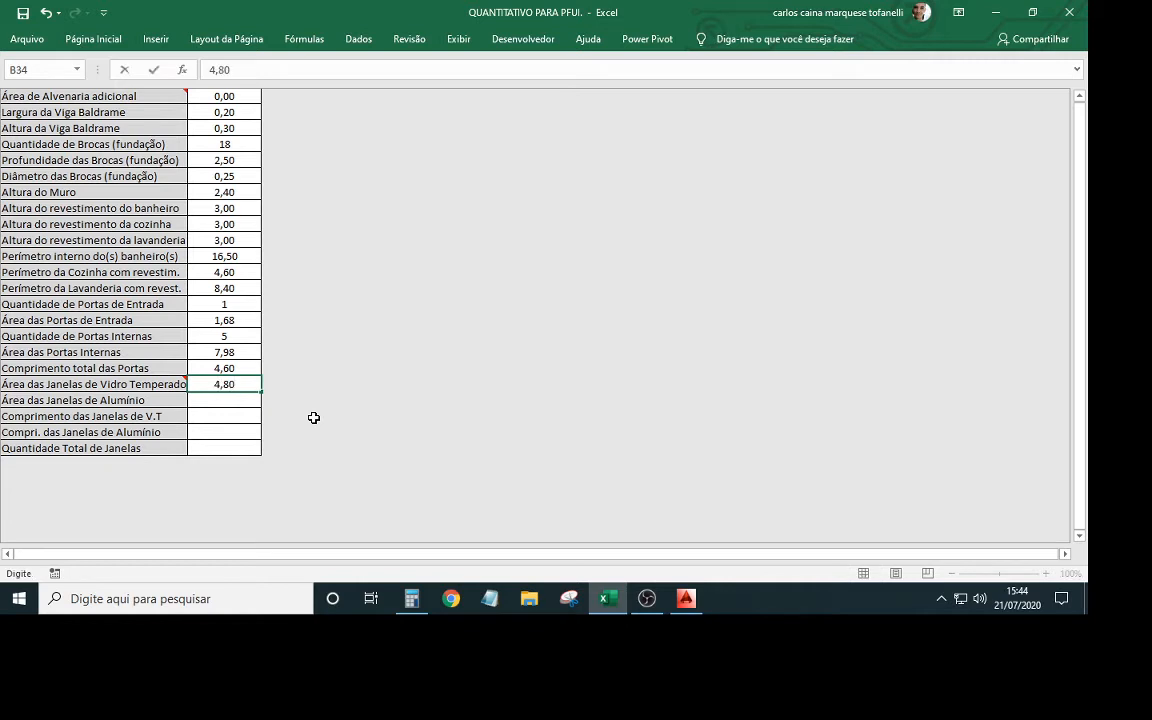
key("Return")
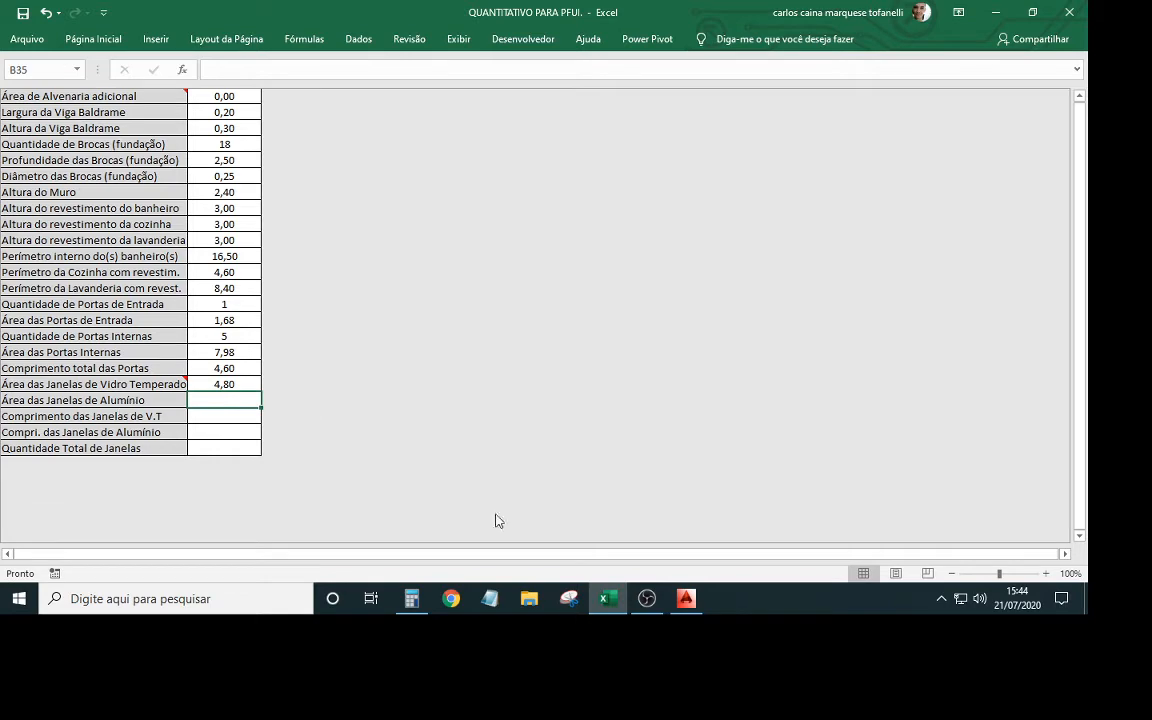
Read the suíte and dormitório window sizes in AutoCAD and set Área das Janelas de Alumínio to 3,50 in Excel
left_click(694, 608)
scroll(411, 314, "down", 6)
middle_click_drag(411, 314, 404, 499)
scroll(386, 354, "up", 6)
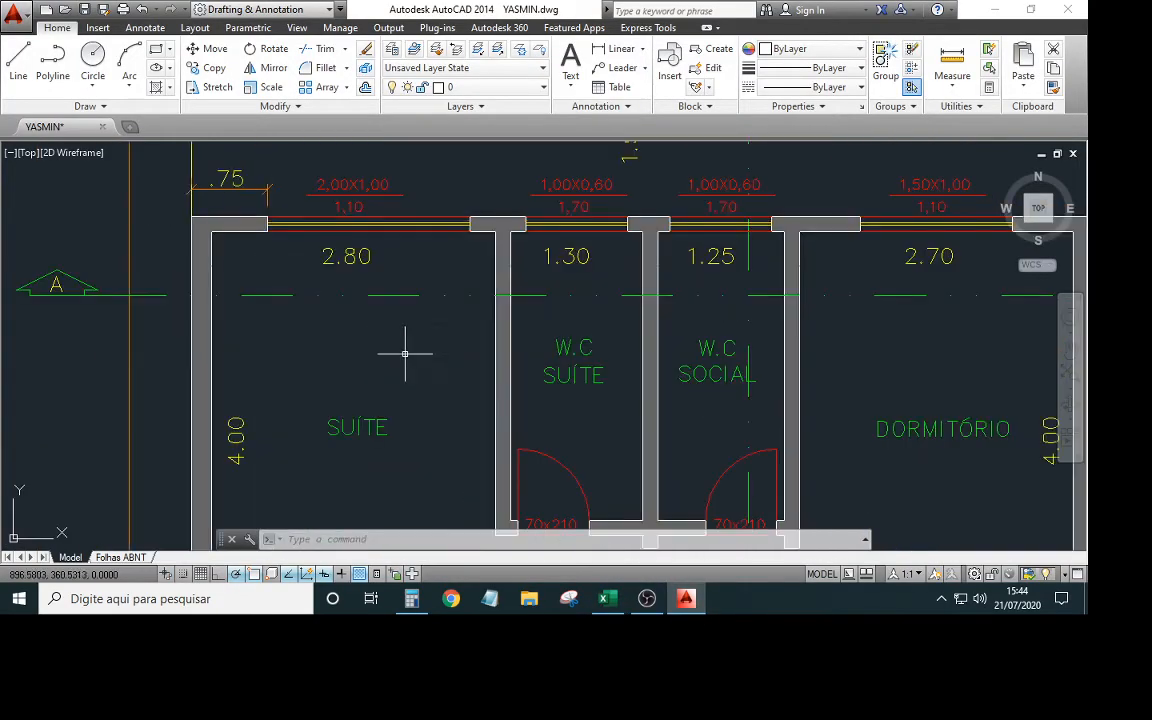
middle_click_drag(399, 354, 190, 335)
scroll(209, 345, "down", 2)
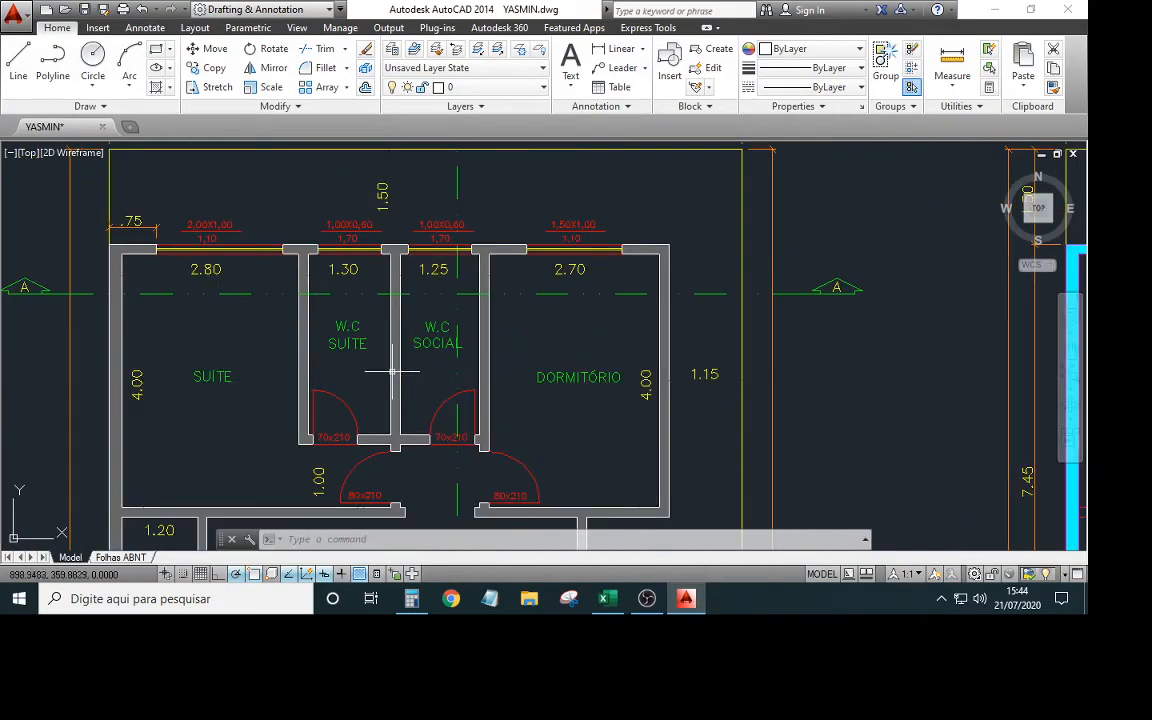
scroll(206, 206, "up", 2)
scroll(300, 240, "up", 1)
middle_click_drag(472, 287, 362, 284)
middle_click_drag(561, 424, 632, 403)
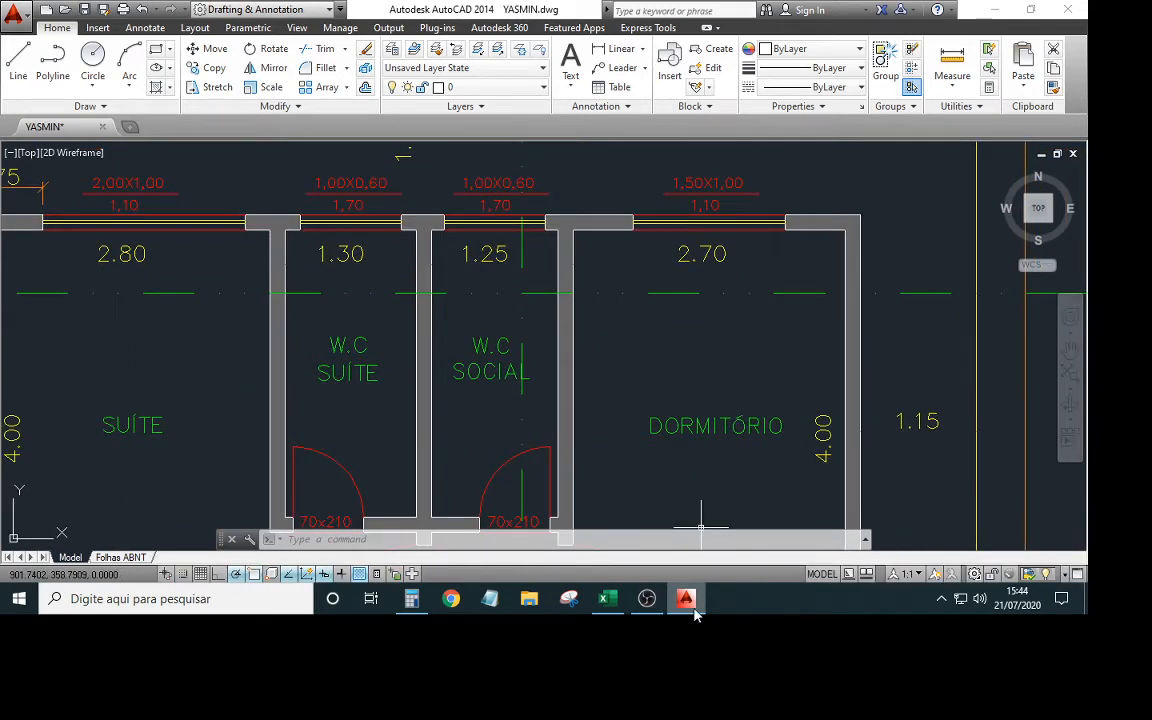
left_click(604, 598)
type("3,50")
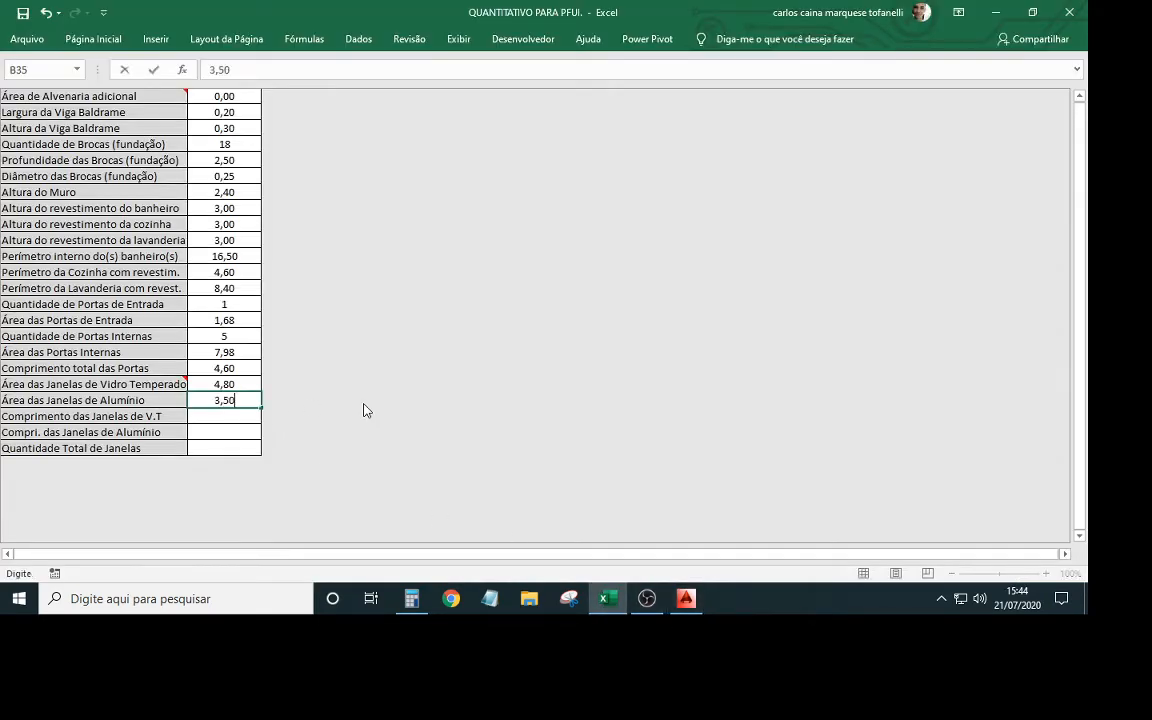
key("Return")
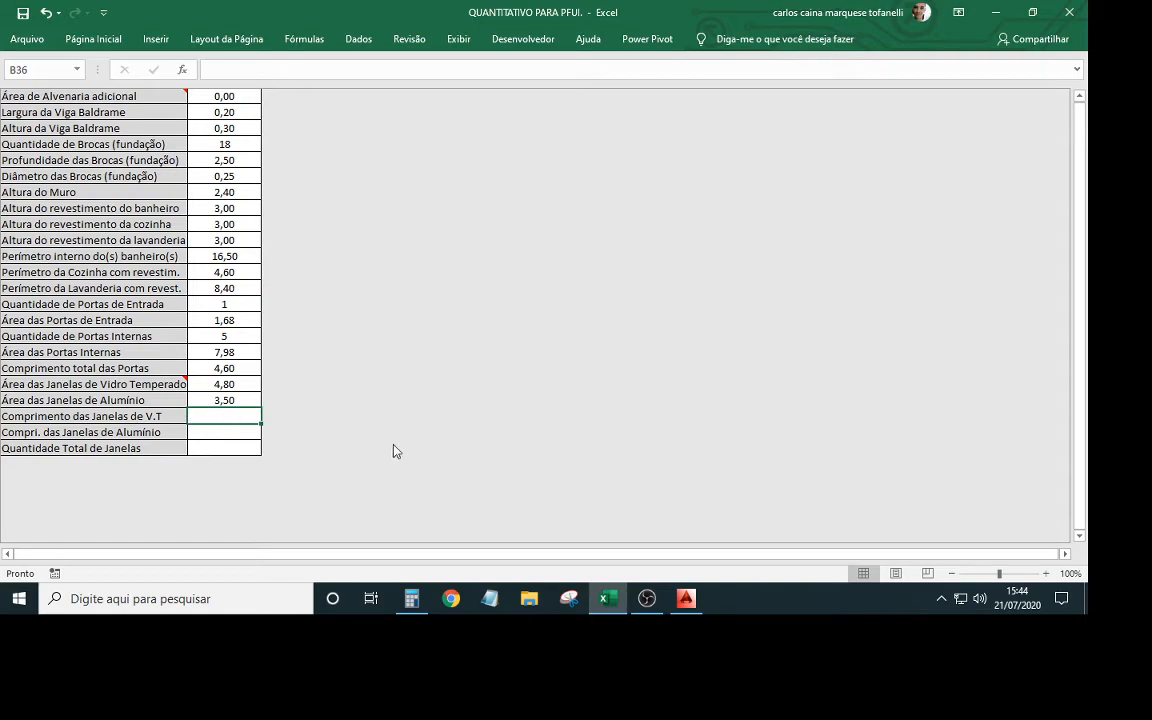
Read the window widths in AutoCAD, then set Comprimento das Janelas de V.T to 6 and Compri. das Janelas de Alumínio to 3,5 in Excel
left_click(690, 604)
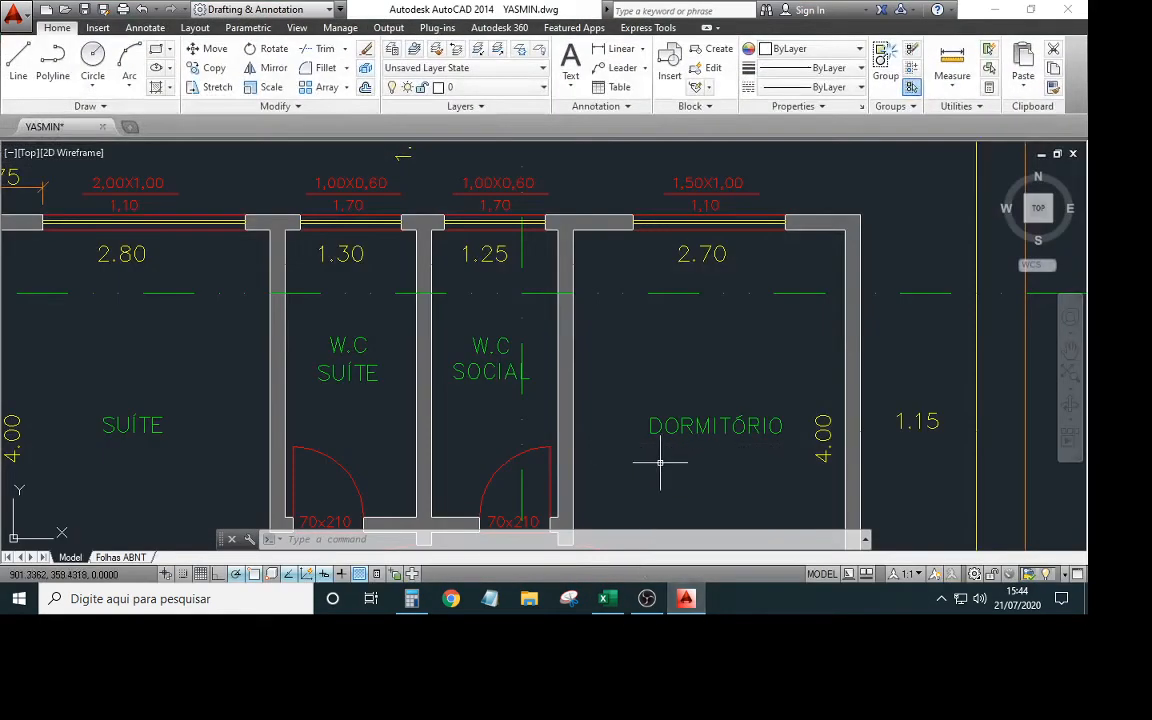
scroll(656, 476, "down", 5)
scroll(548, 291, "up", 2)
scroll(548, 291, "up", 4)
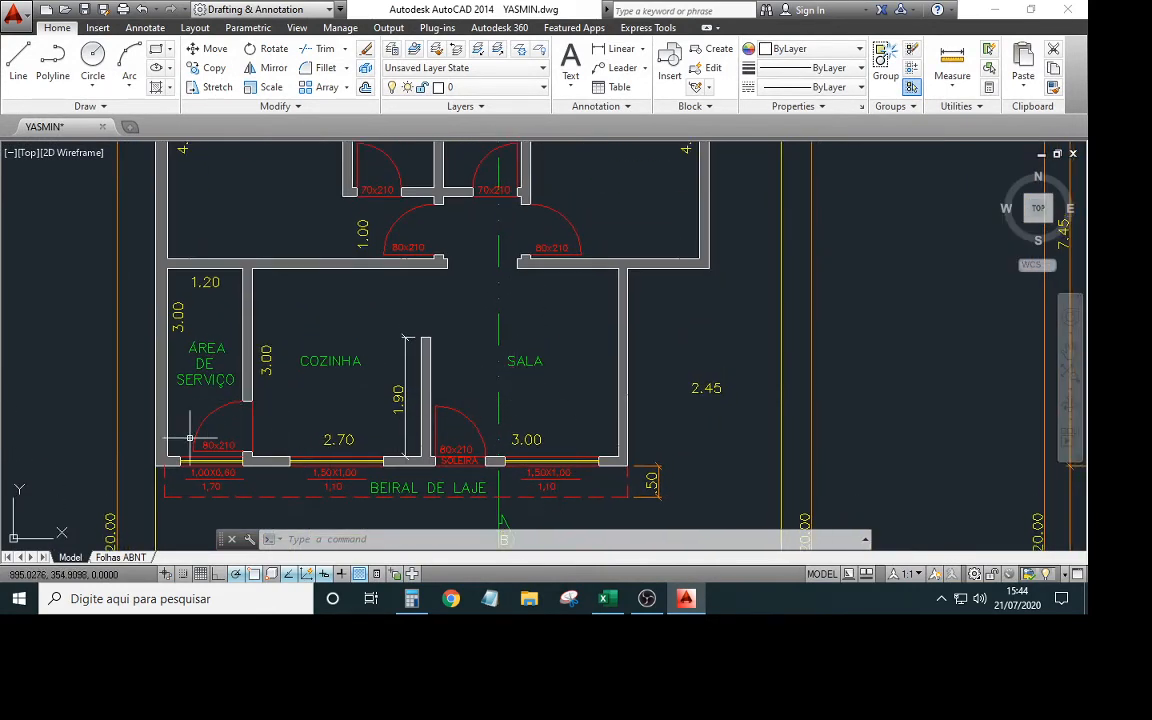
scroll(406, 340, "down", 5)
scroll(320, 292, "up", 5)
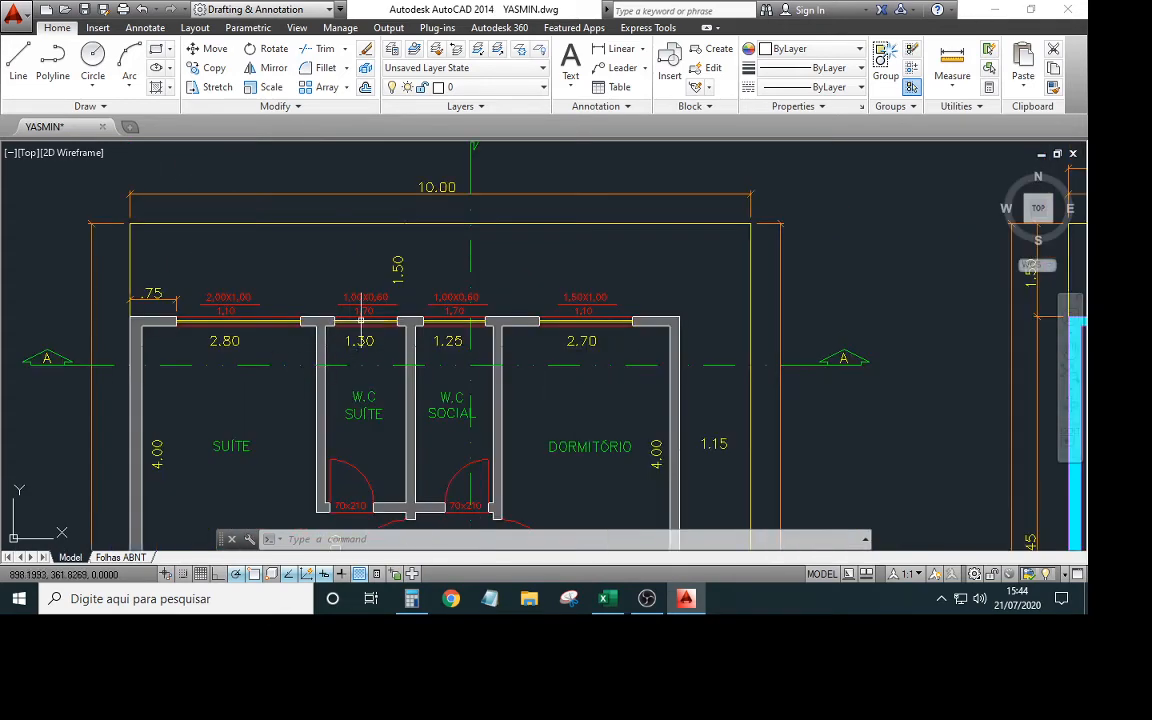
left_click(607, 598)
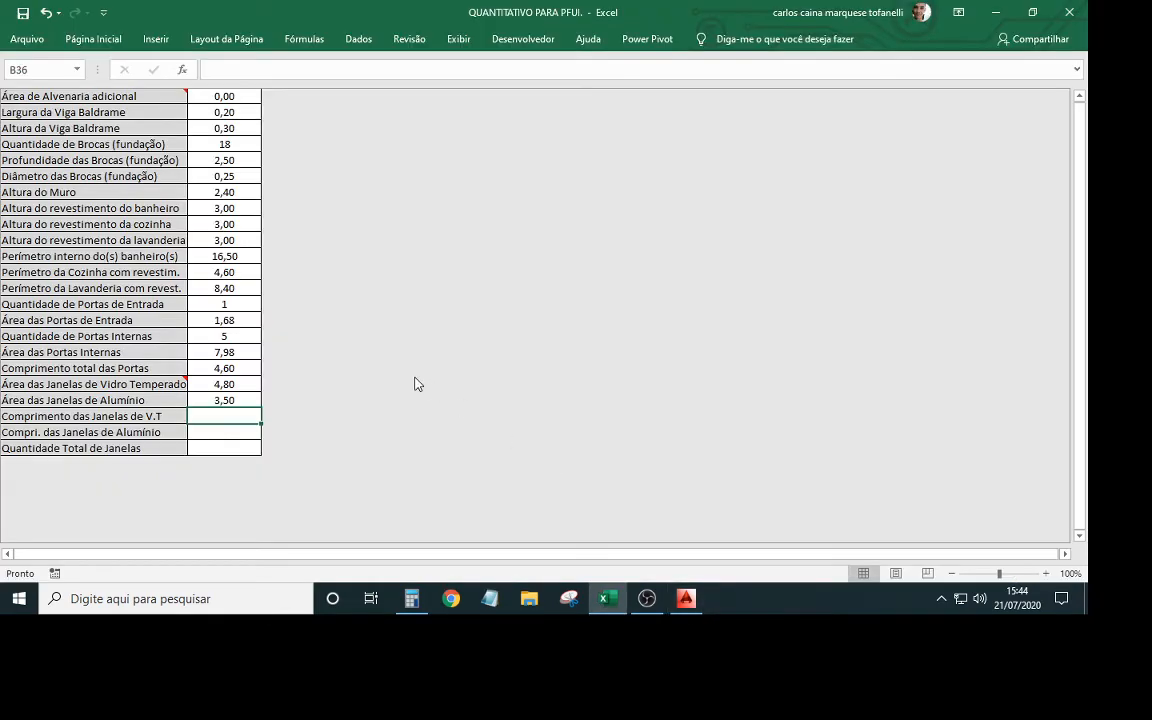
type("6")
key("Return")
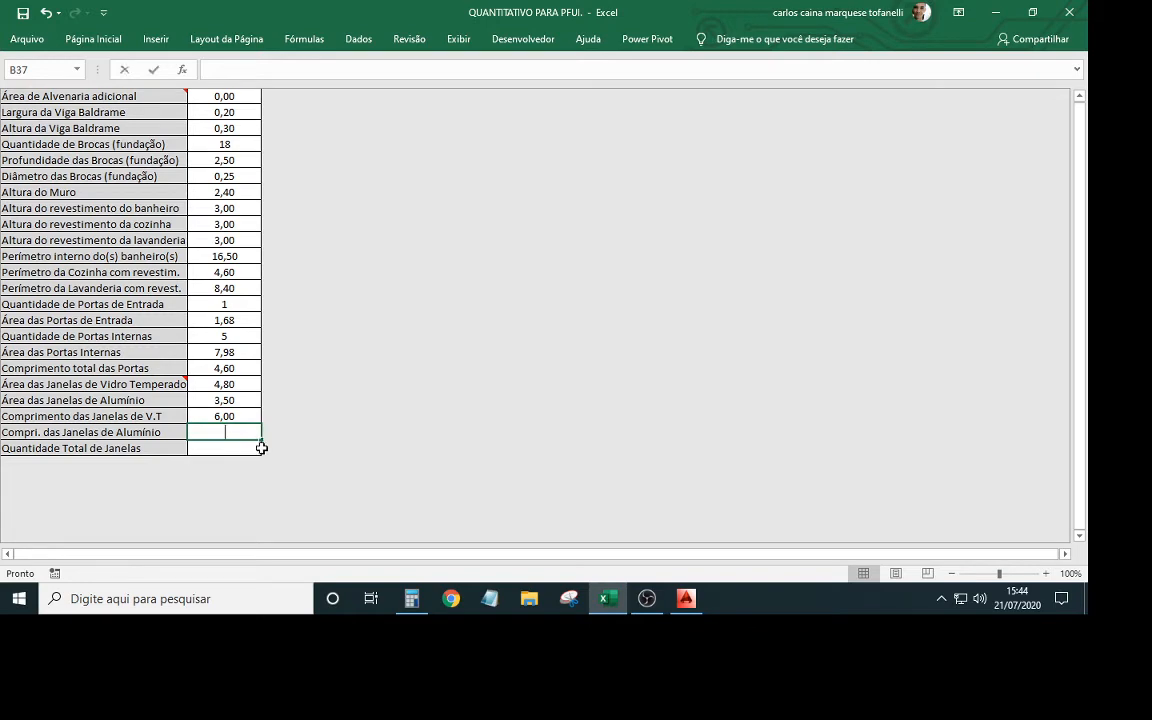
type("3,5")
key("Return")
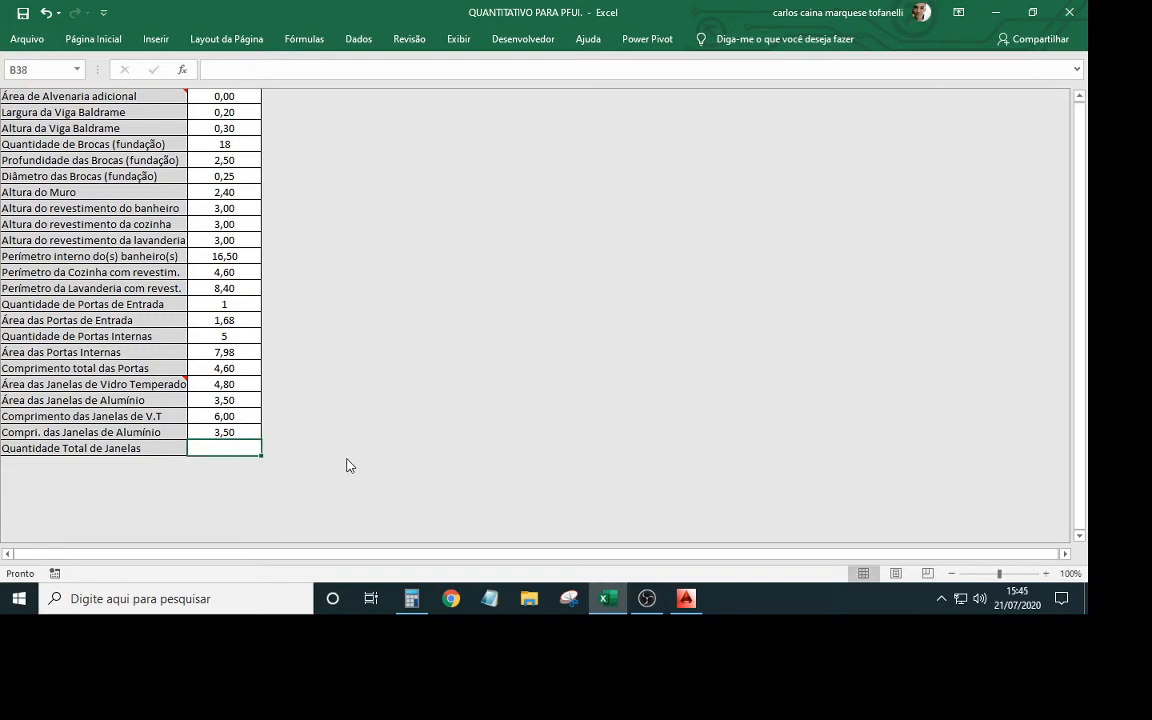
Count all windows in the AutoCAD floor plan and set Quantidade Total de Janelas to 7 in Excel
left_click(686, 598)
scroll(462, 226, "down", 1)
scroll(462, 226, "down", 2)
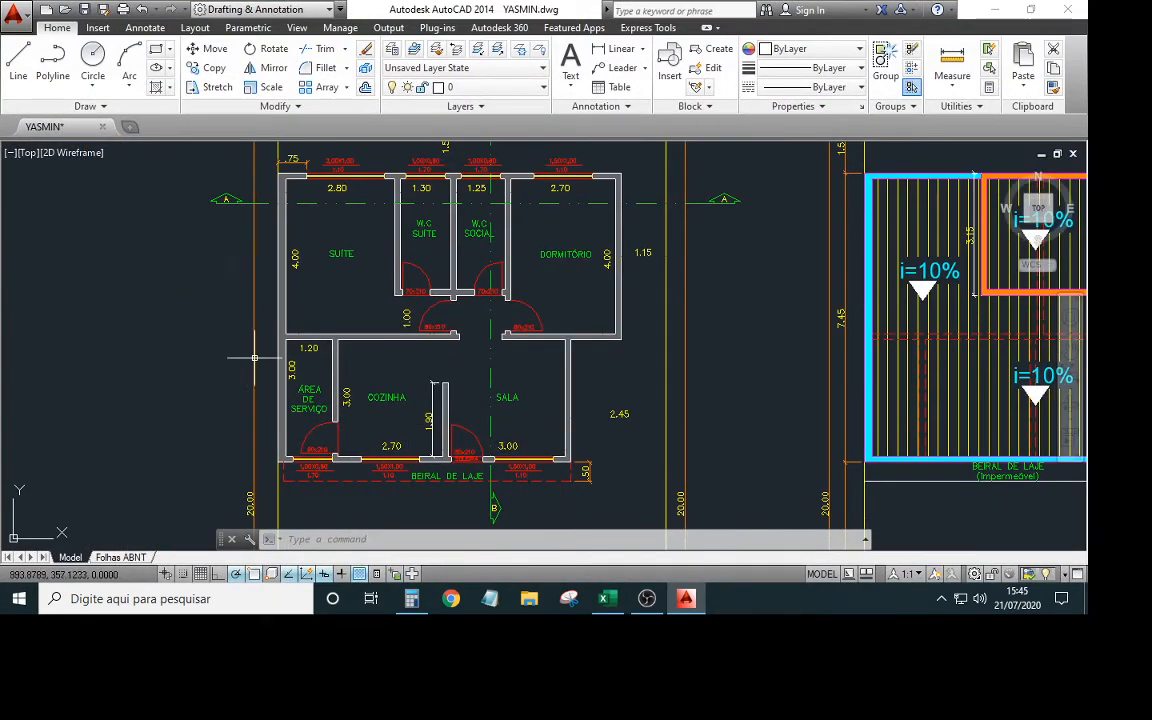
middle_click_drag(405, 368, 398, 334)
left_click(688, 600)
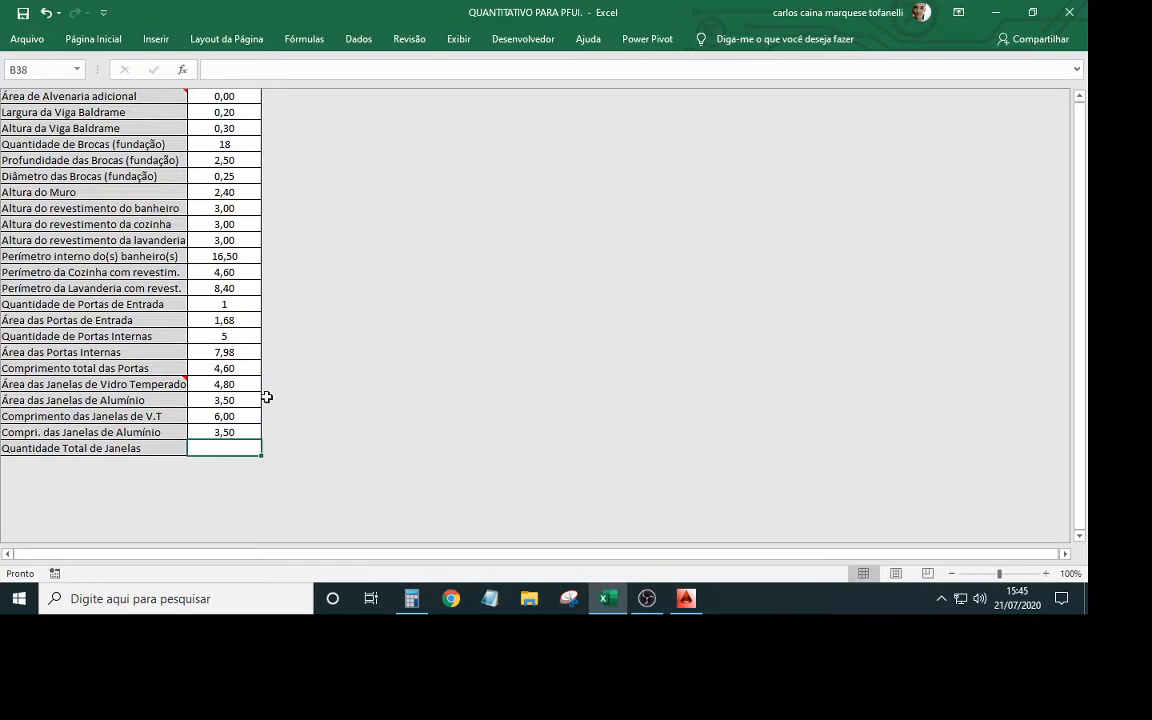
type("7")
key("ctrl+Return")
Open the calculated quantities sheet and review its service items from Infraestrutura down to Pisos
scroll(213, 400, "up", 6)
scroll(198, 220, "down", 1)
scroll(198, 327, "up", 1)
left_click(308, 127)
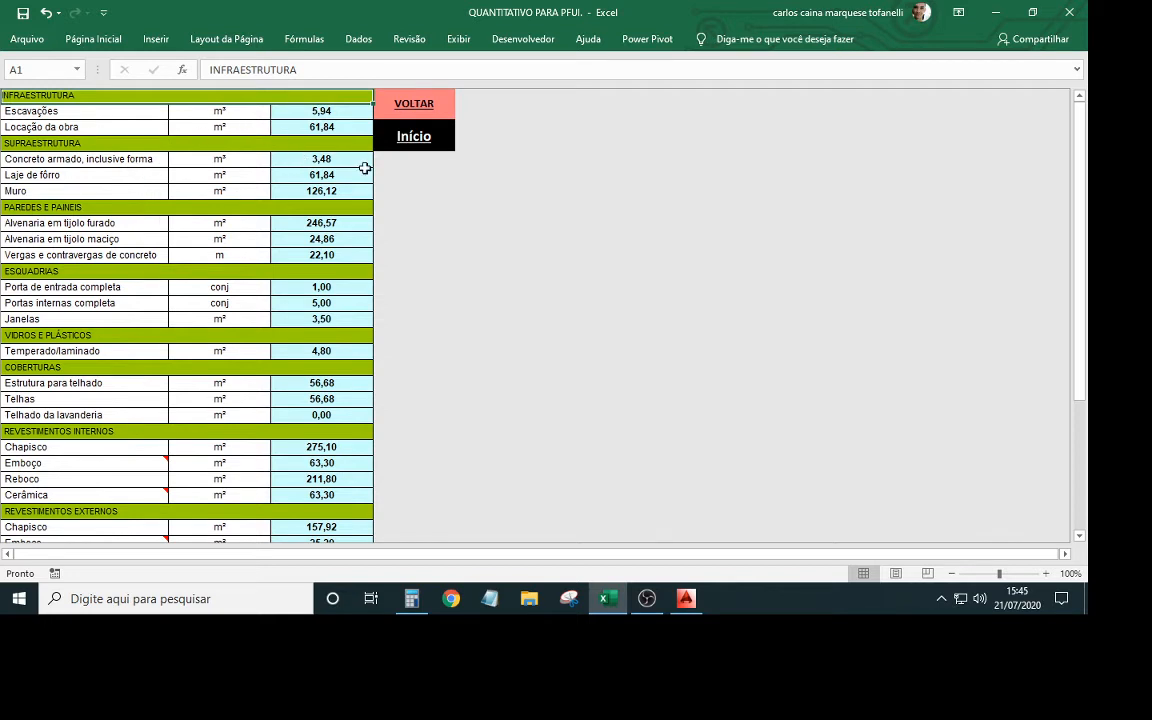
left_click(110, 114)
left_click(110, 127)
left_click(147, 110)
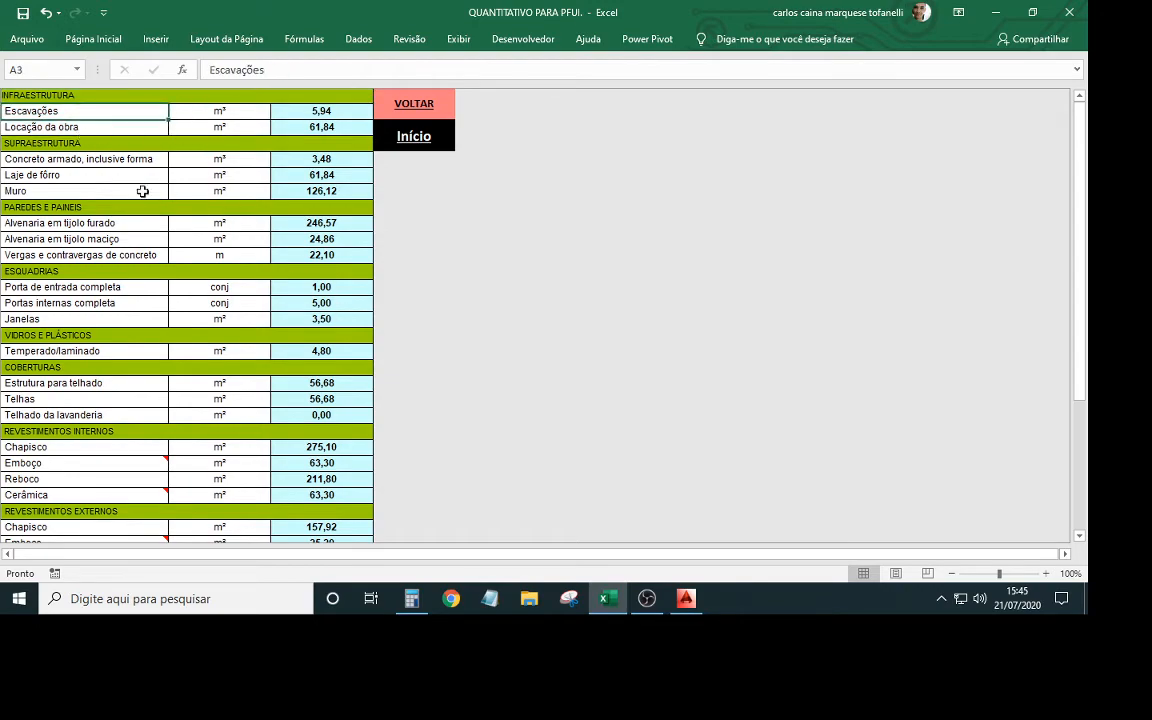
scroll(304, 460, "down", 4)
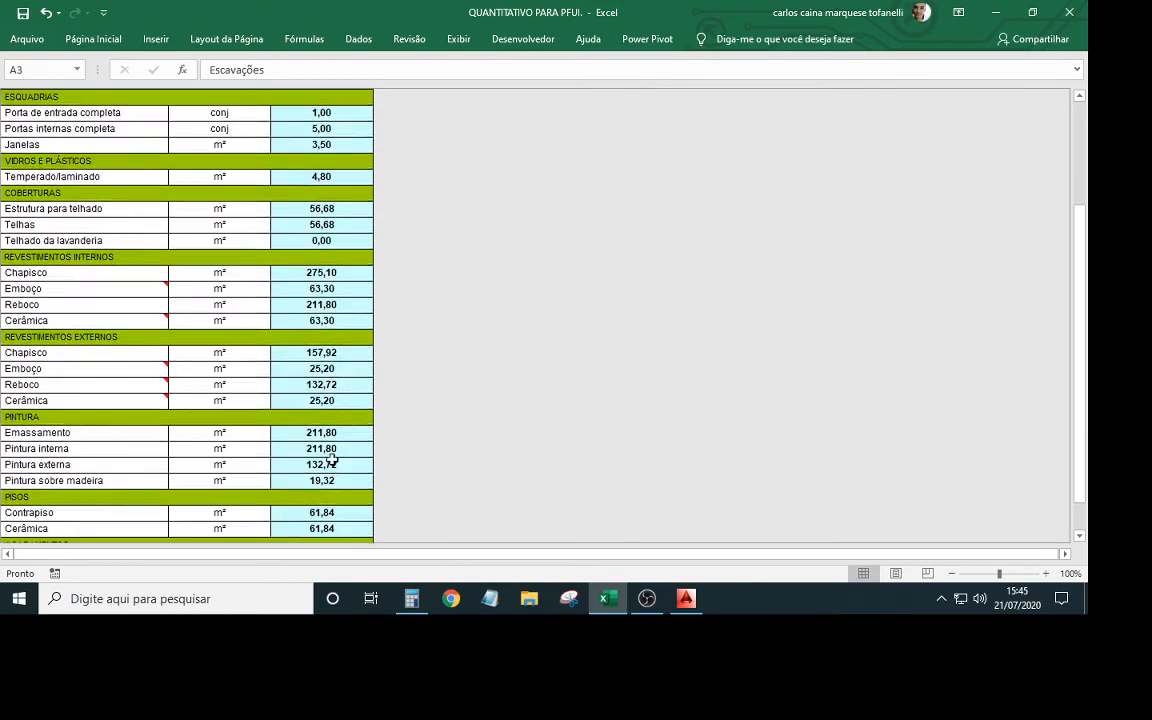
scroll(357, 463, "up", 4)
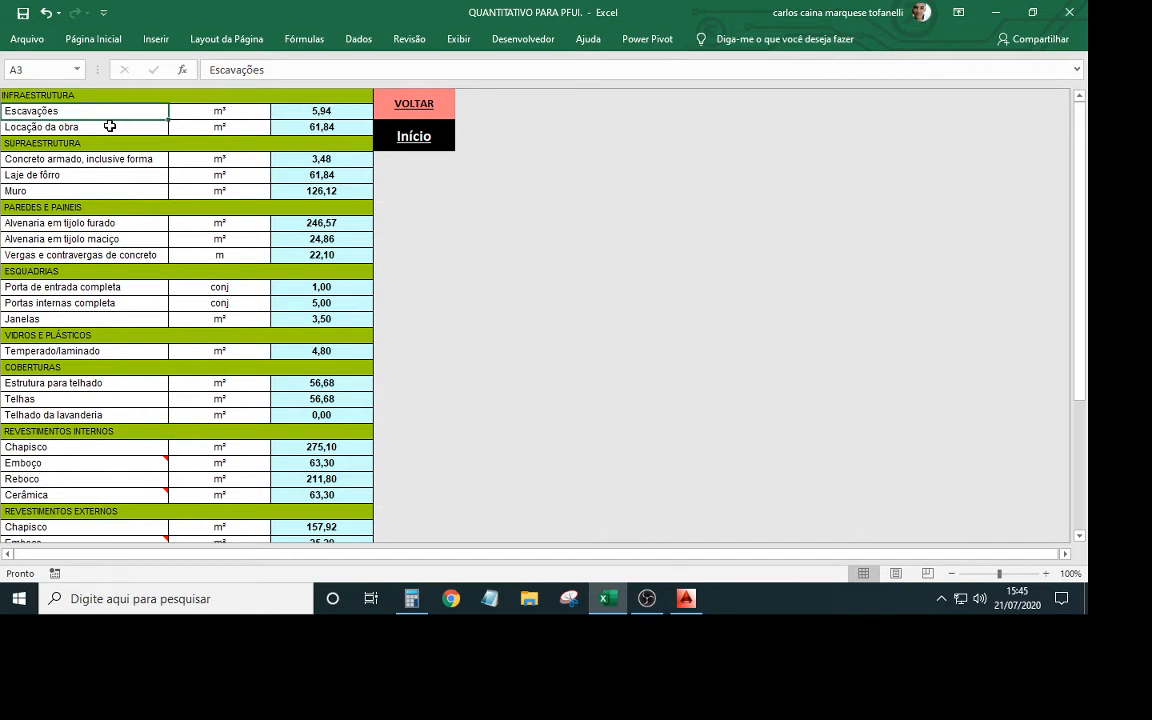
Examine the Escavações and Locação da obra quantities and the Supraestrutura, Paredes e Paineis and Esquadrias sections of the quantities sheet
left_click(330, 111)
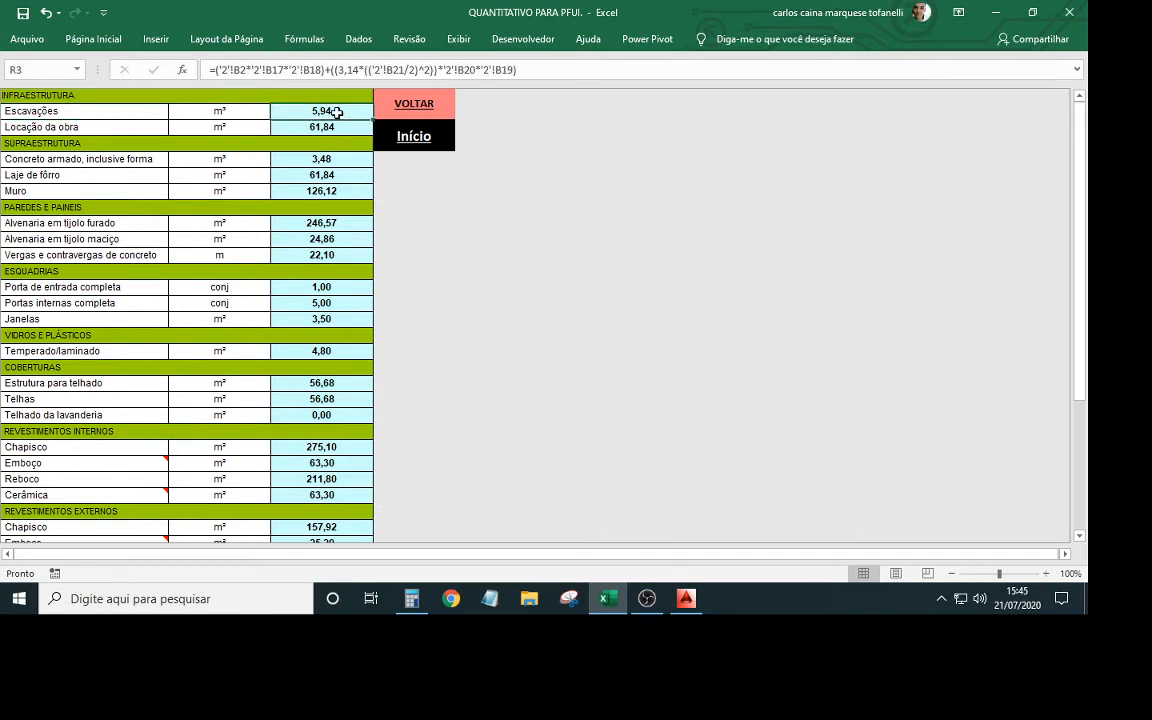
left_click(120, 127)
left_click(325, 127)
scroll(273, 265, "down", 1)
scroll(237, 252, "up", 1)
left_click(94, 145)
left_click(104, 208)
left_click(100, 272)
scroll(108, 342, "down", 2)
scroll(111, 341, "down", 1)
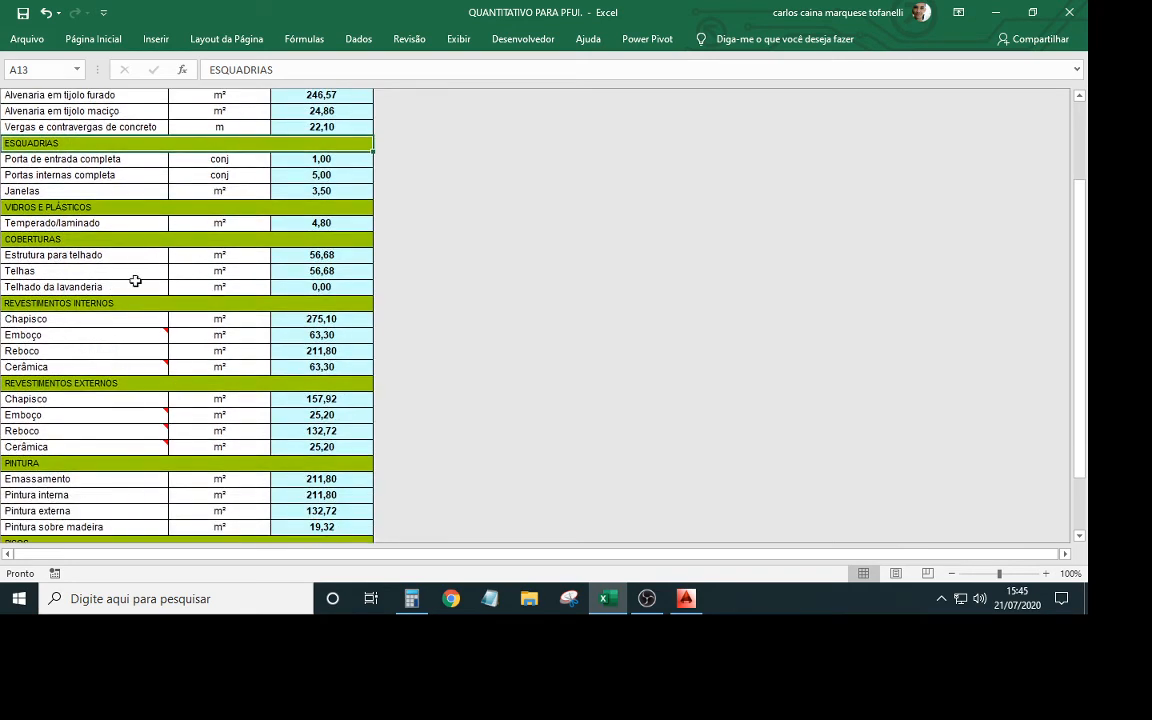
Examine the Revestimentos Internos items Chapisco and Emboço and read the note on Emboço under Revestimentos Externos
left_click(110, 303)
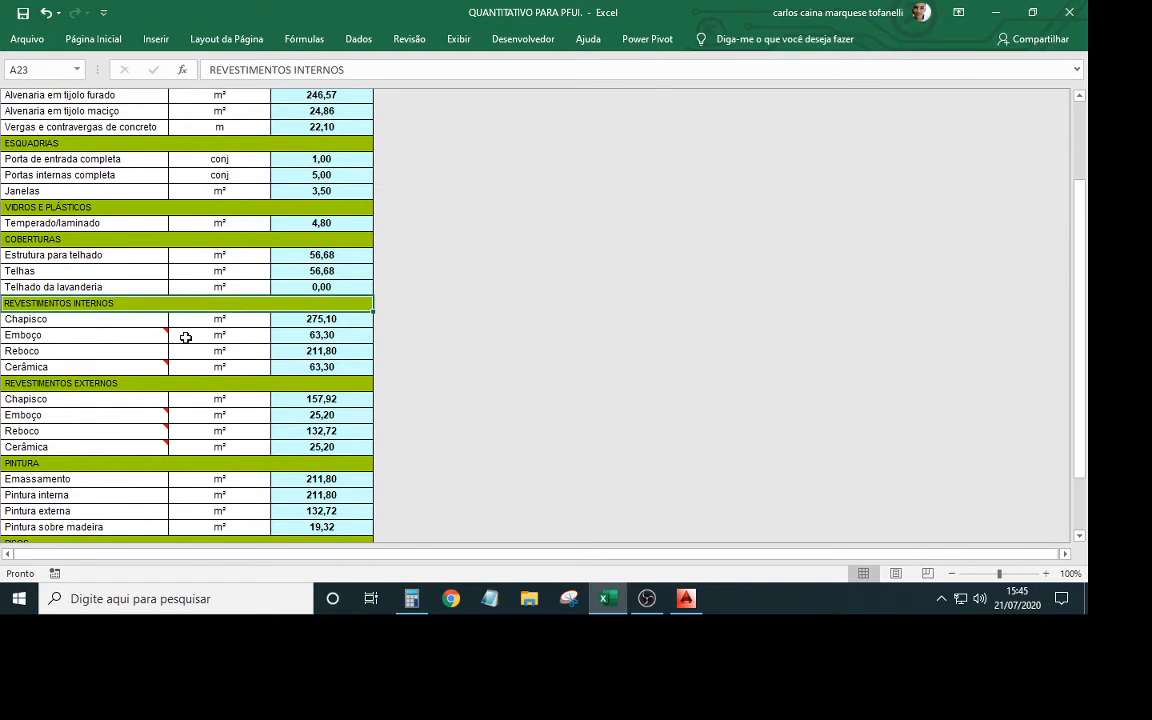
scroll(270, 300, "down", 1)
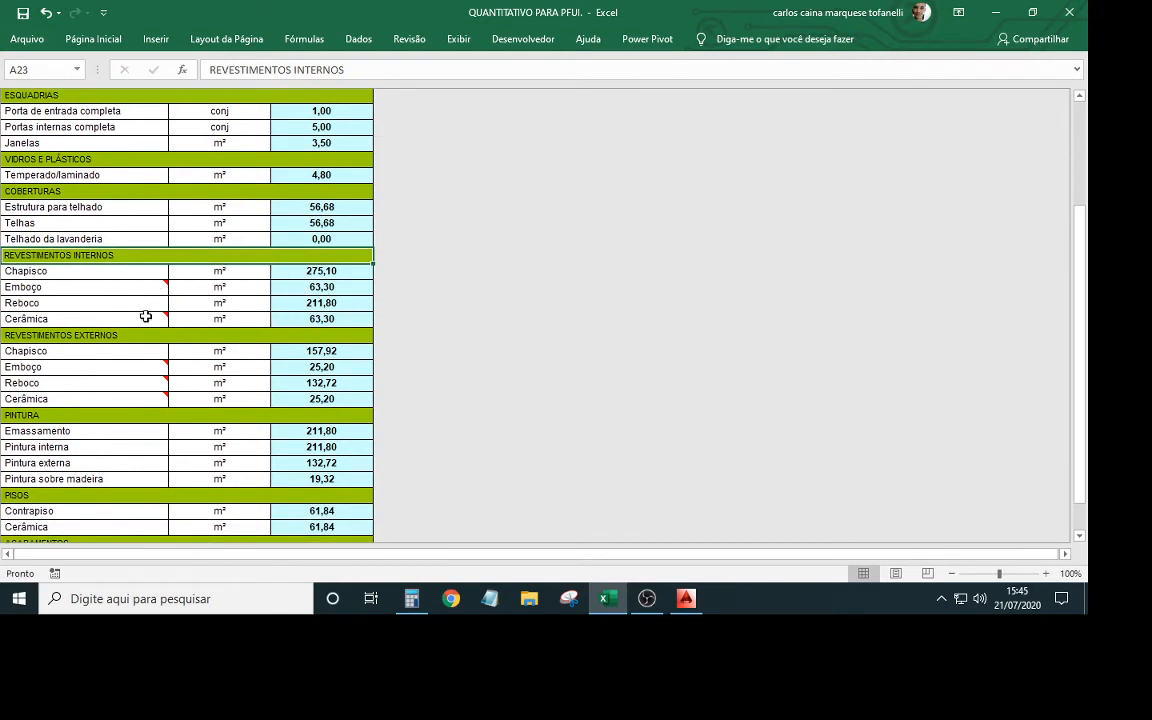
left_click(83, 272)
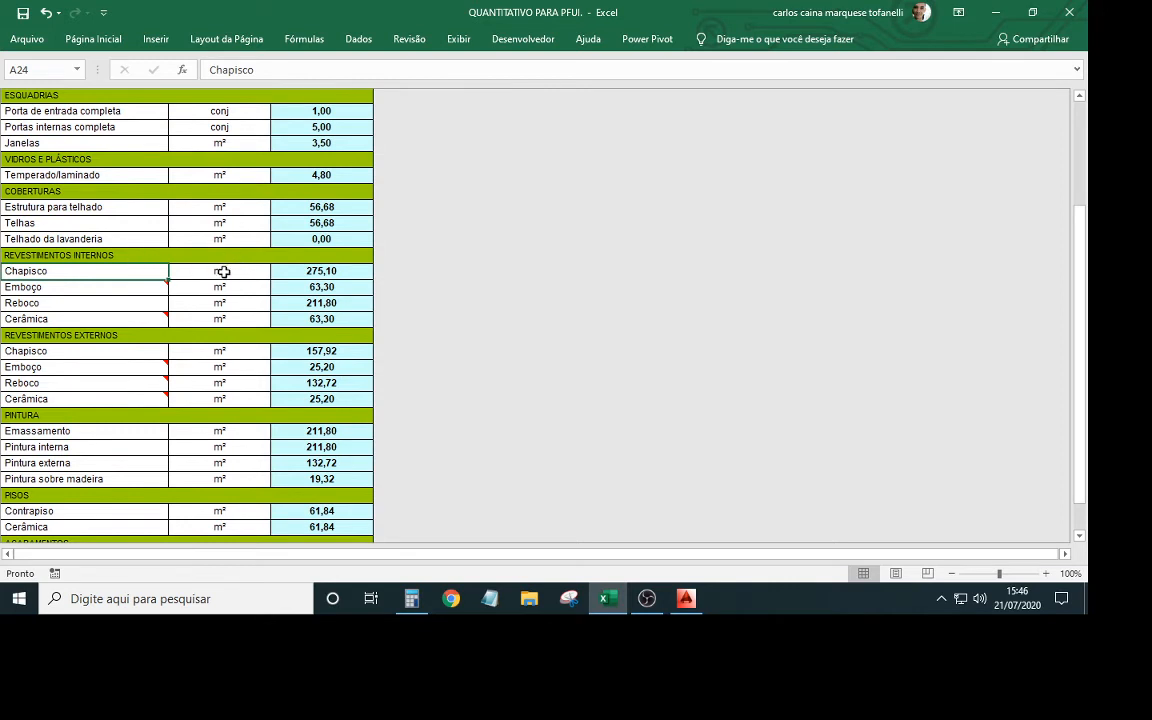
left_click(120, 288)
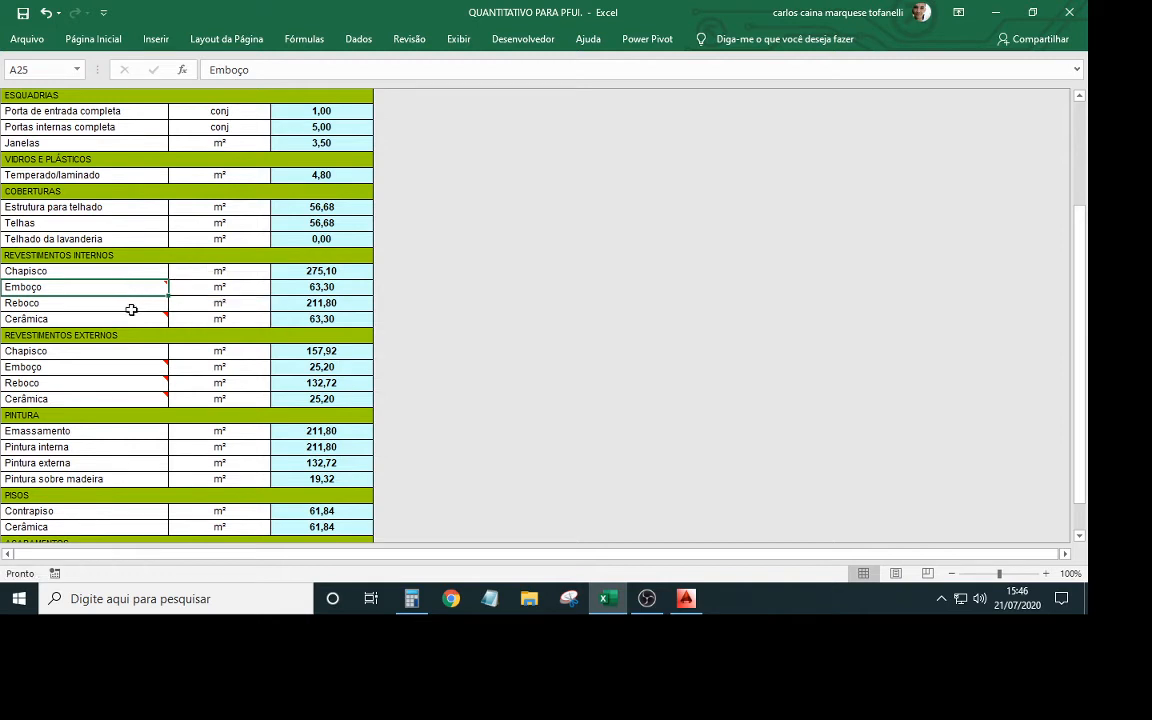
mouse_move(125, 325)
scroll(87, 342, "down", 1)
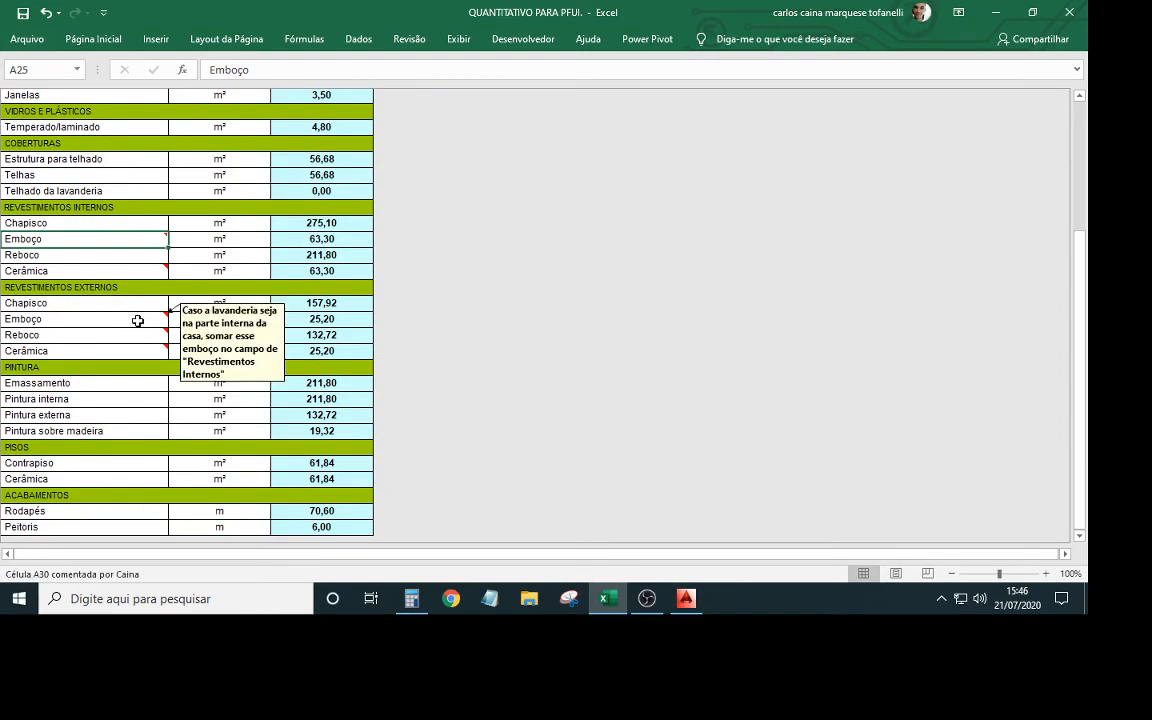
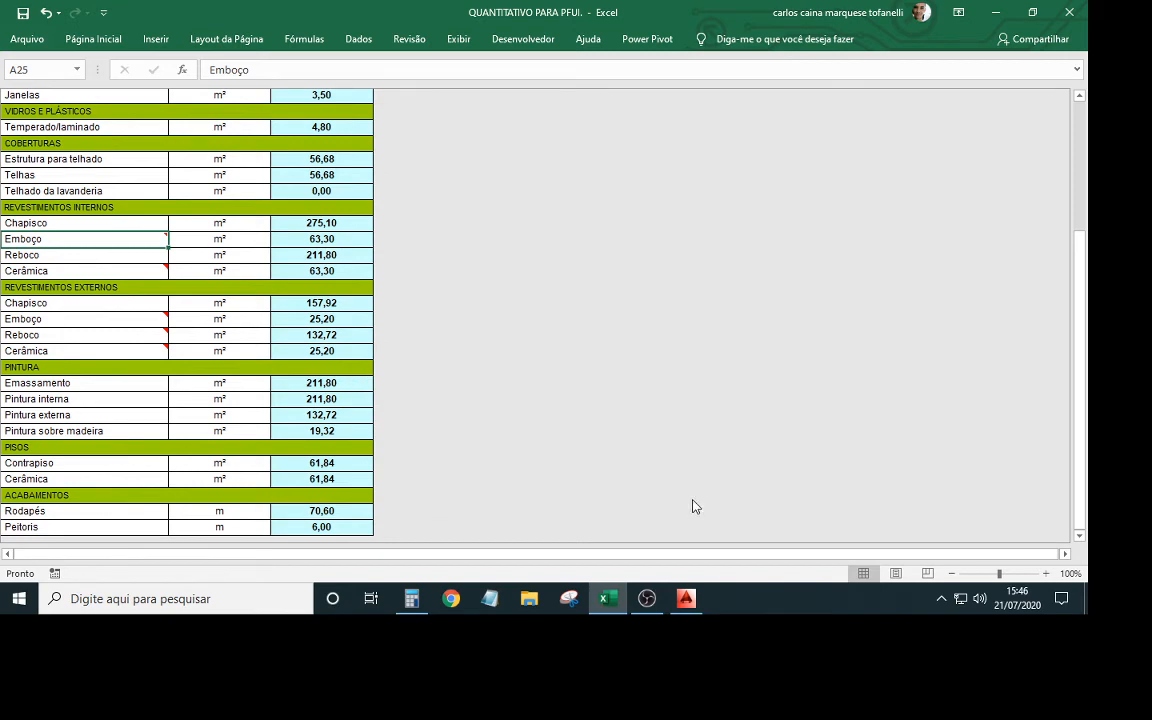
Switch to the AutoCAD floor plan and draw two lines enclosing the open corner between the SALA's outer wall and the DORMITÓRIO
left_click(686, 598)
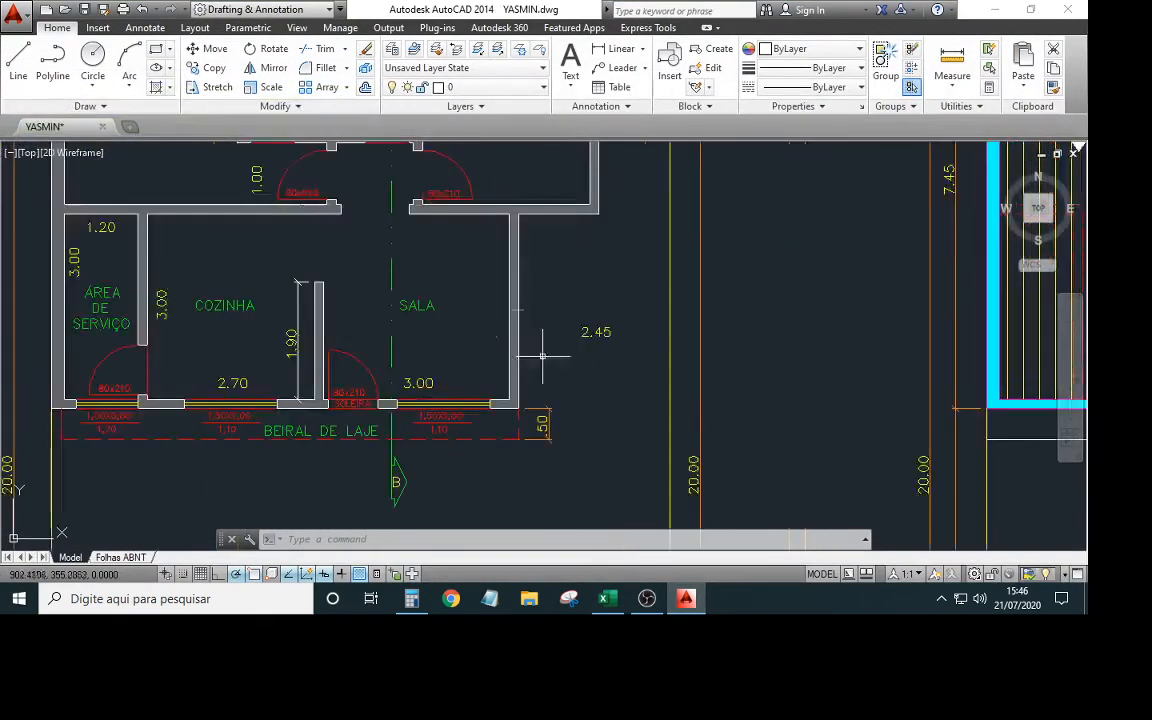
left_click(18, 62)
scroll(492, 380, "up", 2)
left_click(534, 428)
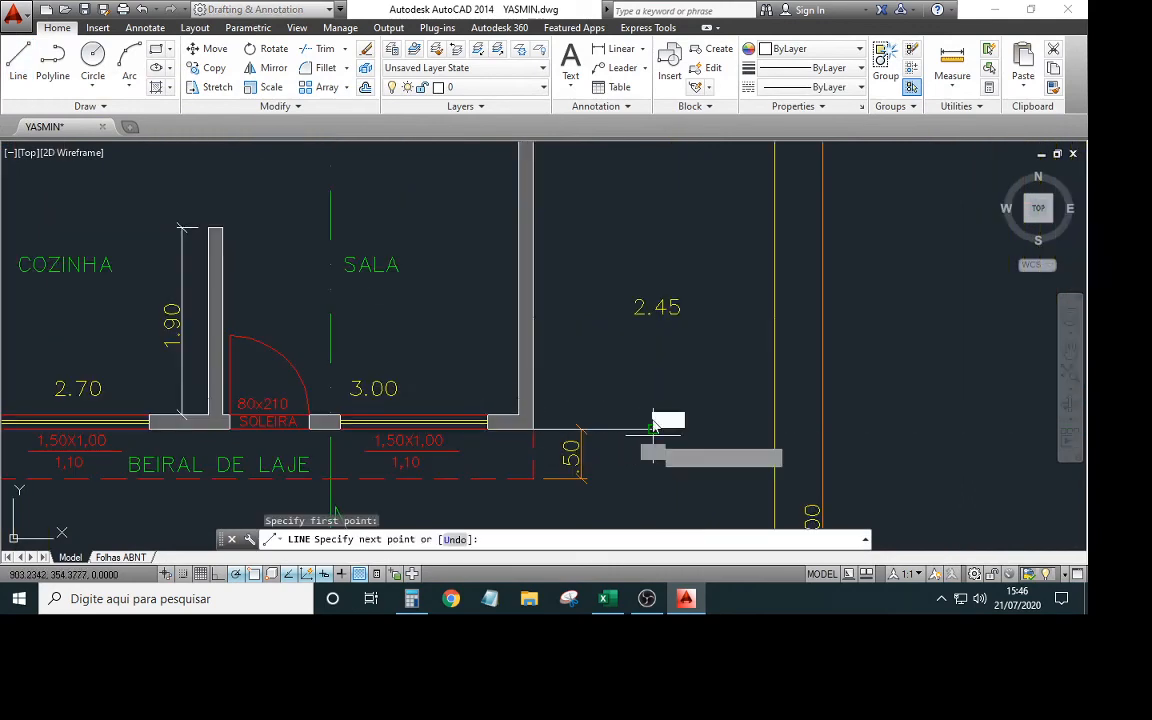
scroll(650, 440, "down", 4)
left_click(640, 318)
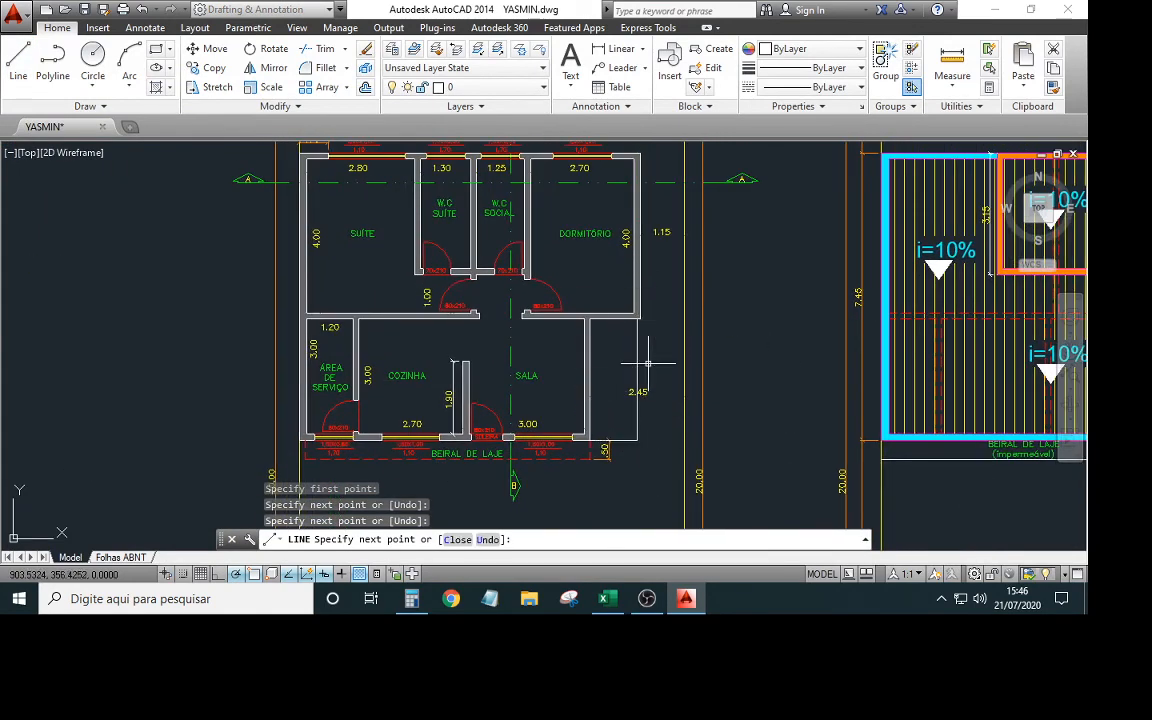
key("Escape")
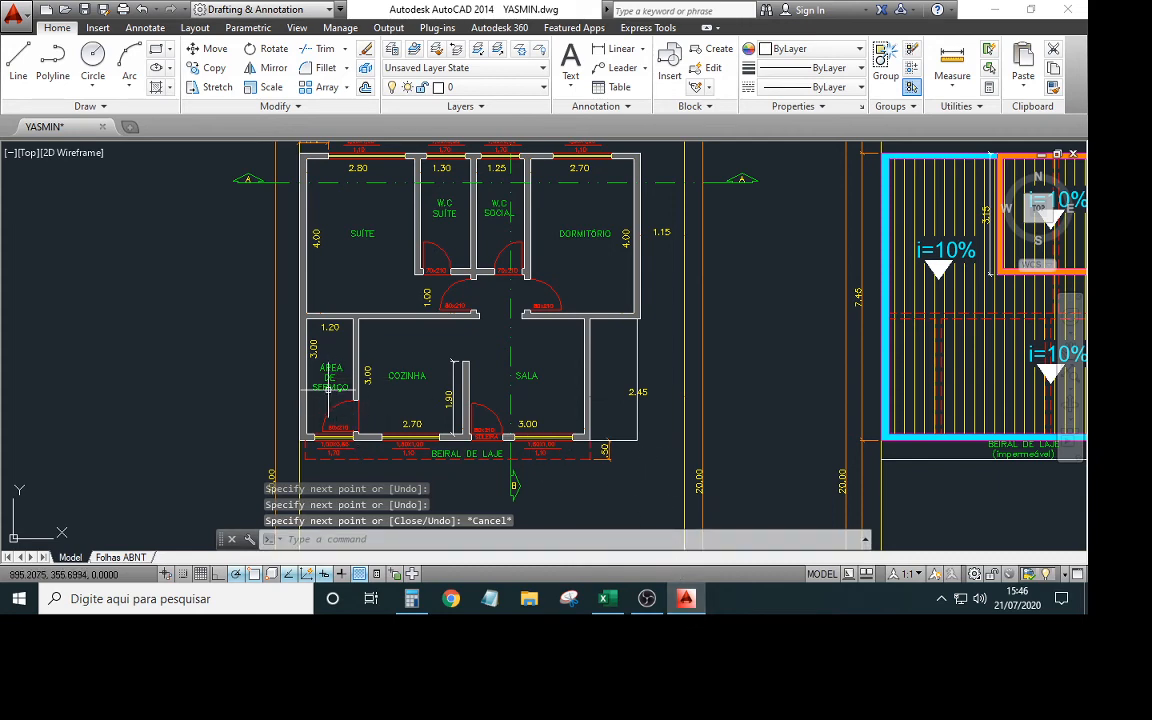
Inspect the ÁREA DE SERVIÇO and delete the two lines enclosing the open corner beside the SALA
scroll(330, 375, "up", 4)
scroll(332, 374, "down", 4)
scroll(305, 375, "up", 2)
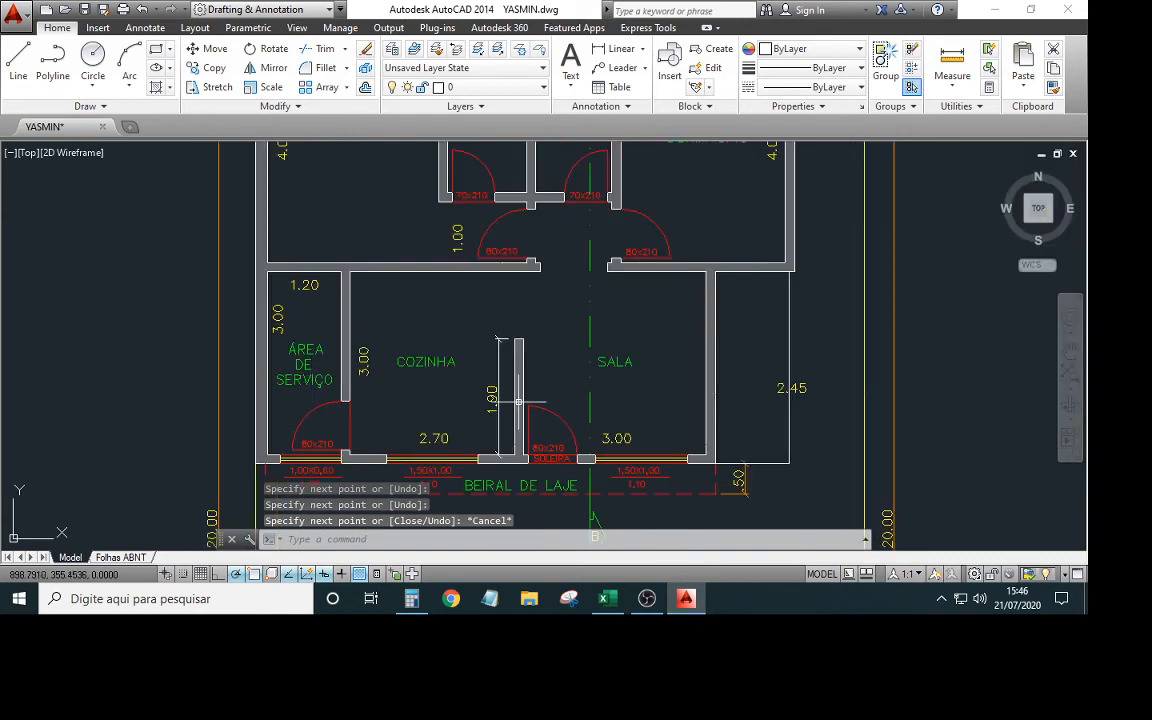
left_click(794, 486)
left_click(769, 432)
key("Delete")
Return to the Excel quantity workbook and check the Emboço formulas under Revestimentos Externos and Revestimentos Internos
left_click(607, 598)
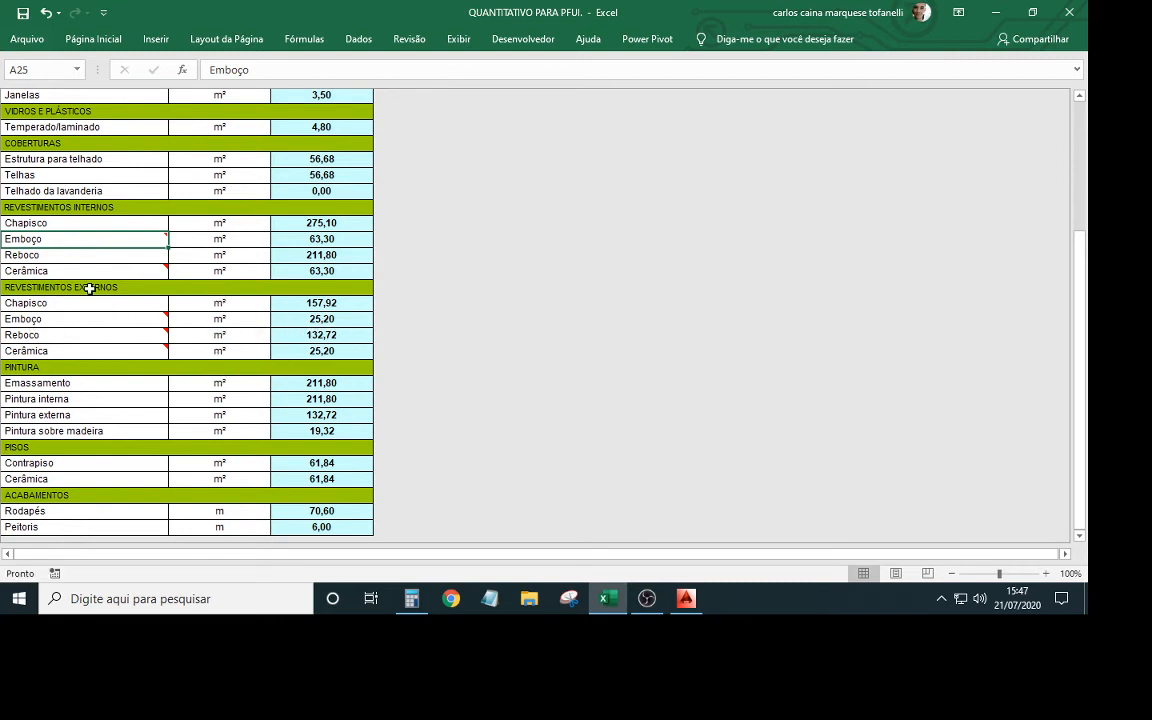
left_click(355, 322)
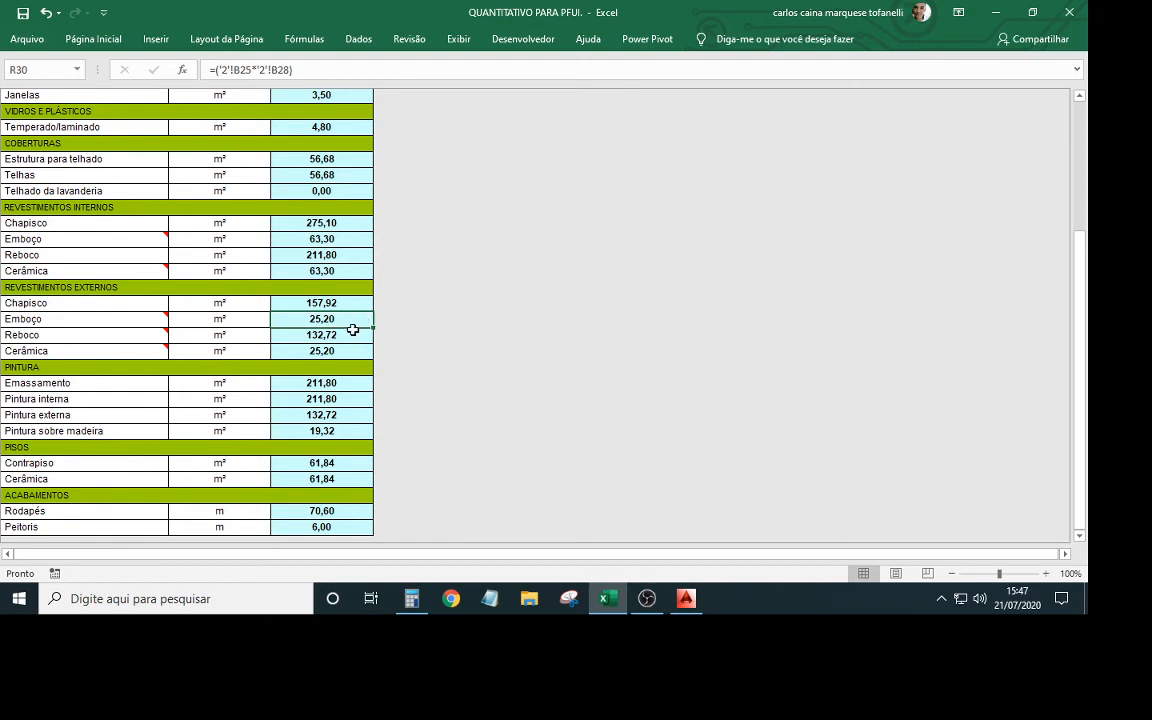
left_click(358, 239)
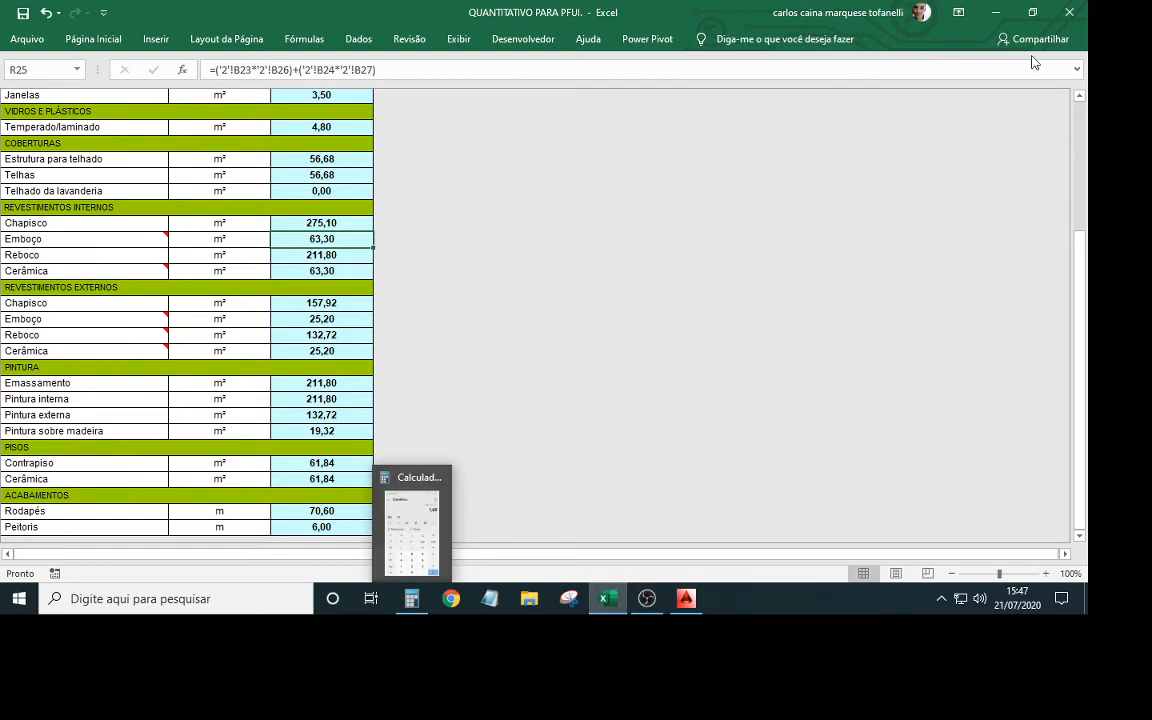
Open the PFUI-Proponente_AE130v017 workbook from the desktop folder COT_FinancImobPF_v017 and close the folder window
left_click(998, 11)
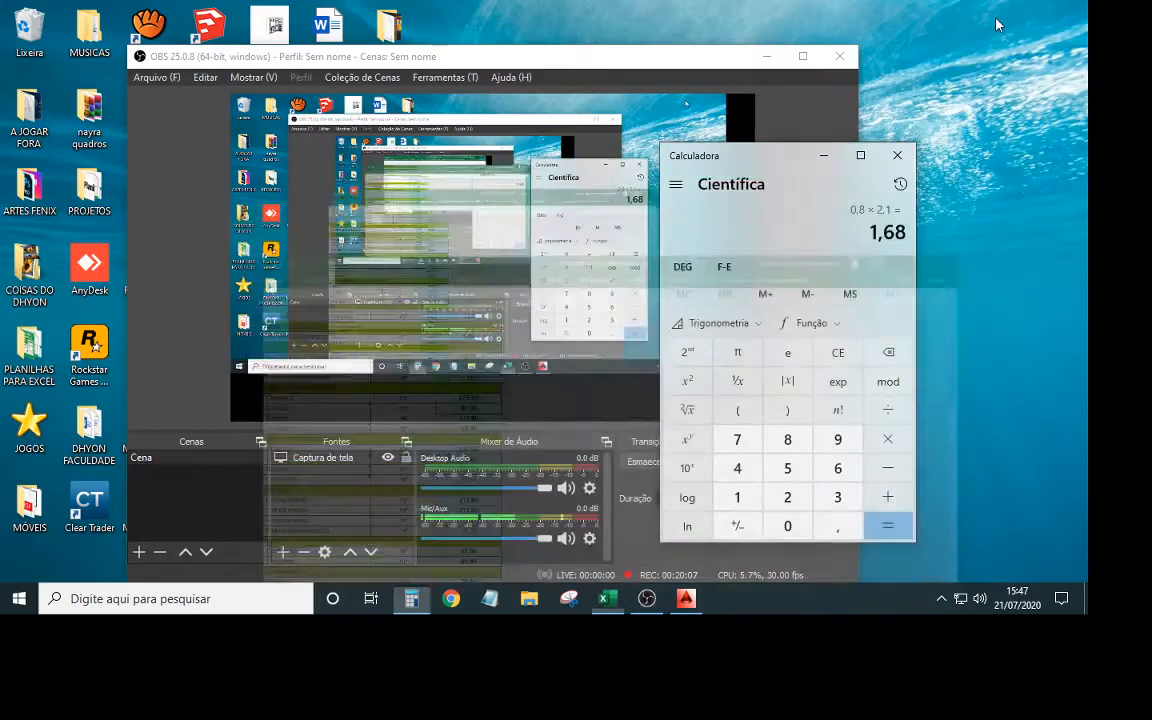
left_click(764, 52)
left_click(460, 242)
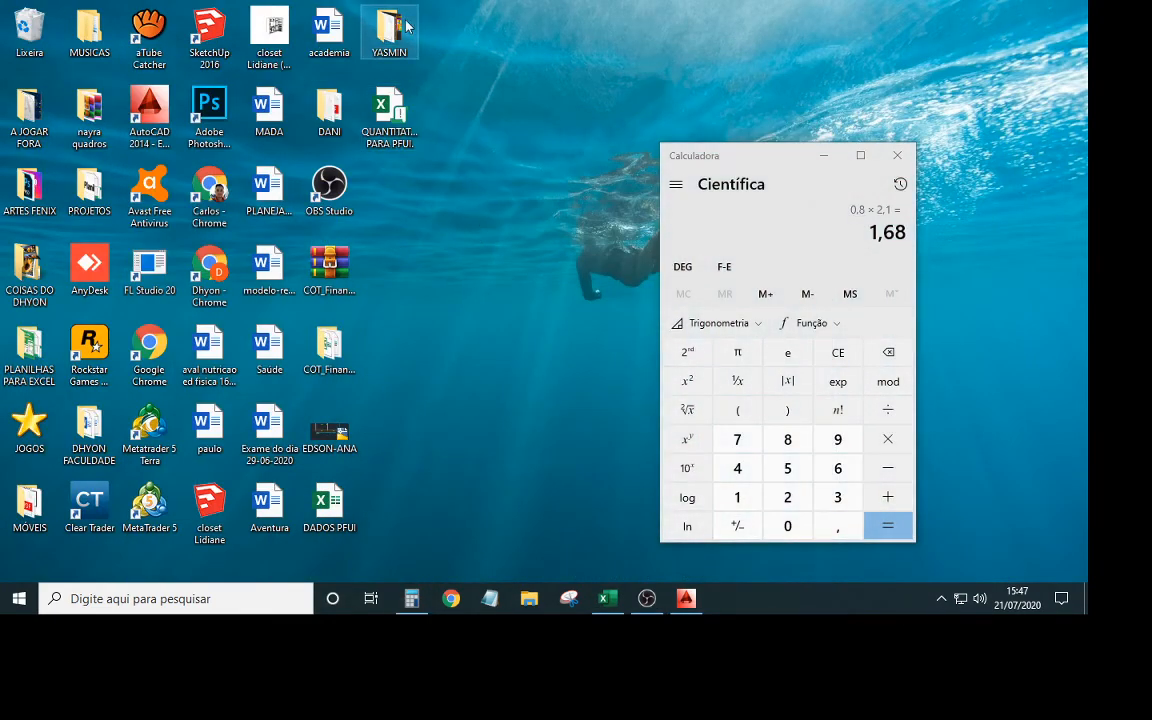
double_click(329, 343)
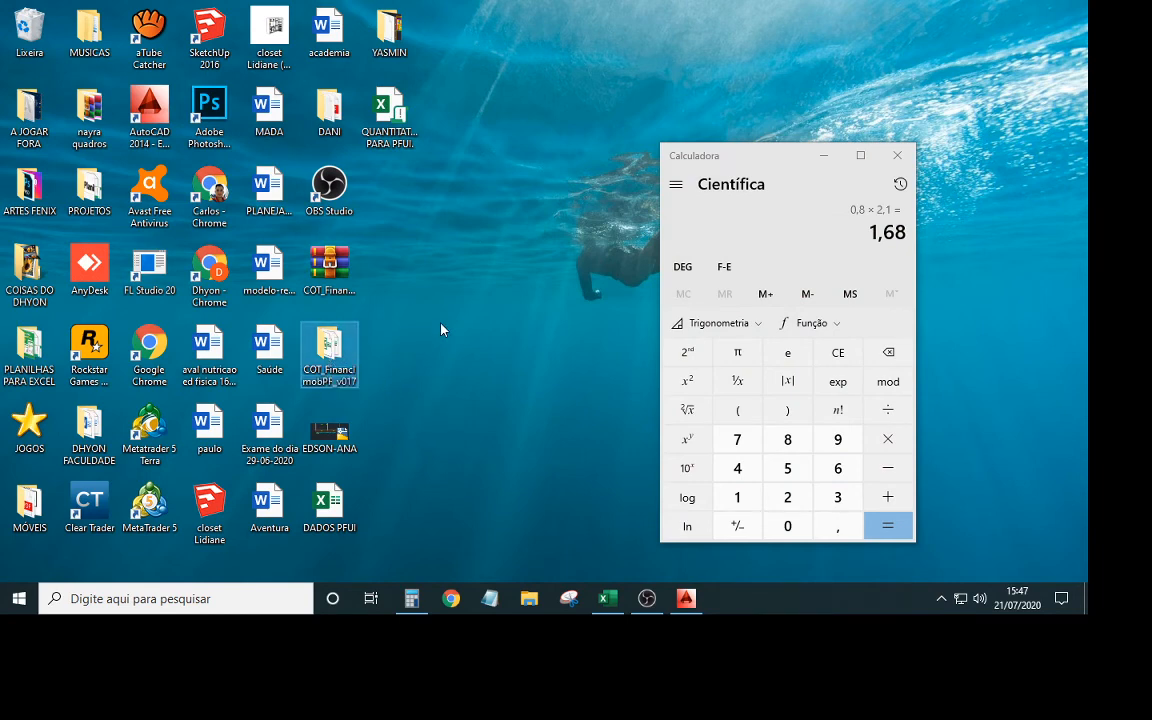
left_click(547, 286)
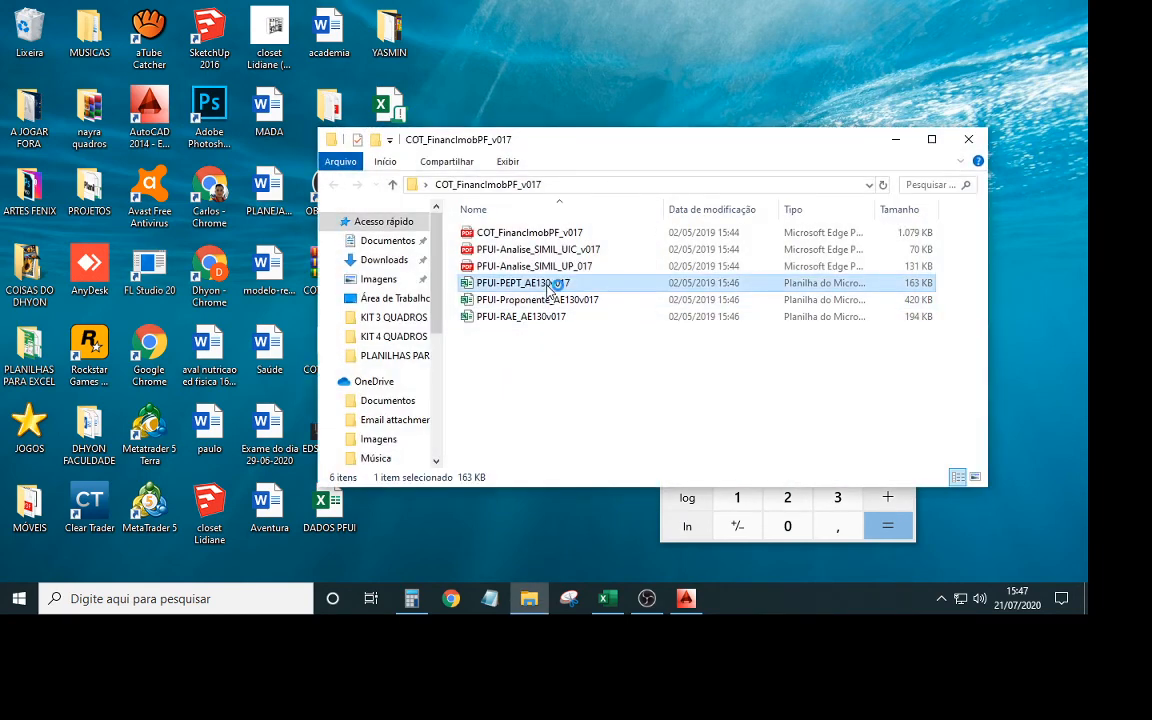
left_click(549, 298)
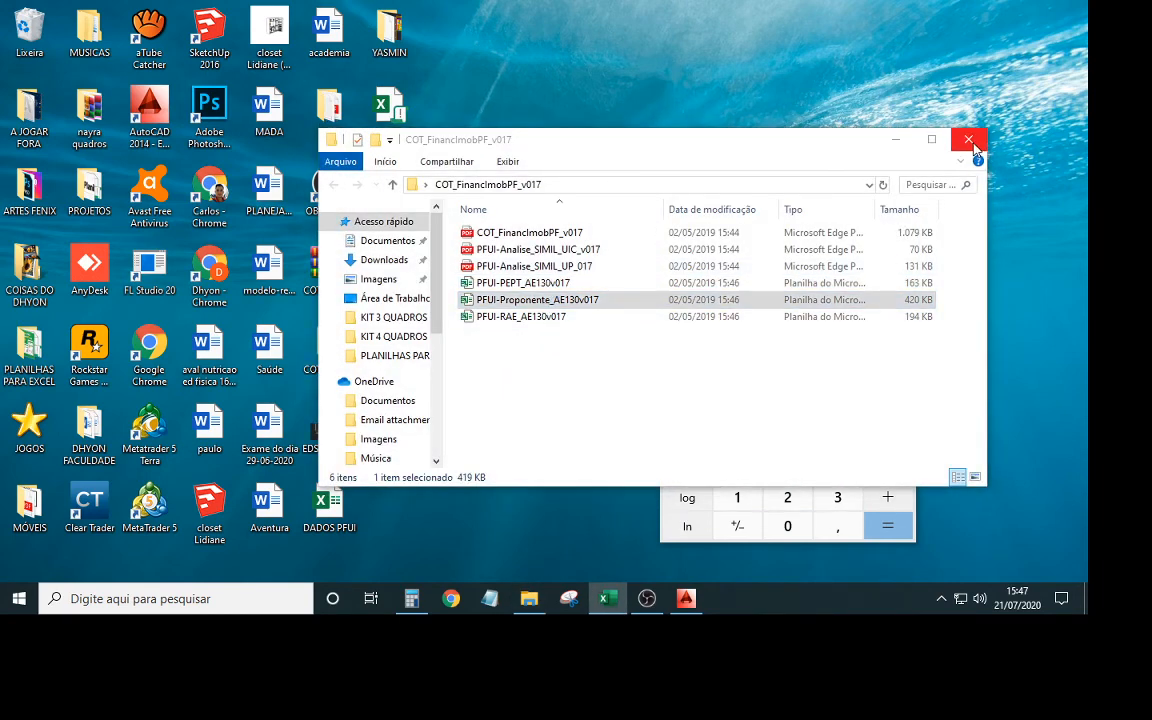
left_click(970, 141)
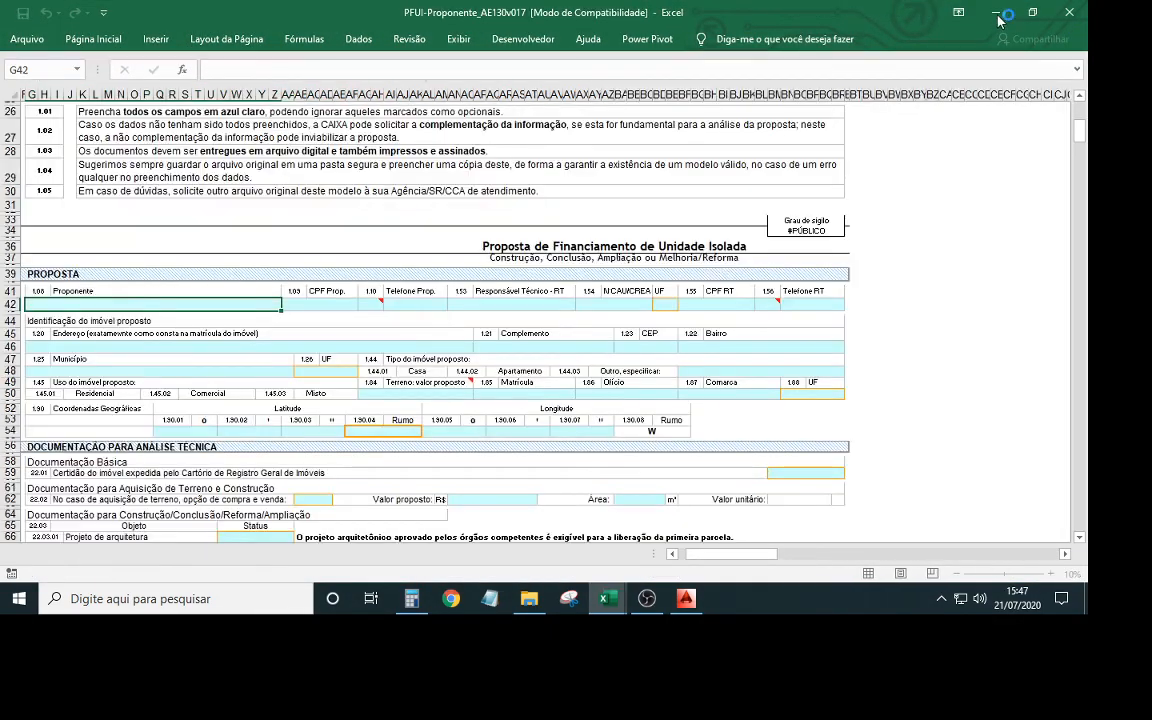
Find the Revestimentos Internos section in the Proposta sheet and select the quantity cell of Emboço
scroll(727, 413, "down", 15)
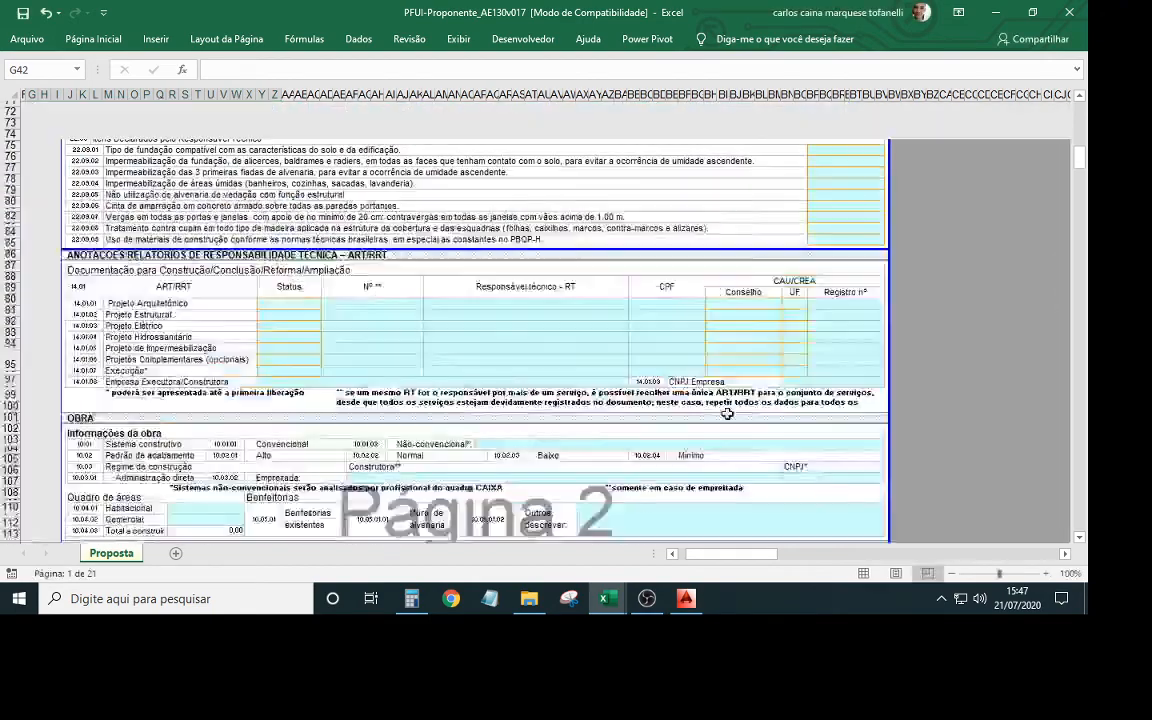
scroll(663, 394, "down", 14)
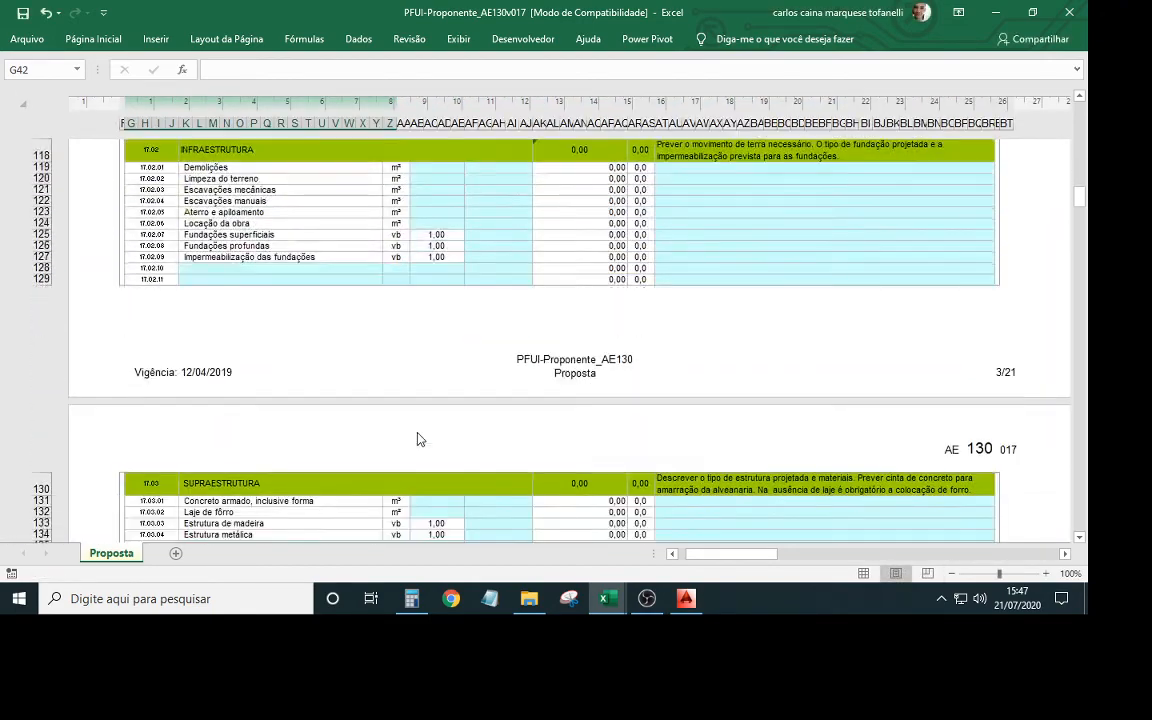
scroll(420, 439, "down", 15)
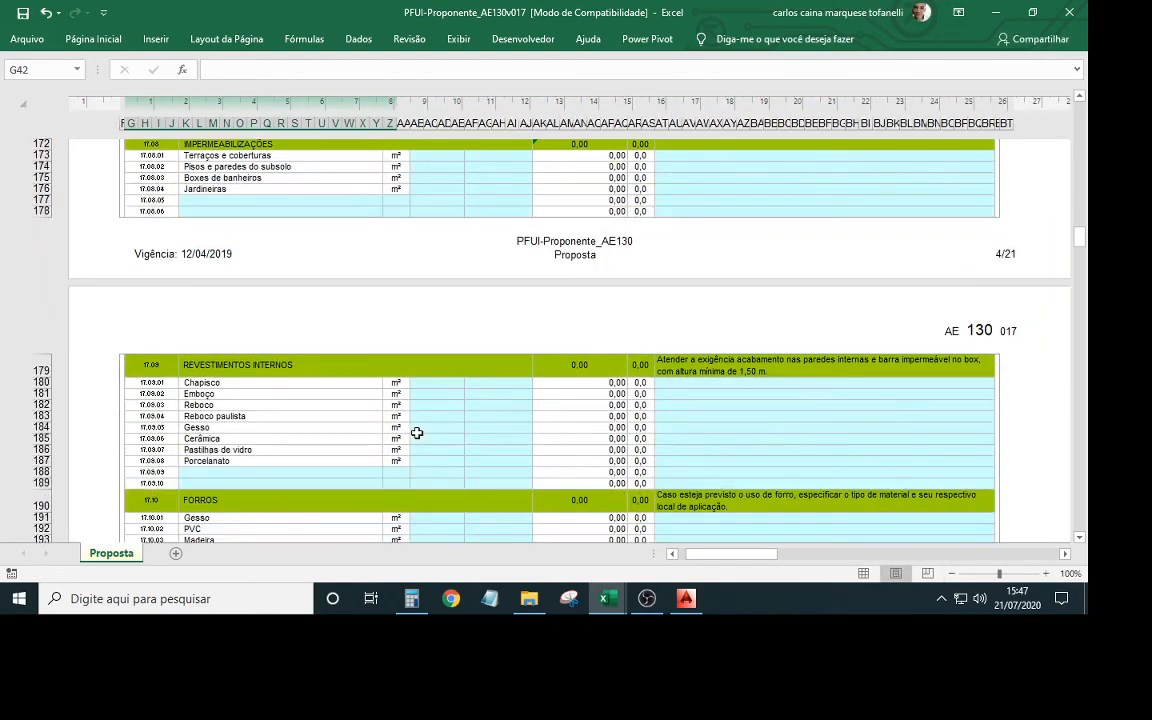
scroll(416, 432, "down", 2)
left_click(473, 336)
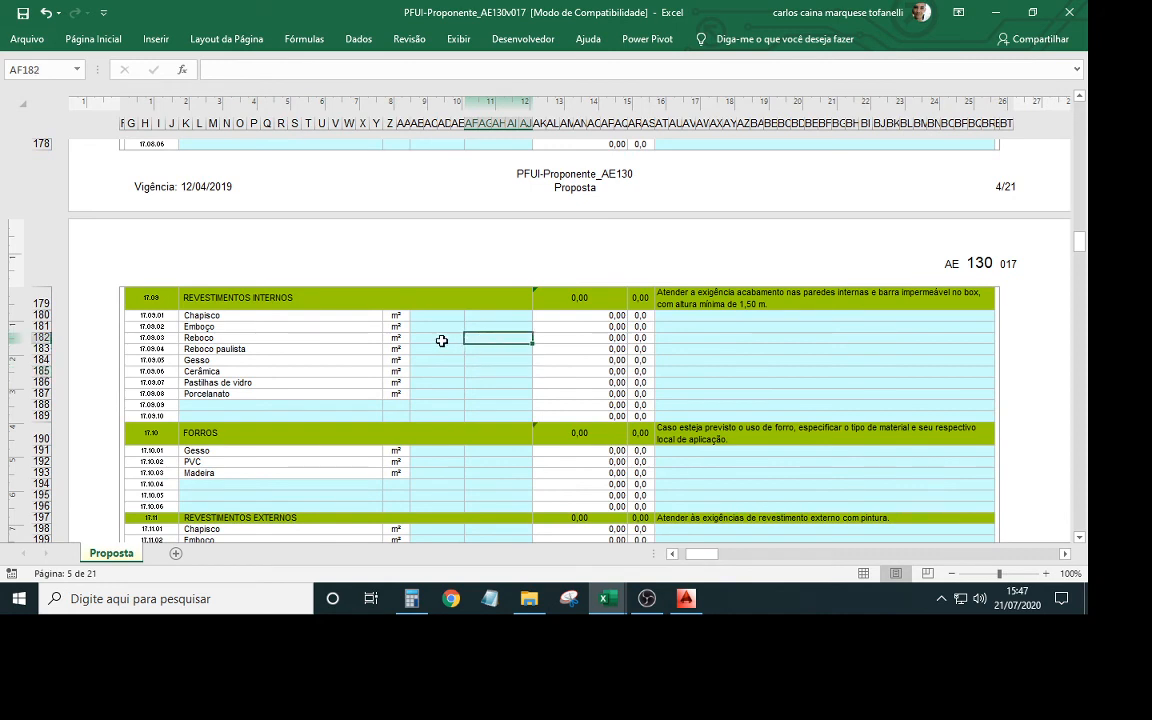
left_click(440, 339)
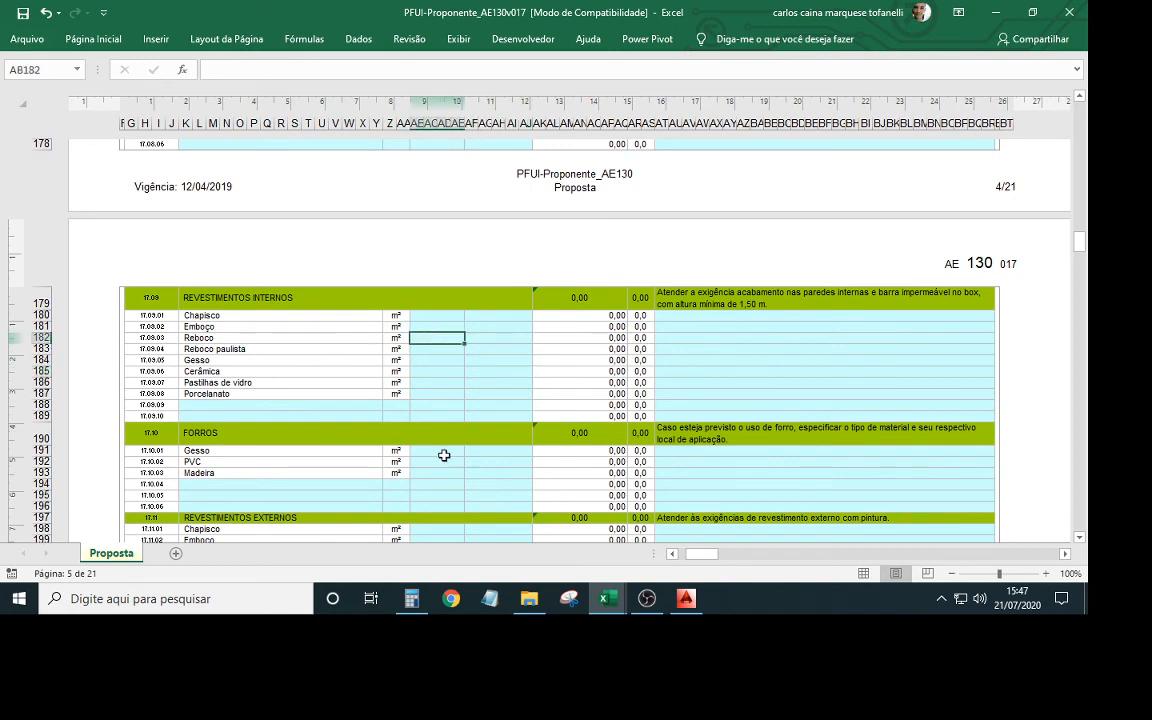
left_click(441, 327)
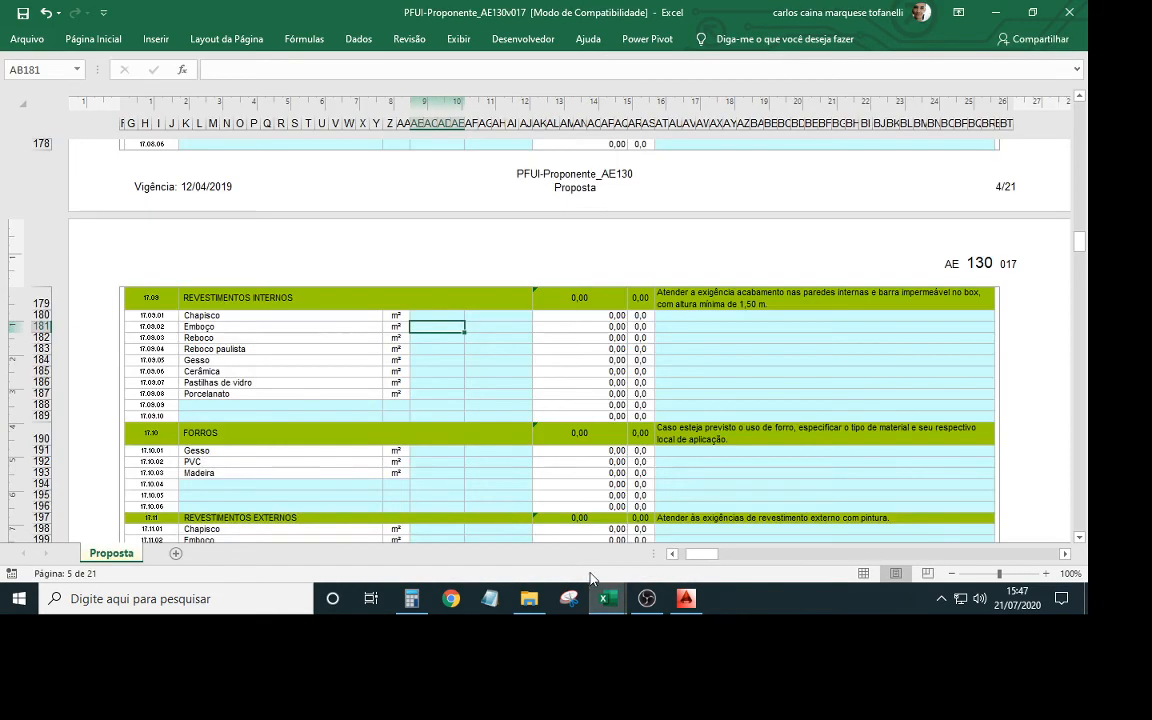
Return to the QUANTITATIVO PARA PFUI workbook and check the Reboco and Emboço notes and Emboço quantity under Revestimentos Externos
mouse_move(607, 598)
left_click(525, 550)
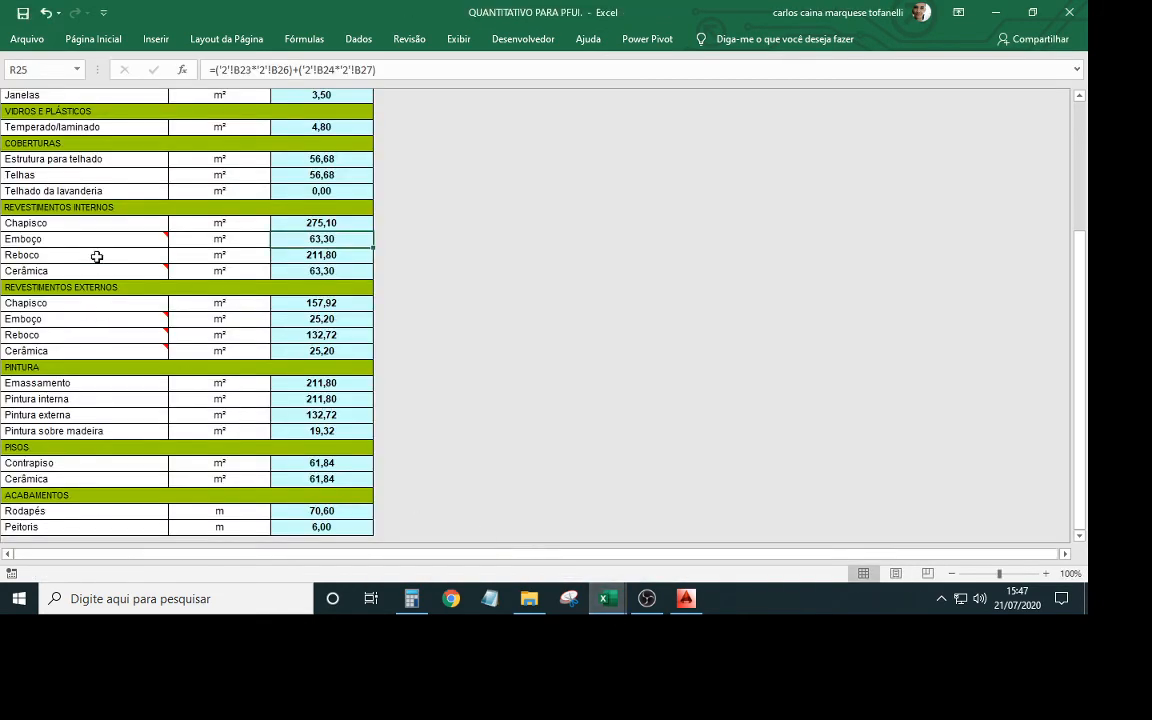
left_click(105, 334)
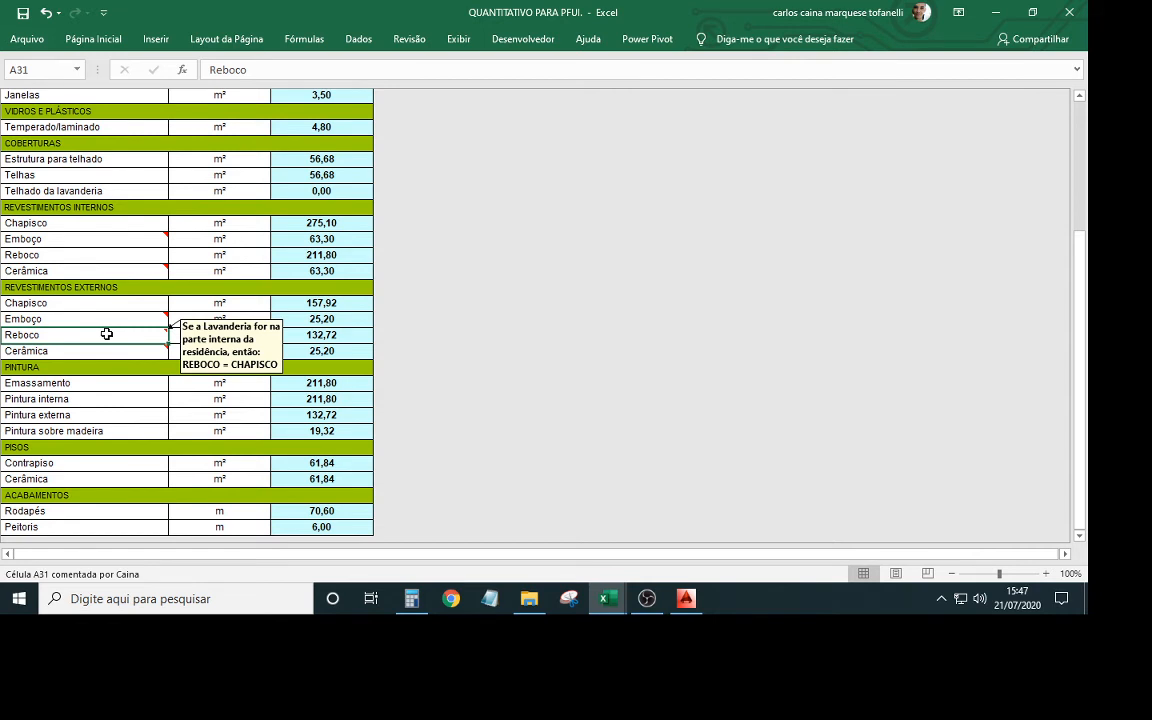
left_click(104, 318)
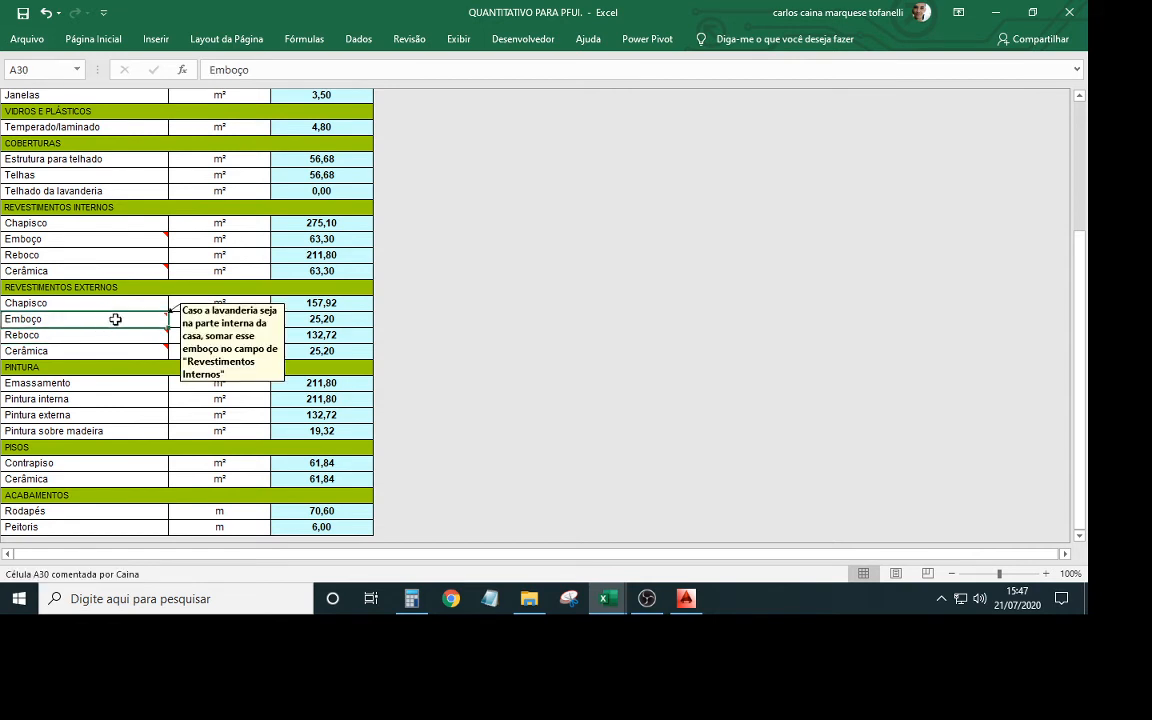
left_click(330, 319)
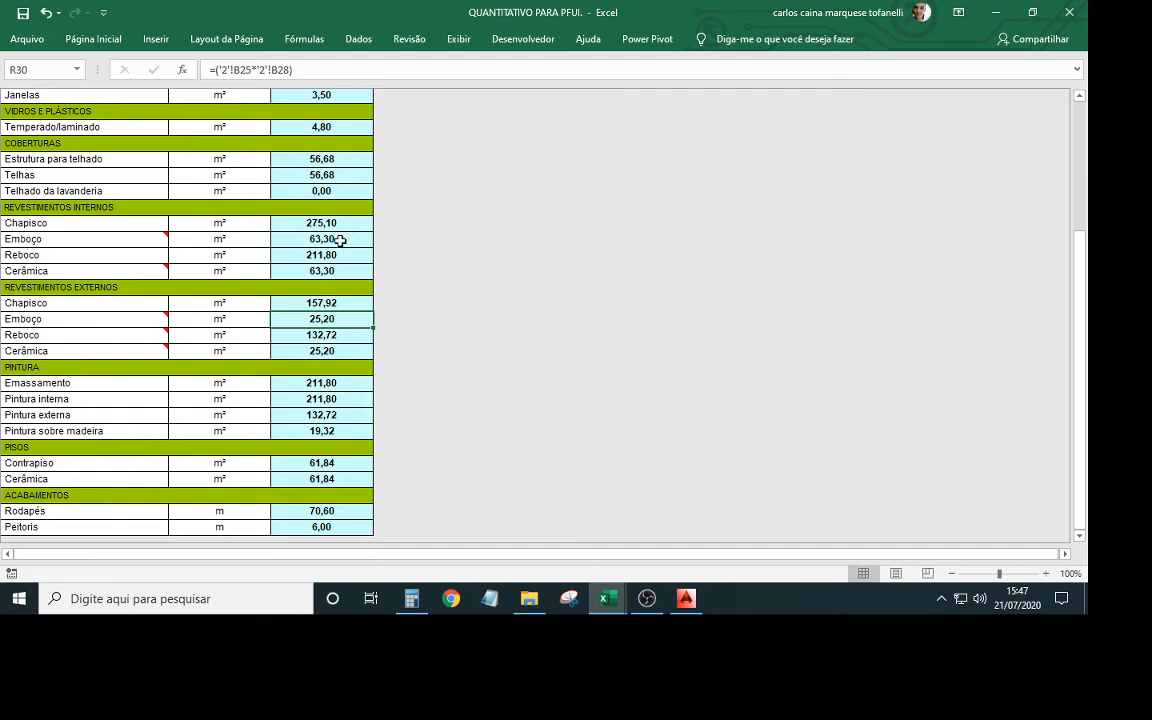
Add the internal and external Emboço quantities, 63,30 + 25,2, in the Calculator
left_click(411, 598)
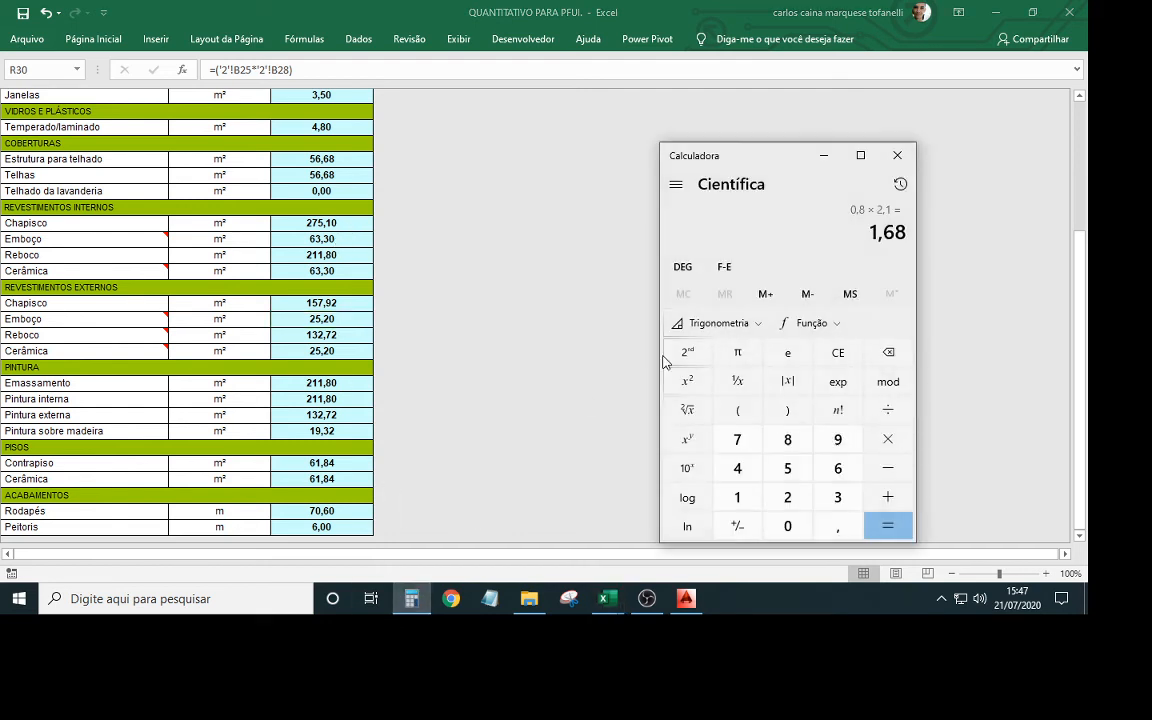
key("Escape")
type("63,30")
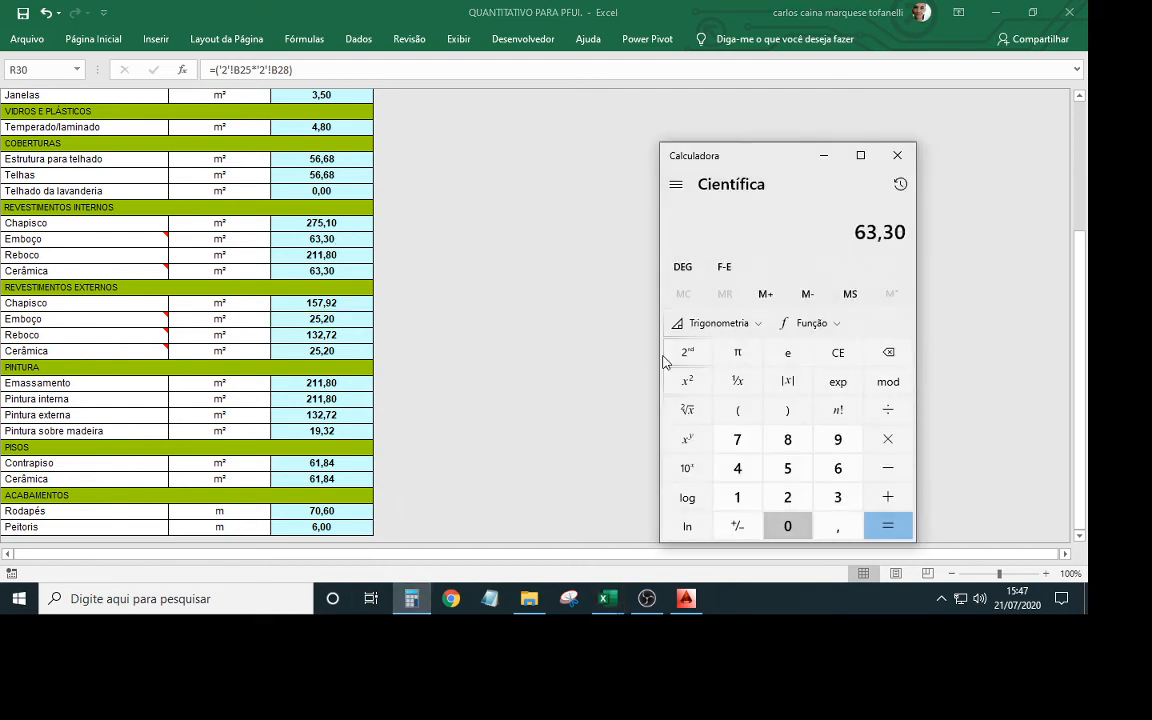
type("+25,2")
key("Return")
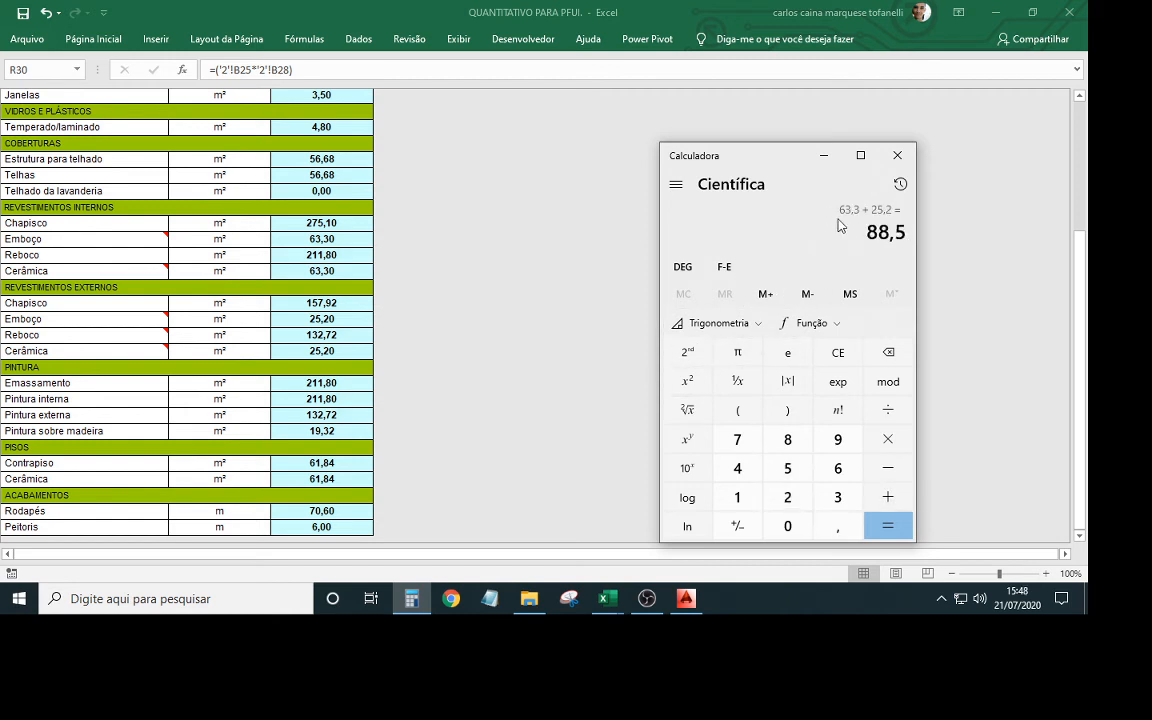
Switch to the PFUI-Proponente_AE130v017 workbook and set the Emboço quantity under Revestimentos Internos to 88,5
mouse_move(607, 598)
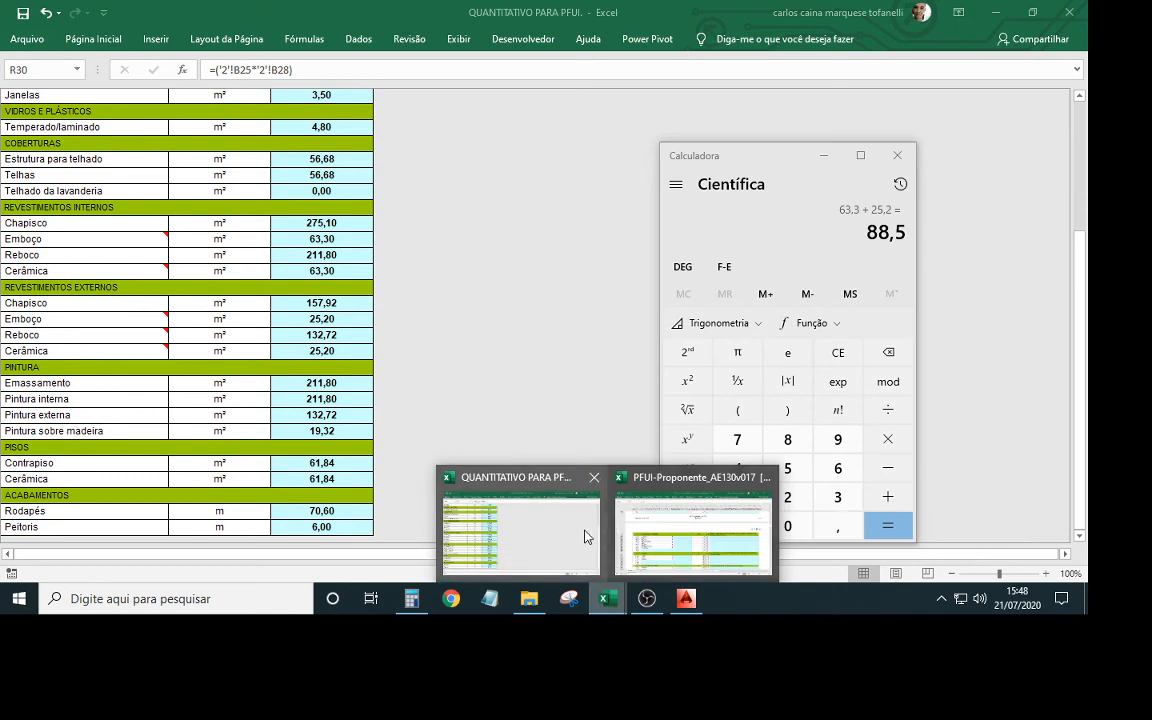
left_click(750, 520)
type("88,")
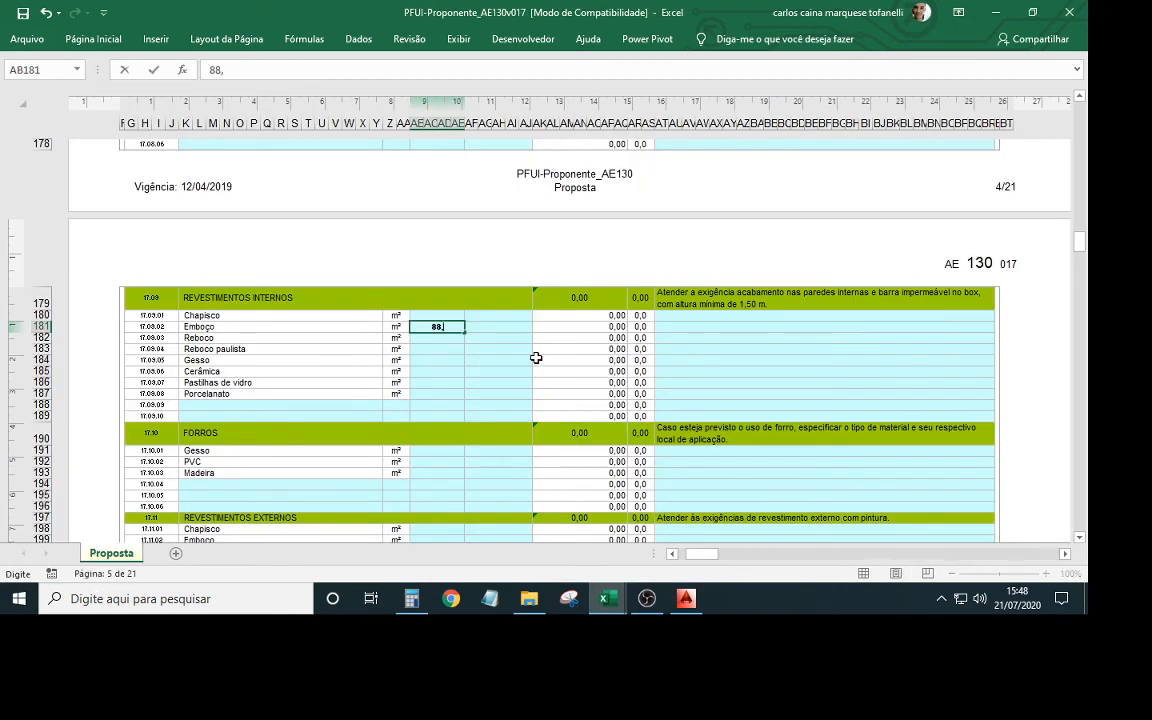
key("Return")
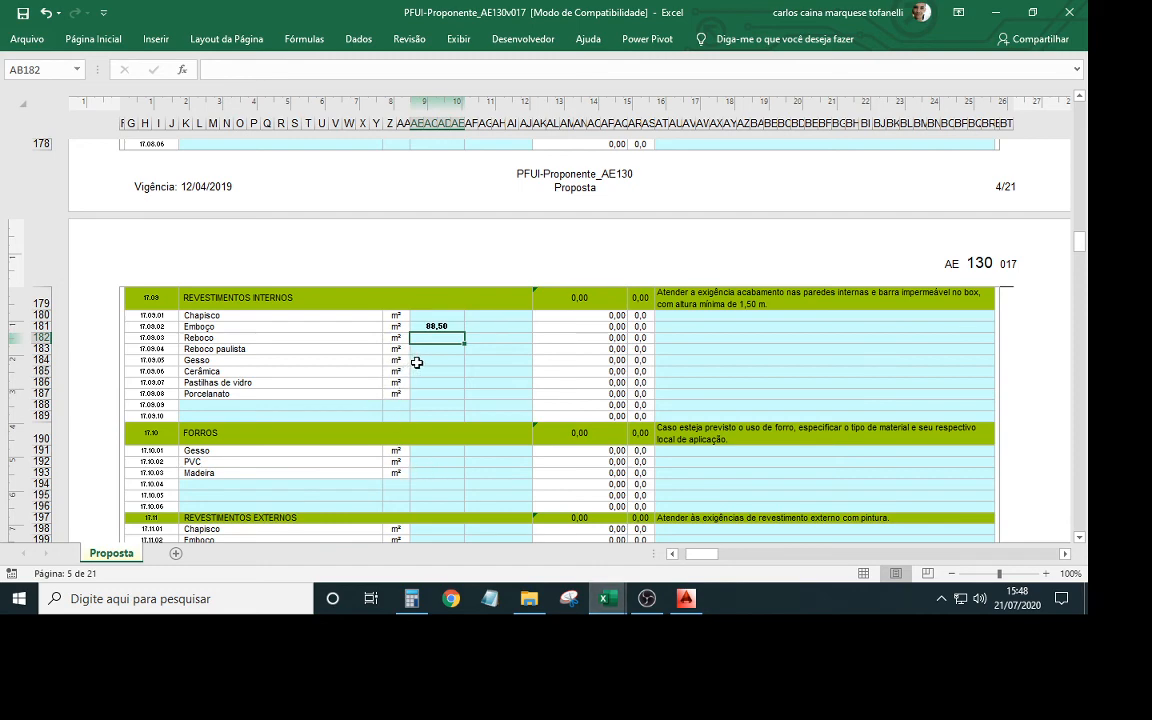
Try a quantity of 0 for Emboço under Revestimentos Externos in the Proposta sheet
scroll(420, 420, "down", 5)
left_click(437, 337)
key("Up")
type("0")
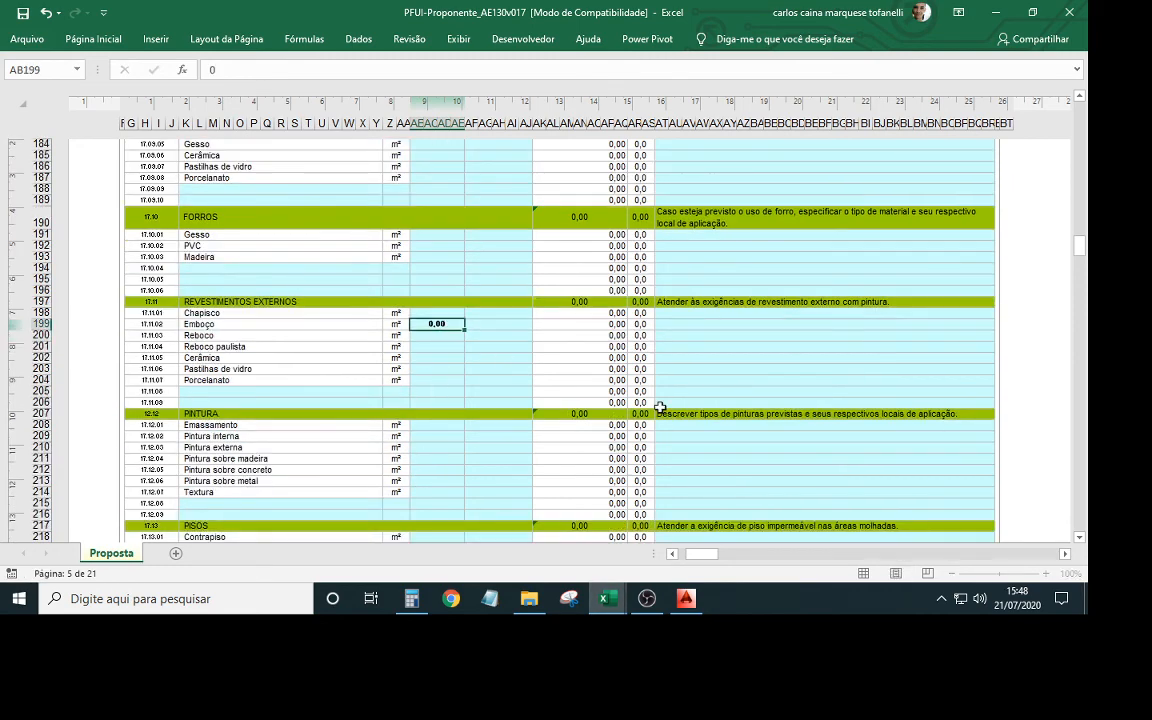
key("Return")
scroll(447, 321, "up", 1)
scroll(442, 355, "up", 3)
scroll(442, 393, "down", 3)
Re-enter 0 as the Emboço quantity under Revestimentos Externos and clear the cell, leaving it empty
left_click(437, 359)
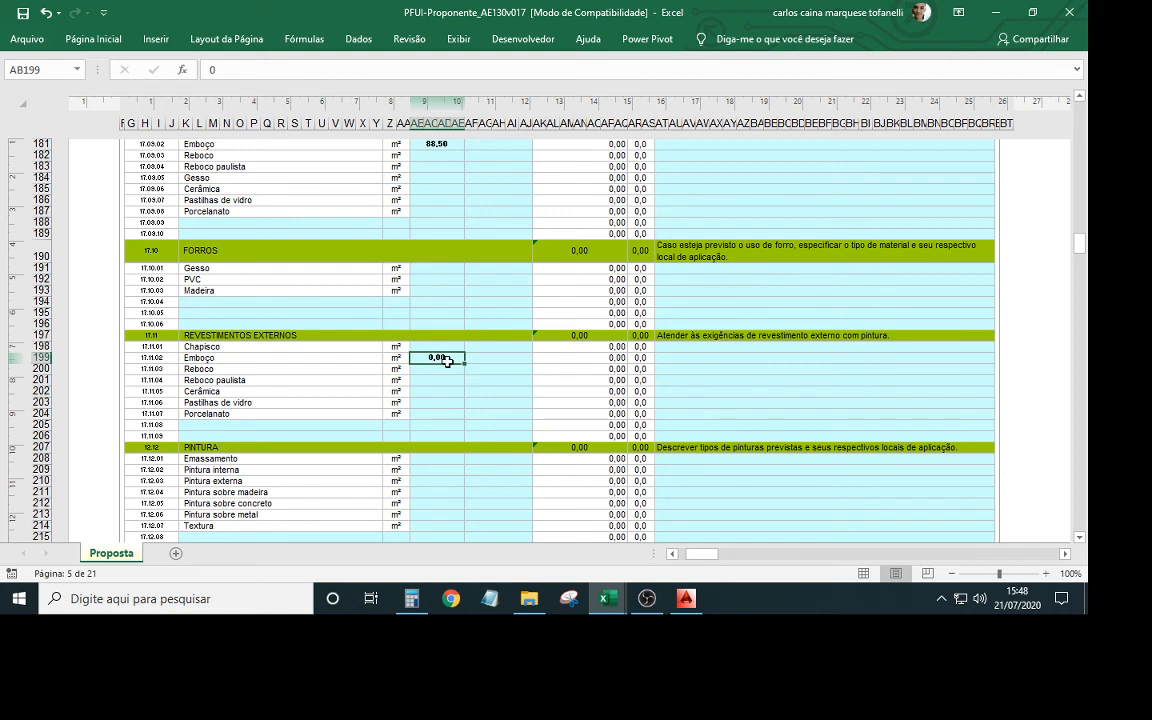
key("Delete")
type("0")
key("Return")
key("Up")
key("Delete")
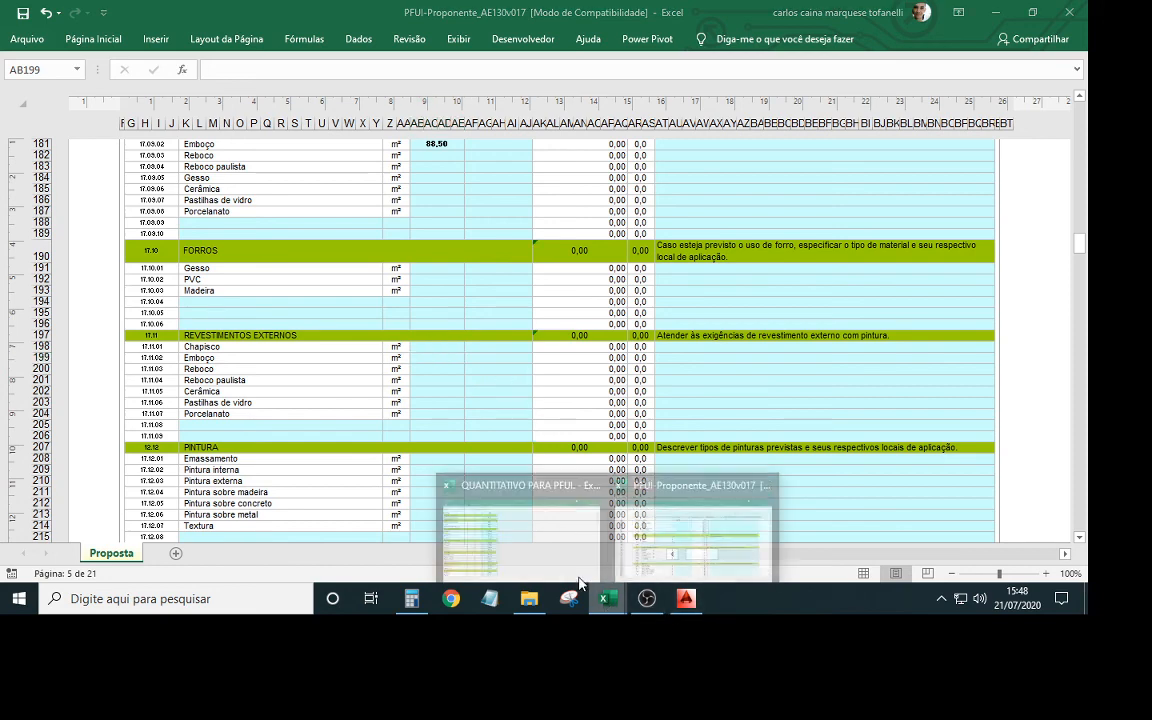
Return to the QUANTITATIVO PARA PFUI workbook and check the Cerâmica and Reboco notes and the Chapisco, Emboço and Reboco formulas under Revestimentos Externos
left_click(600, 598)
left_click(495, 495)
mouse_move(102, 352)
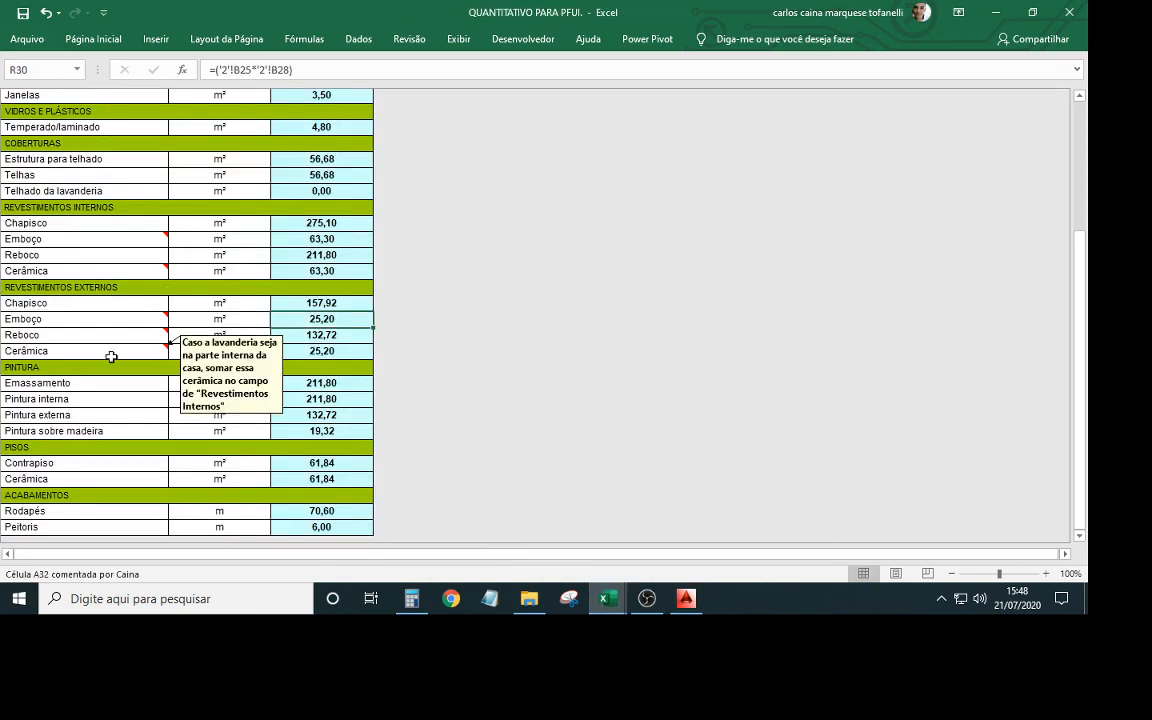
mouse_move(131, 335)
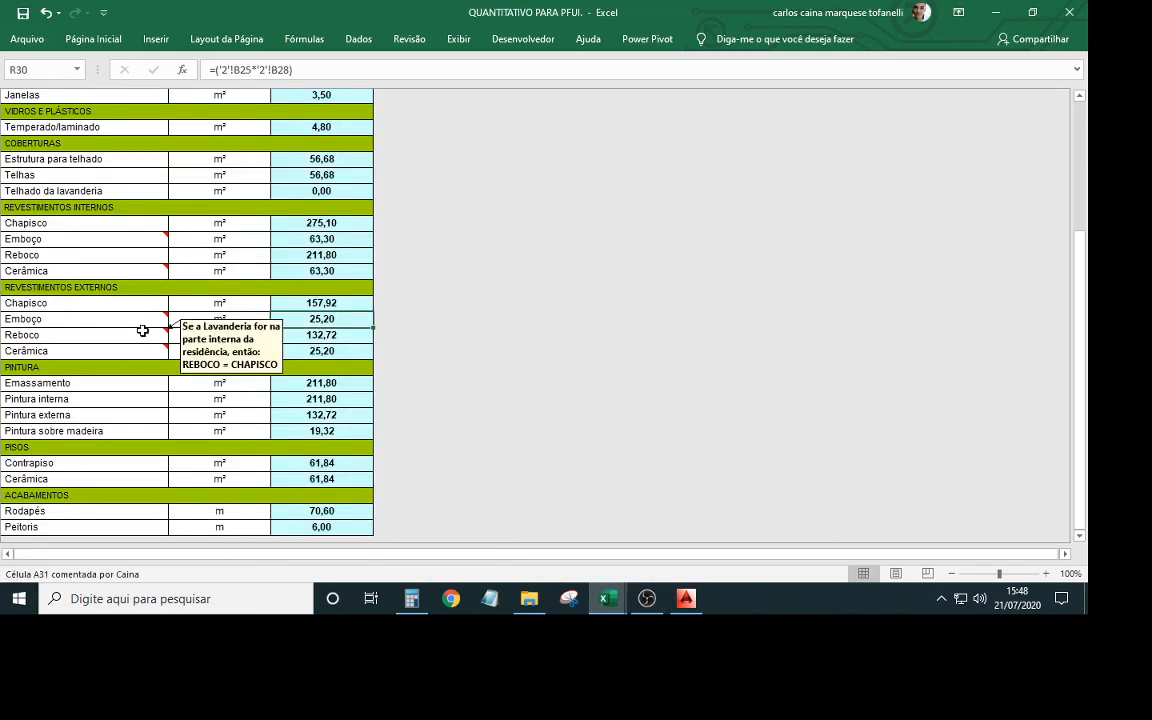
left_click(339, 335)
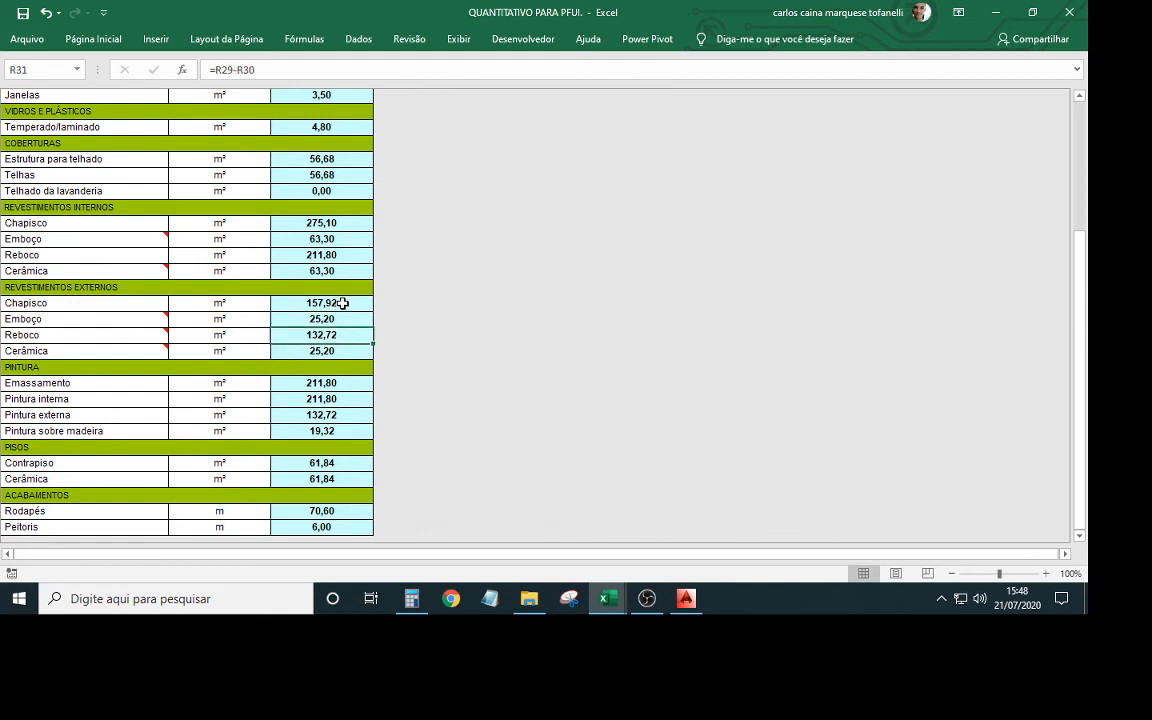
left_click(343, 304)
left_click(338, 321)
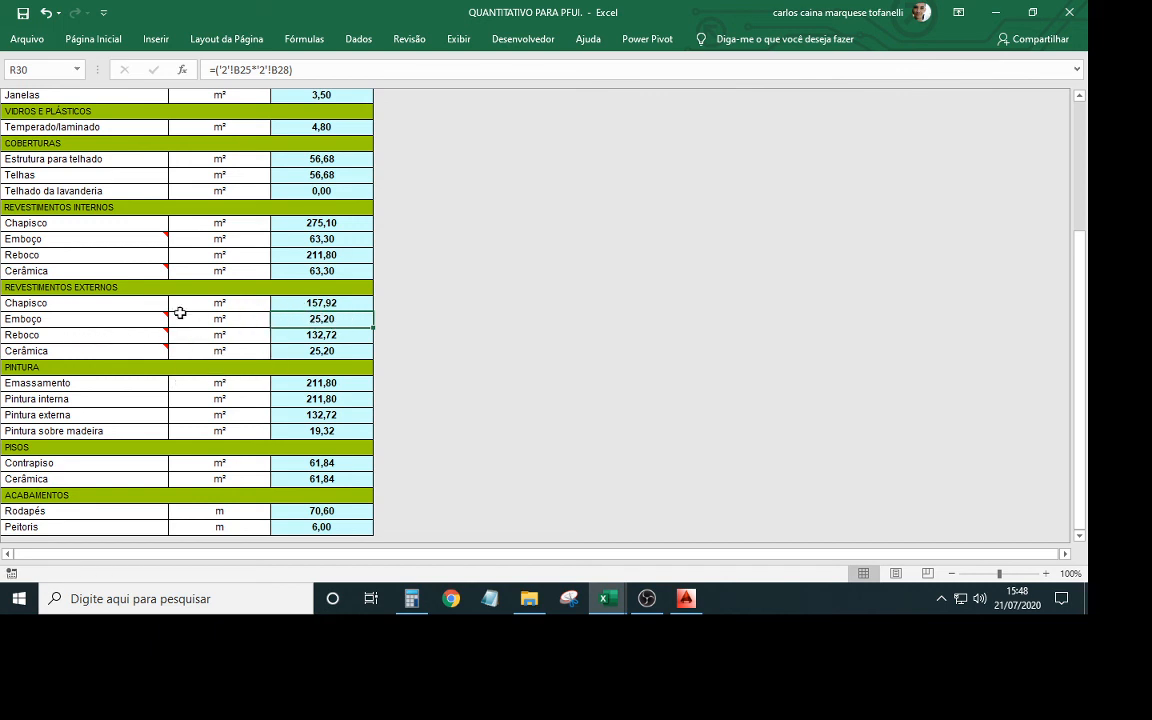
left_click(160, 336)
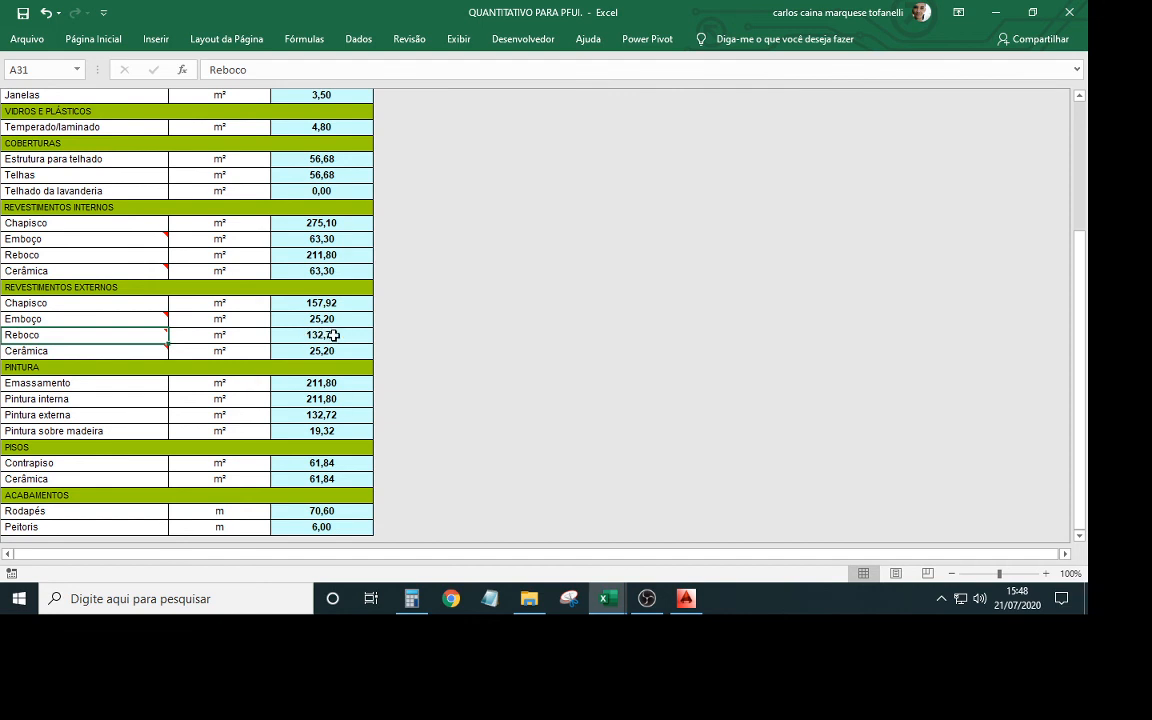
left_click(338, 303)
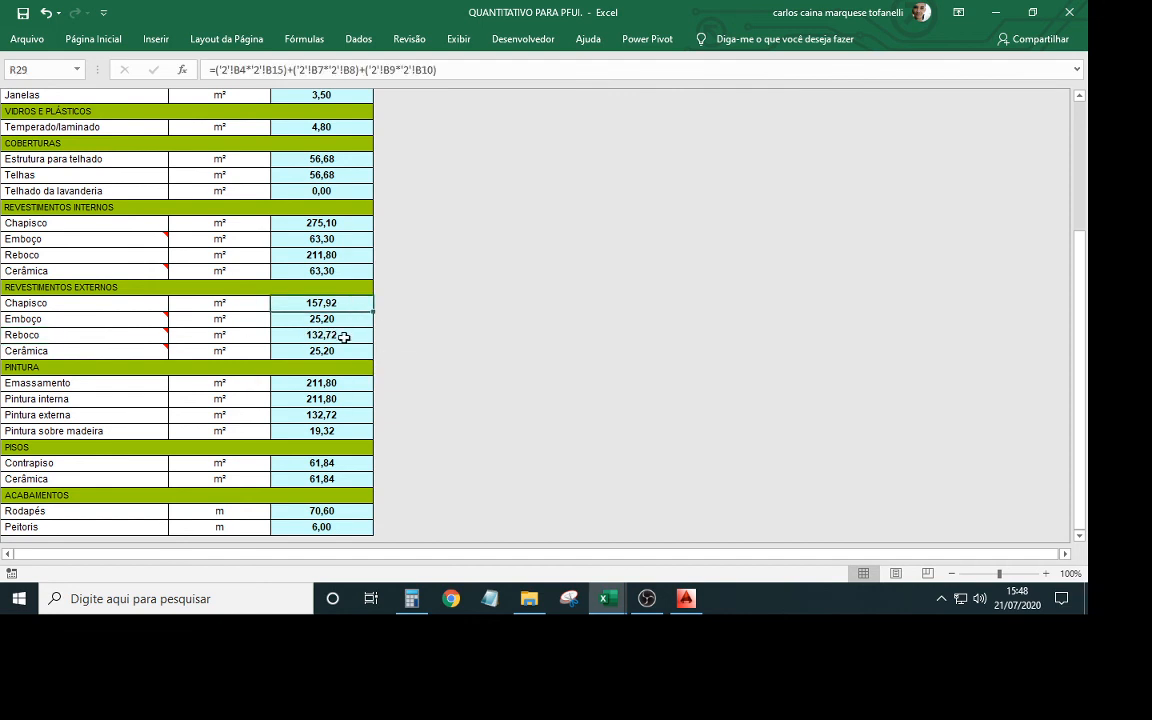
left_click(337, 336)
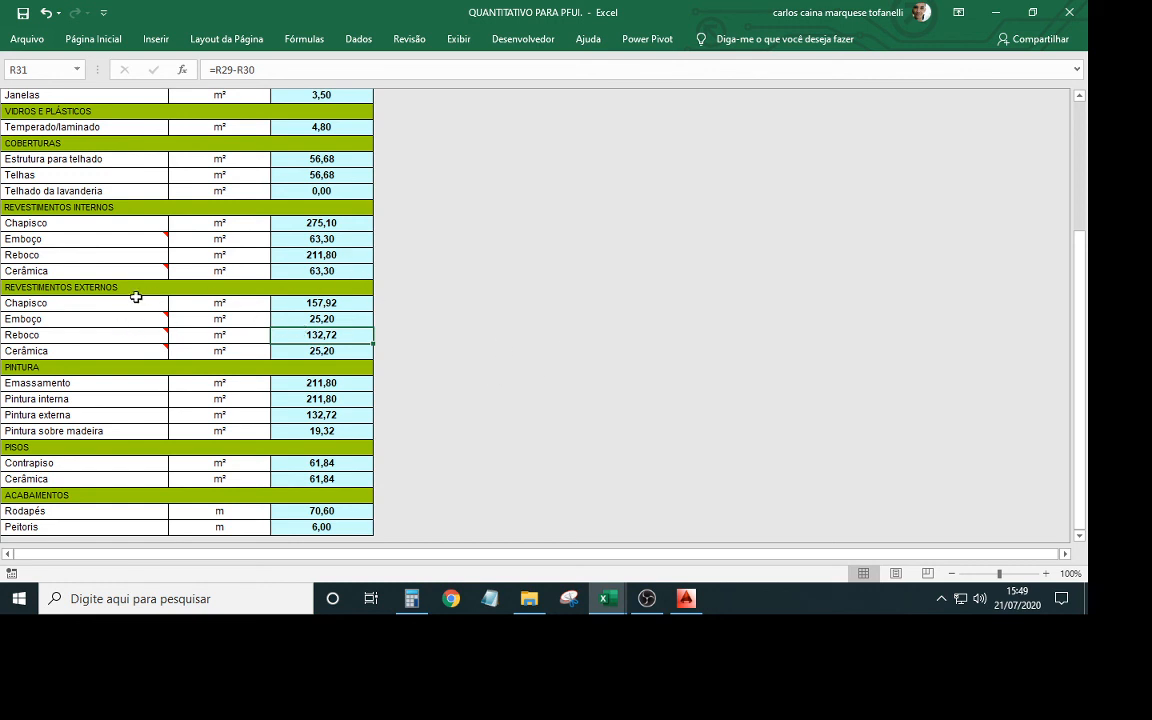
Review the Pintura, Pisos and Acabamentos items down to Peitoris and return to the start of the quantity list
scroll(334, 378, "down", 1)
scroll(368, 416, "up", 1)
left_click(87, 383)
left_click(97, 400)
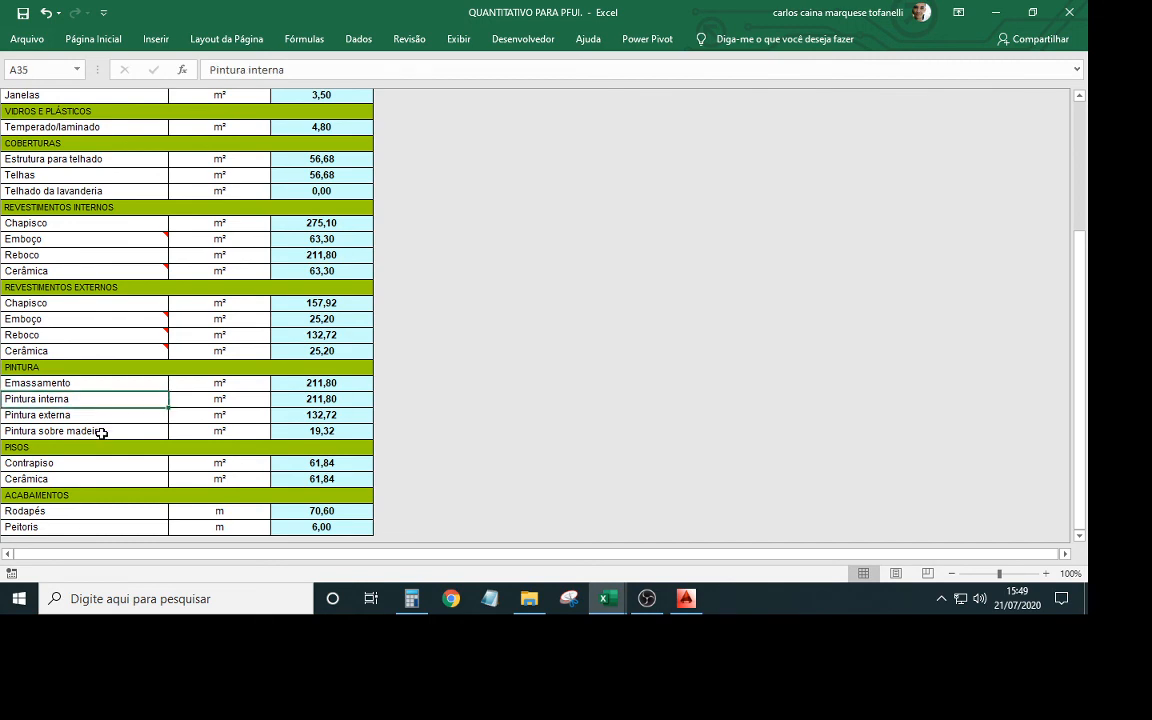
scroll(98, 440, "down", 2)
left_click(94, 366)
left_click(90, 387)
left_click(105, 417)
left_click(105, 432)
scroll(206, 467, "up", 3)
scroll(206, 460, "up", 4)
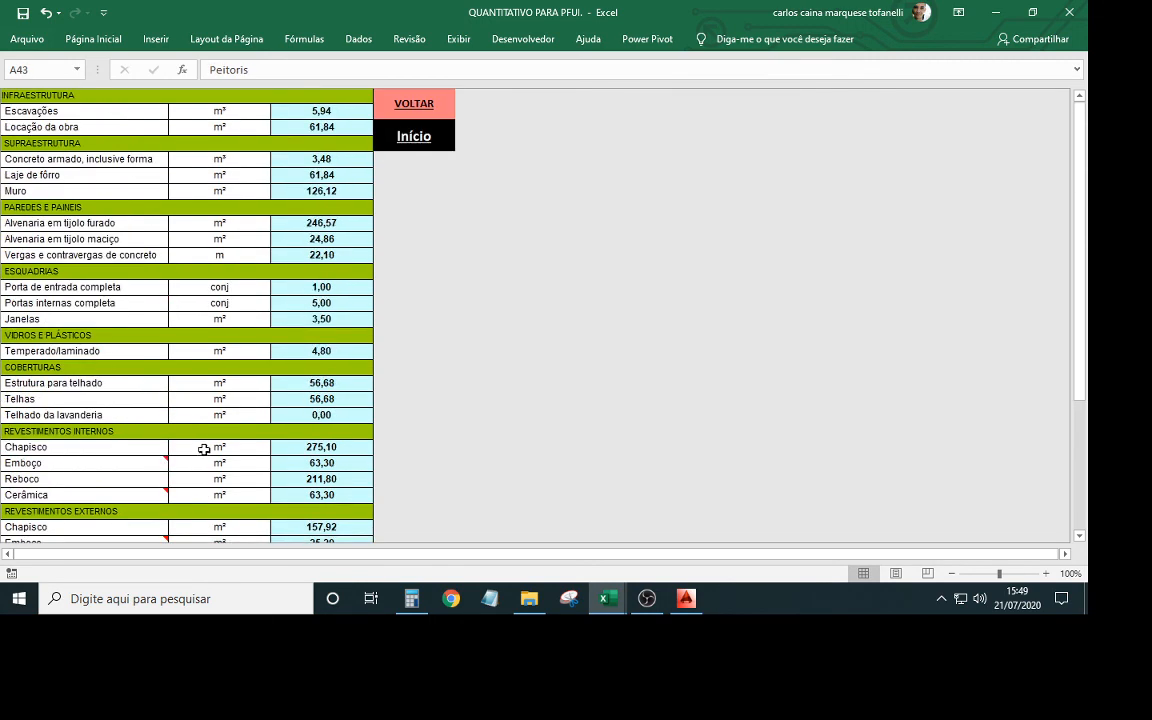